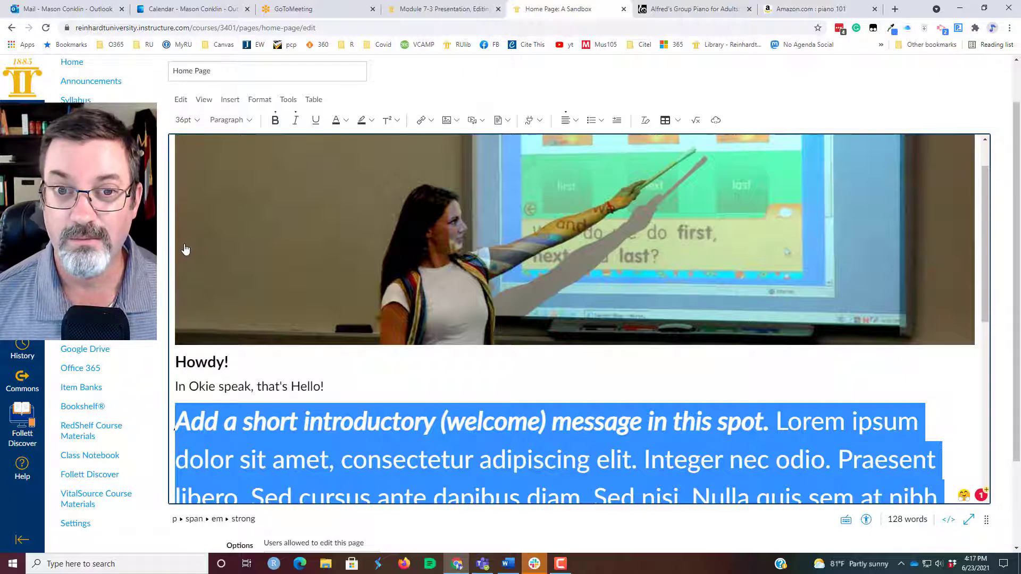
Step: Undo the font size change on the introductory welcome paragraph below the "In Okie speak" line
key("ctrl+z")
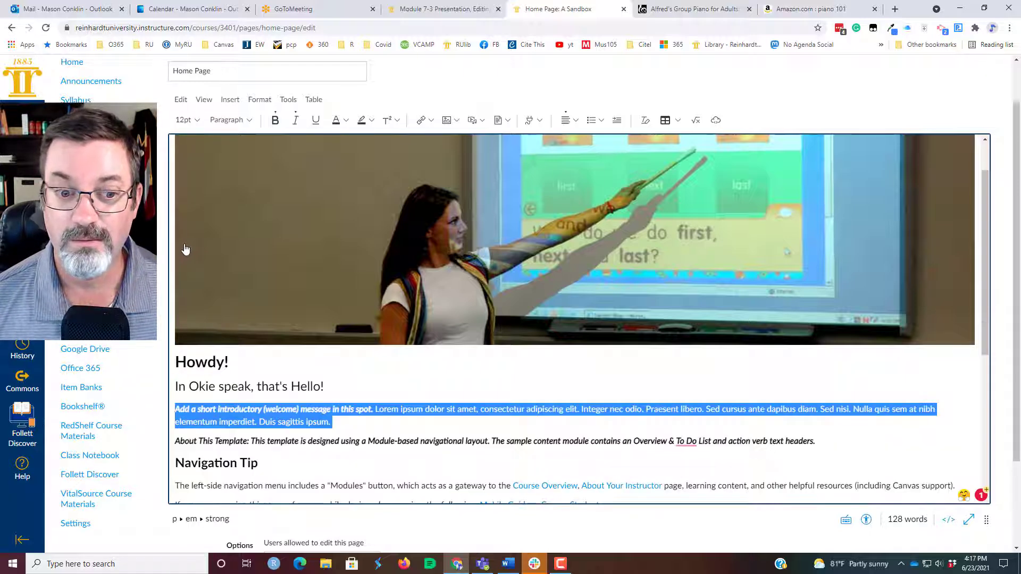
left_click(351, 426)
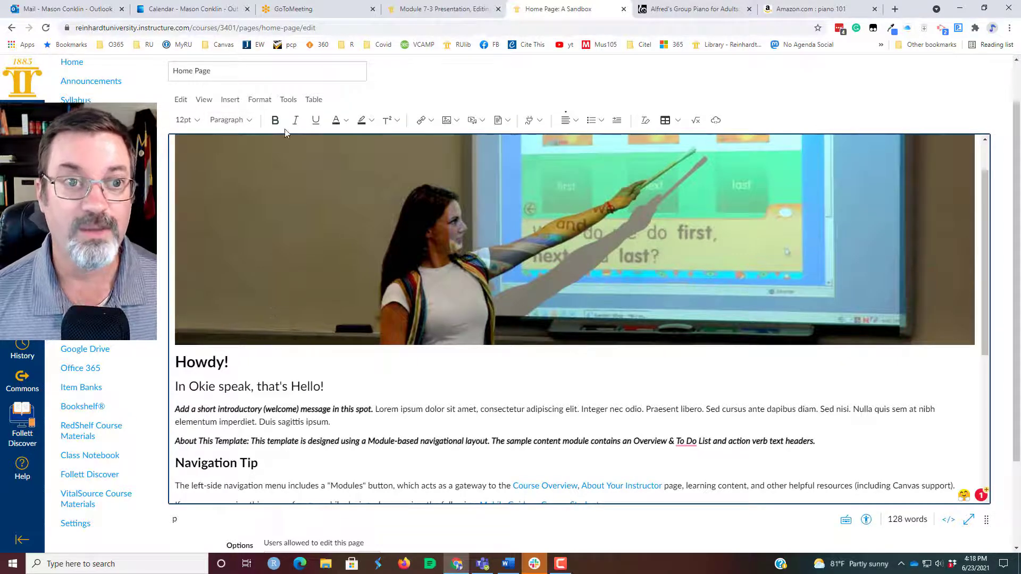
left_click_drag(224, 409, 244, 409)
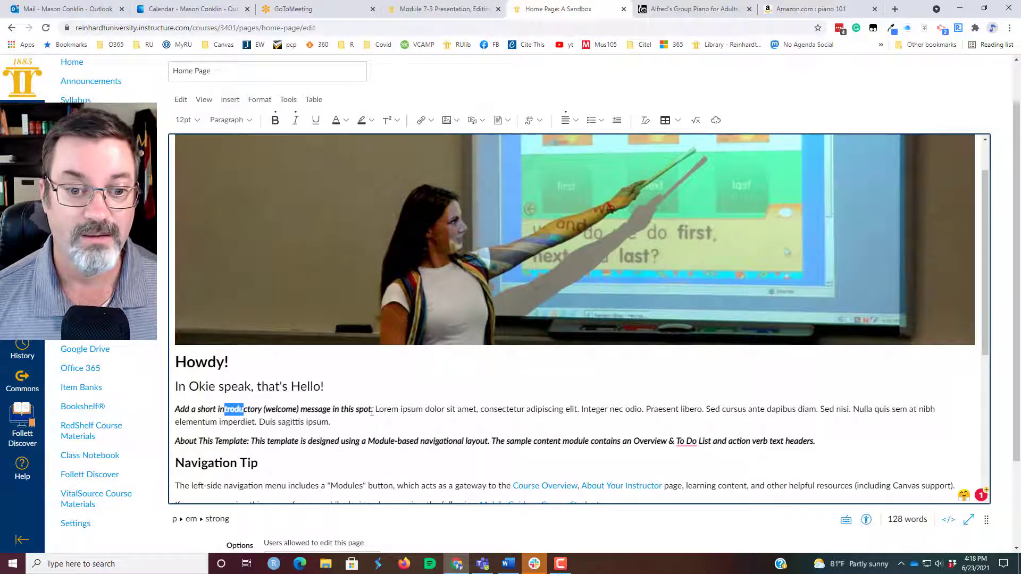
Step: Bold "Lorem ipsum dolor sit amet," and italicize "consectetur adipiscing" in the welcome paragraph
left_click_drag(376, 411, 479, 405)
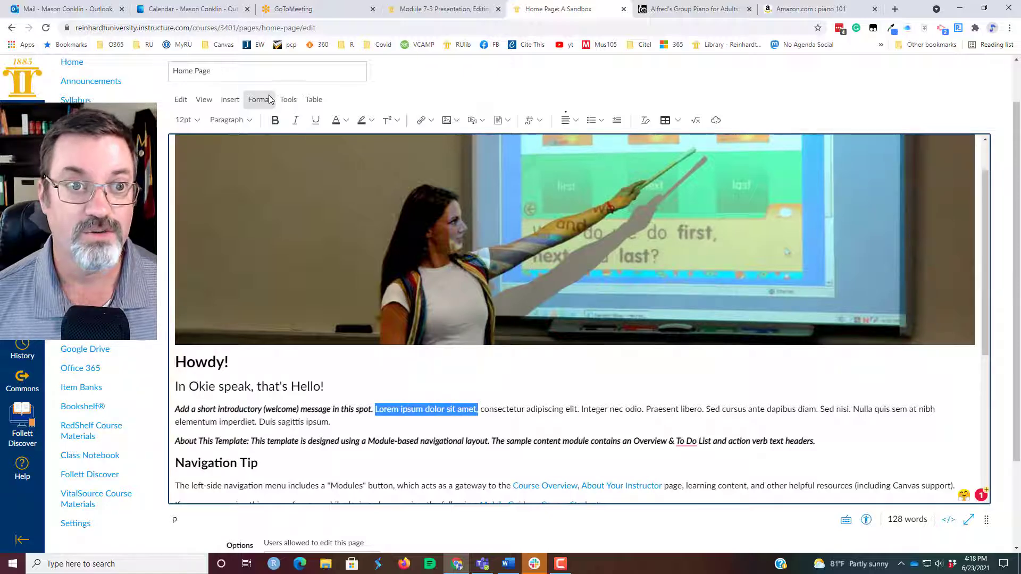
left_click(272, 123)
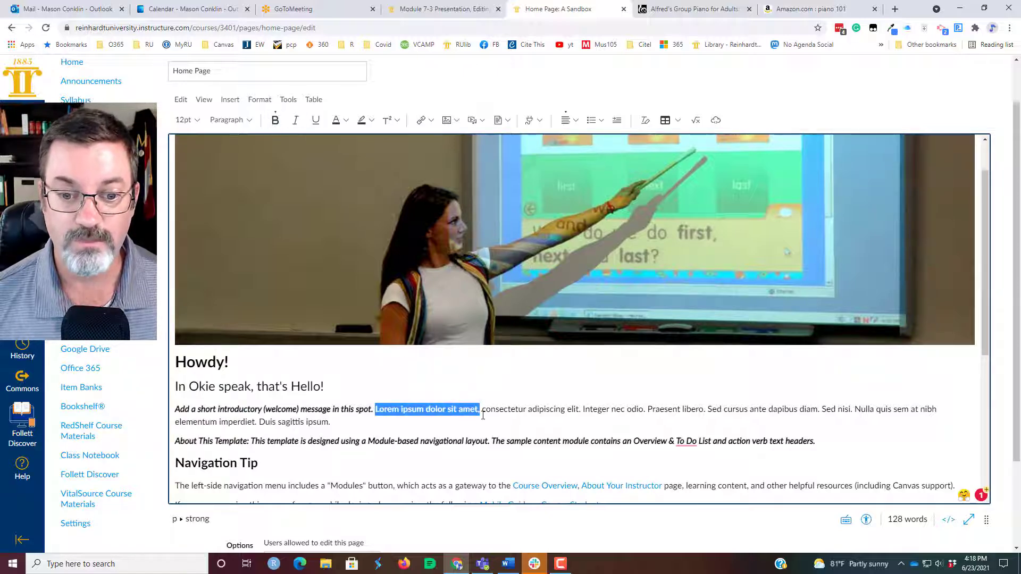
left_click_drag(484, 412, 572, 411)
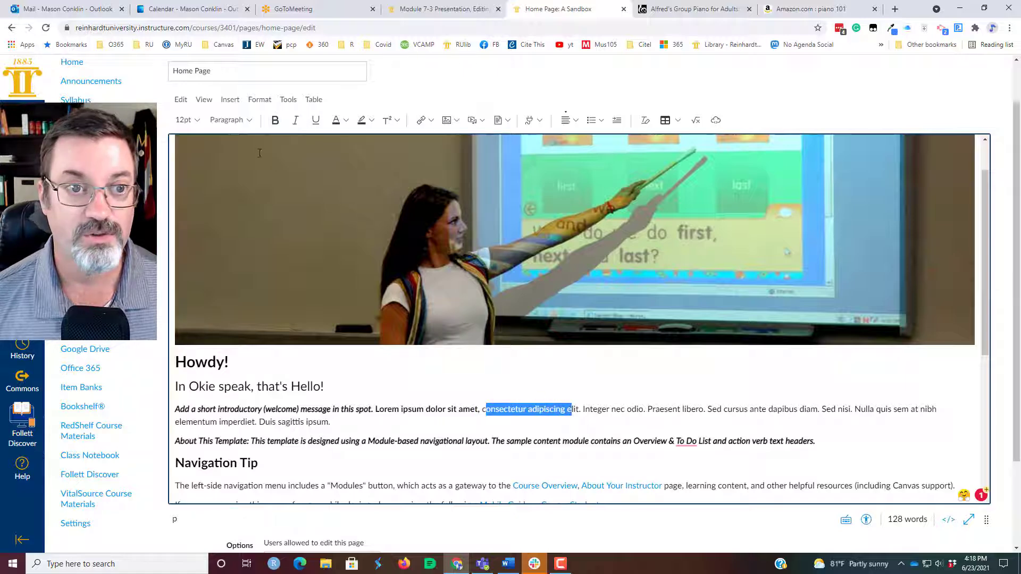
left_click(295, 120)
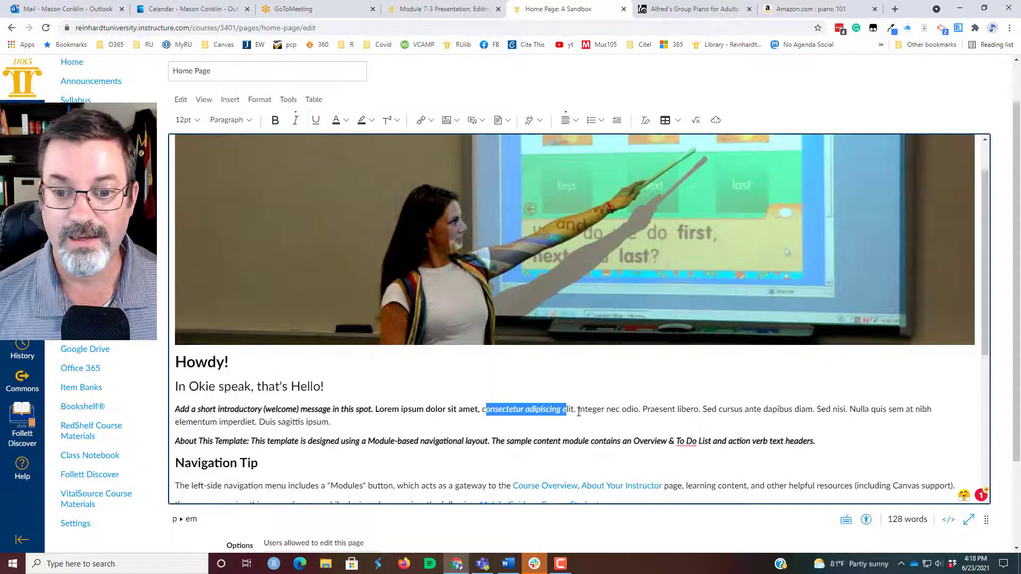
Step: Underline "Integer nec odio" and apply bold, italic and underline together to "Praesent libero" in the welcome paragraph
left_click_drag(578, 412, 638, 412)
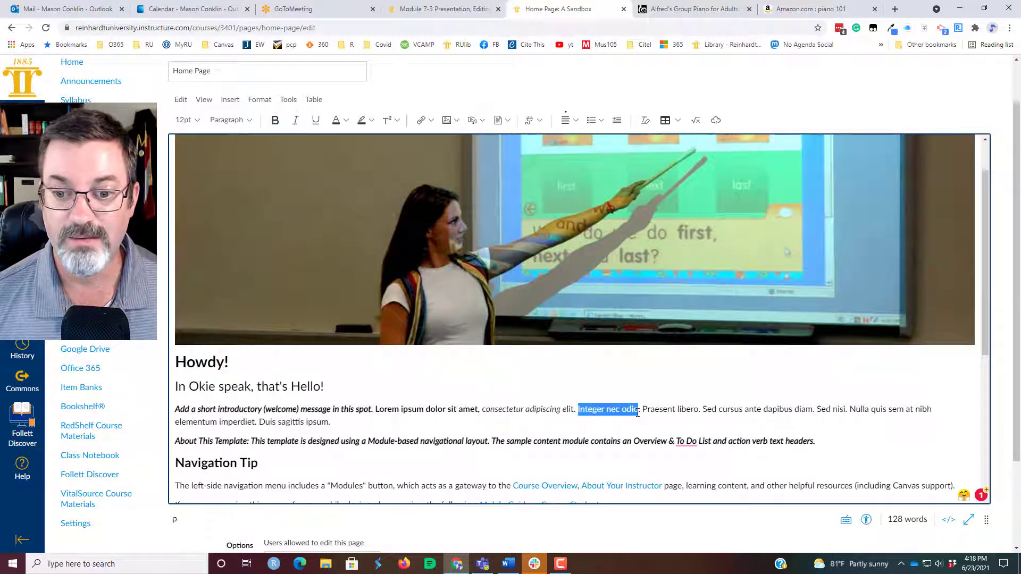
left_click(315, 120)
left_click_drag(643, 410, 698, 409)
left_click(276, 121)
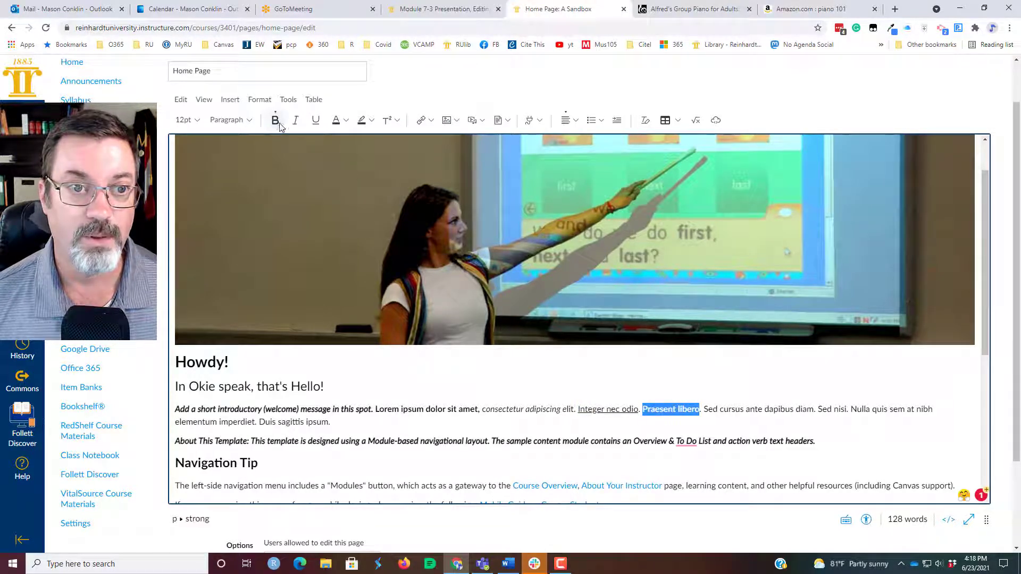
left_click(295, 120)
left_click(315, 120)
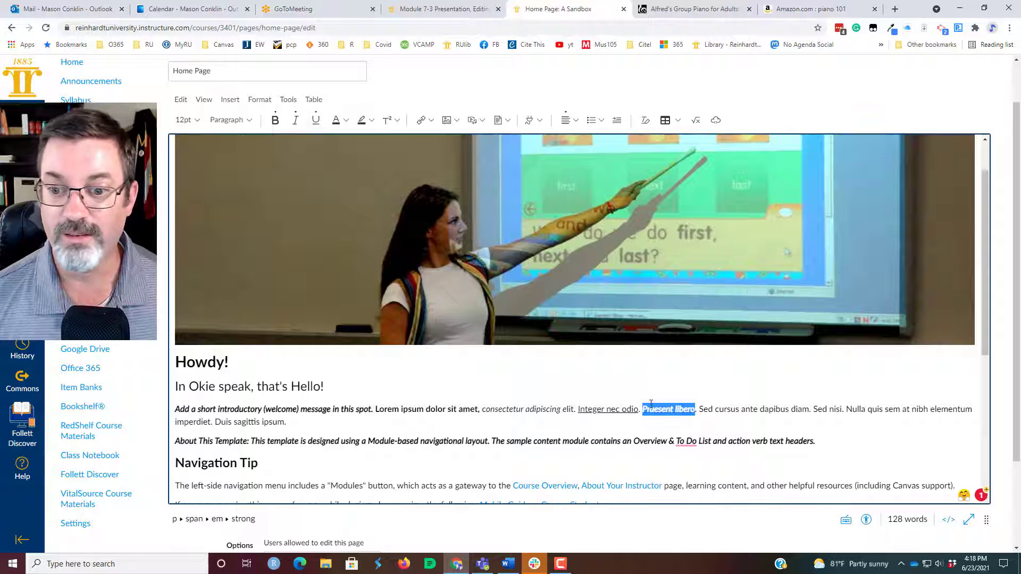
left_click(734, 408)
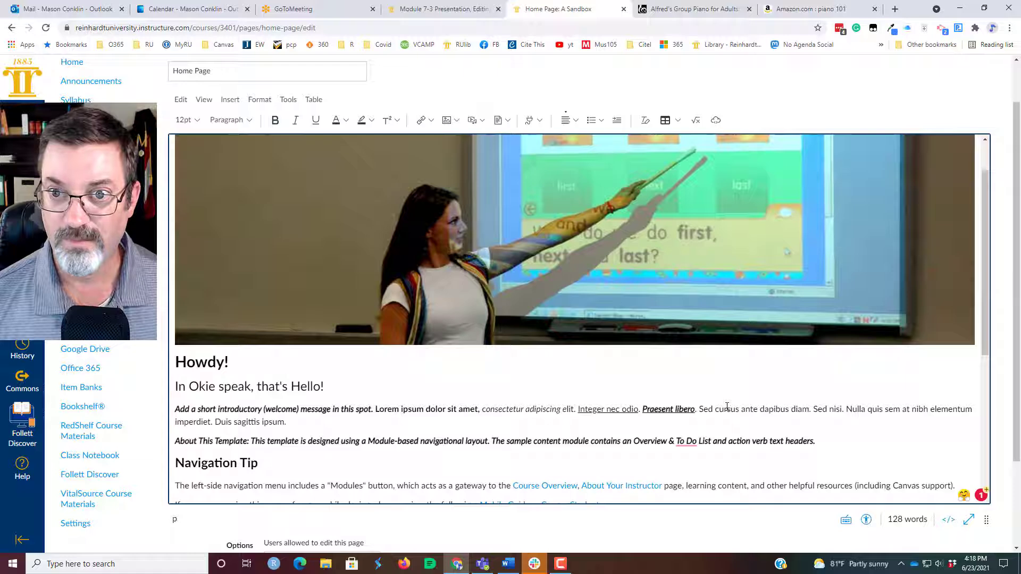
Step: Clear the formatting of the welcome paragraph's text from "Lorem ipsum" through "Praesent libero"
left_click_drag(724, 409, 374, 410)
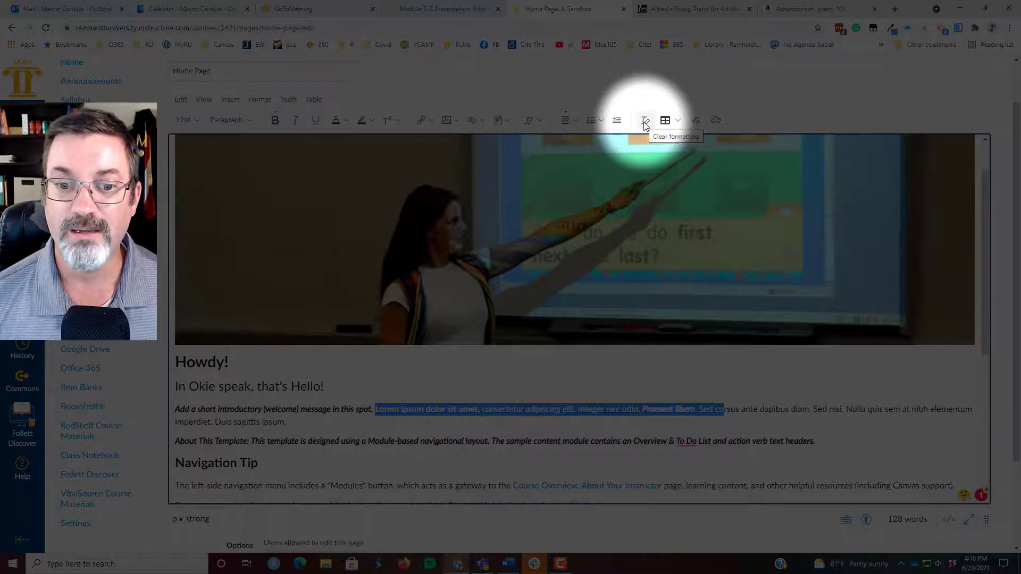
left_click(645, 123)
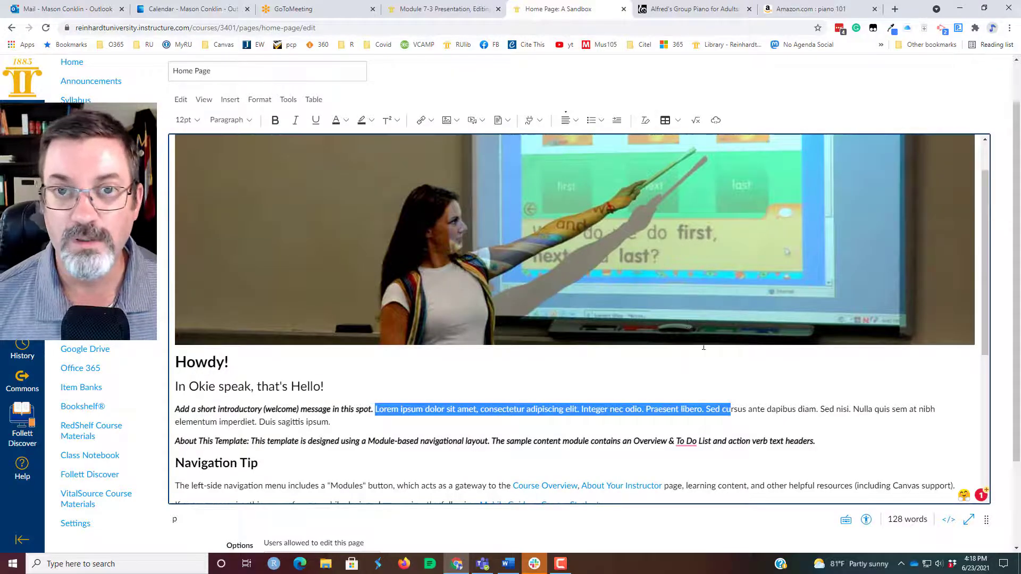
left_click(748, 407)
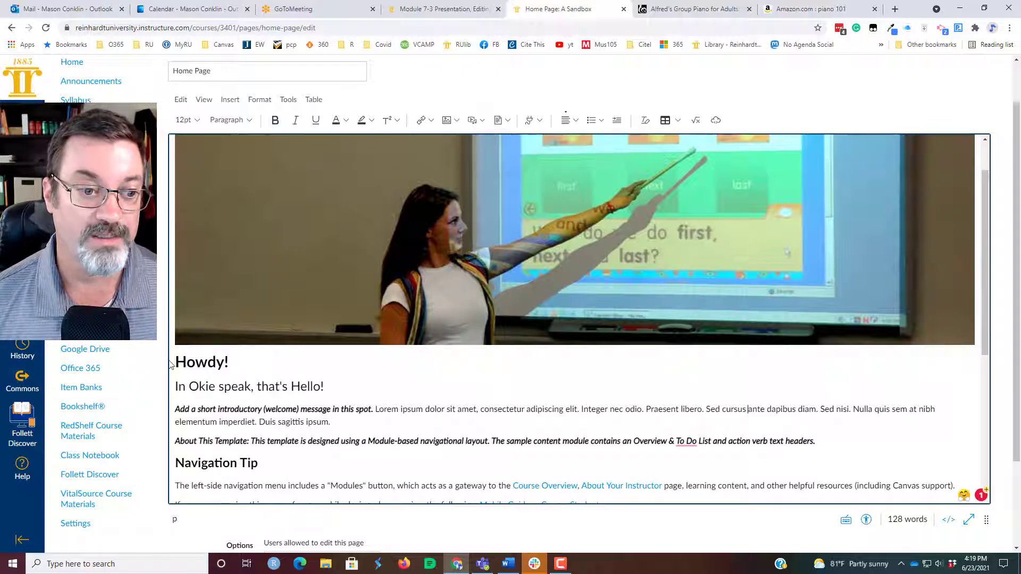
Step: Change the text color of the "Howdy!" heading to dark blue
left_click_drag(175, 362, 229, 362)
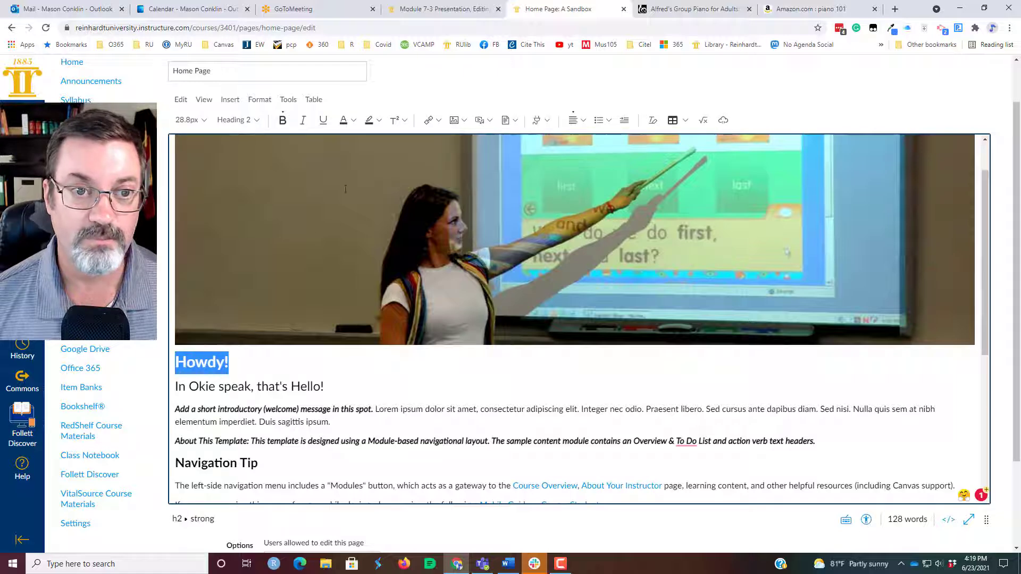
left_click(355, 122)
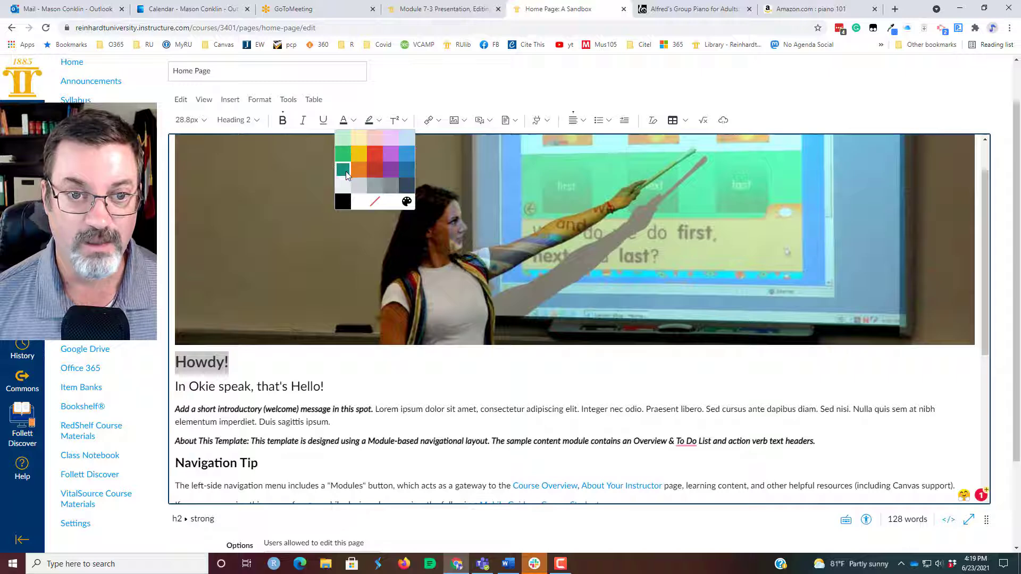
left_click(406, 184)
left_click(375, 387)
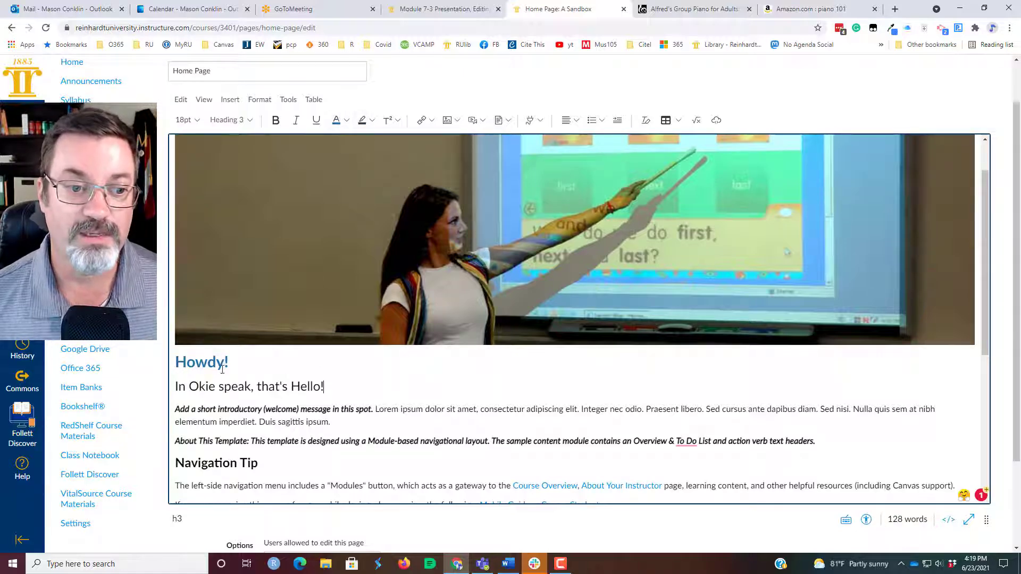
Step: Give the "Howdy!" heading a Light Yellow background highlight
left_click_drag(177, 362, 230, 363)
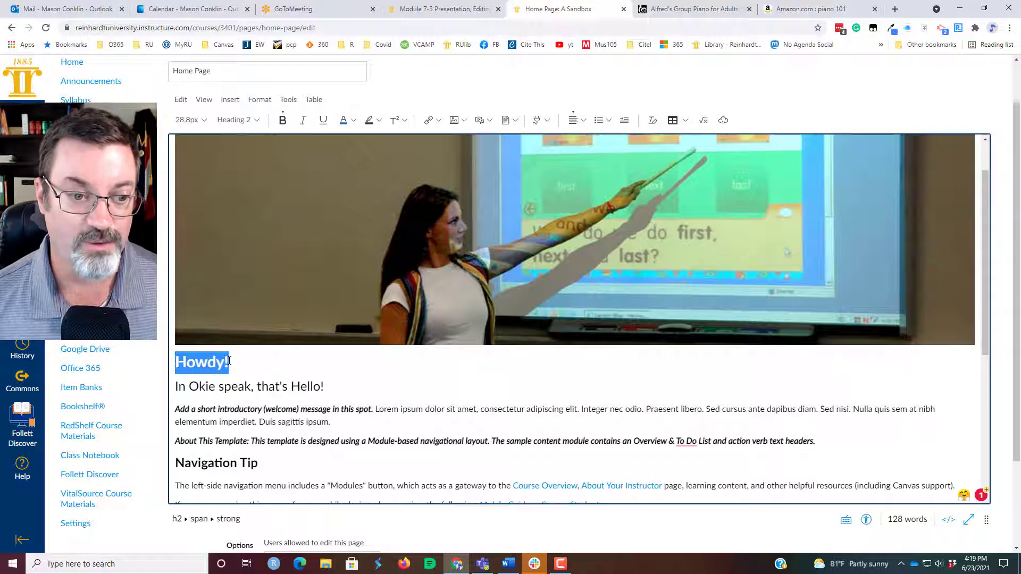
left_click(379, 121)
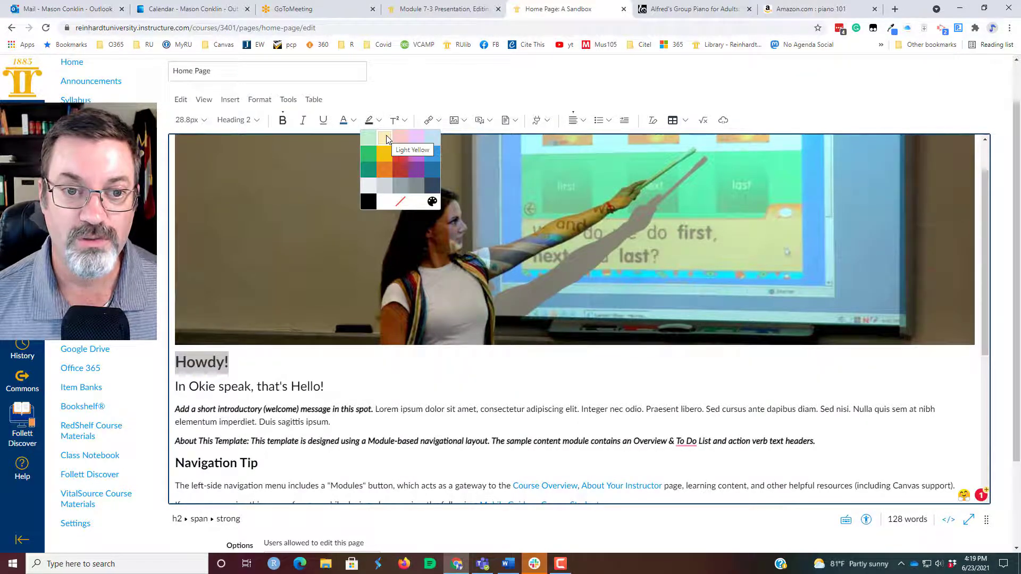
left_click(385, 138)
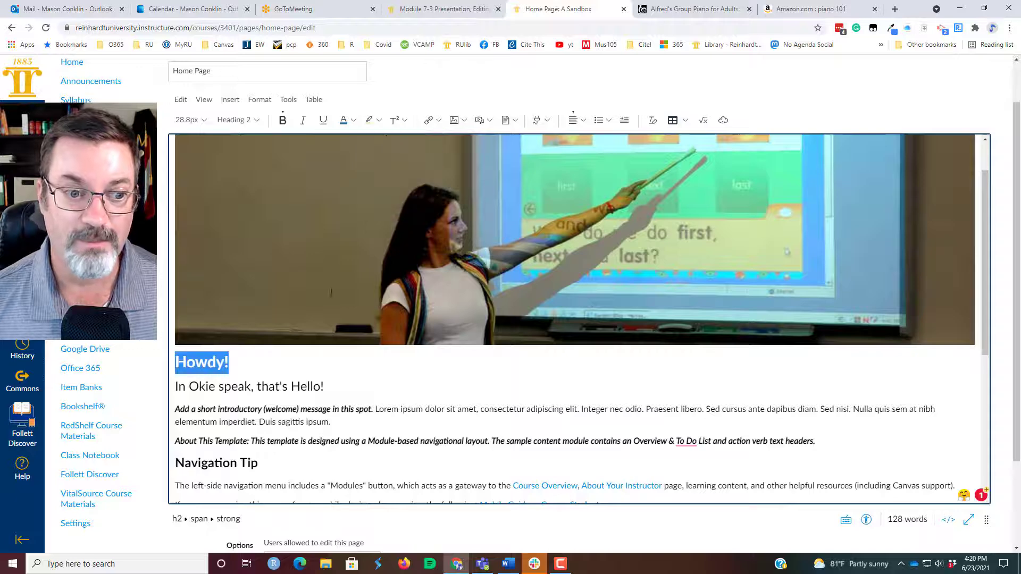
left_click(369, 369)
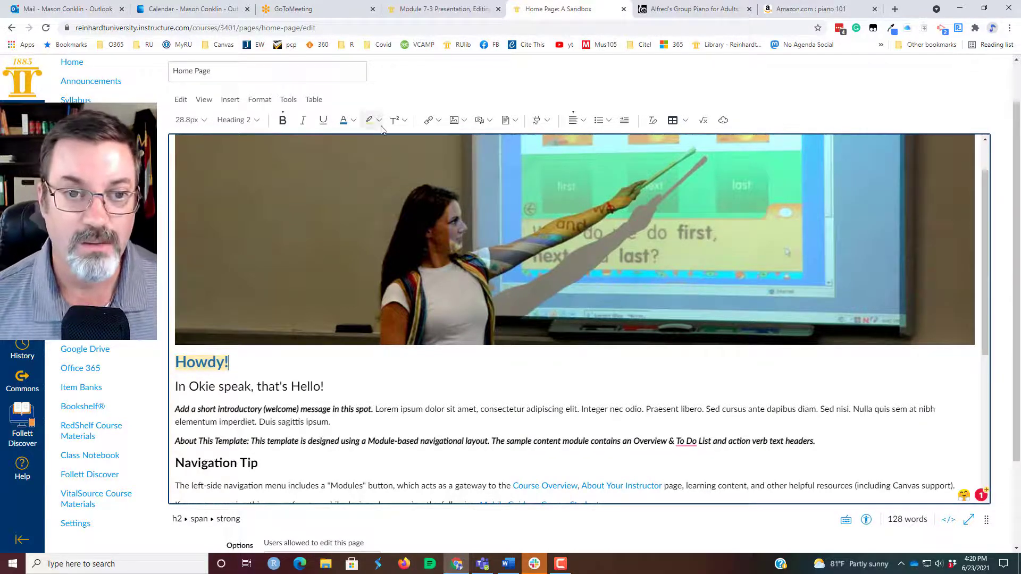
Step: Clear all character formatting from the "Howdy!" heading
left_click_drag(244, 360, 180, 360)
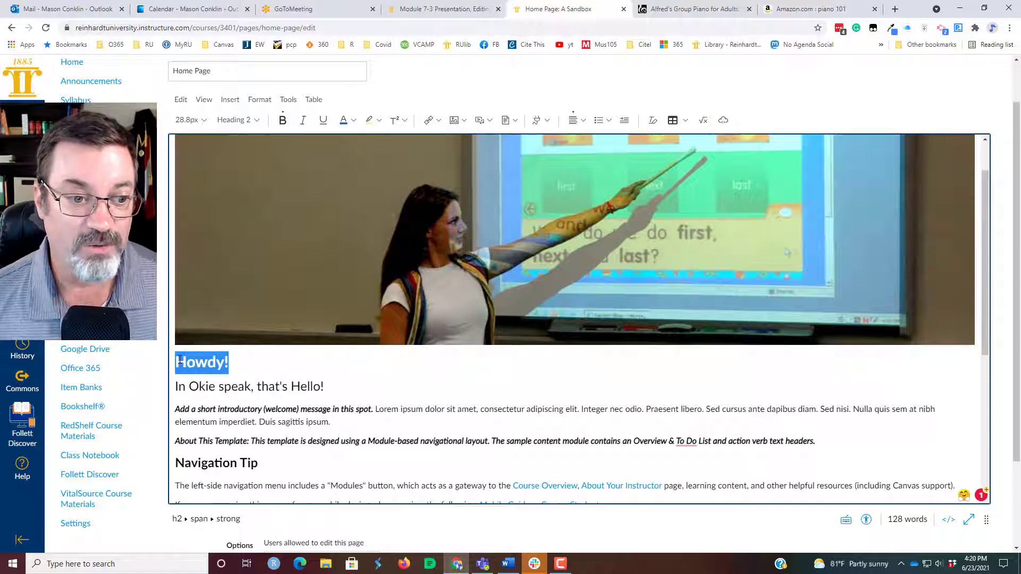
left_click(653, 120)
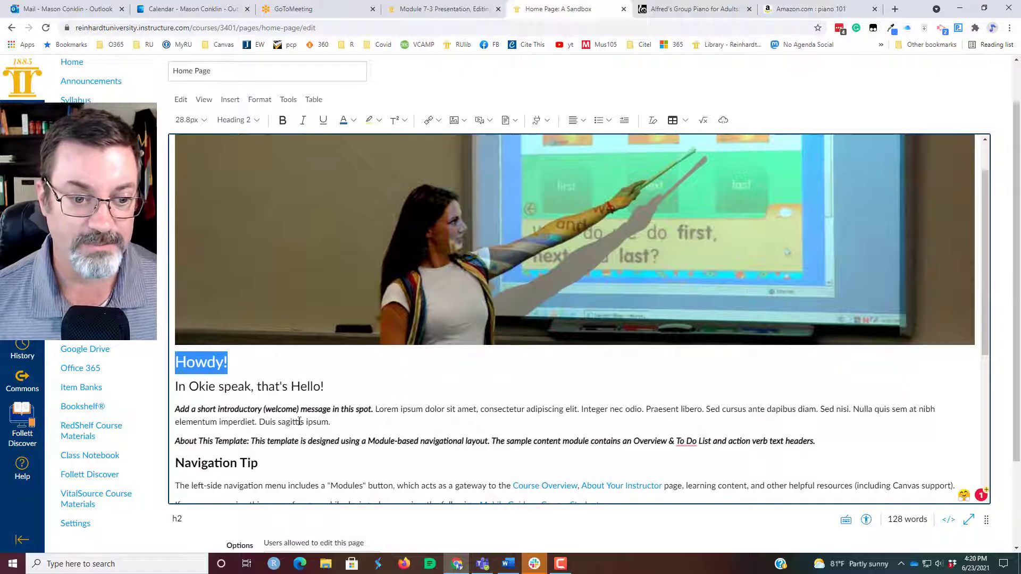
Step: Superscript the letters "psum" in the welcome paragraph's last word and switch the superscript off again
left_click_drag(308, 424, 329, 425)
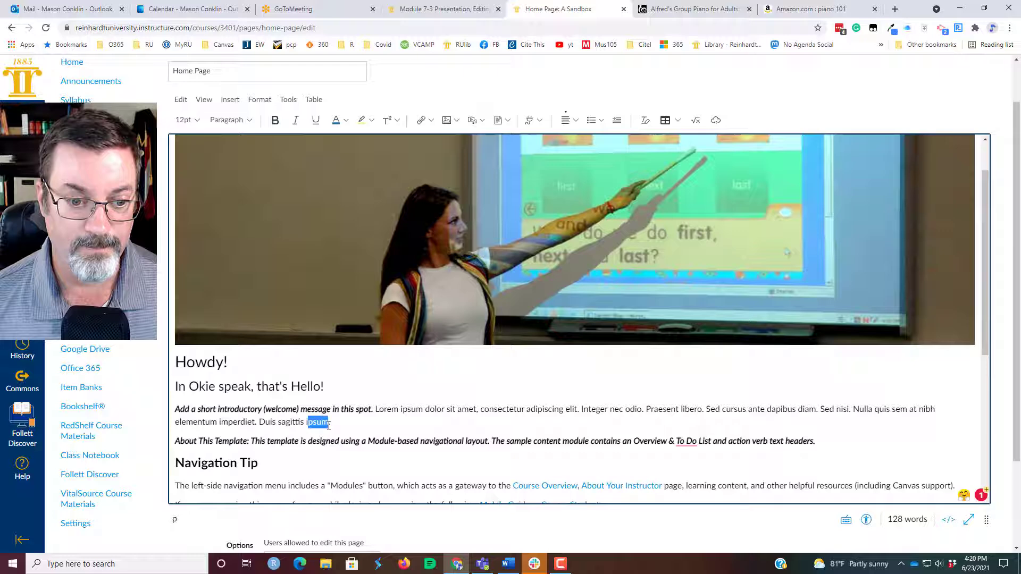
left_click(387, 123)
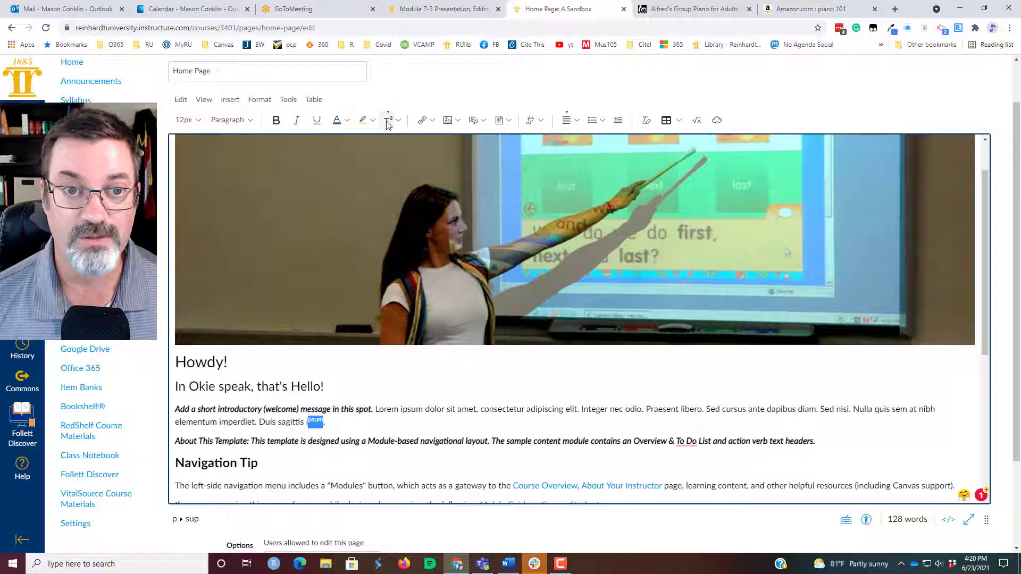
left_click(386, 123)
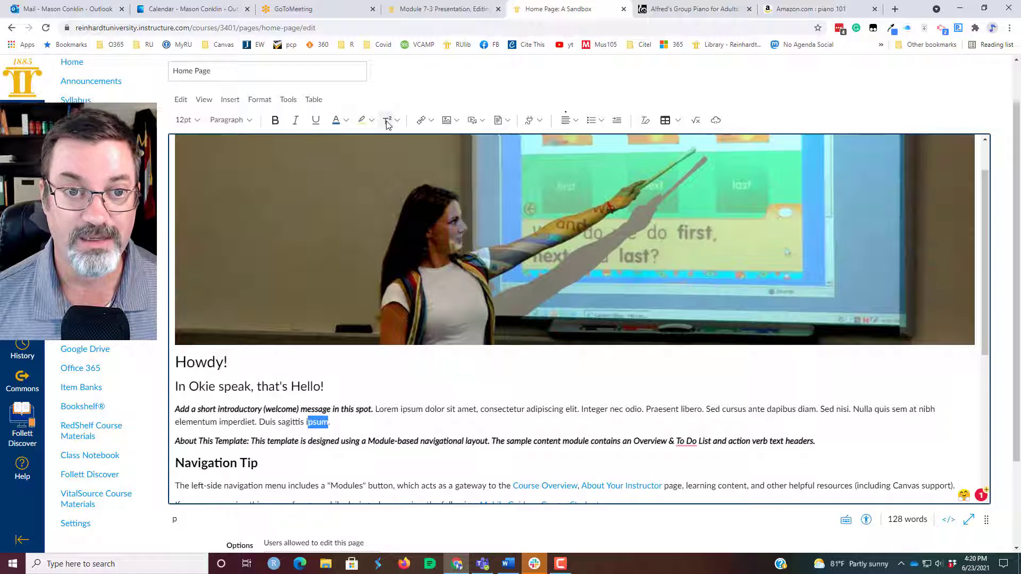
Step: Insert a 7 directly after "Lorem" as a superscript footnote number, and take it out again
left_click(399, 410)
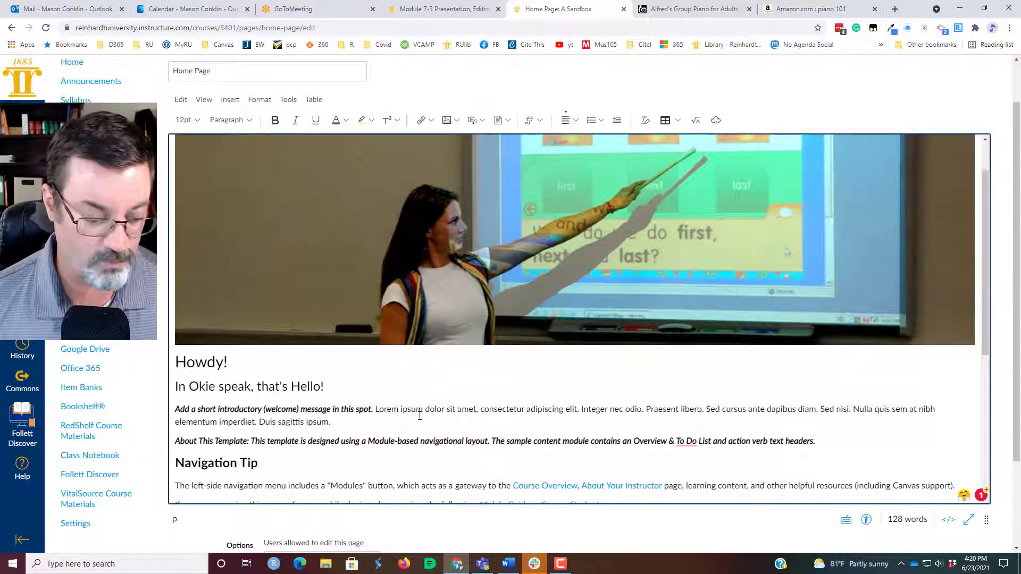
type("7")
left_click_drag(404, 410, 399, 410)
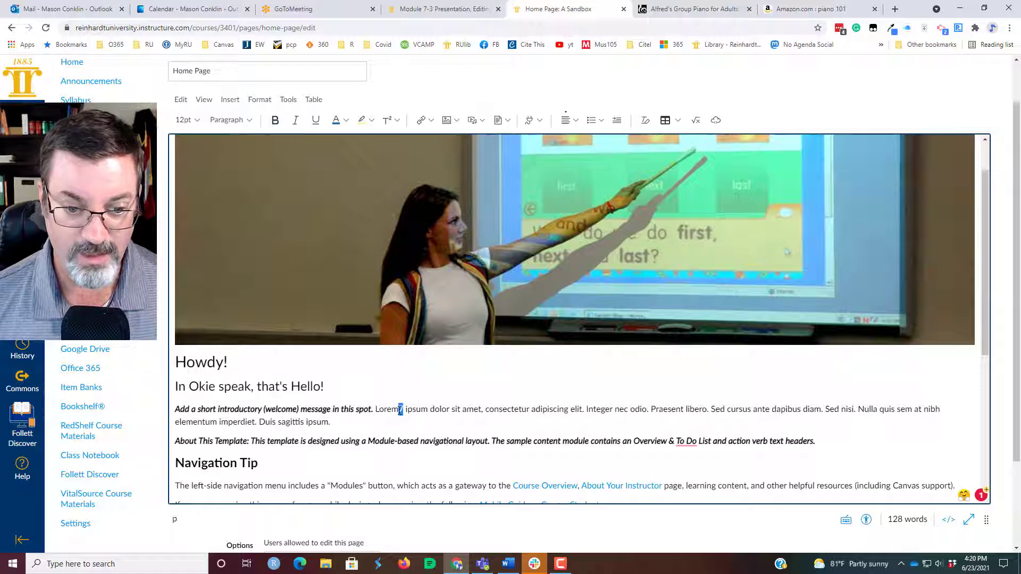
left_click(388, 120)
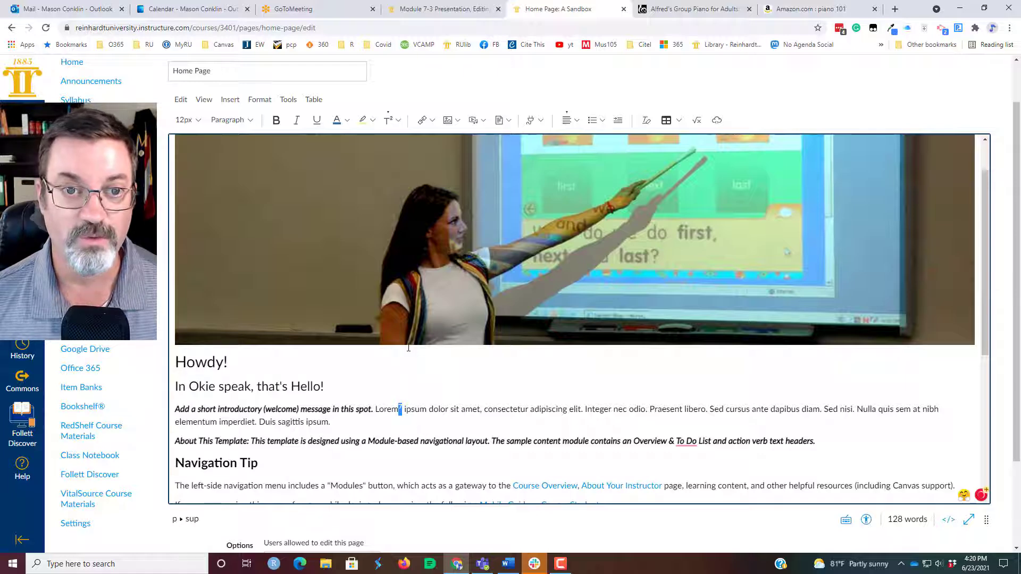
left_click(388, 122)
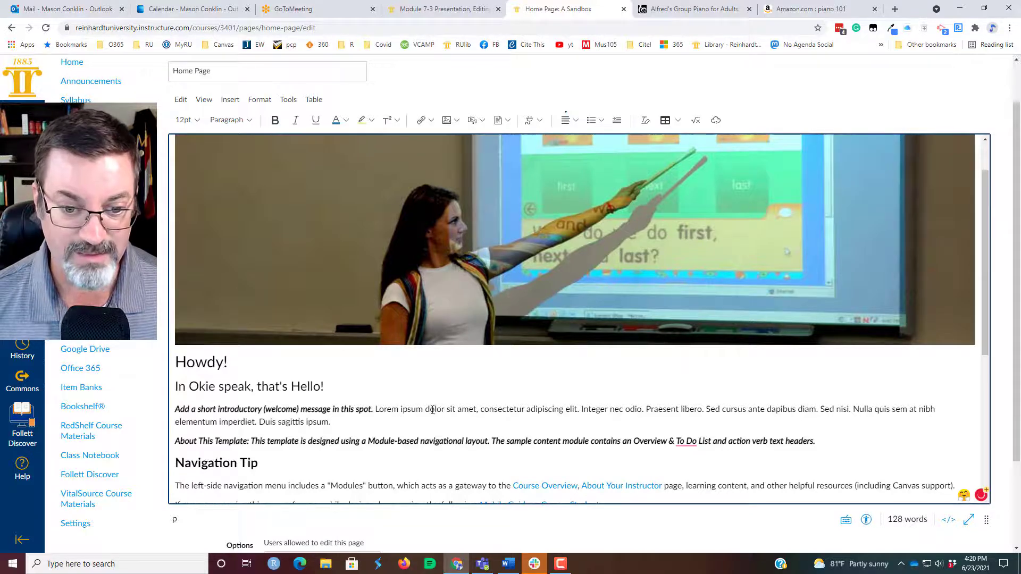
Step: Subscript the letters "olor" of "dolor" in the welcome paragraph and remove the subscript again
left_click_drag(430, 410, 444, 410)
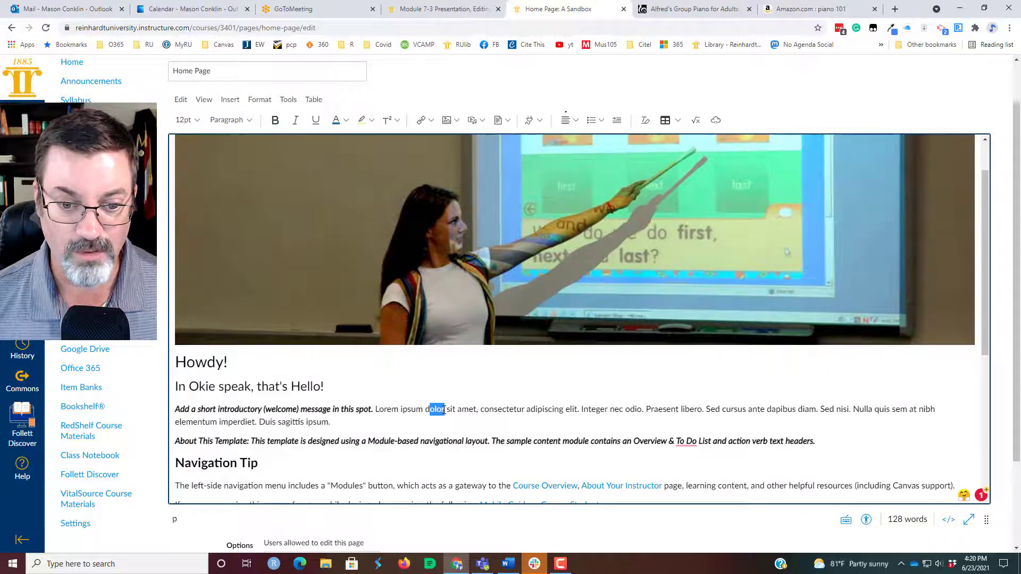
left_click(399, 124)
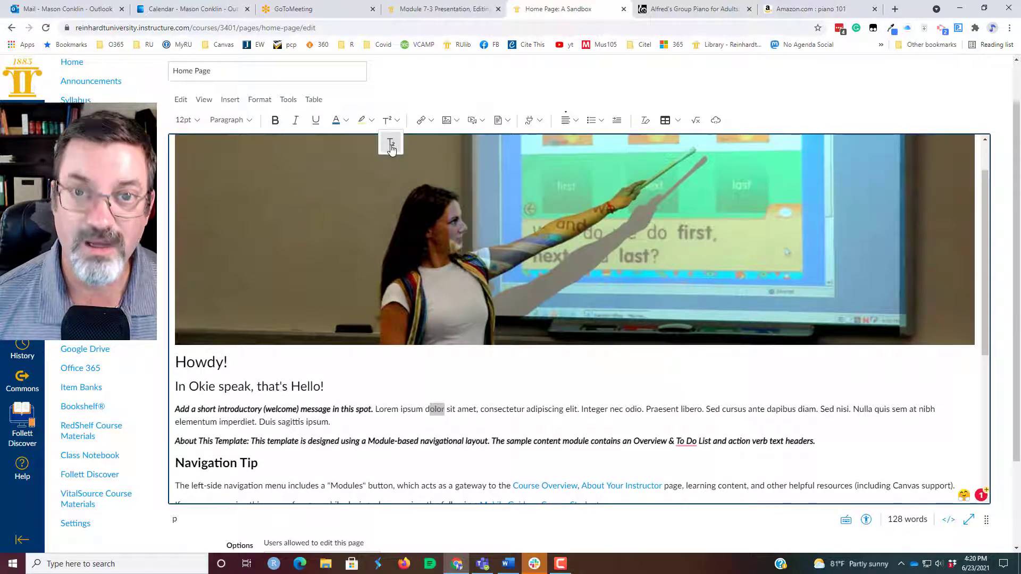
left_click(391, 147)
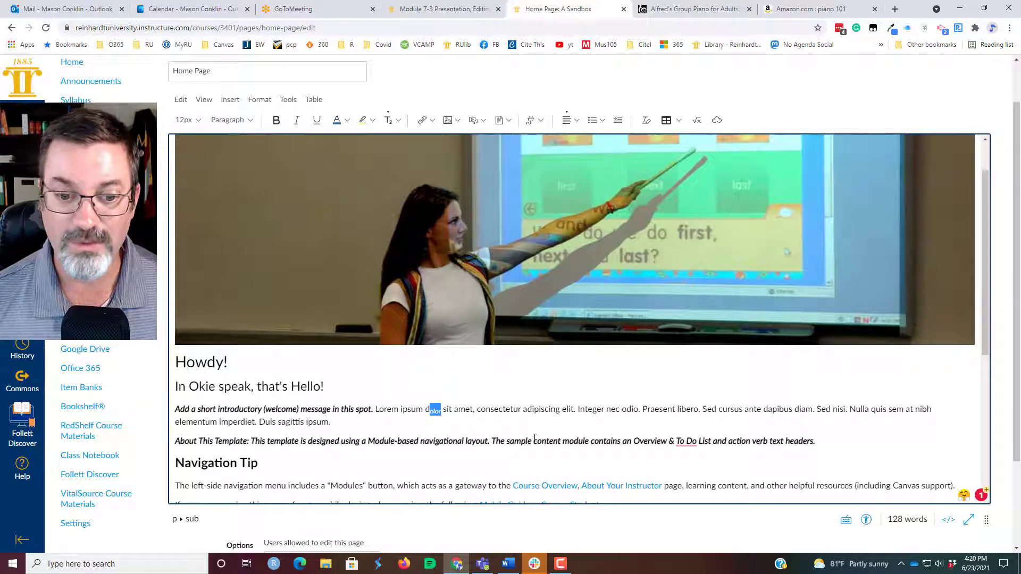
left_click(389, 120)
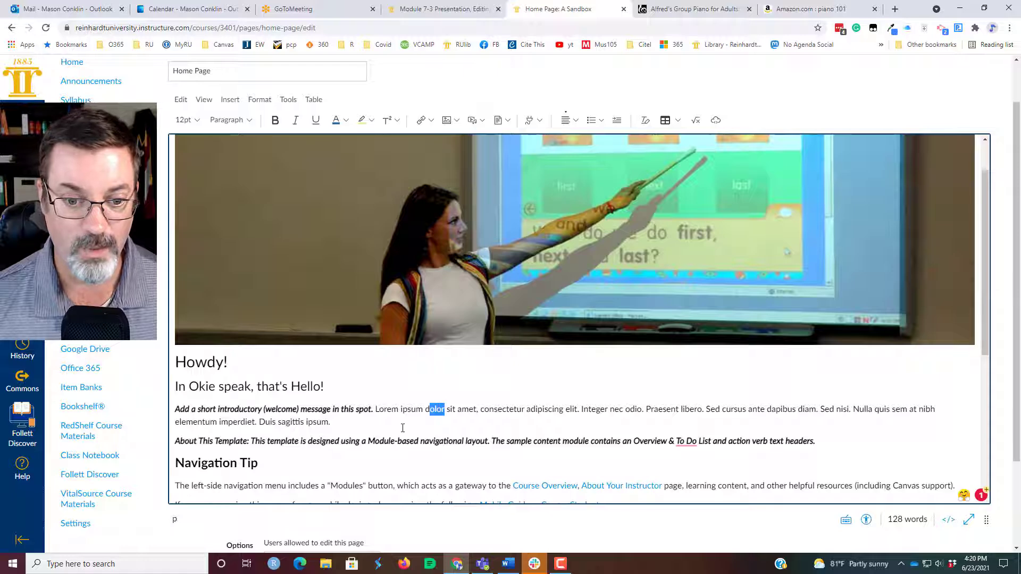
scroll(402, 428, "down", 3)
scroll(394, 431, "up", 3)
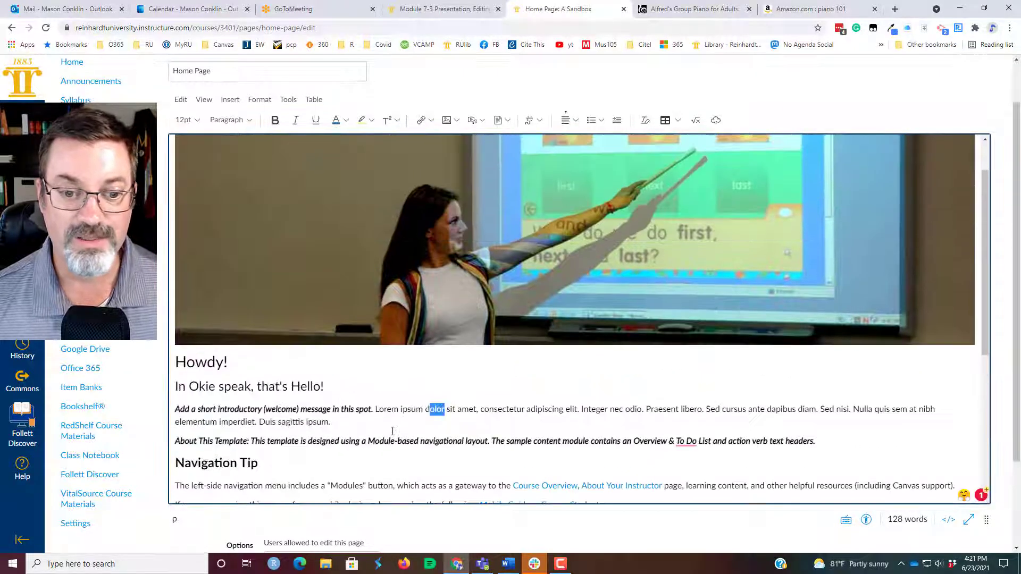
Step: Add an empty paragraph directly below the welcome paragraph
left_click(348, 420)
key("Return")
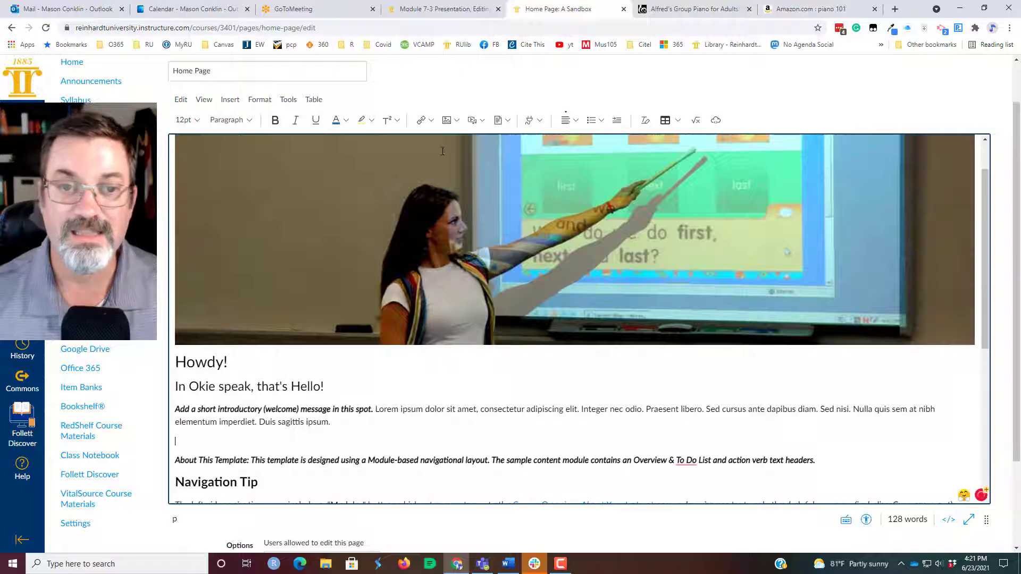
Step: Insert an external link with the text "Link to Google" and the address google.com on the empty line below the welcome paragraph
left_click(432, 122)
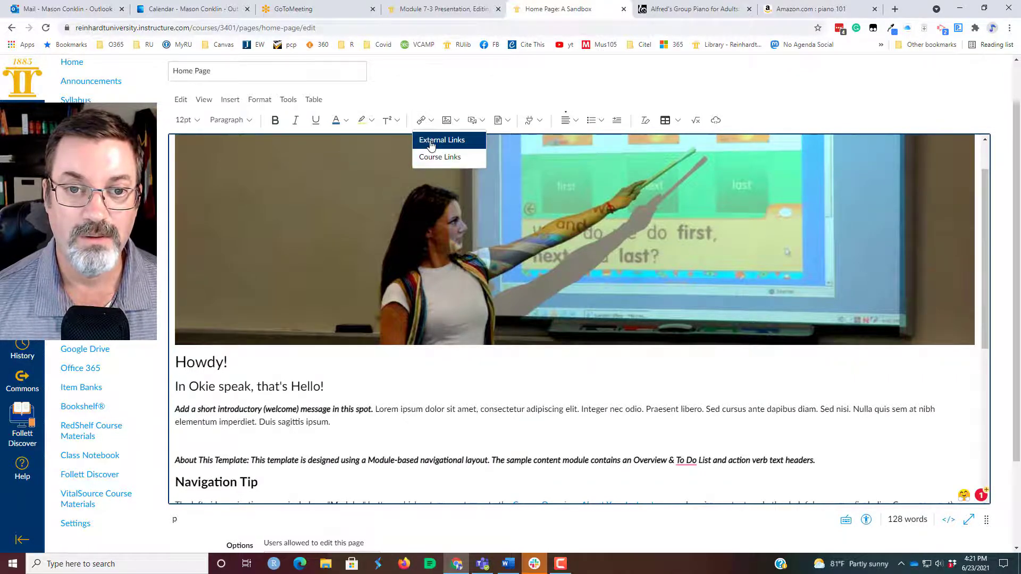
left_click(431, 141)
left_click(367, 288)
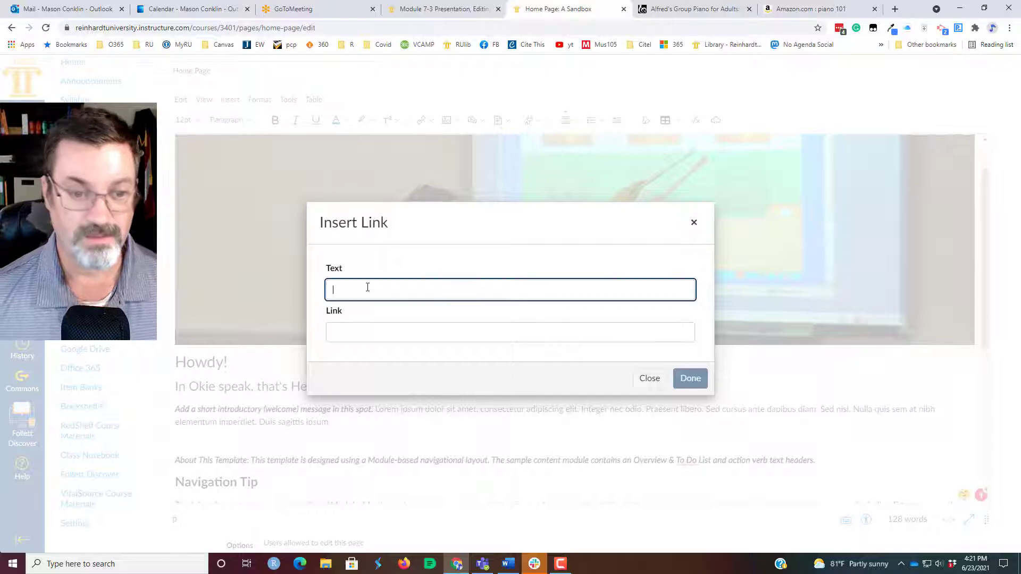
type("Link to ")
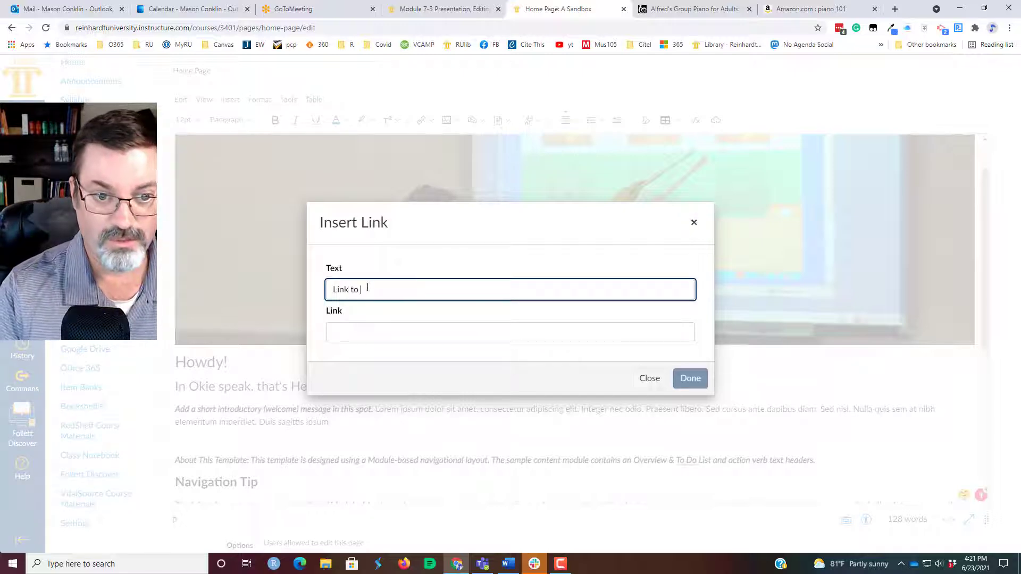
type("Google")
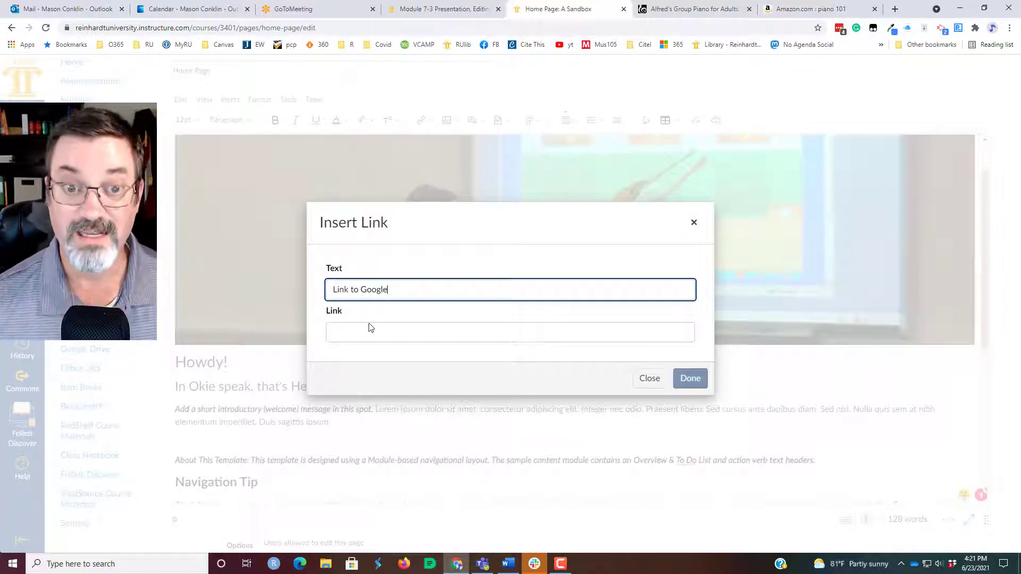
left_click(372, 338)
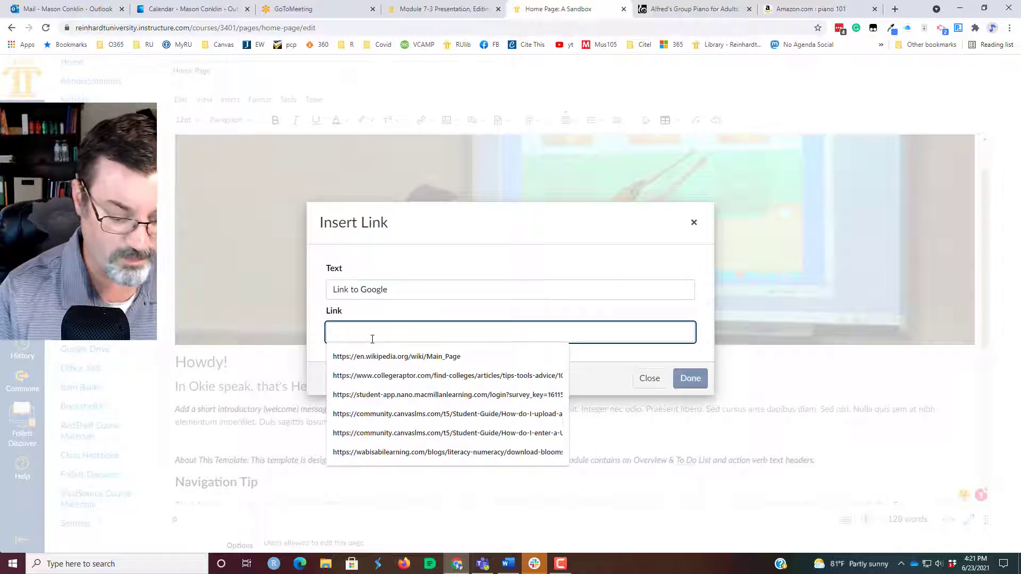
type("google.com")
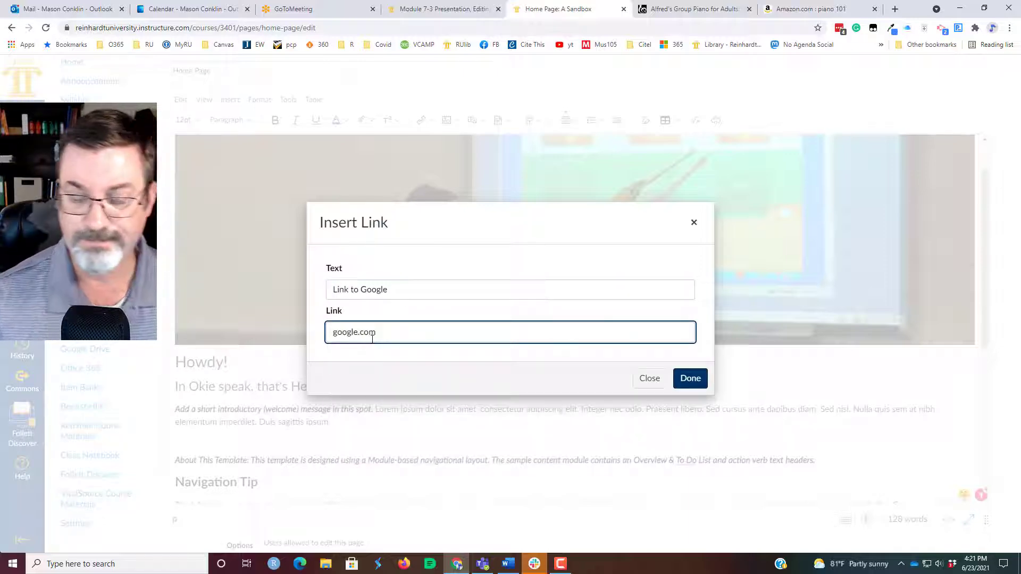
left_click(688, 379)
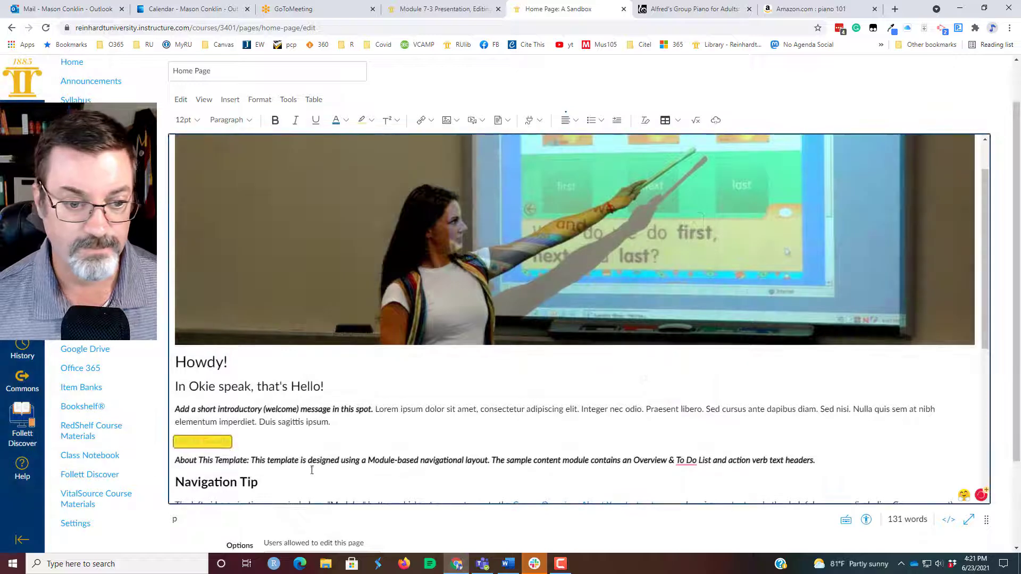
left_click(380, 424)
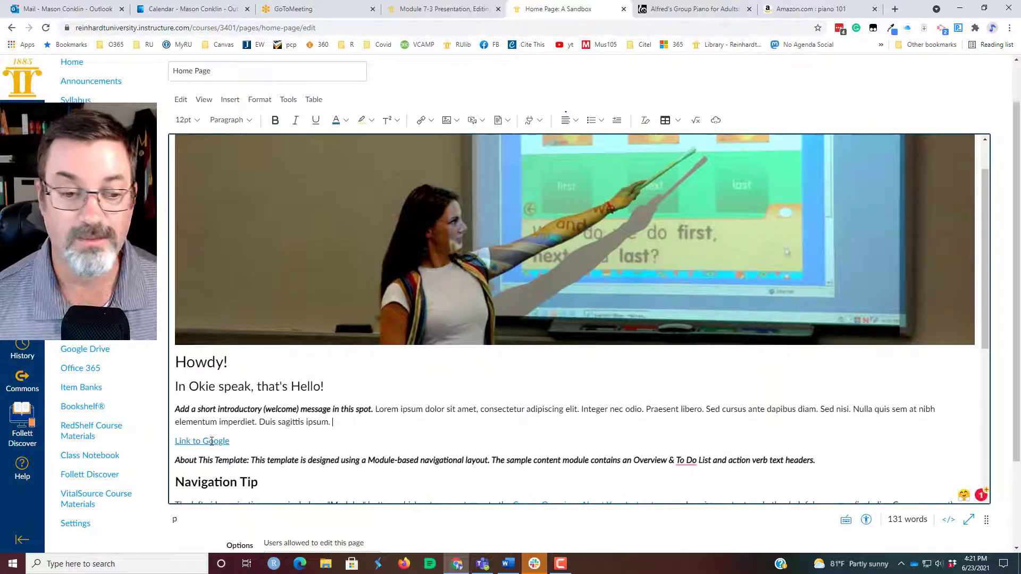
Step: Delete the "Link to Google" link text while keeping its line empty
triple_click(235, 446)
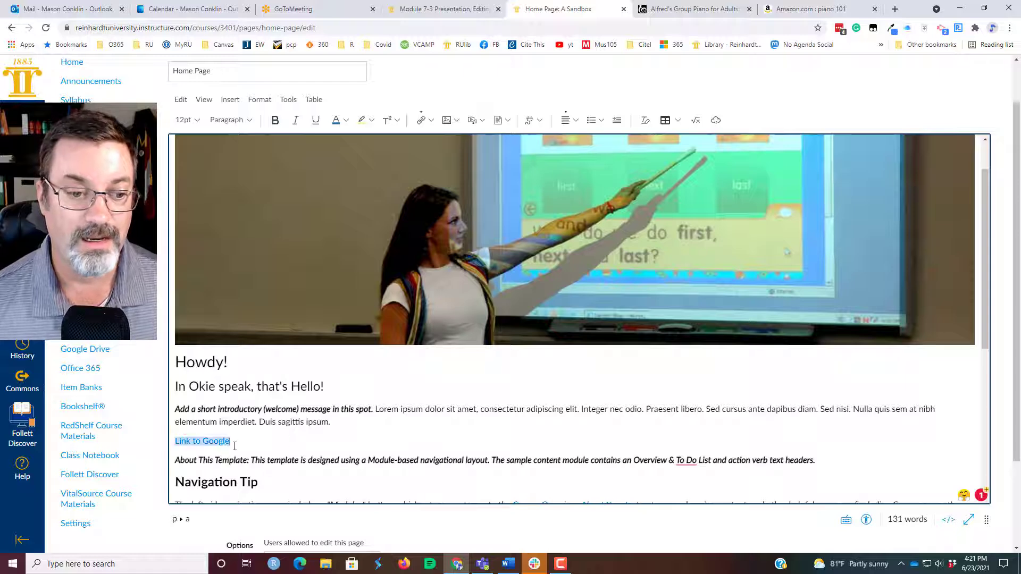
key("shift+Left")
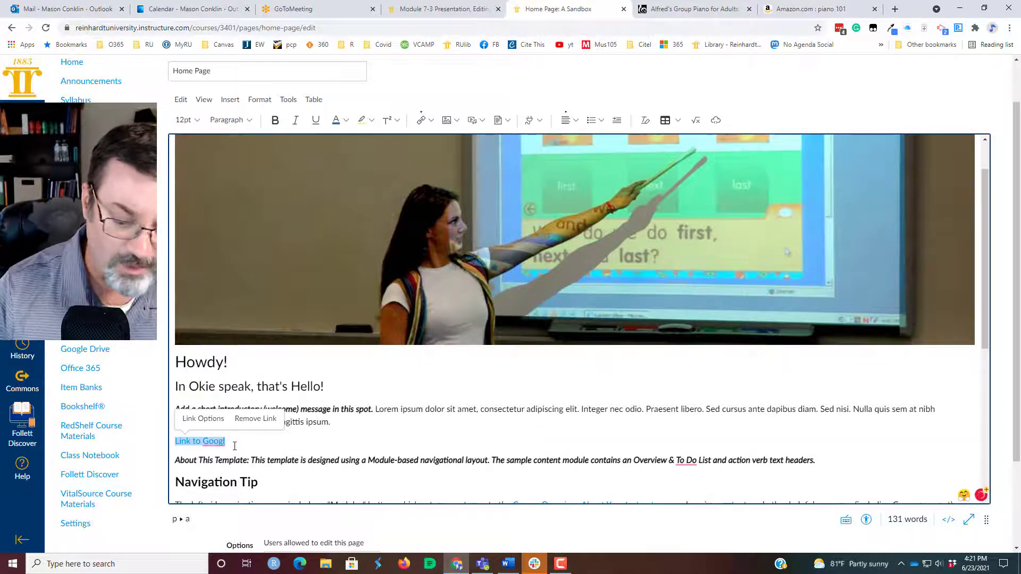
key("shift+Left")
key("shift+Left")
key("shift+Left")
key("shift+Left")
key("shift+Left")
key("shift+Left")
key("shift+Left")
key("shift+Left")
key("shift+Left")
key("shift+Left")
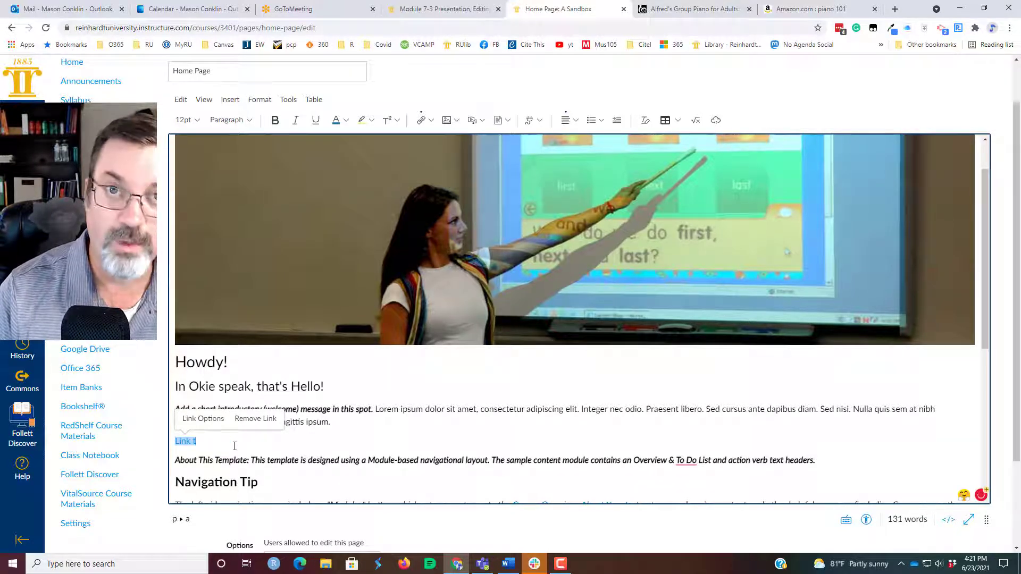
key("BackSpace")
key("BackSpace")
key("BackSpace")
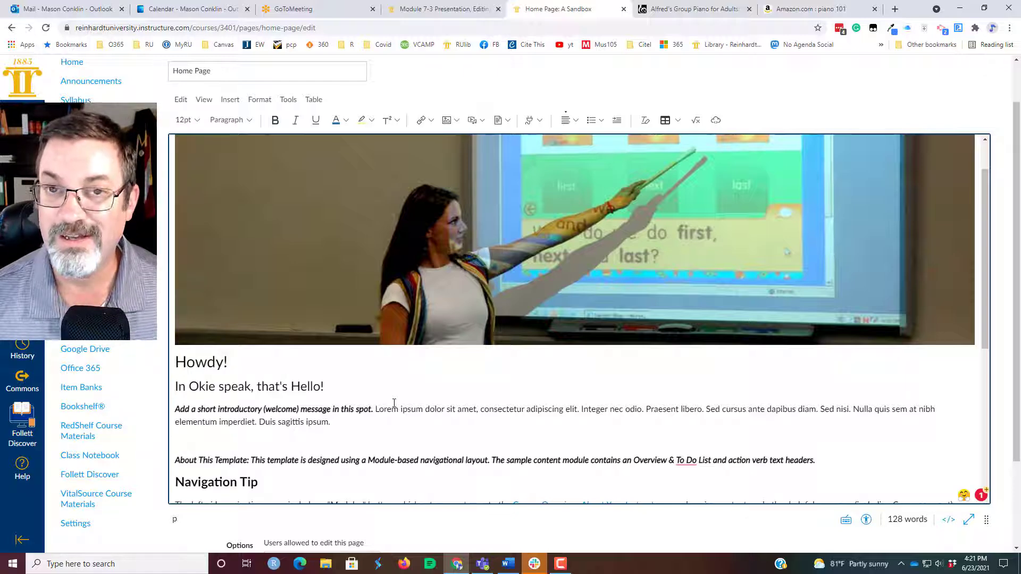
Step: Insert a course link to the "Beethoven Video" page on the empty line and start a new line below it
left_click(431, 121)
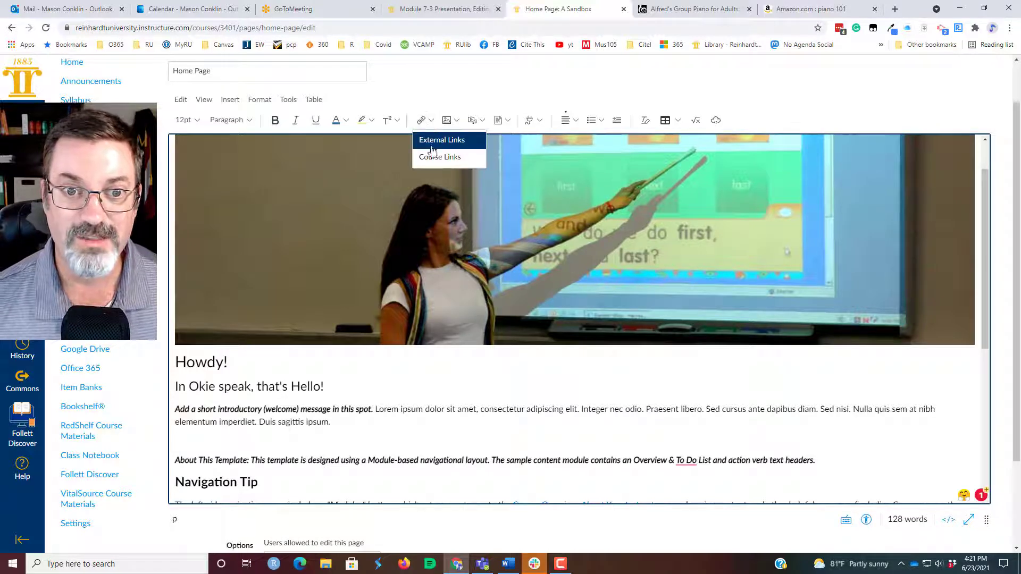
left_click(433, 157)
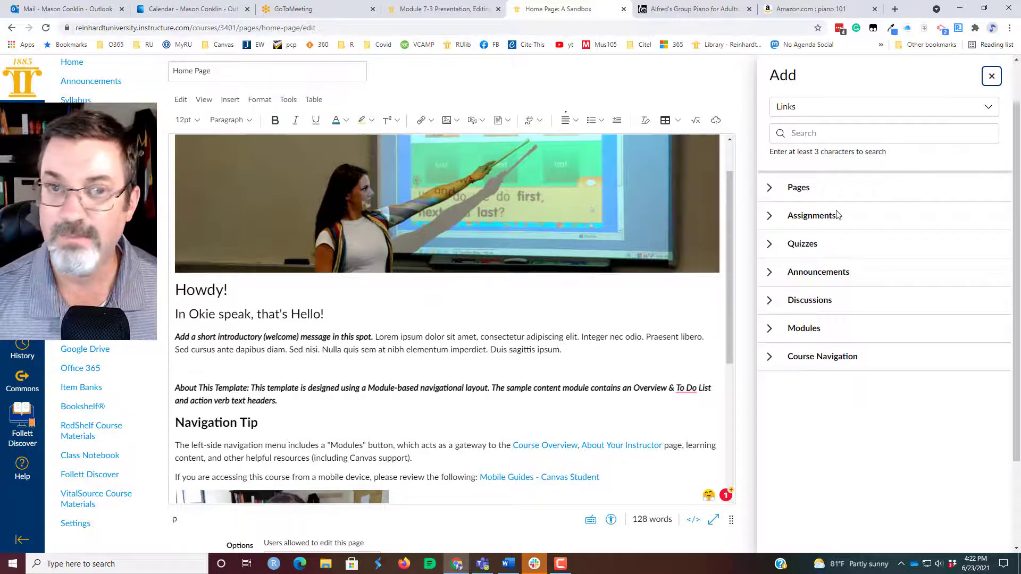
left_click(774, 194)
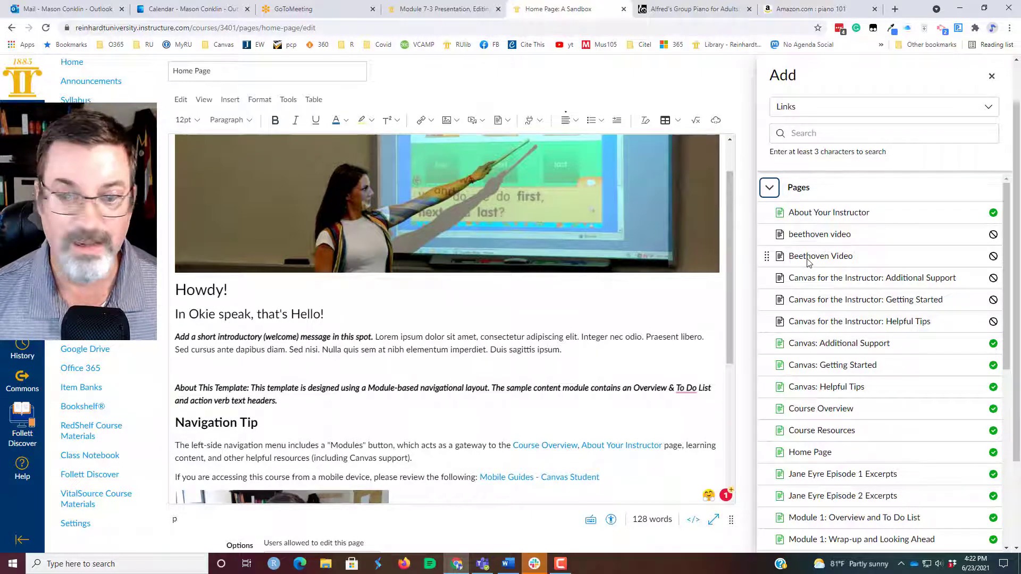
left_click(807, 262)
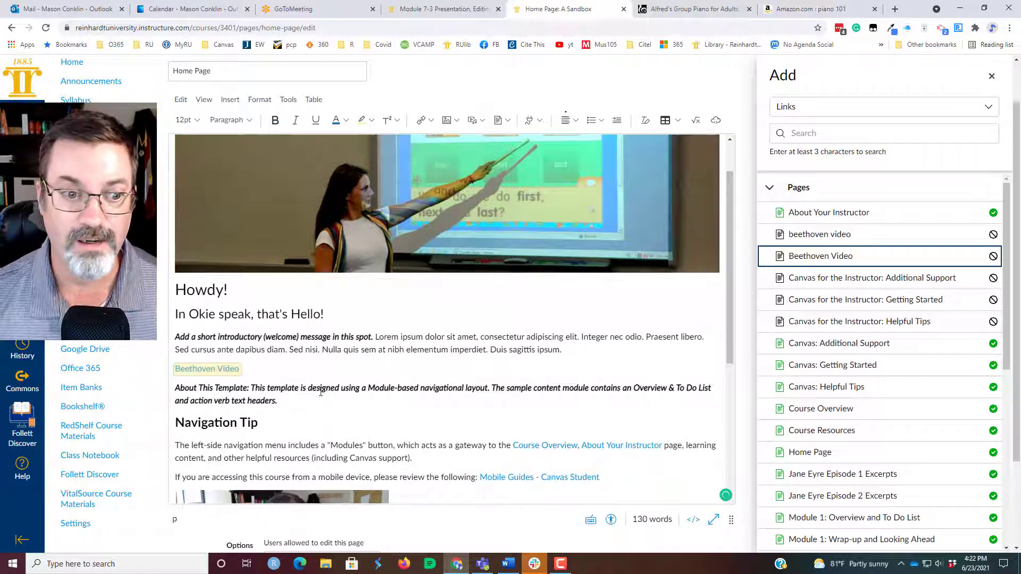
left_click(321, 370)
key("Return")
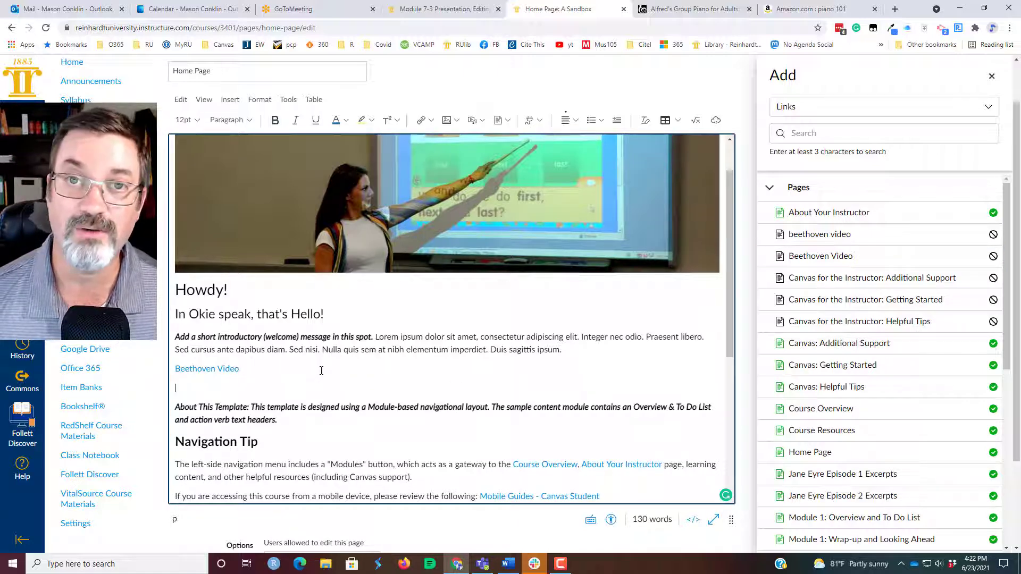
Step: Insert a course link to the assignment "Align same slo to multiple questions" on the line below the Beethoven Video link
left_click(770, 191)
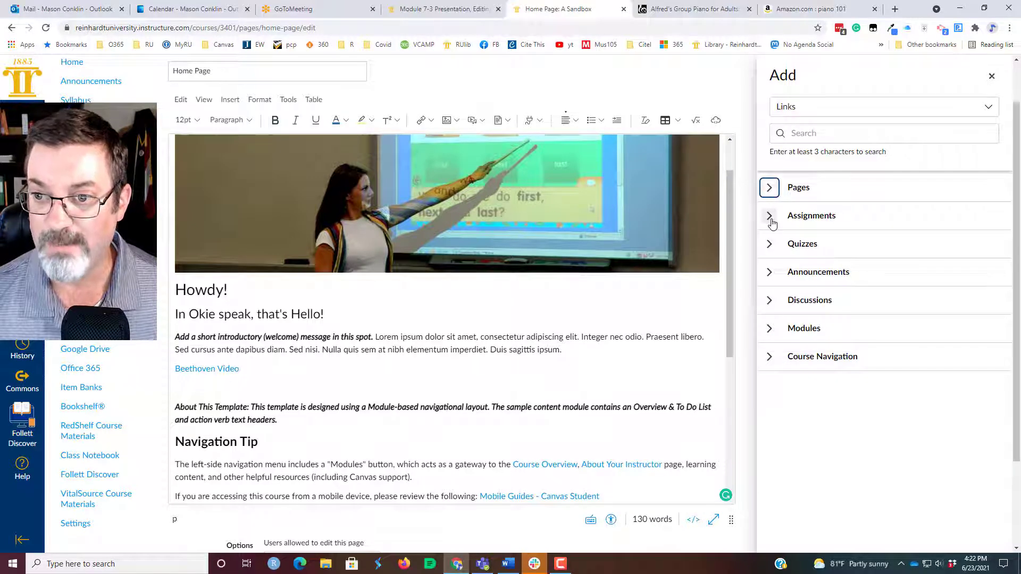
left_click(770, 217)
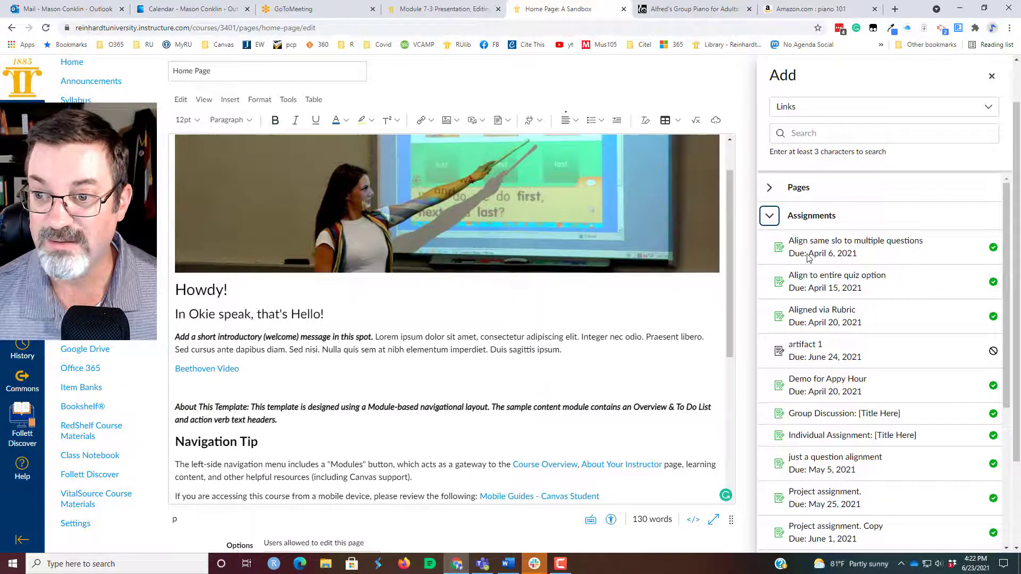
left_click(273, 394)
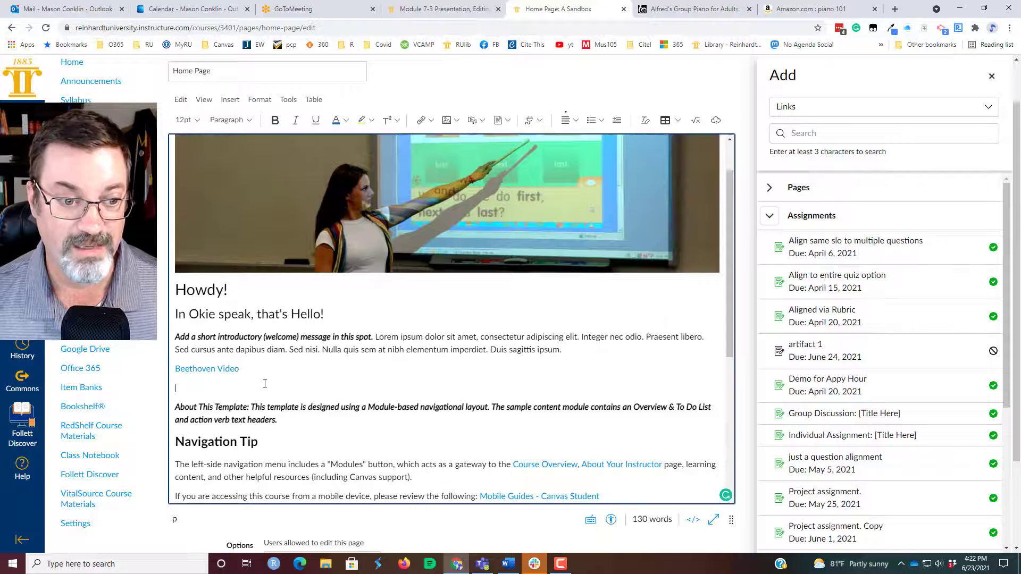
left_click(812, 248)
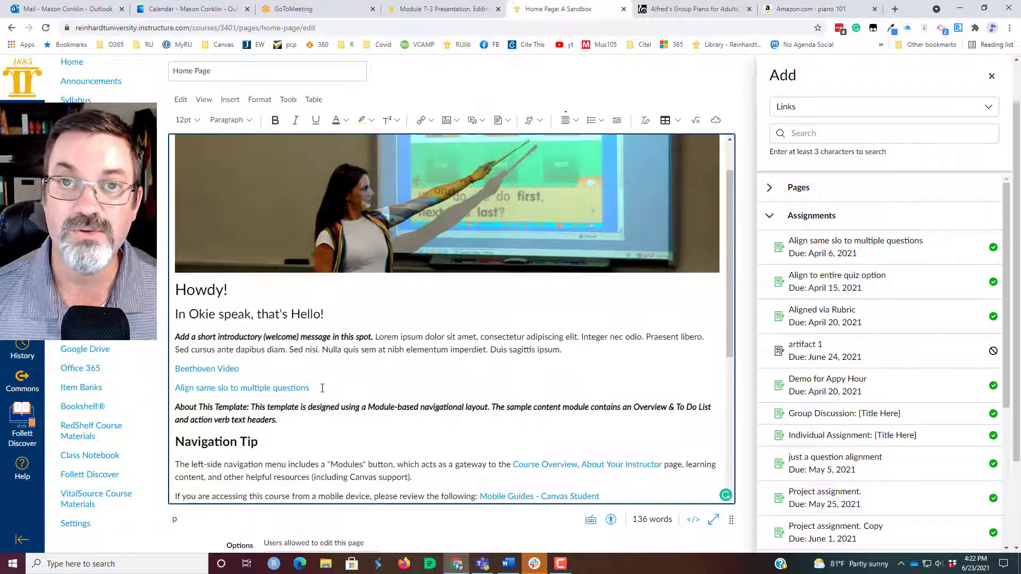
Step: Replace the two course links below the welcome paragraph with the text "Remember, due Friday!"
left_click_drag(322, 388, 176, 369)
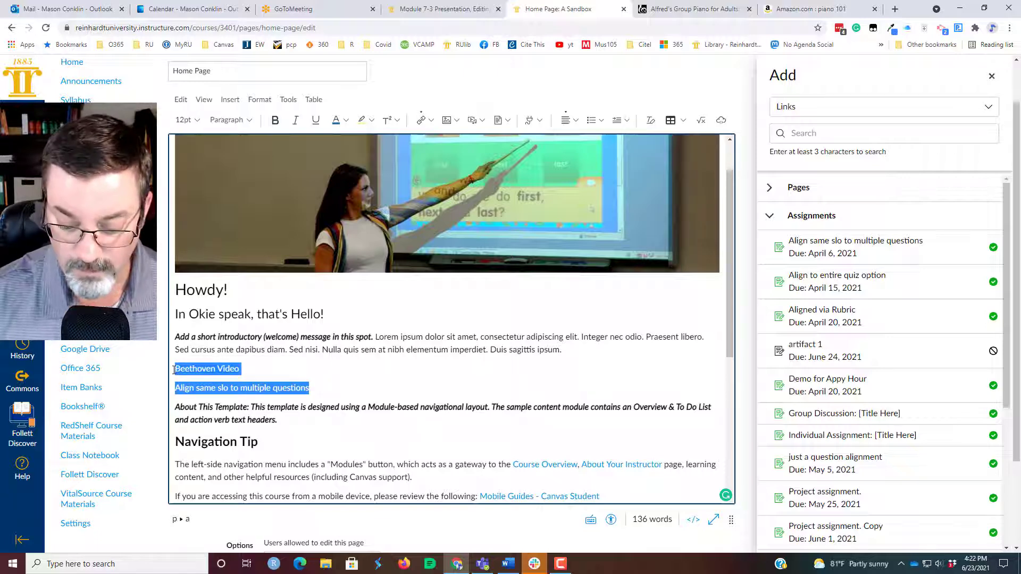
key("Delete")
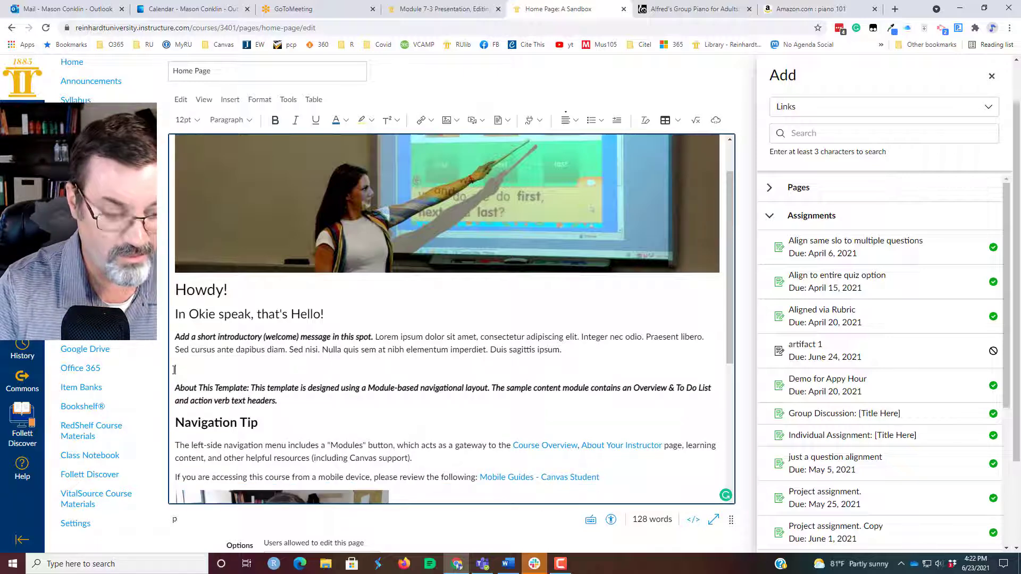
type("Remember, du")
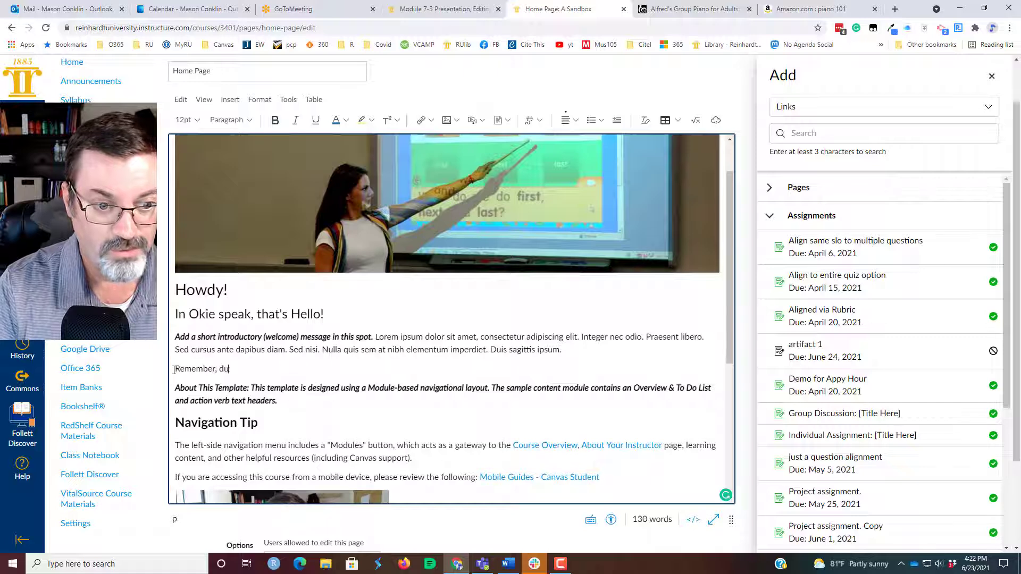
type("e Friday!")
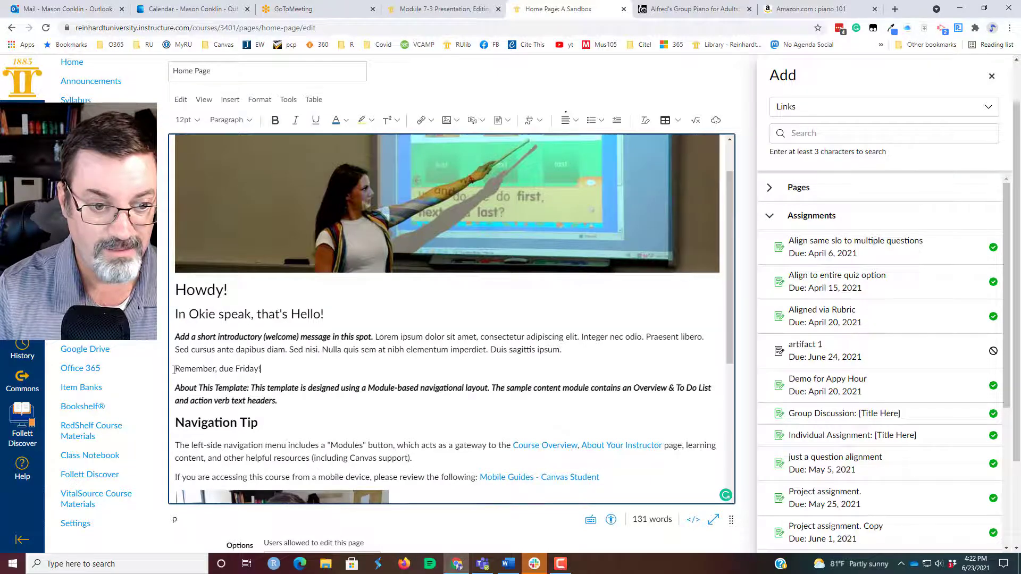
Step: Start a bulleted list below the reminder with a single link to the "Aligned via Rubric" assignment, removing any duplicate link
key("Return")
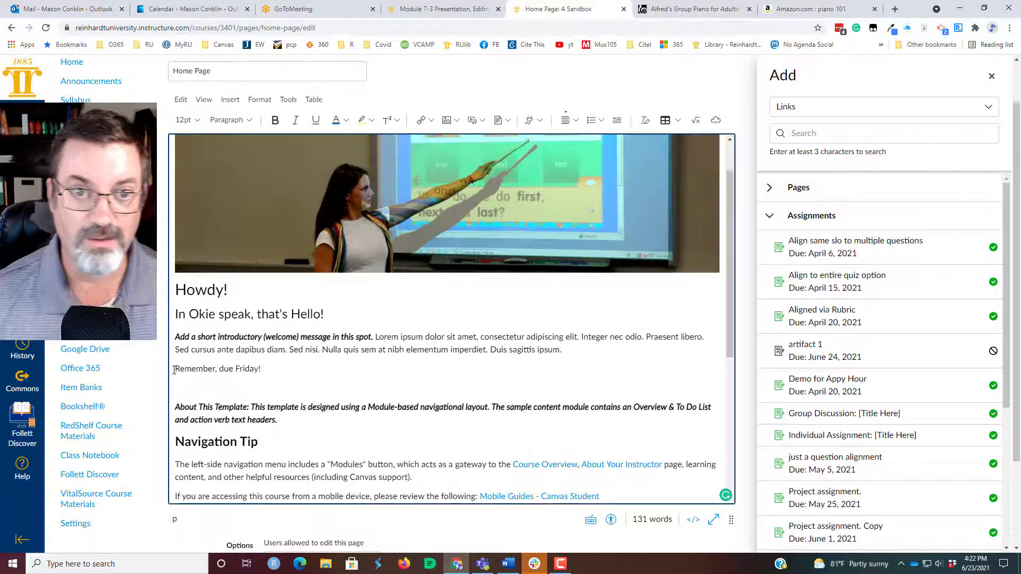
left_click(589, 124)
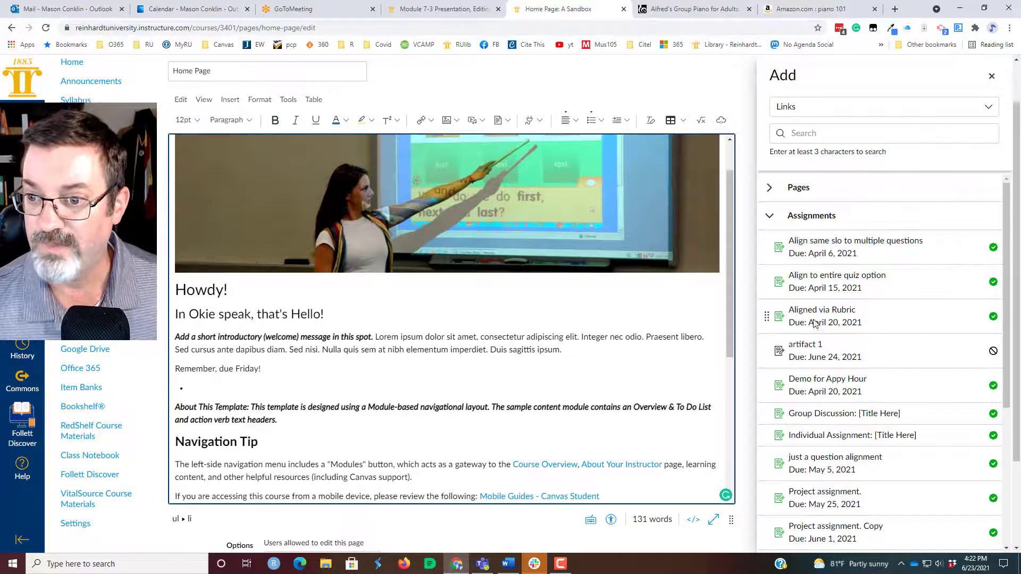
left_click(782, 318)
left_click(790, 317)
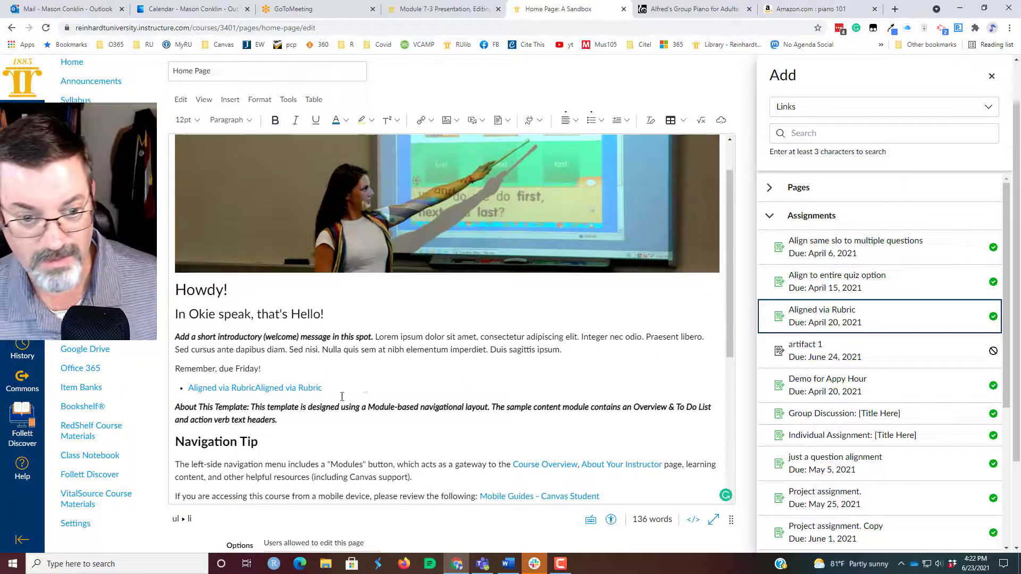
left_click_drag(324, 387, 257, 389)
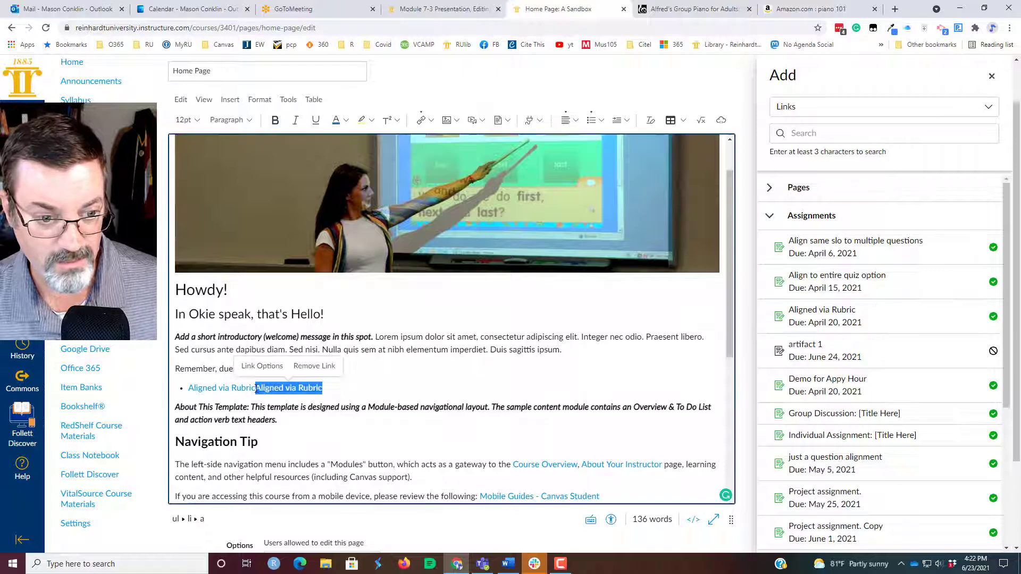
key("BackSpace")
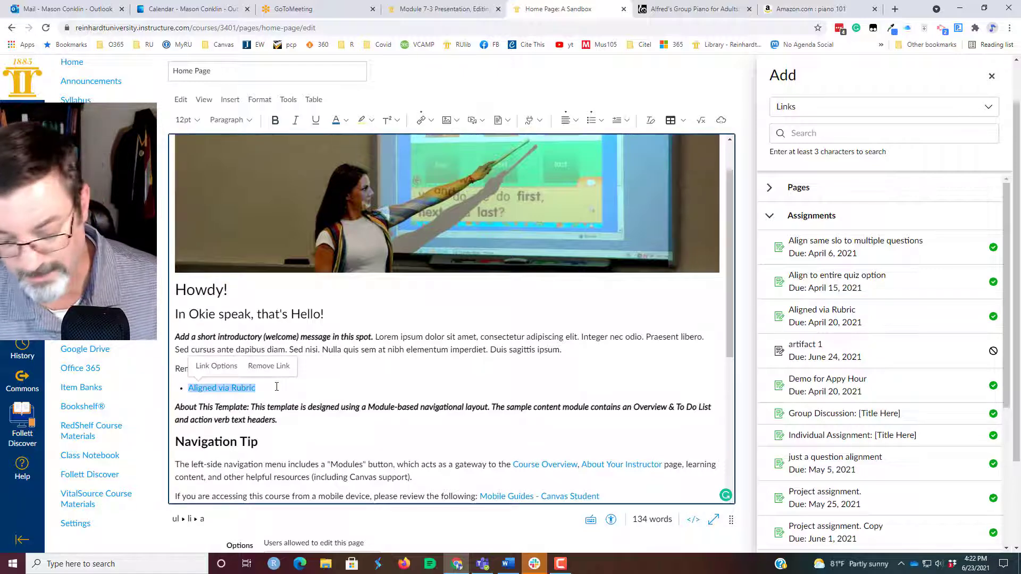
Step: Add a second bullet containing a course link to the quiz "Quiz: [Title Here]"
left_click(276, 386)
key("Return")
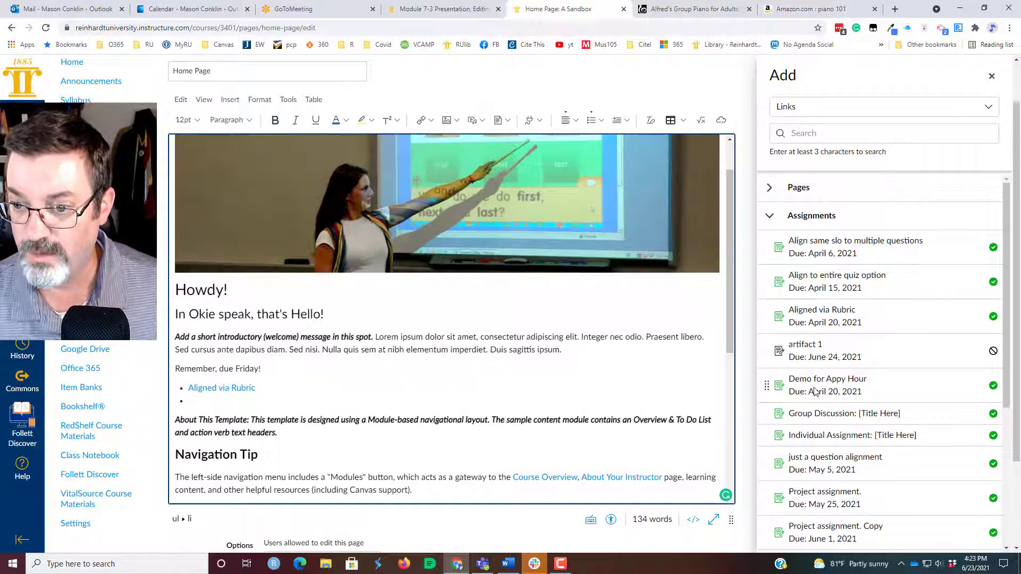
left_click(770, 217)
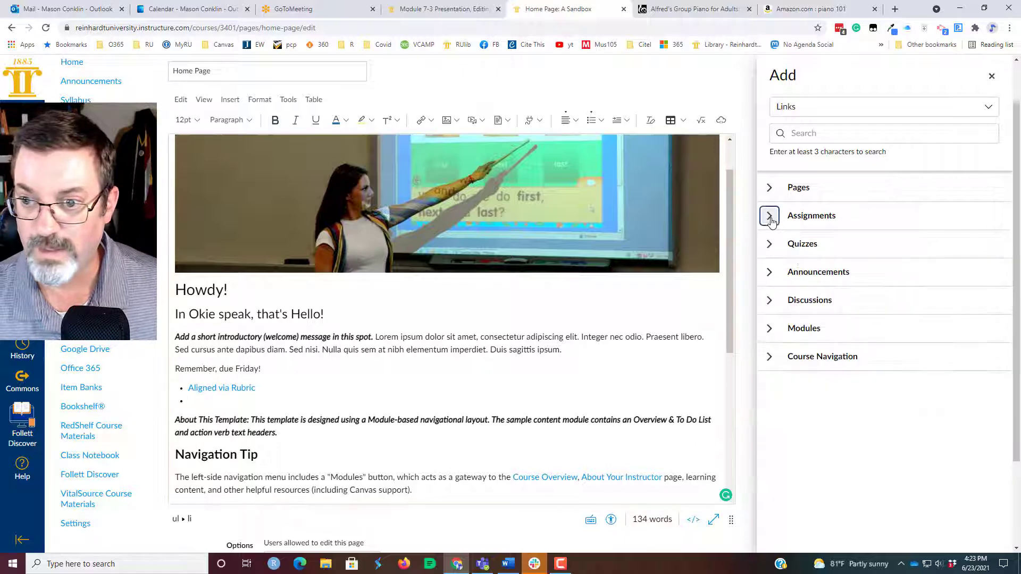
left_click(791, 247)
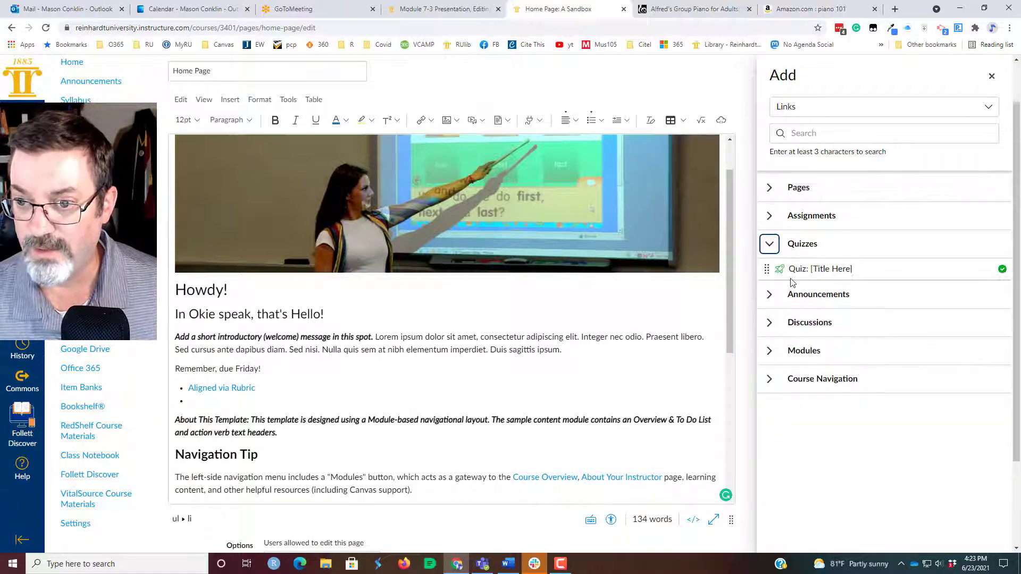
left_click(799, 271)
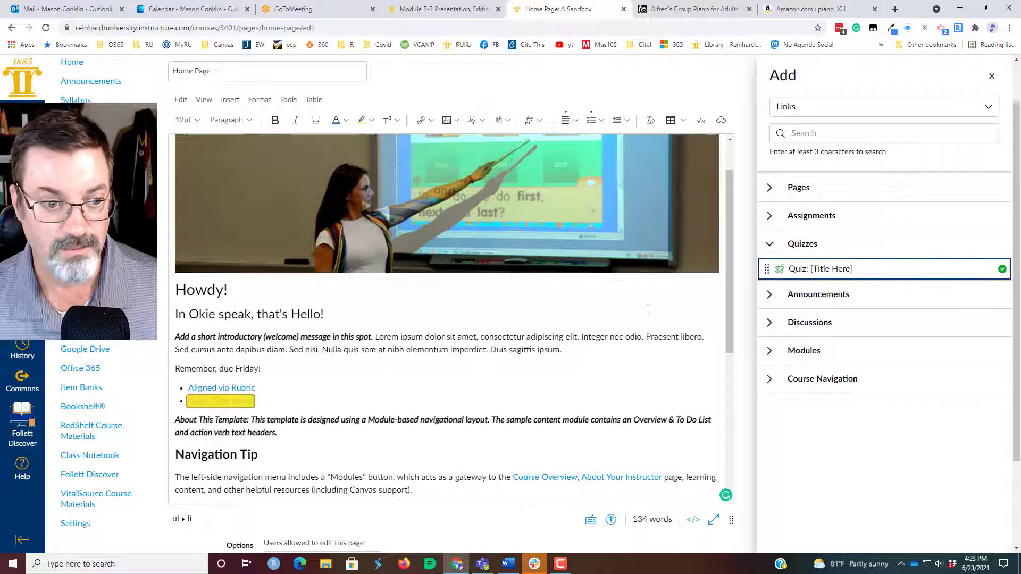
Step: Add a third bullet containing a course link to the discussion "Group Discussion: [Title Here]"
left_click(269, 403)
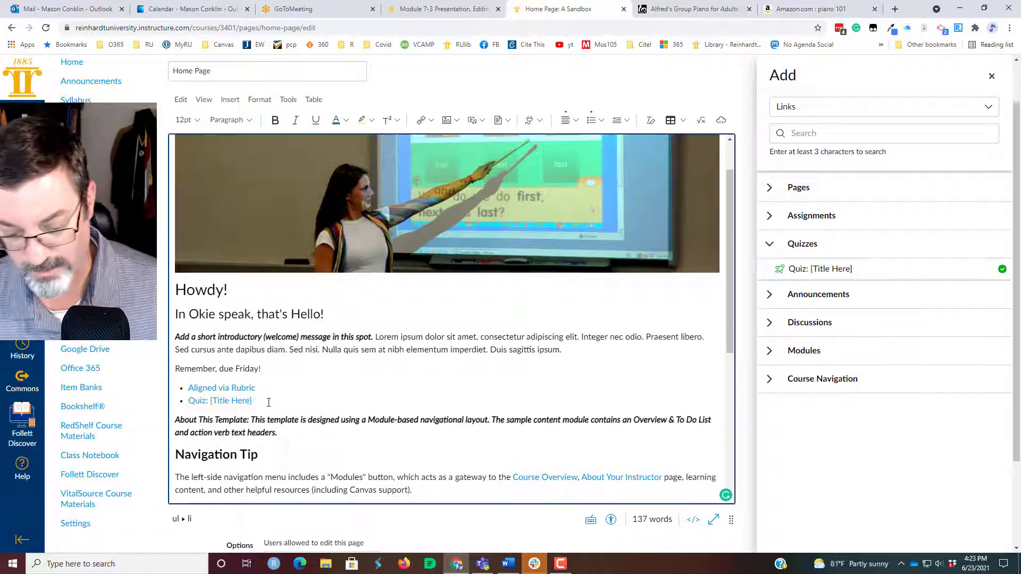
key("Return")
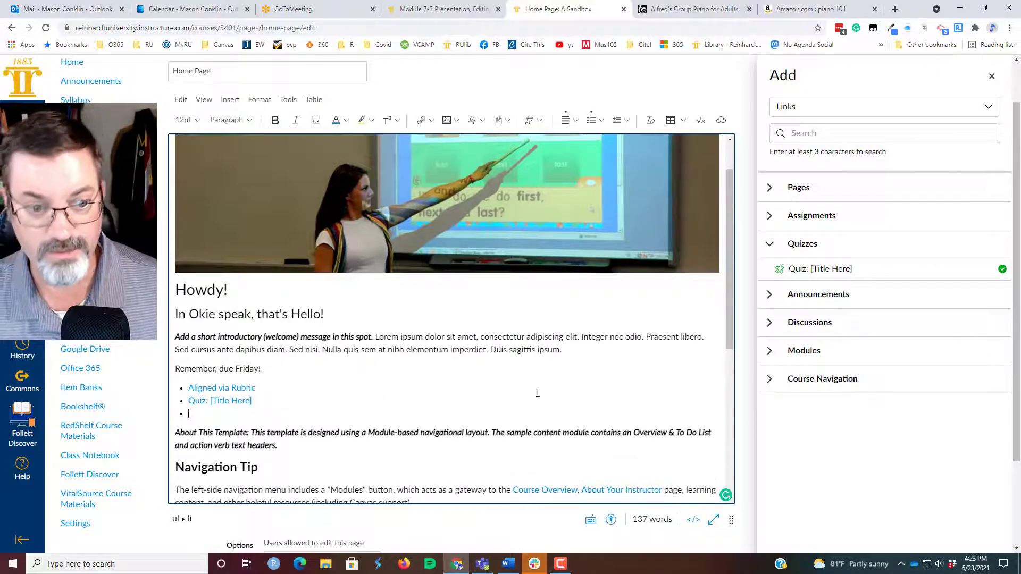
left_click(770, 322)
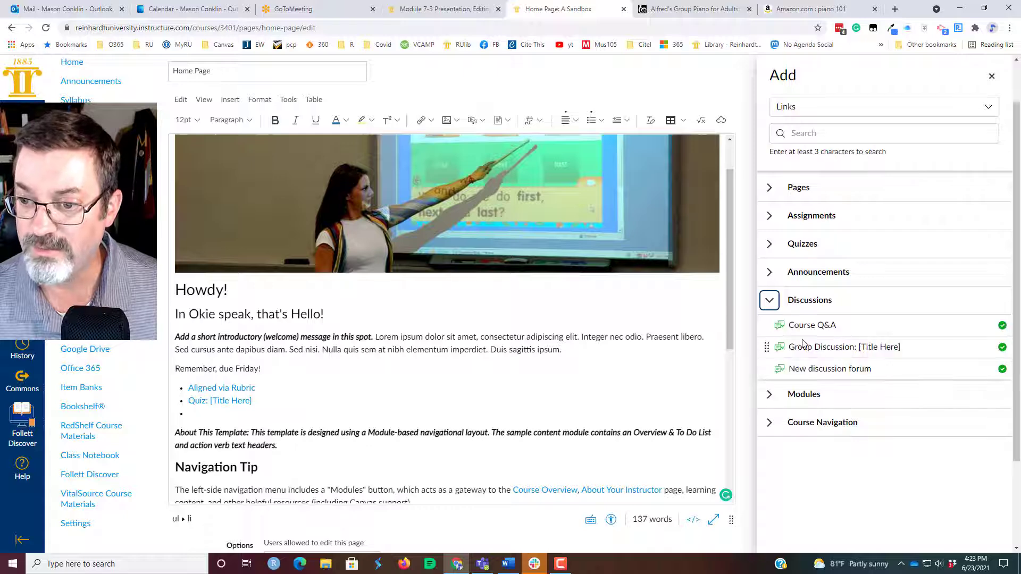
left_click(806, 350)
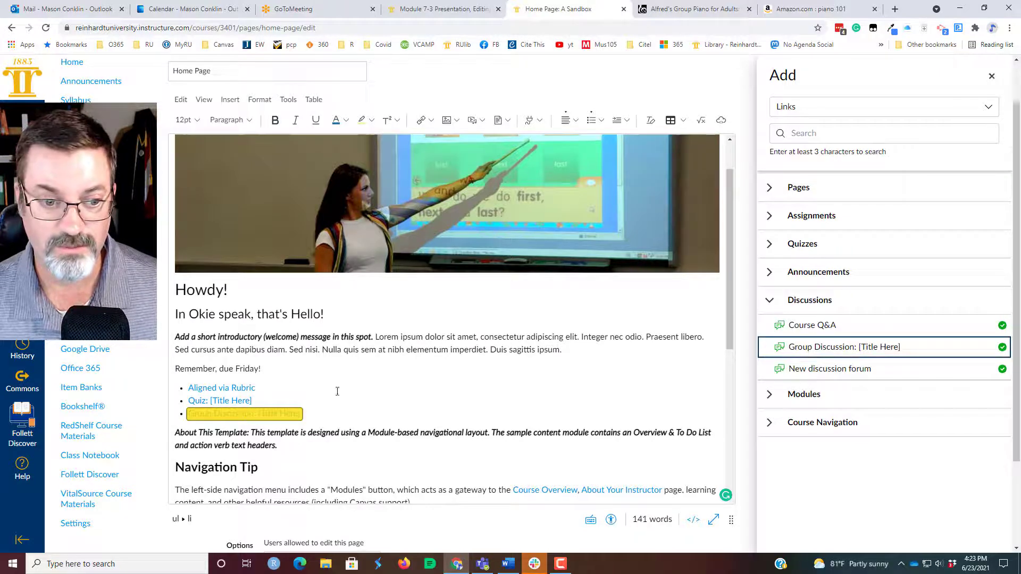
Step: Add a fourth bullet containing a course link to the module "Professionalism and Interaction in Discussion Posts"
left_click(352, 415)
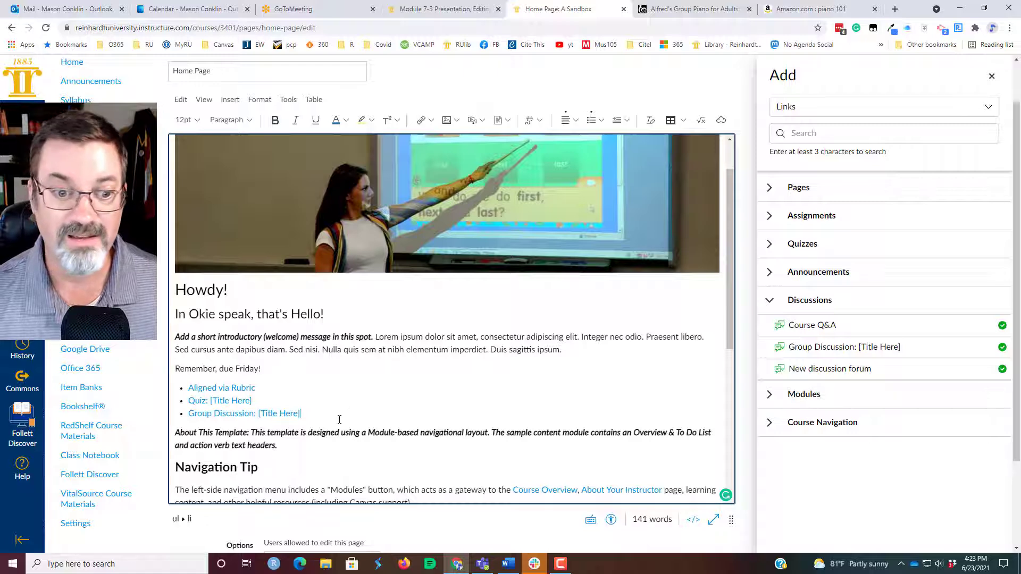
key("Return")
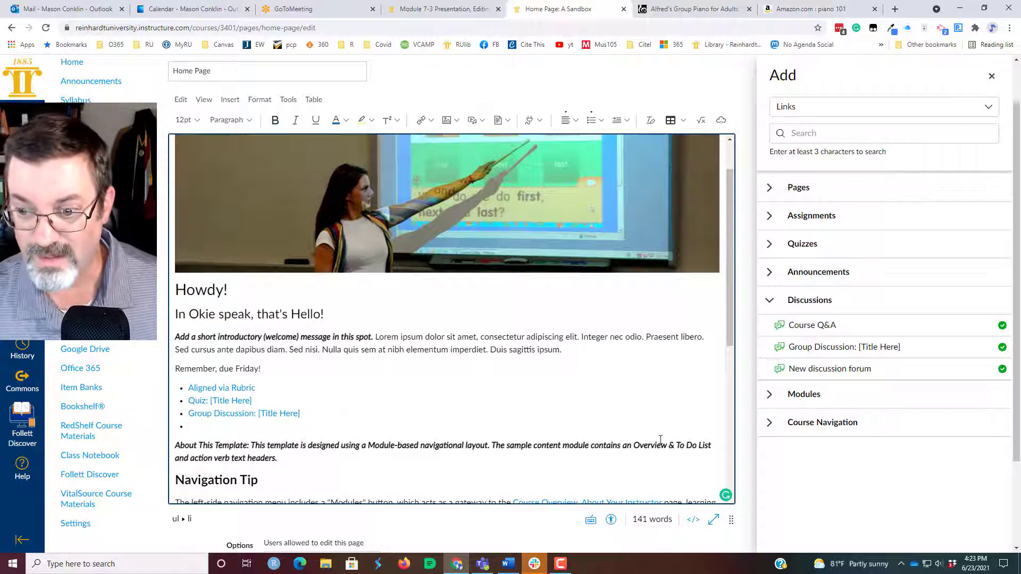
left_click(770, 394)
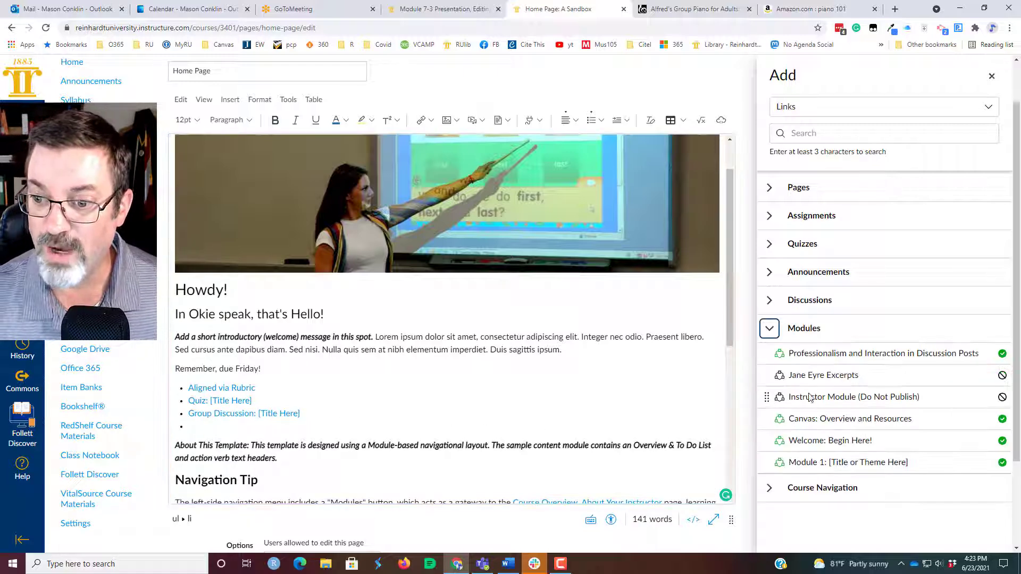
scroll(834, 396, "down", 2)
scroll(833, 396, "up", 2)
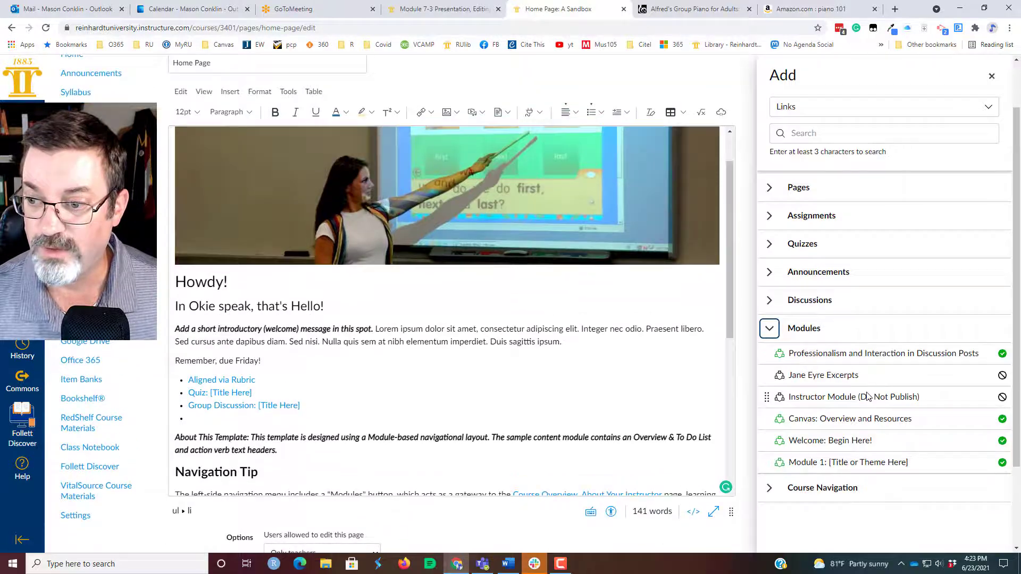
left_click(807, 356)
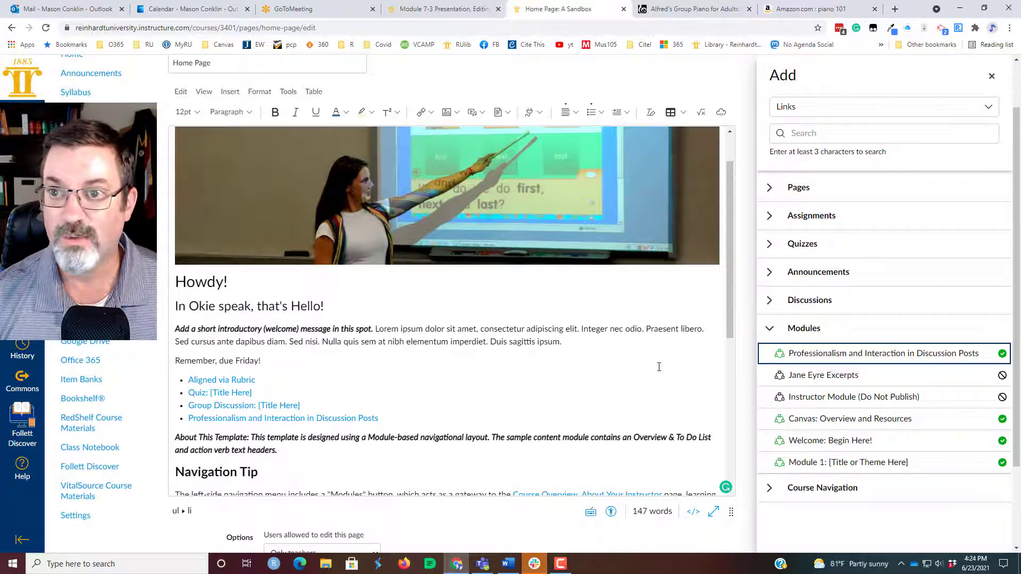
Step: Review which Course Navigation pages can be used as course link targets
left_click(769, 329)
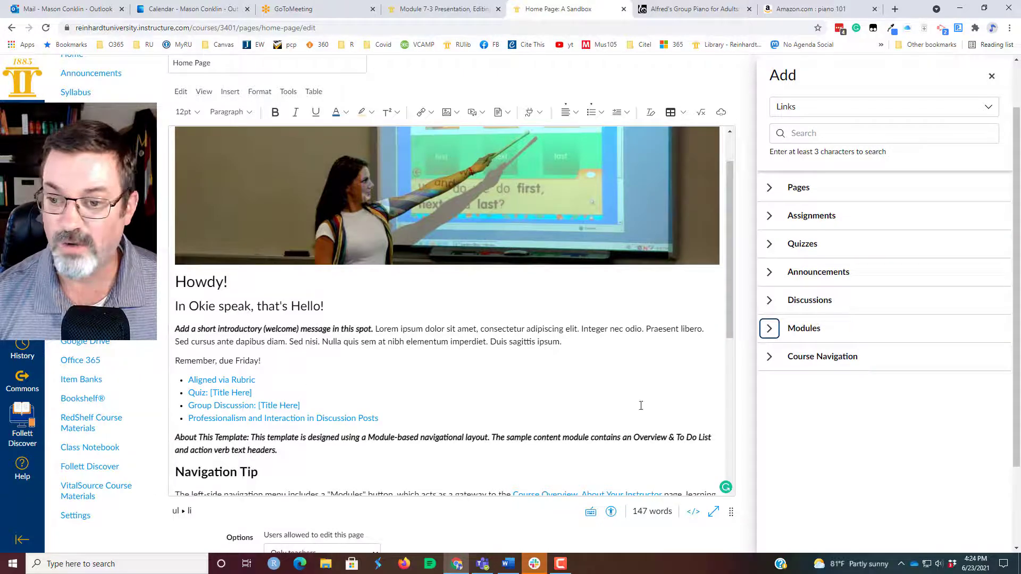
left_click(770, 357)
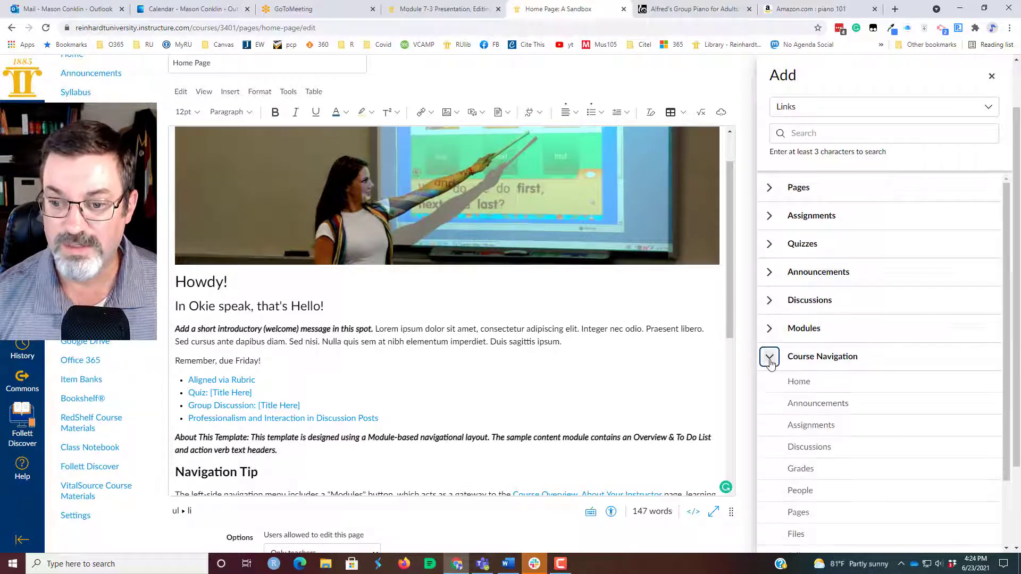
scroll(818, 399, "down", 3)
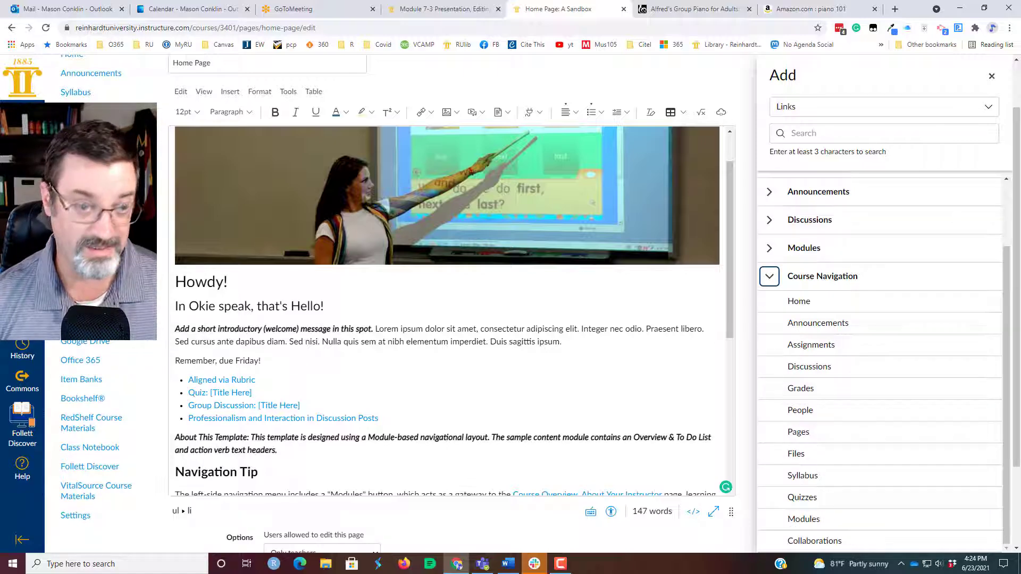
left_click(771, 279)
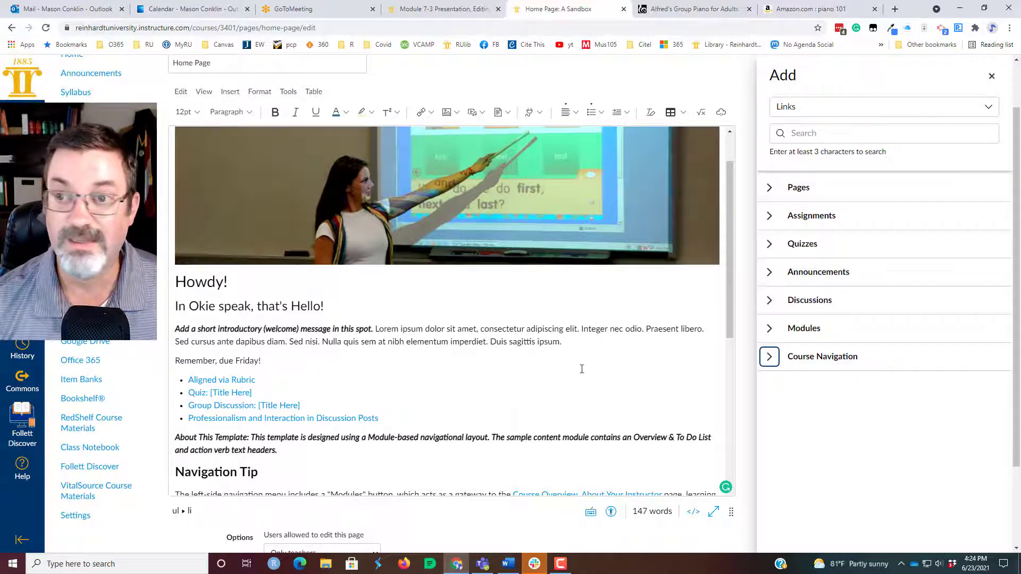
Step: Try inserting instructor-photo.png from the course files' images/sample-images folder after the last bullet, and undo the insertion
left_click(892, 108)
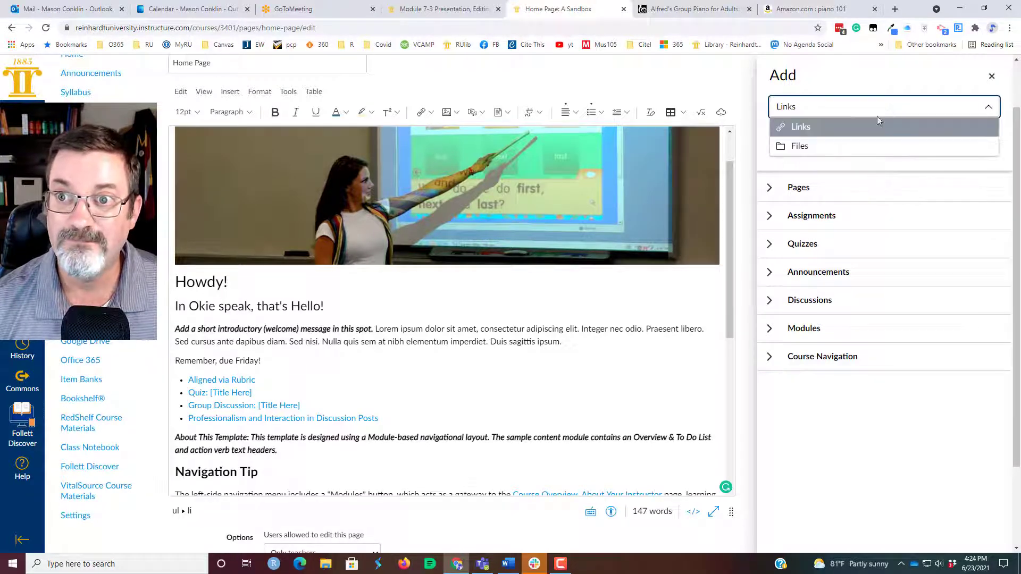
left_click(831, 153)
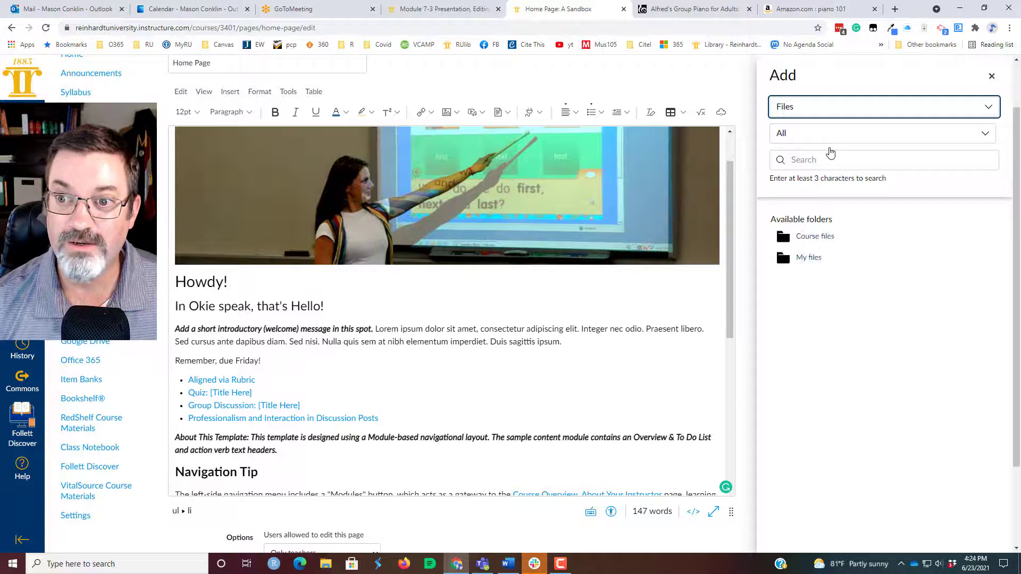
left_click(824, 237)
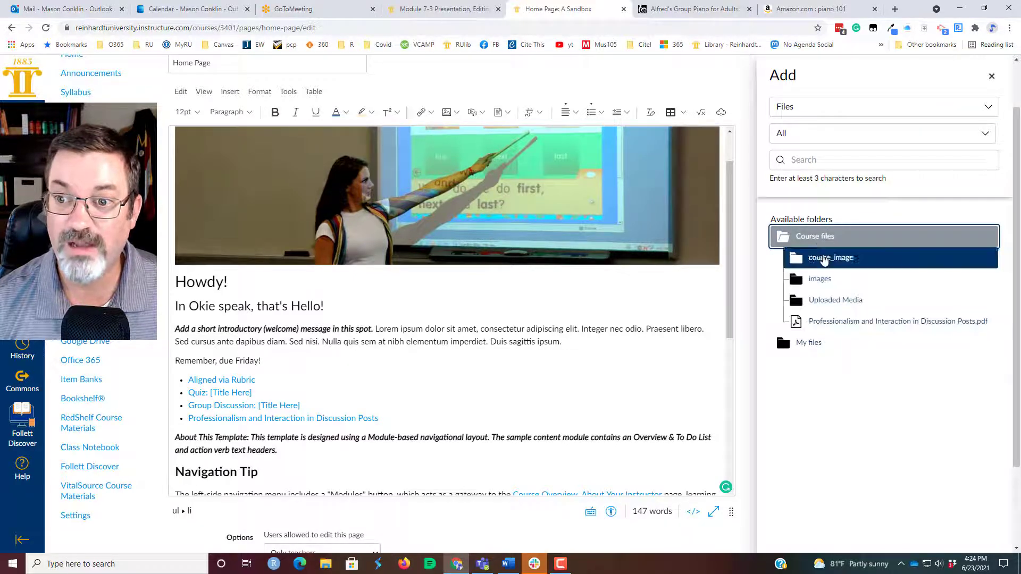
left_click(801, 283)
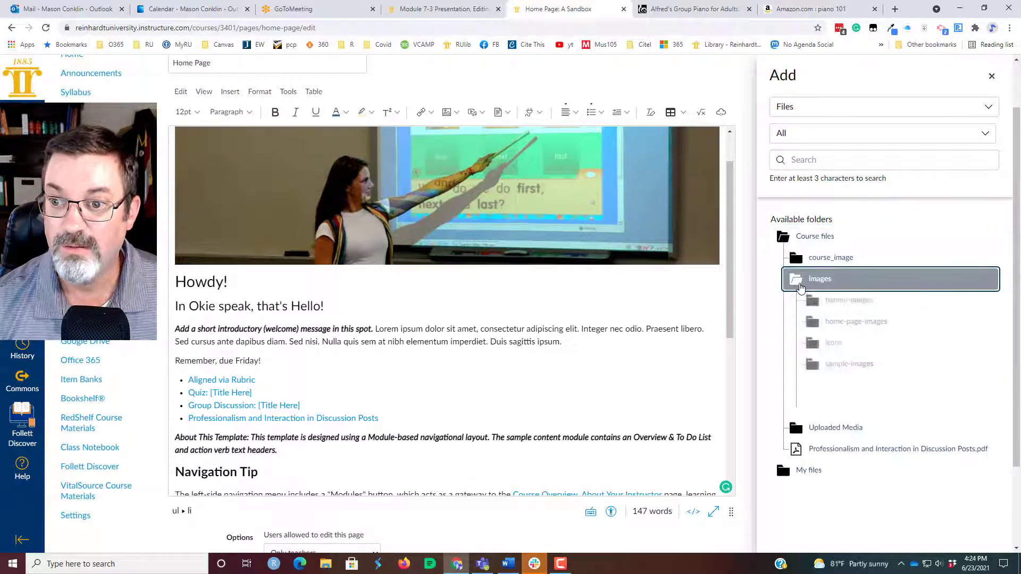
left_click(810, 365)
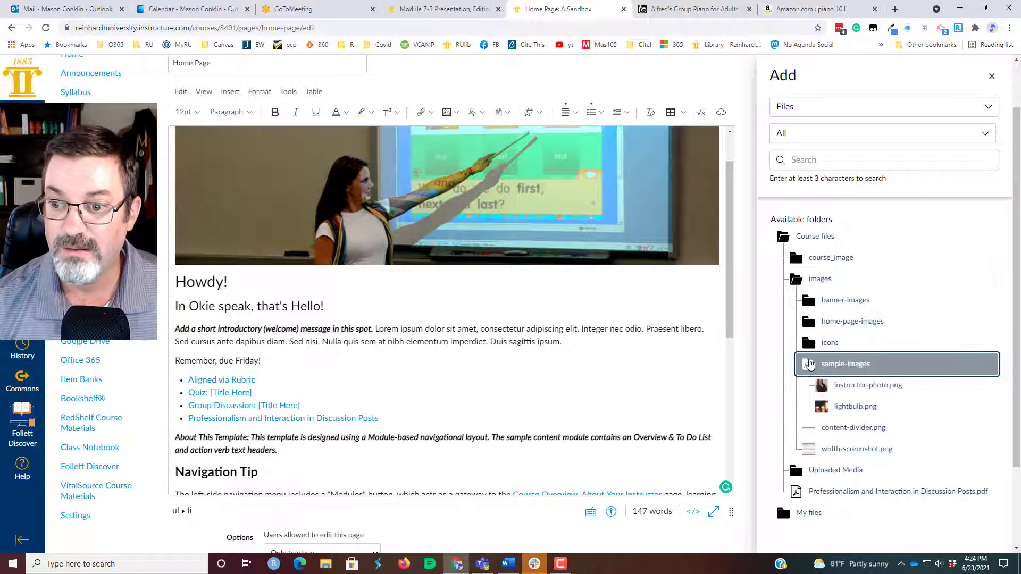
scroll(809, 364, "down", 2)
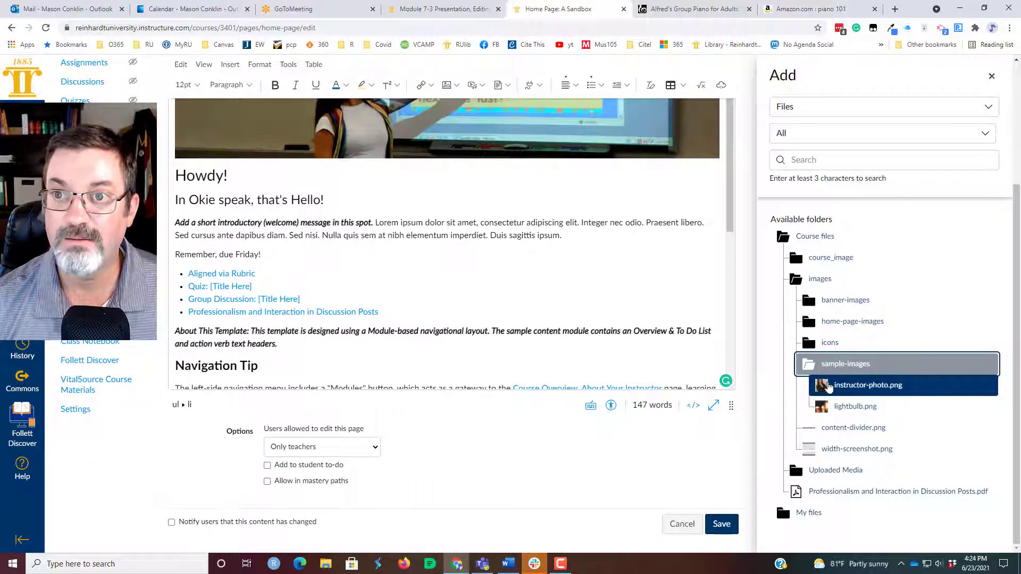
left_click(829, 385)
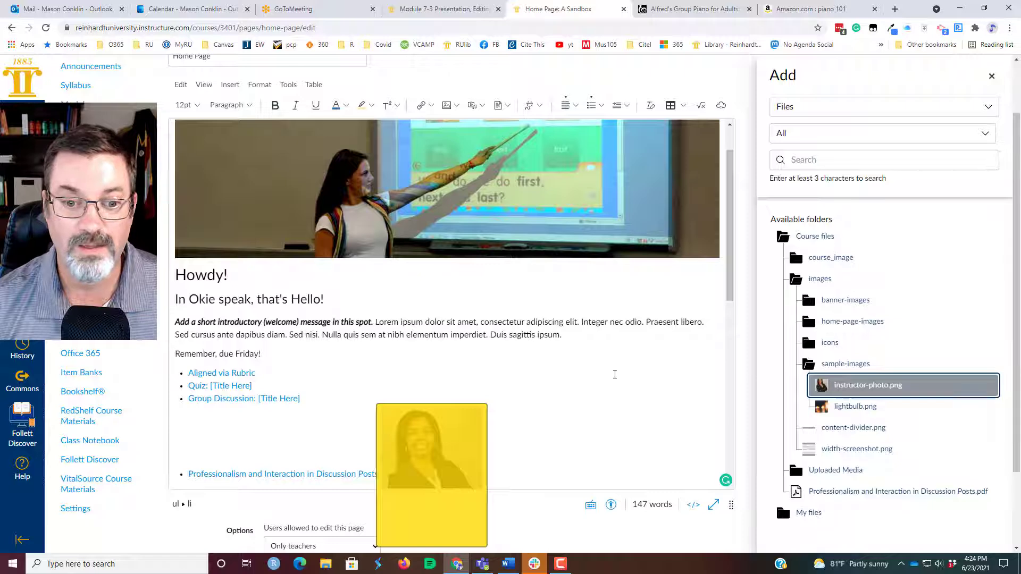
scroll(611, 372, "down", 2)
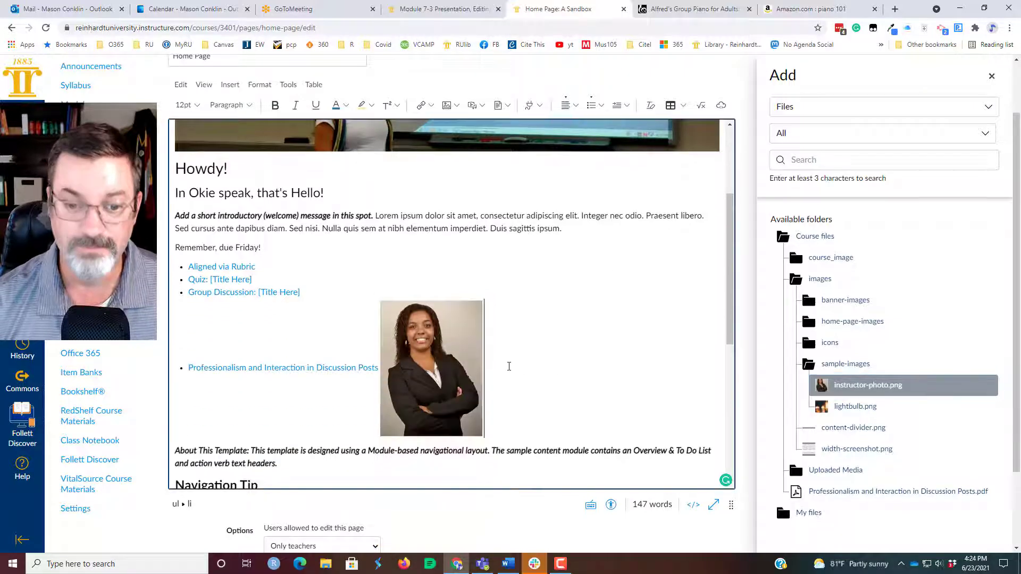
key("ctrl+z")
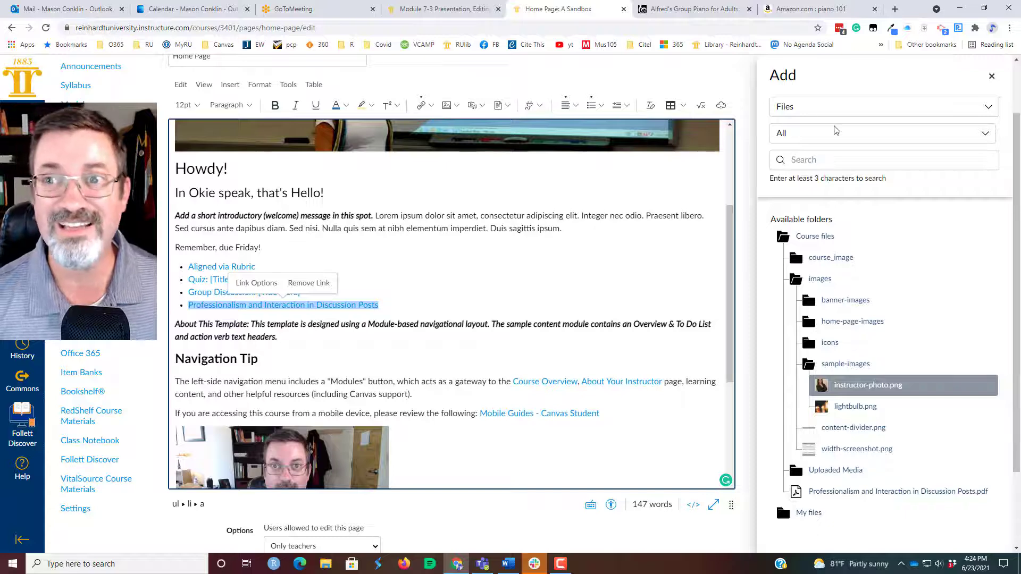
left_click(992, 77)
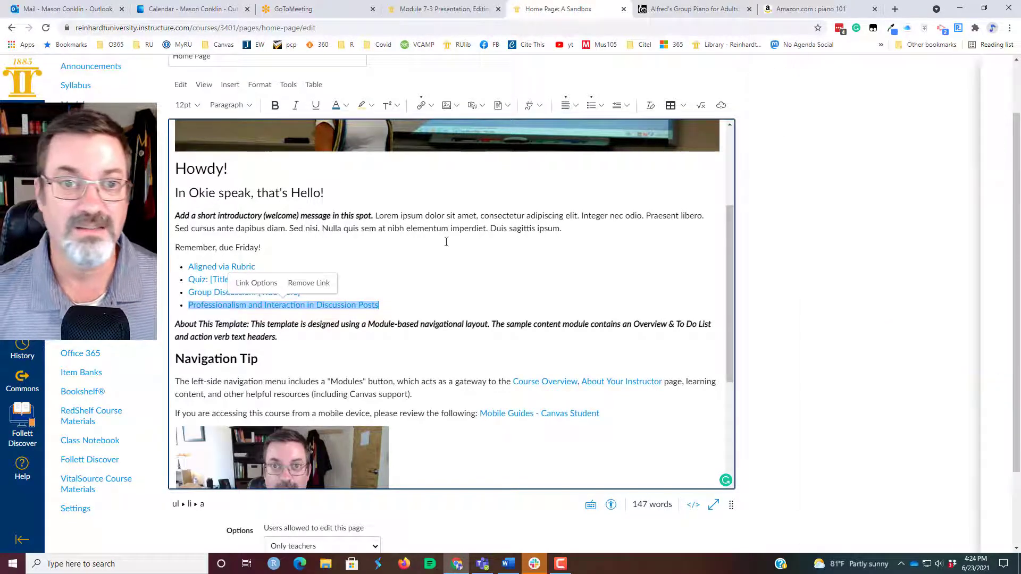
Step: Compare the link options offered for an existing course link with those offered for plain text
left_click(431, 106)
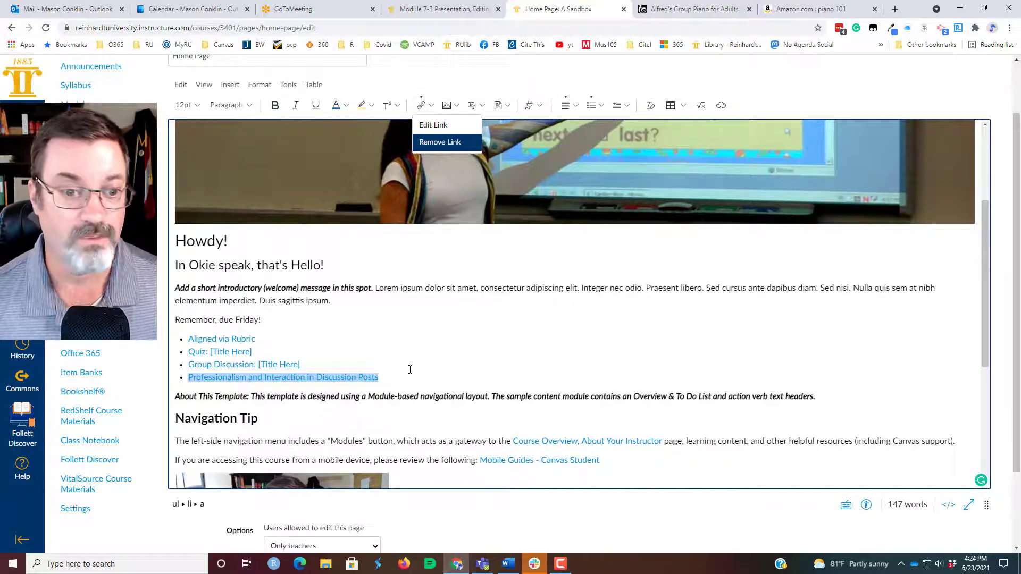
left_click(451, 130)
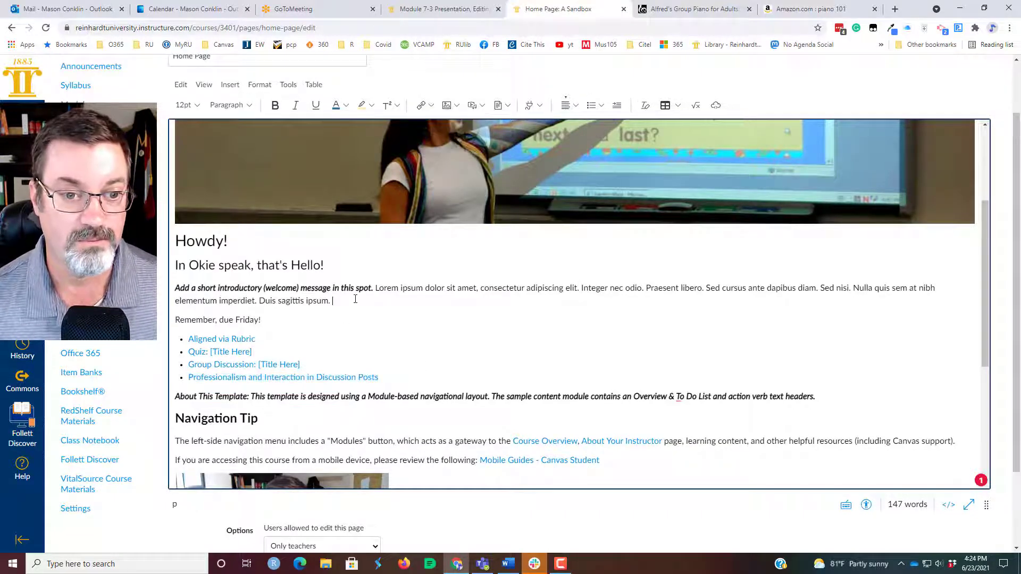
left_click(428, 106)
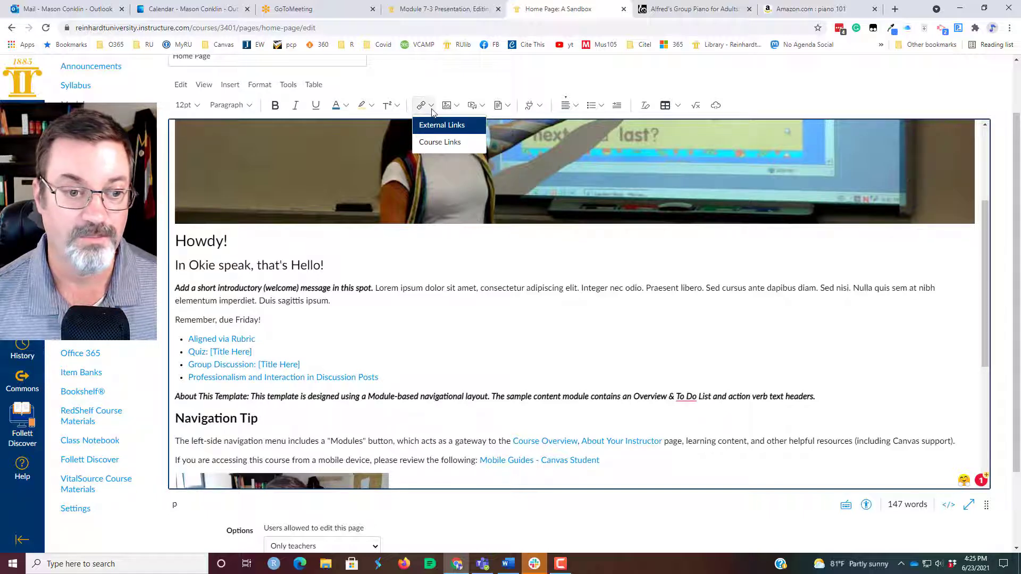
key("Down")
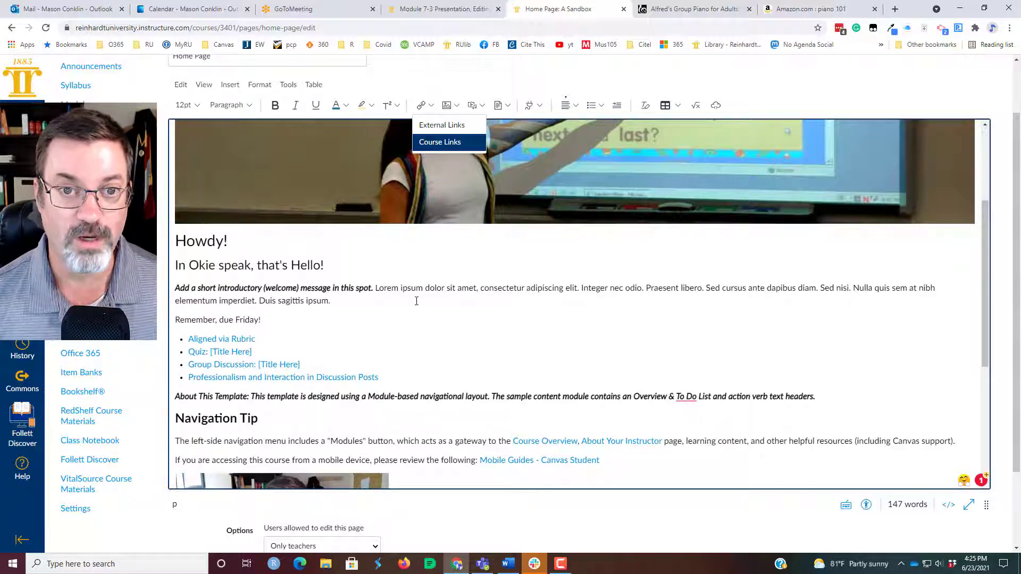
key("Escape")
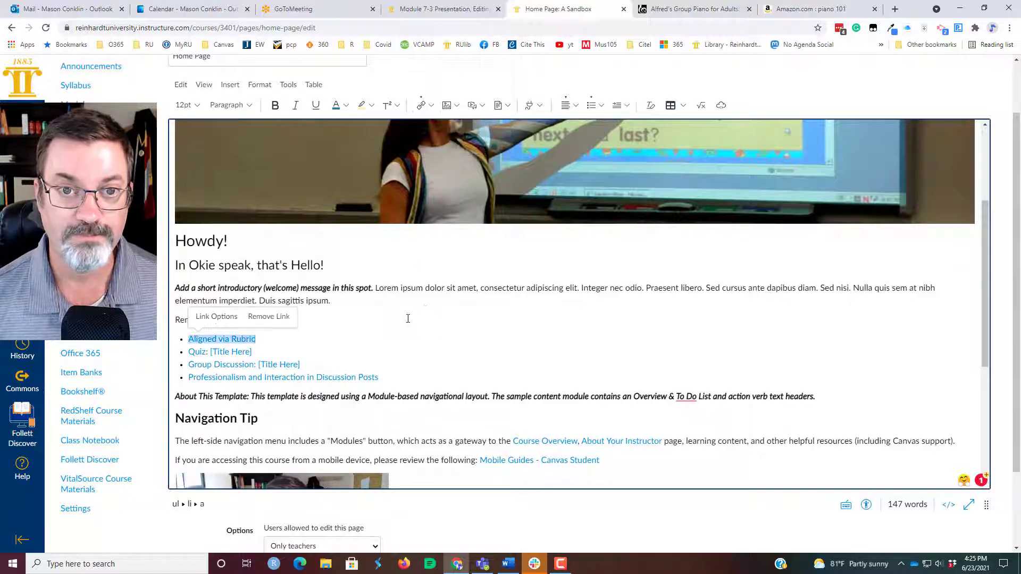
left_click(447, 106)
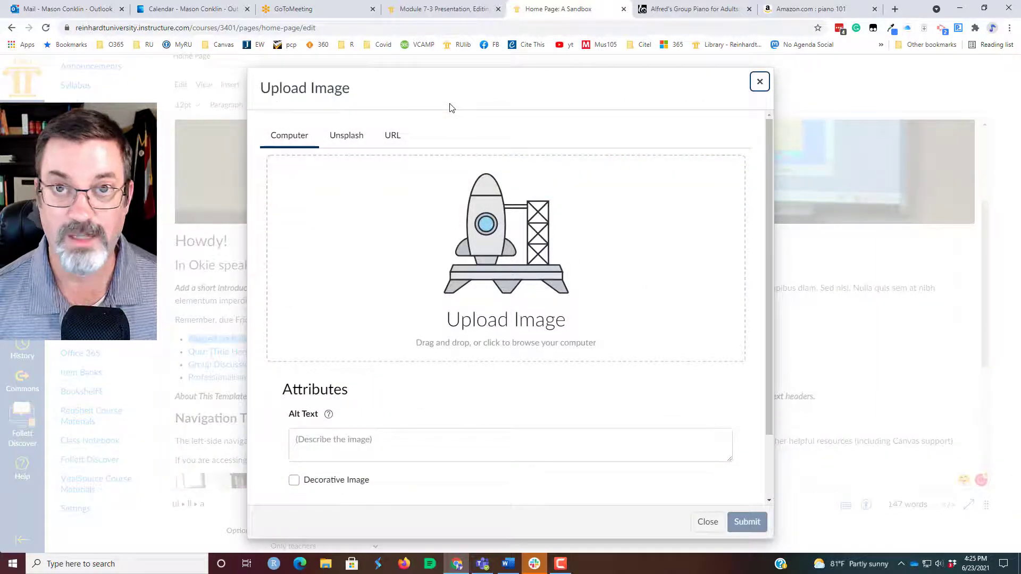
left_click(759, 81)
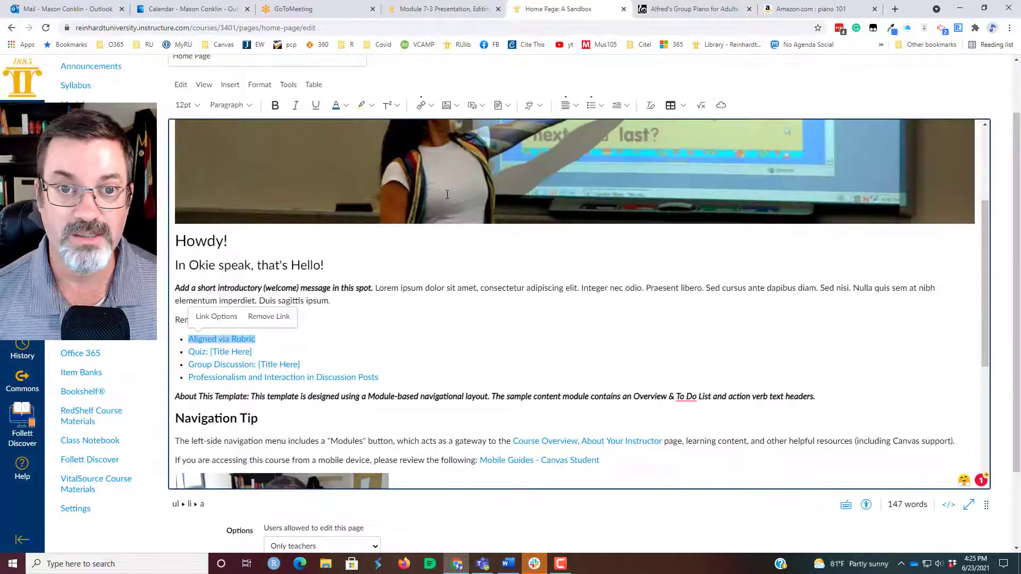
left_click(314, 322)
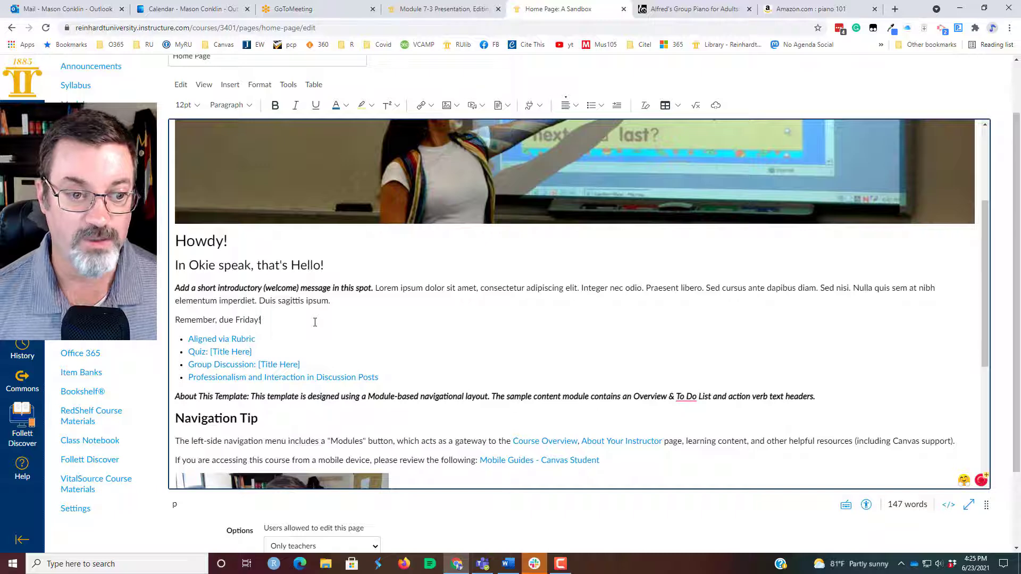
Step: Delete the four bulleted course links below "Remember, due Friday!" and remove the leftover bullet, keeping a blank line
left_click_drag(380, 377, 191, 339)
key("BackSpace")
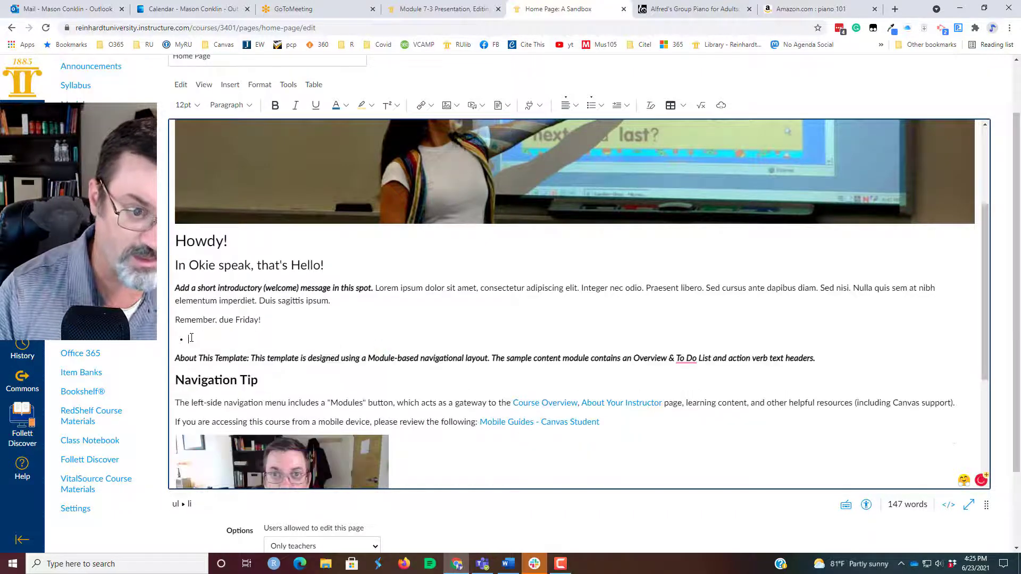
key("BackSpace")
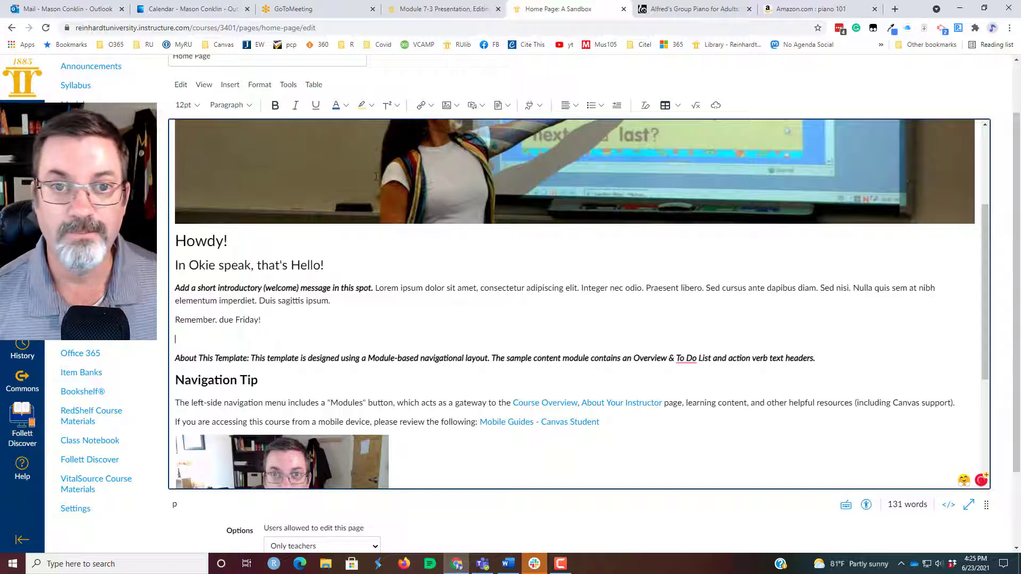
Step: Try uploading Falany-1200.jpg from the computer onto the blank line below "Remember, due Friday!", and delete the inserted image
left_click(447, 107)
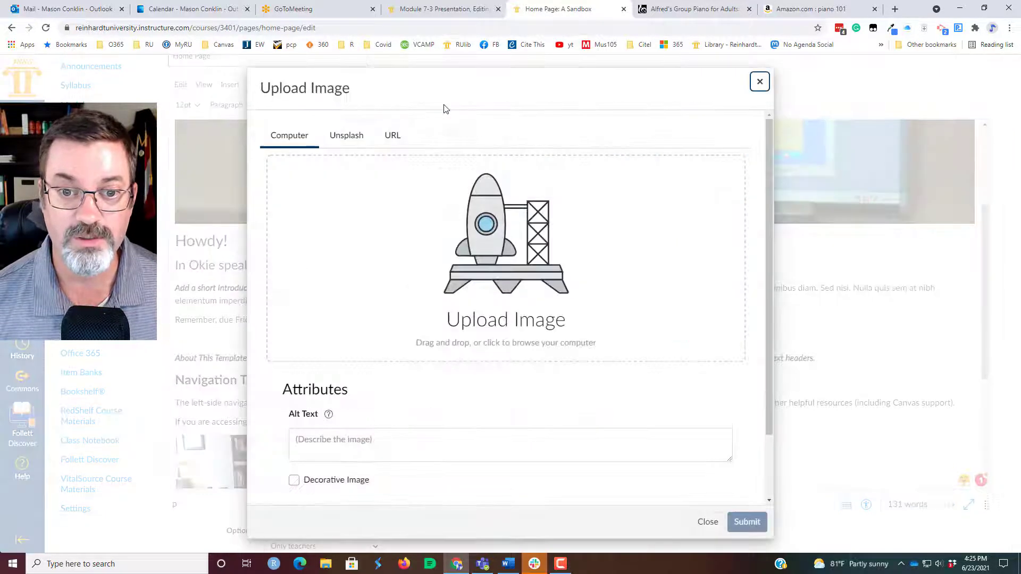
left_click(492, 326)
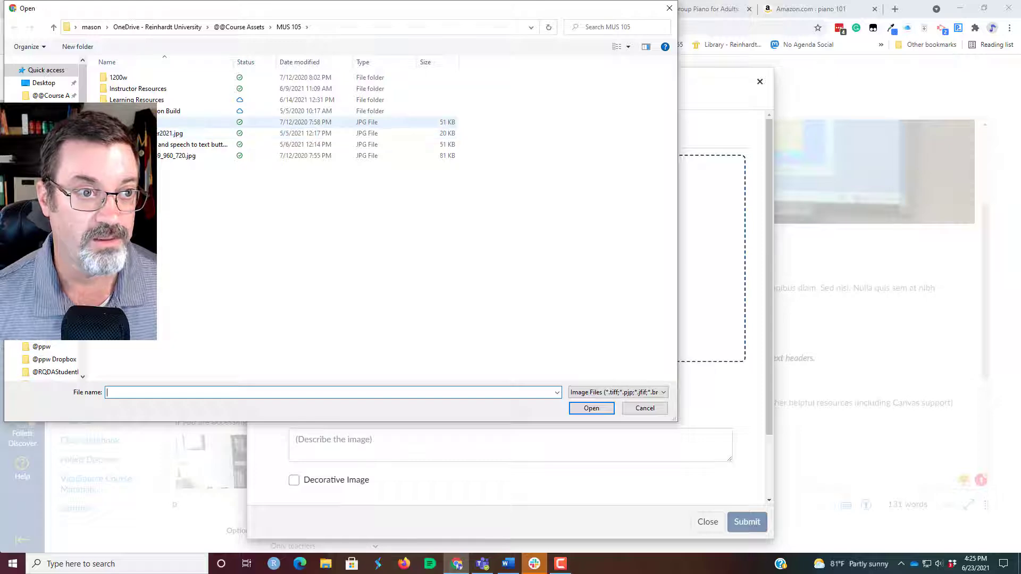
left_click(133, 122)
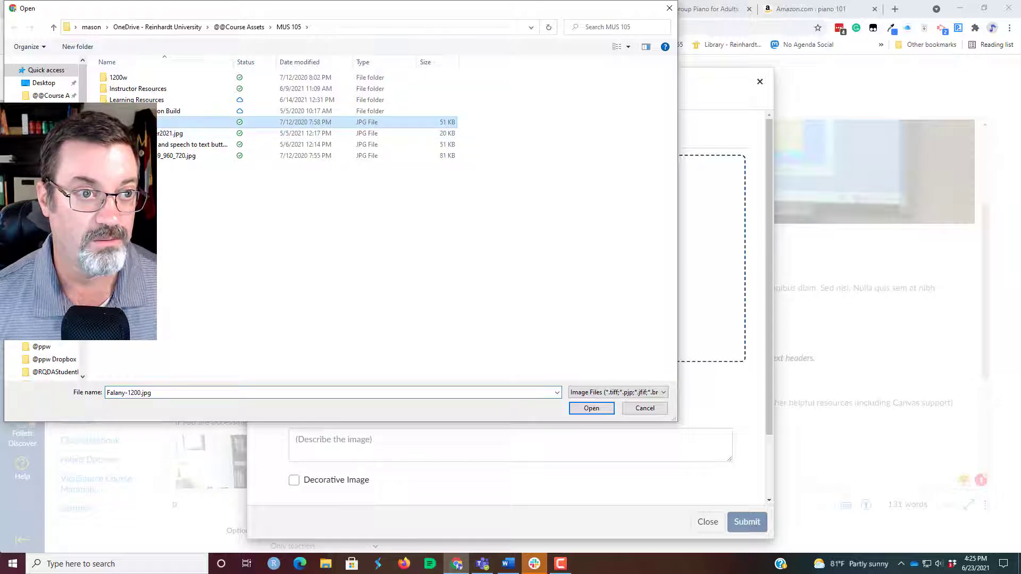
left_click(591, 408)
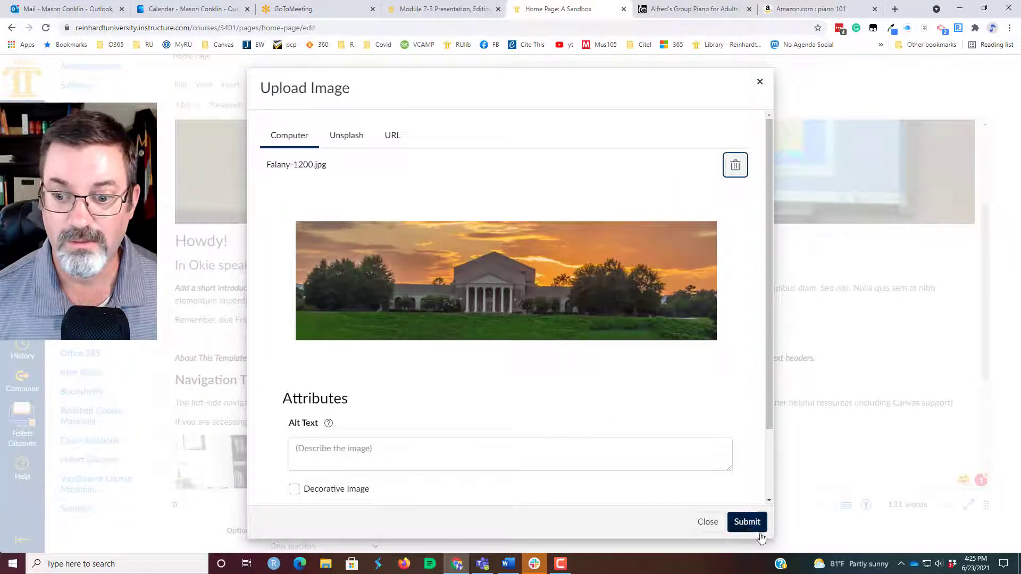
left_click(747, 523)
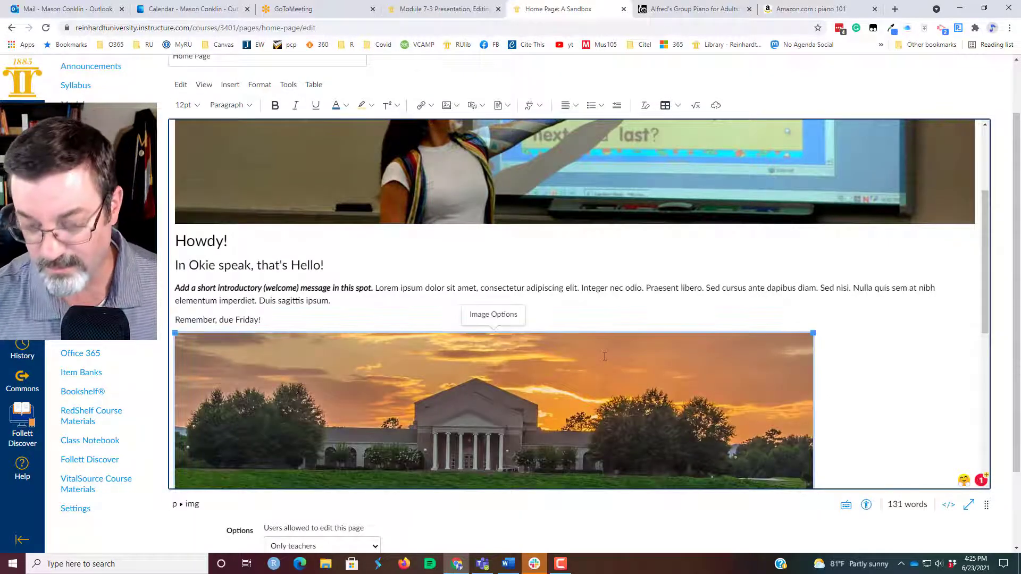
key("Delete")
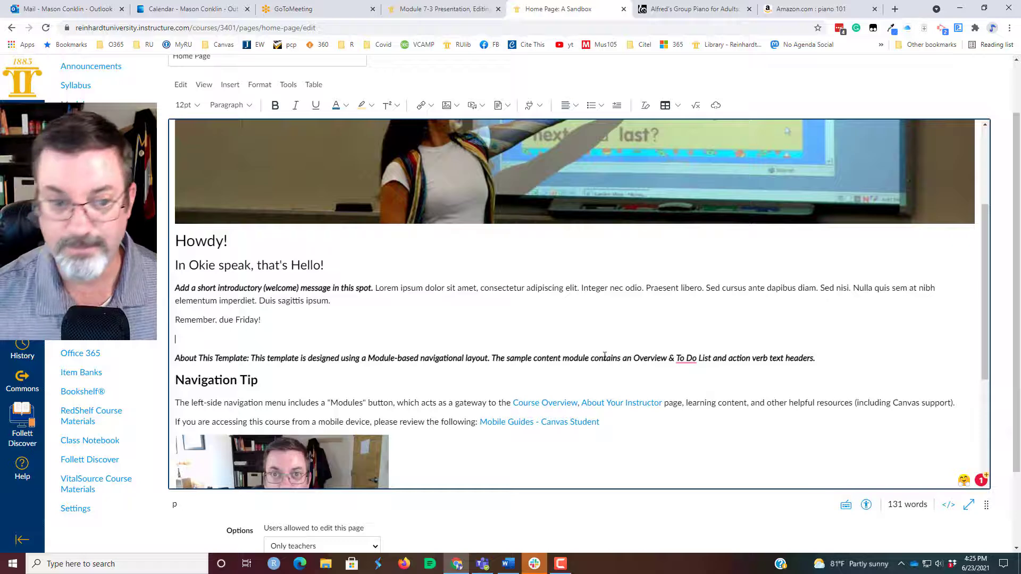
Step: Try inserting the Unsplash coin-stack image found with the search term "Rich" after "In Okie speak, that's Hello!", and delete it
left_click(455, 106)
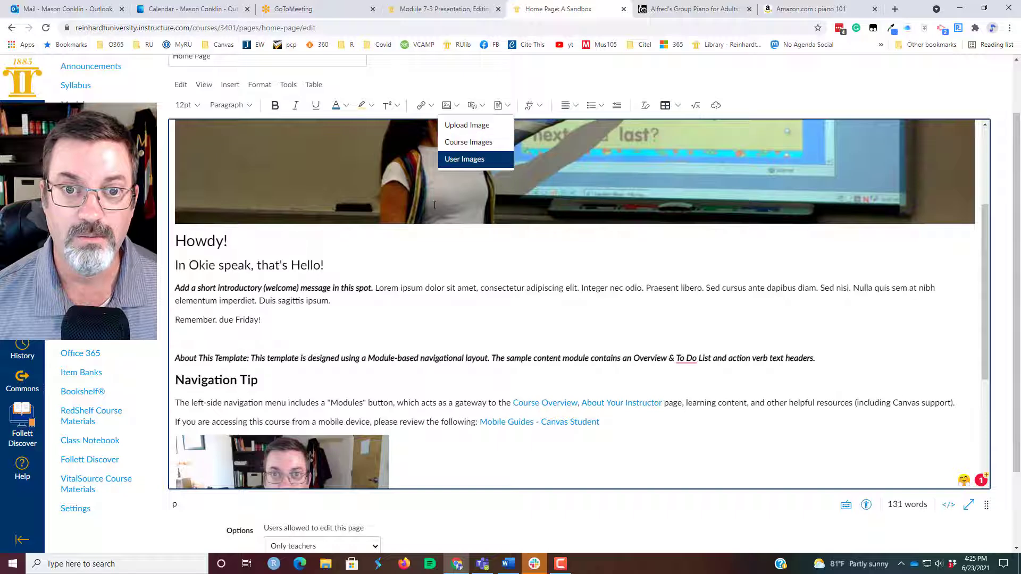
left_click(470, 255)
left_click(446, 106)
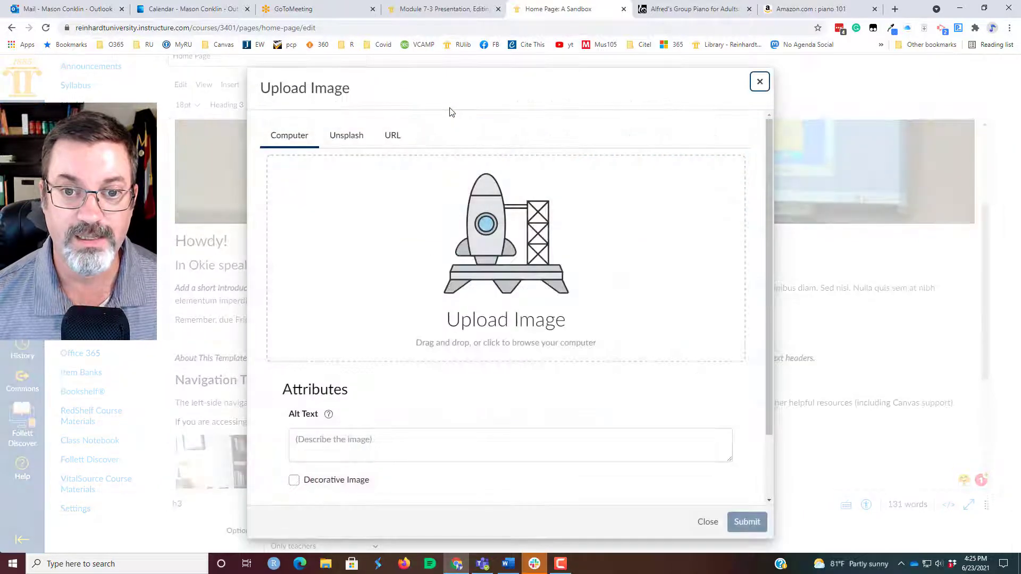
left_click(356, 138)
left_click(326, 206)
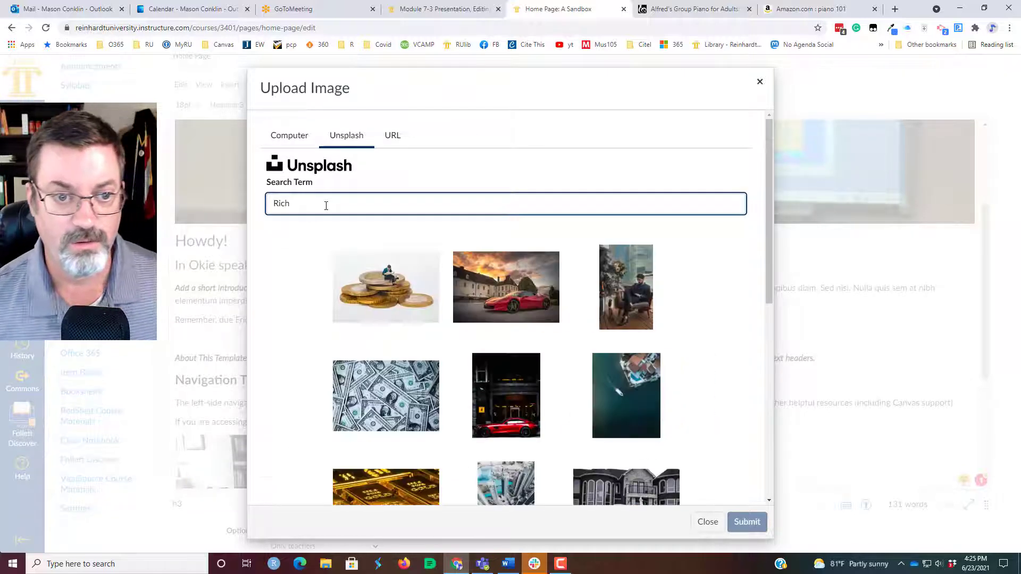
left_click(400, 290)
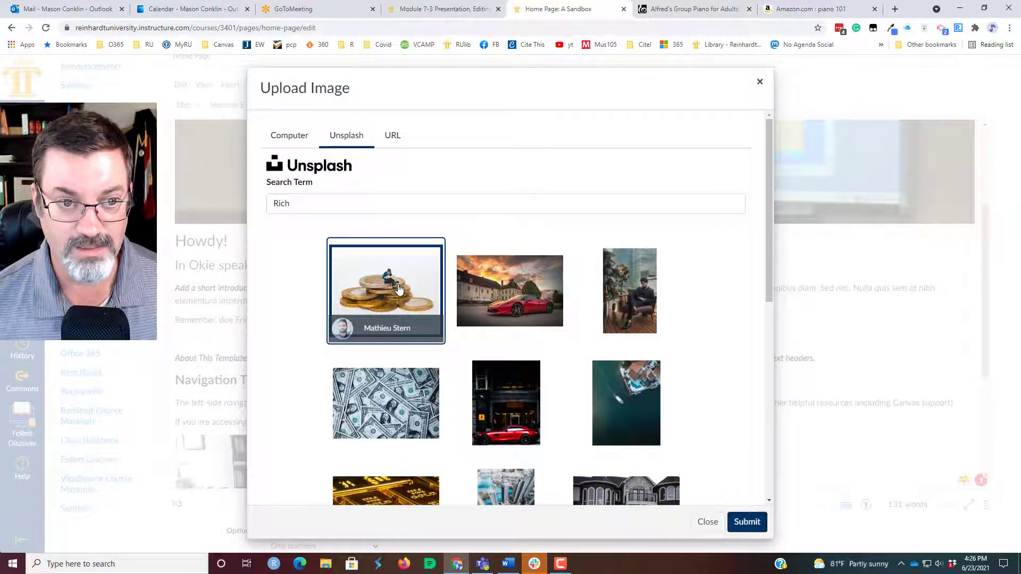
left_click(743, 525)
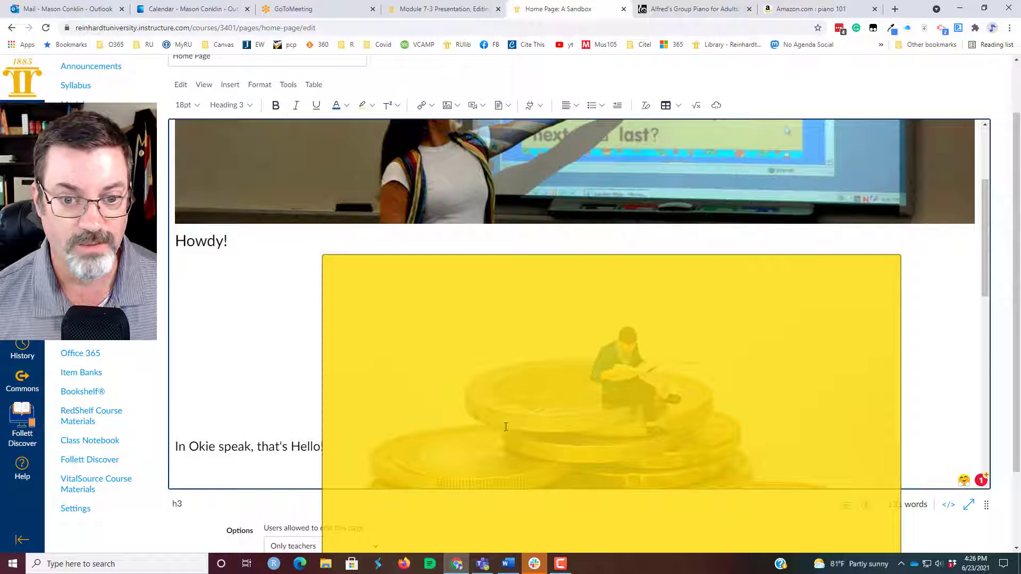
scroll(596, 399, "down", 1)
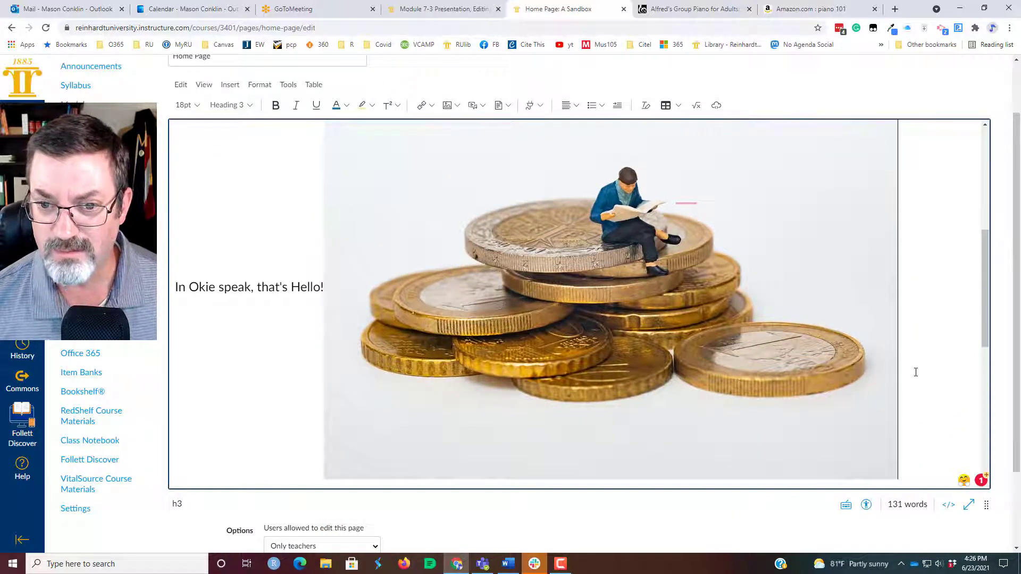
key("BackSpace")
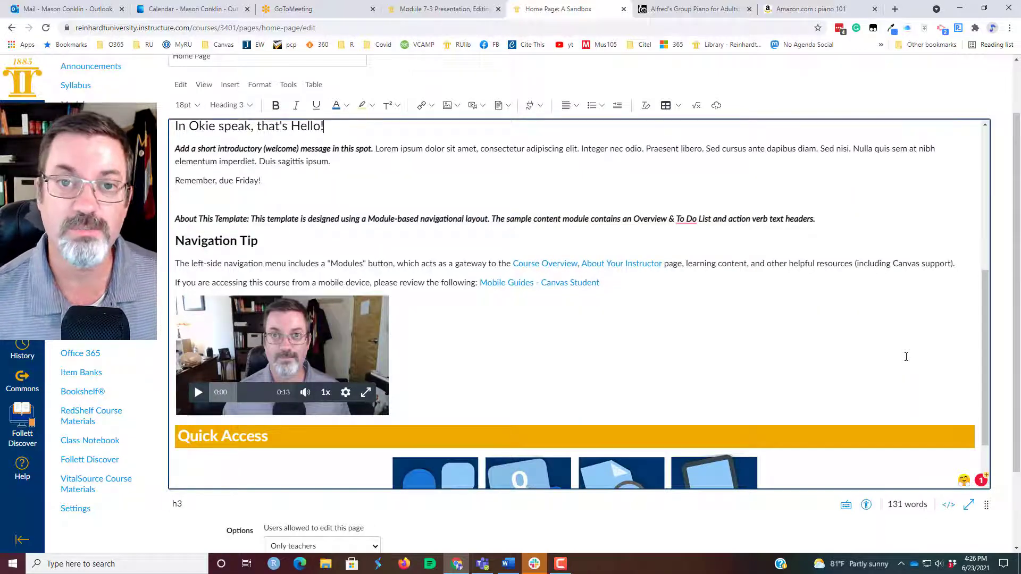
Step: Review which images in the personal user files can be inserted on the page
left_click(460, 107)
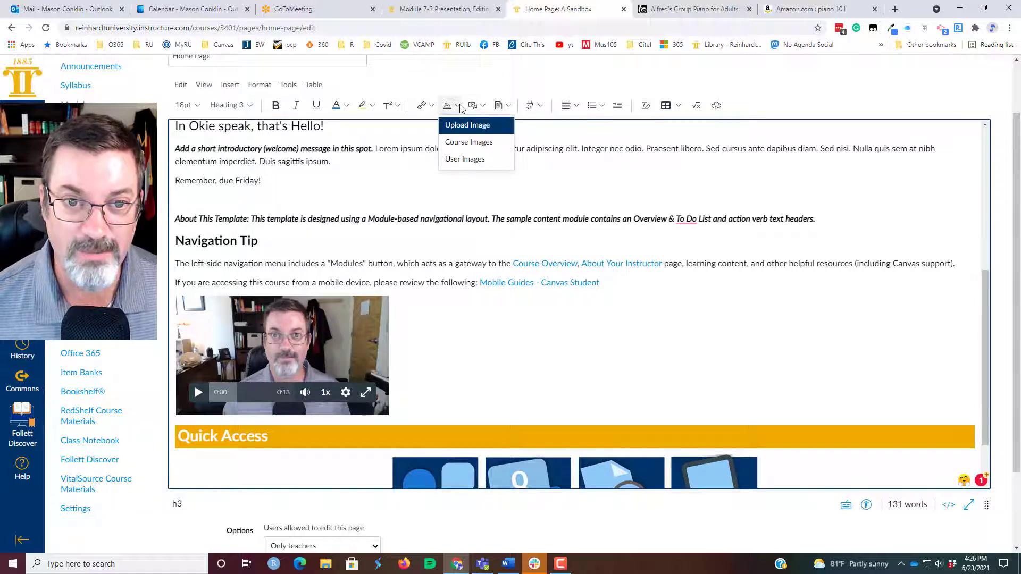
left_click(471, 159)
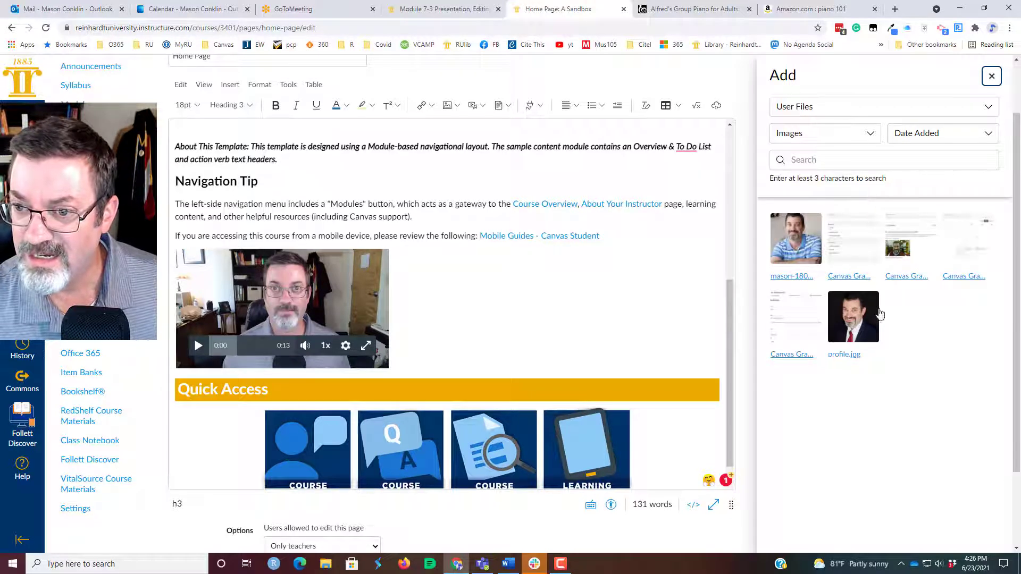
scroll(881, 315, "down", 2)
scroll(883, 316, "up", 4)
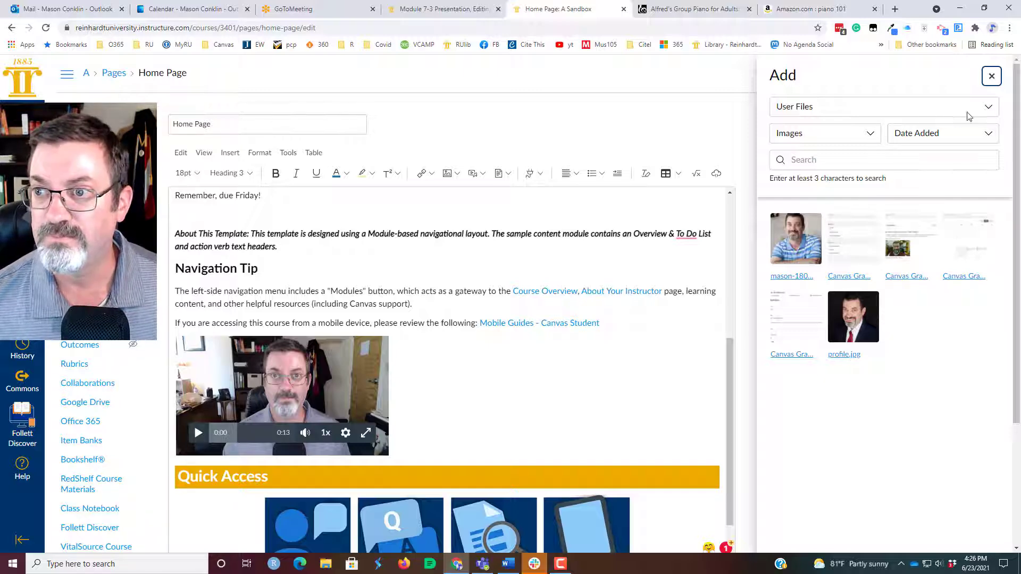
left_click(969, 111)
left_click(969, 112)
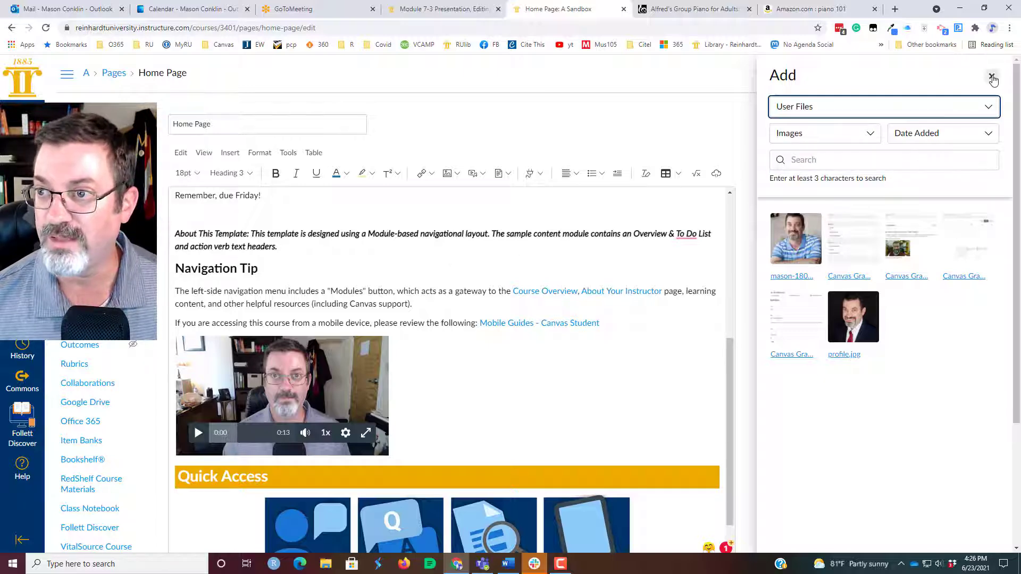
left_click(991, 76)
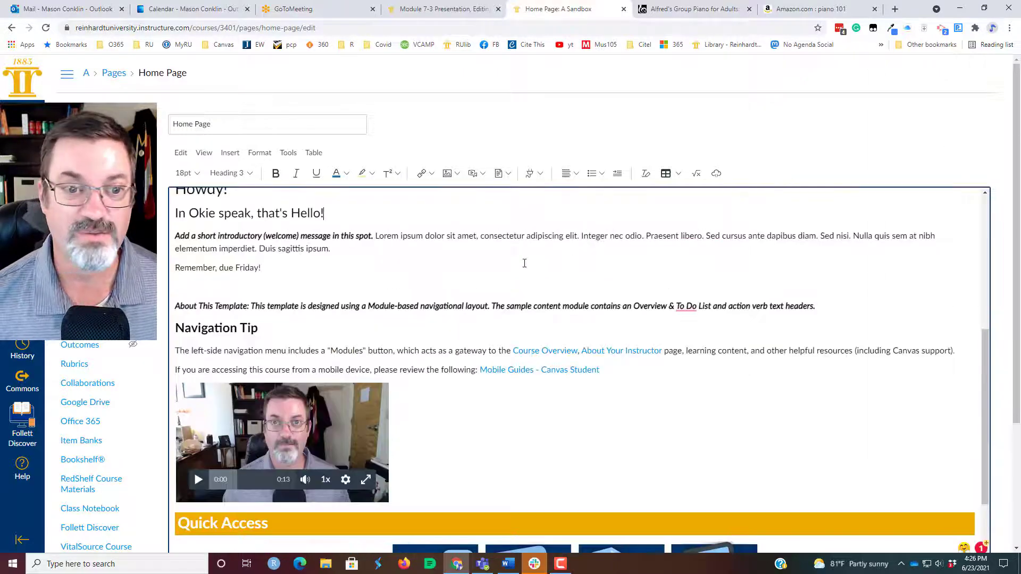
Step: Try uploading Example 2-3.mp3 from the MUS 105 Instructor Resources folder below "Remember, due Friday!", and delete the inserted media
left_click(279, 277)
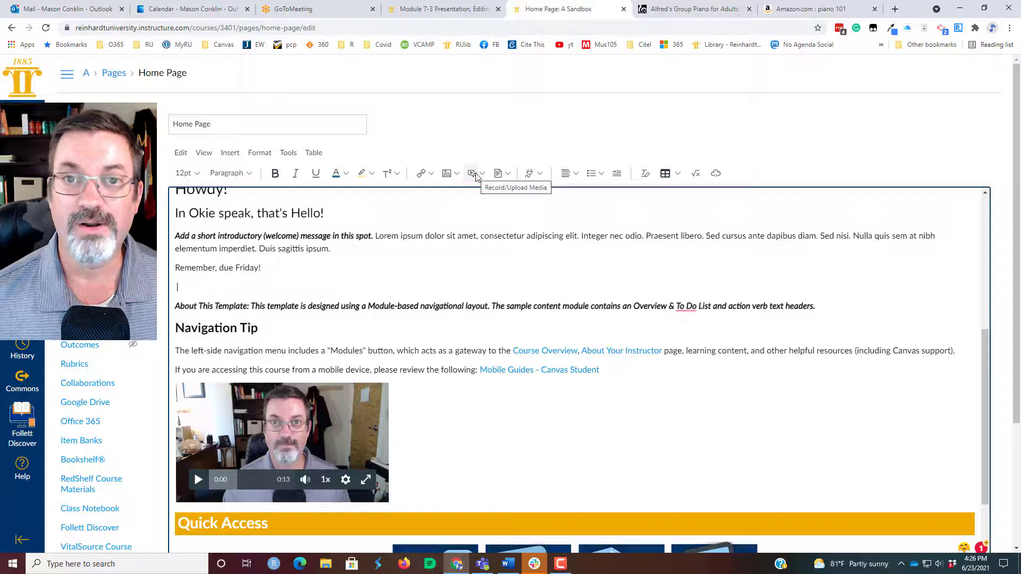
scroll(470, 194, "up", 2)
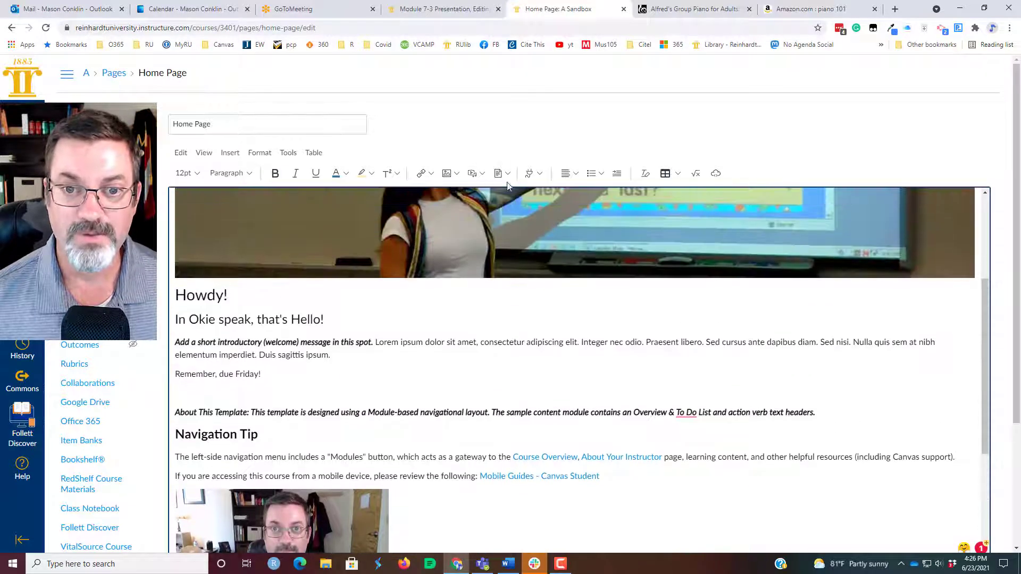
left_click(471, 179)
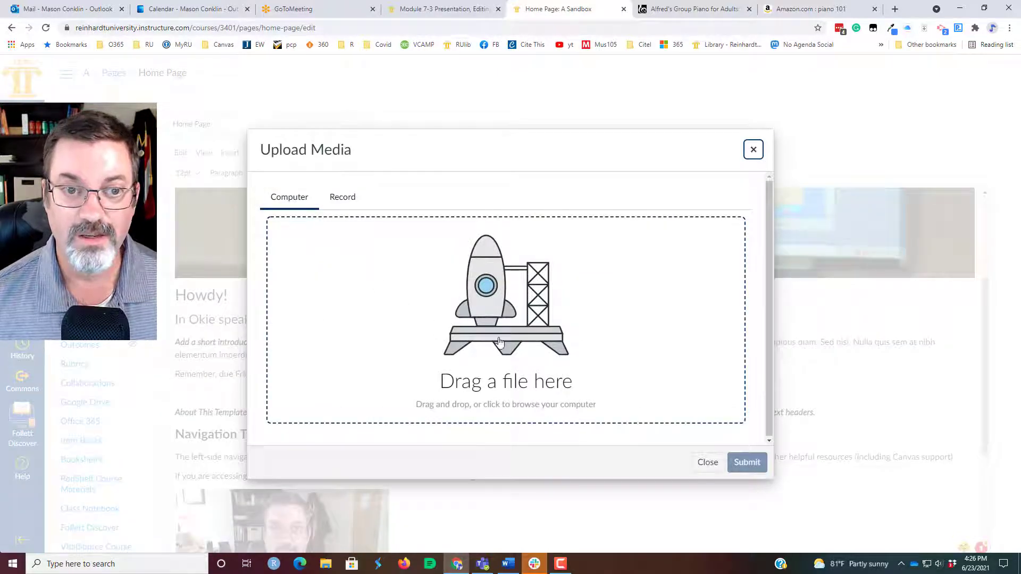
left_click(499, 342)
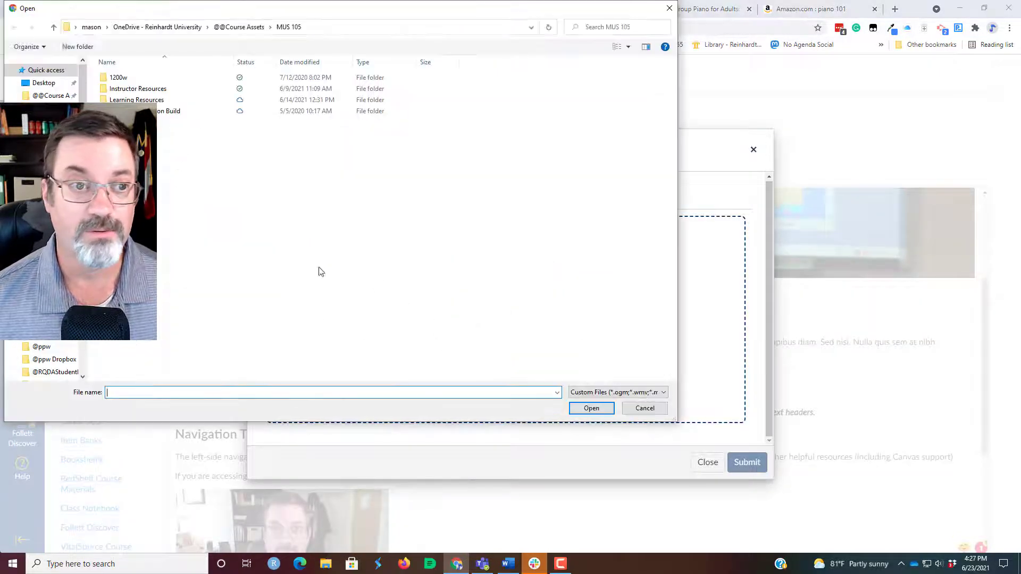
left_click(49, 96)
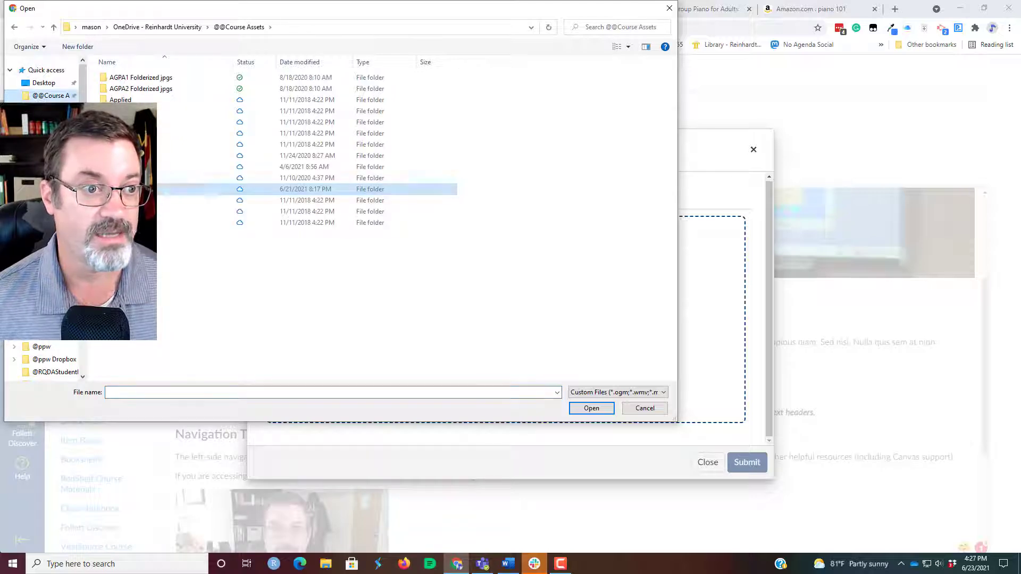
double_click(121, 190)
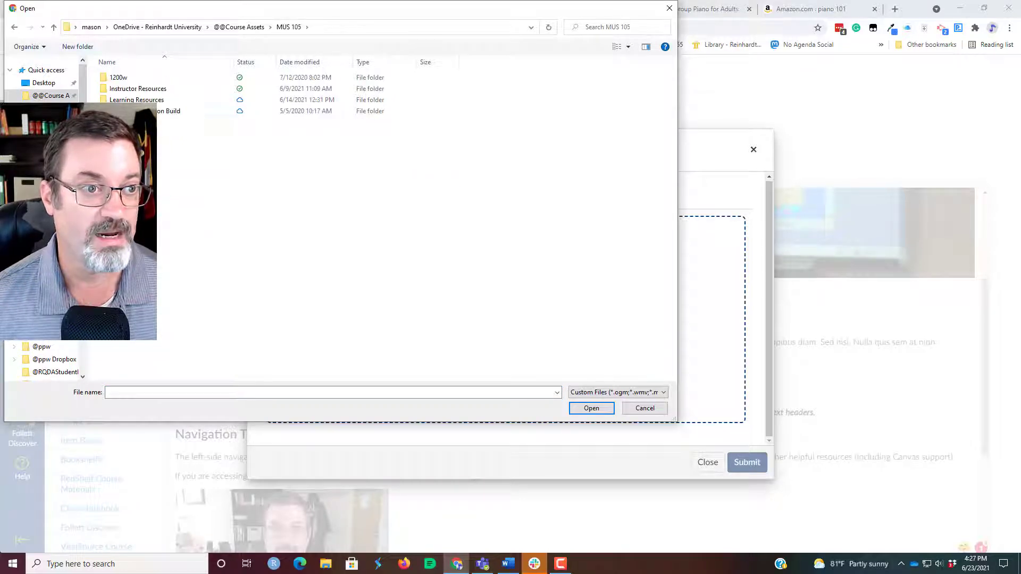
double_click(112, 92)
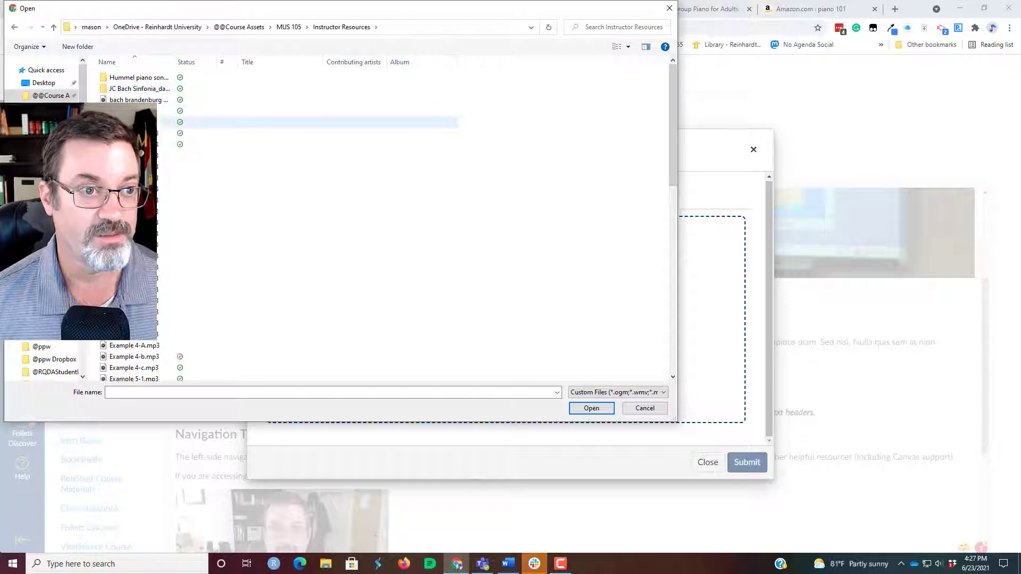
left_click(133, 156)
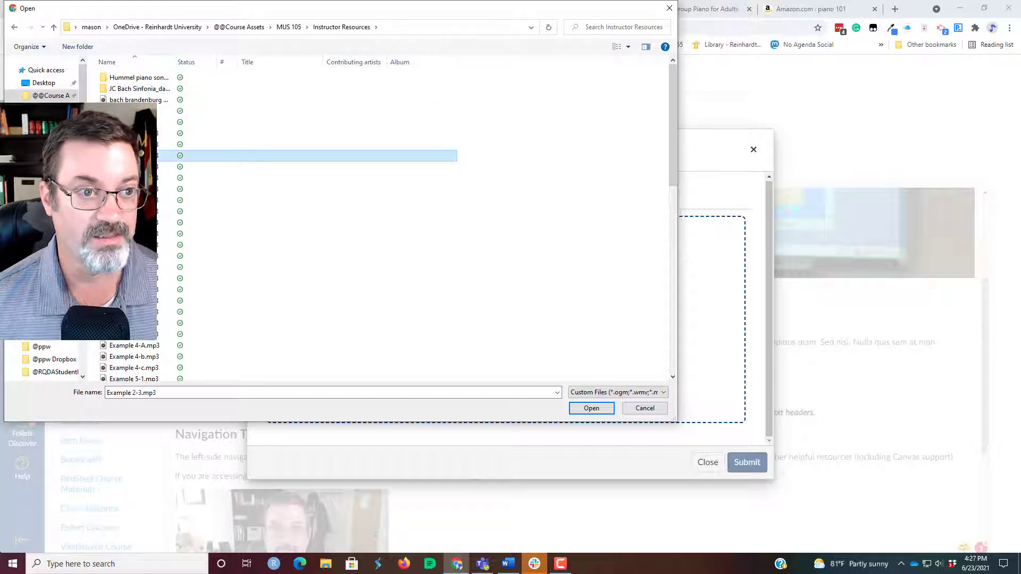
left_click(589, 409)
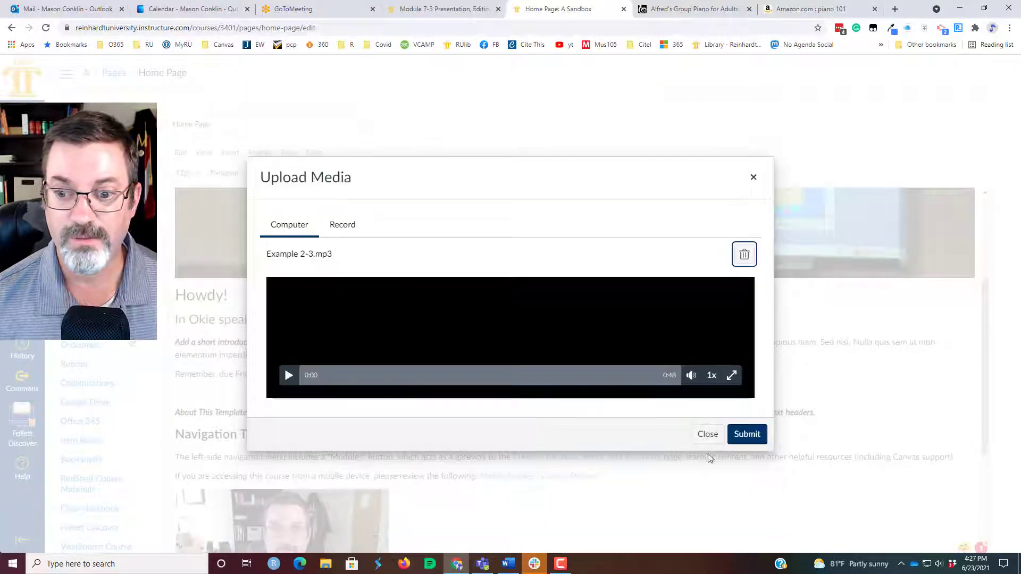
left_click(747, 434)
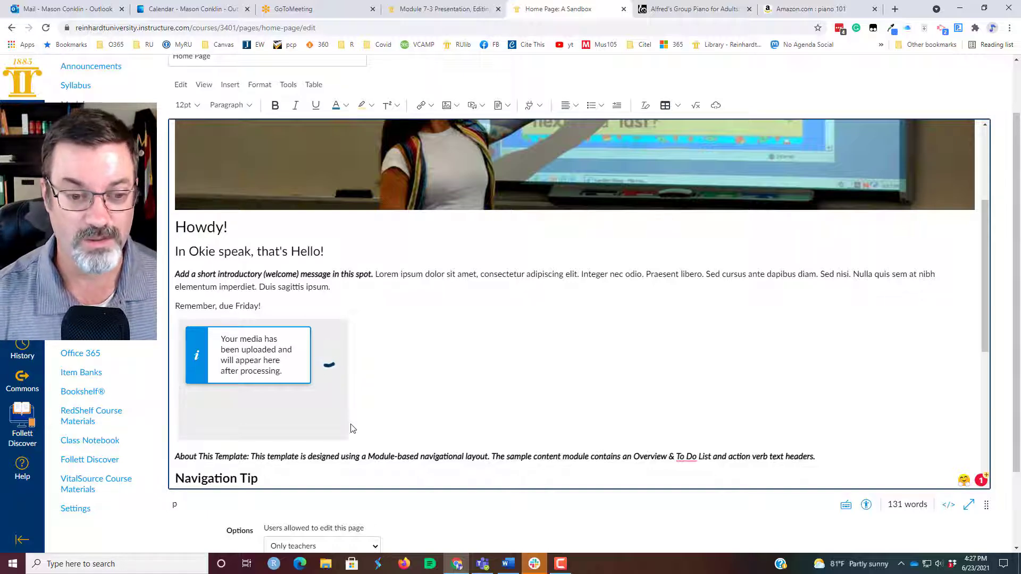
key("BackSpace")
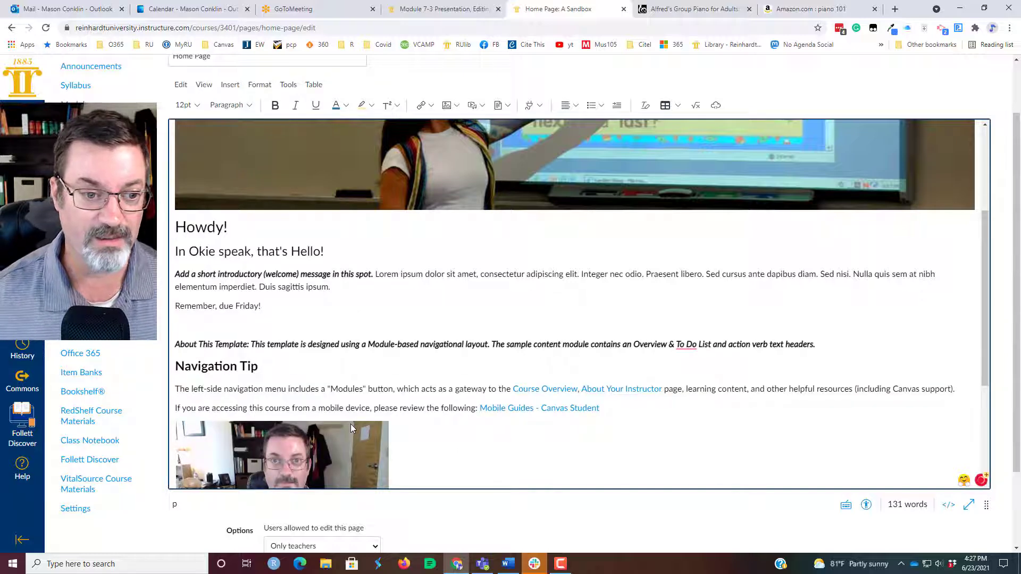
scroll(390, 273, "up", 2)
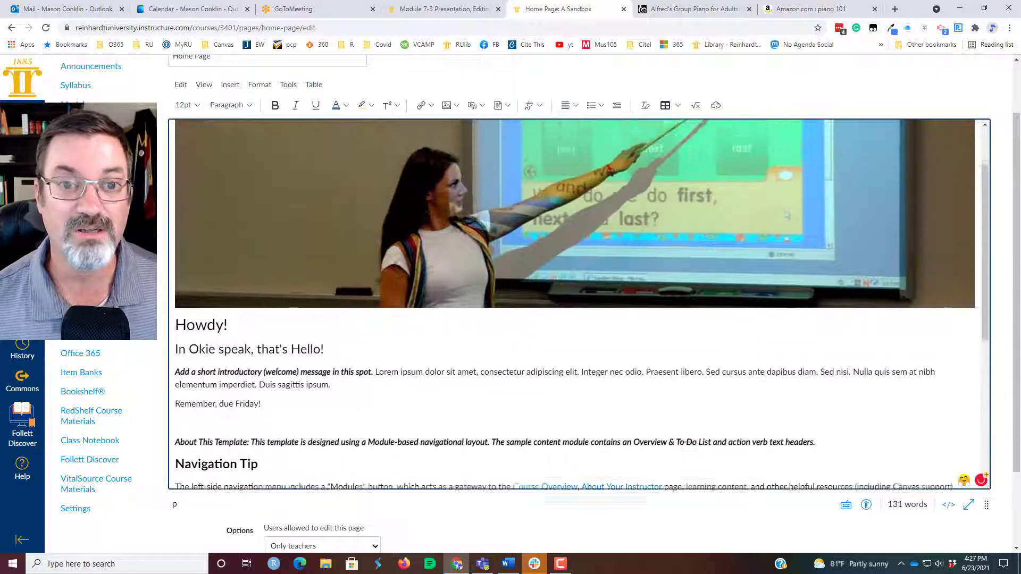
left_click(455, 106)
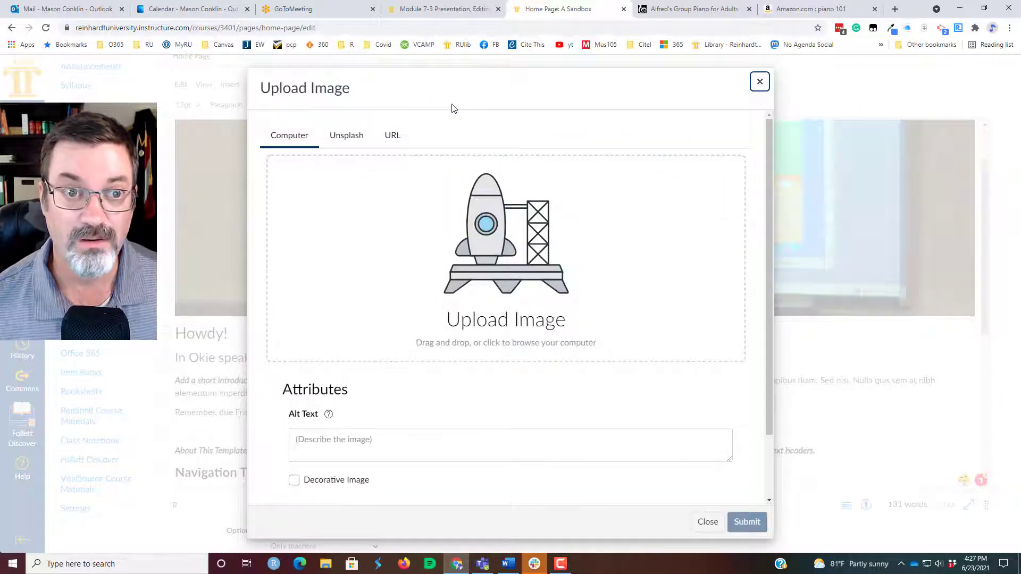
left_click(744, 526)
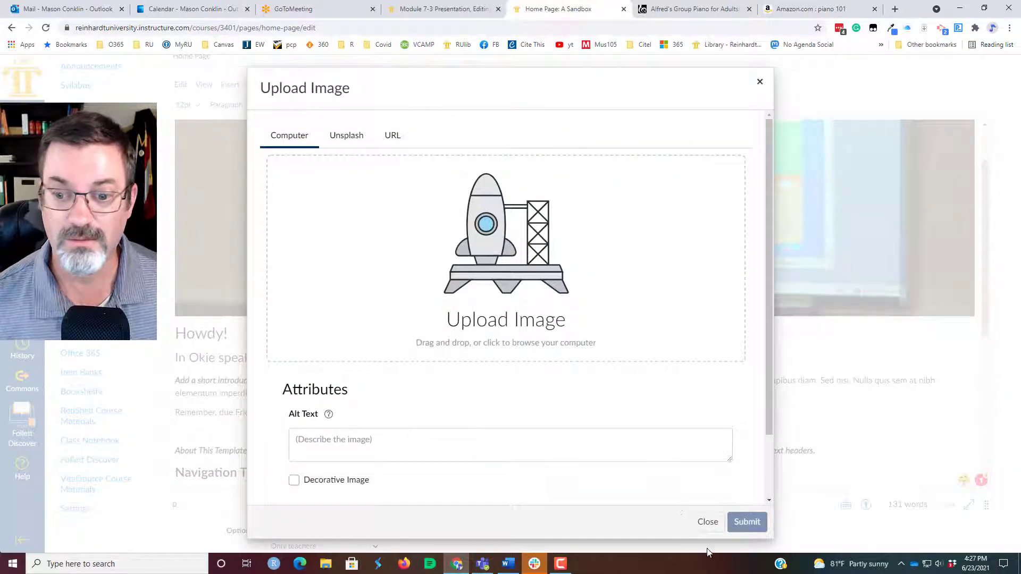
left_click(707, 521)
Step: Record a voice clip of about 8 seconds for the line below "Remember, due Friday!" and play back its preview
left_click(474, 110)
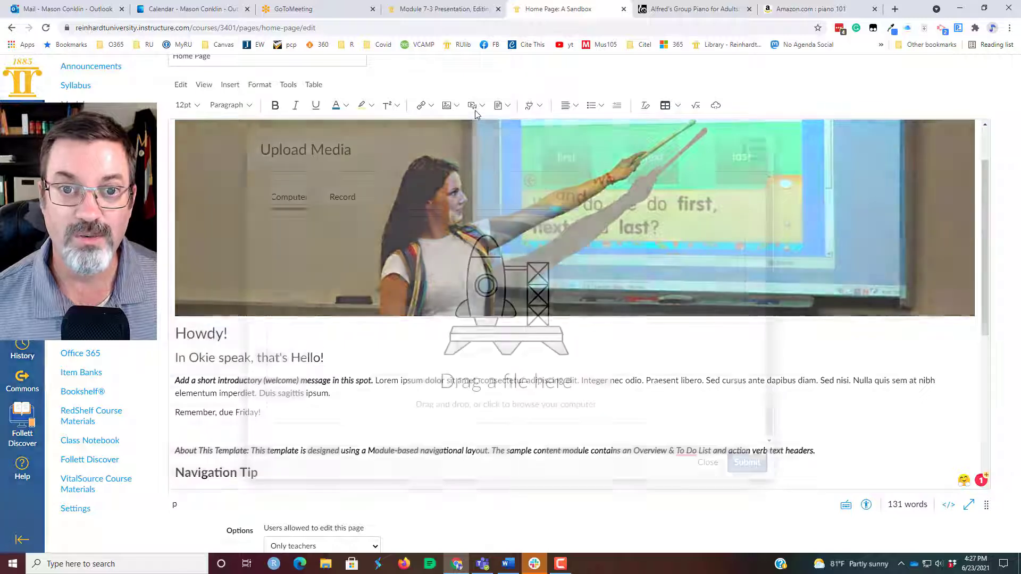
left_click(342, 200)
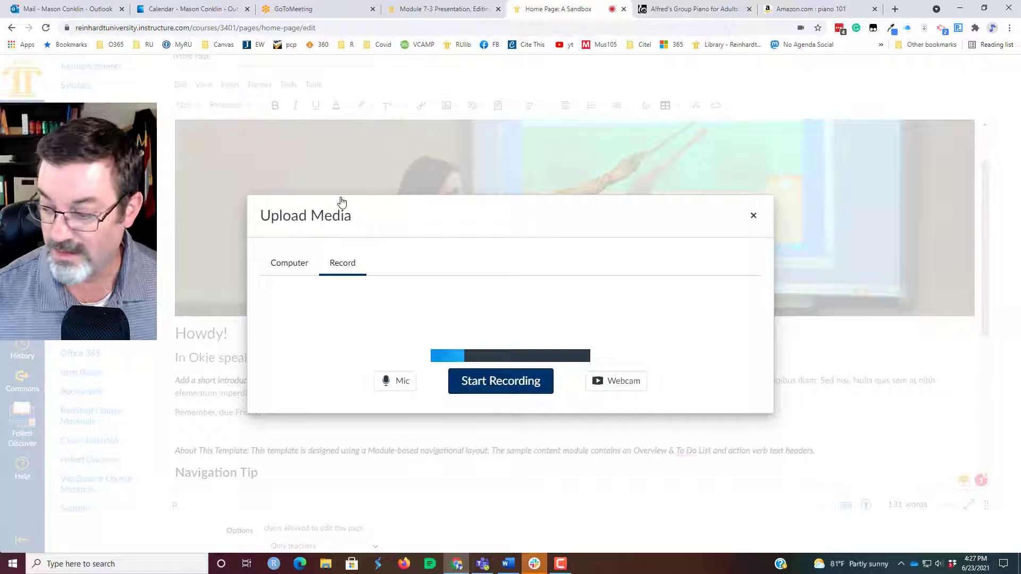
left_click(493, 385)
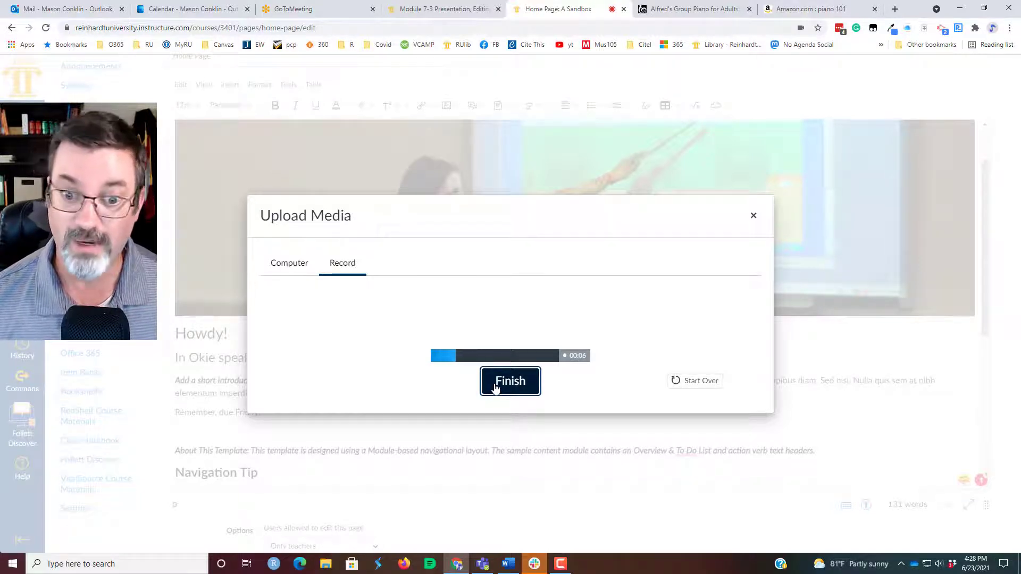
left_click(506, 386)
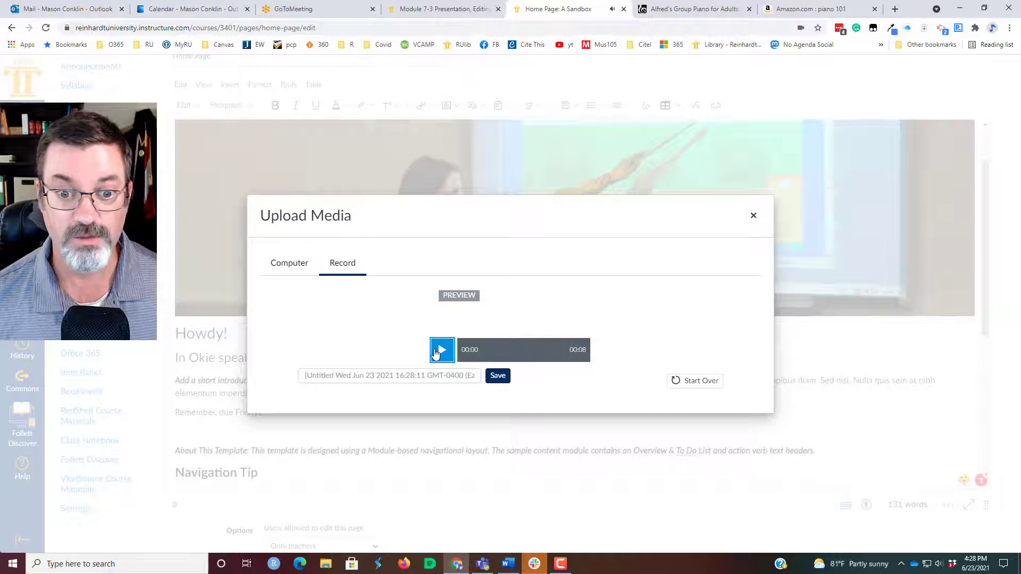
left_click(440, 352)
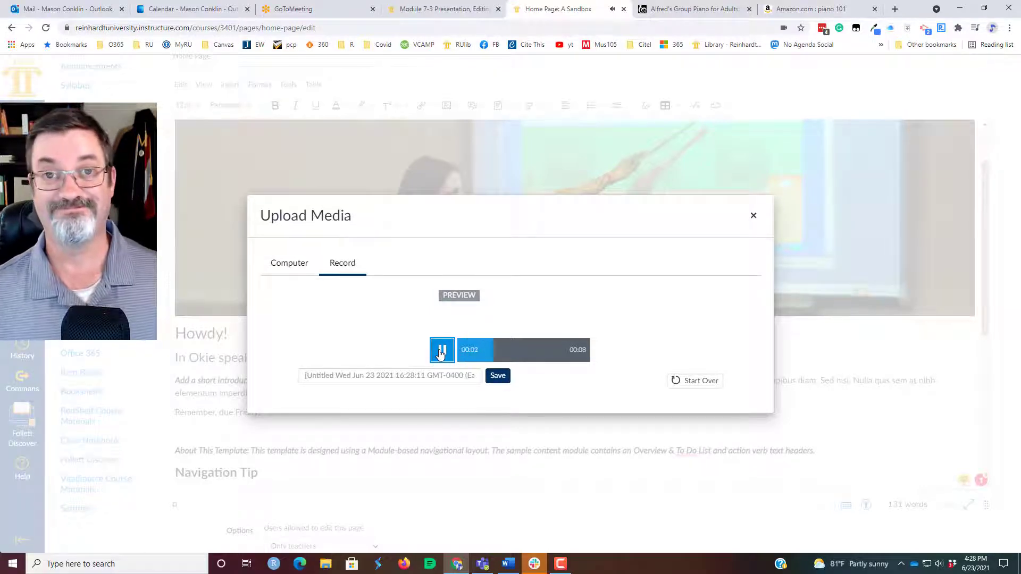
mouse_move(443, 355)
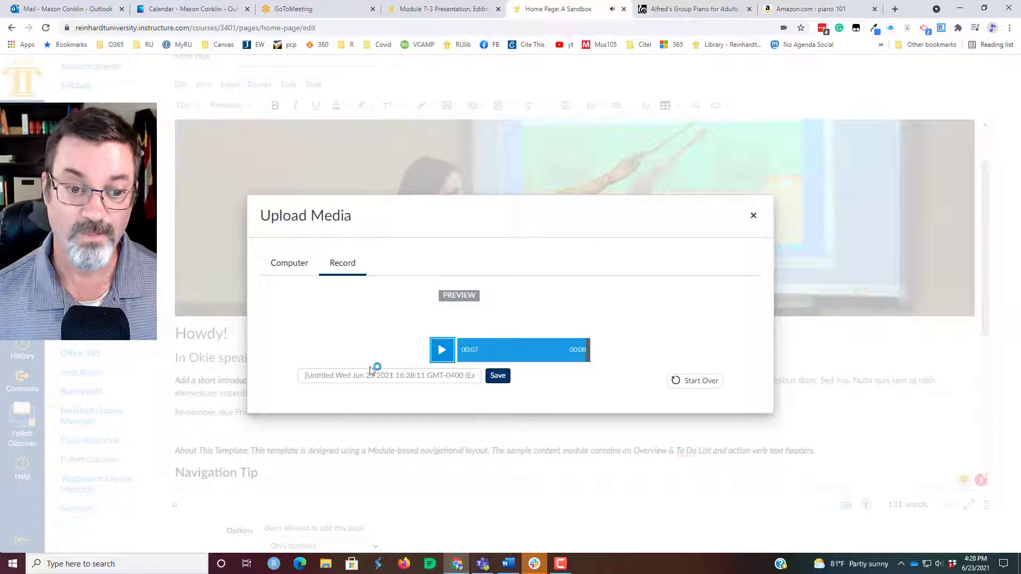
Step: Title the recording "Voice Memo example" and save it so its player is inserted below "Remember, due Friday!"
left_click(360, 381)
type("V")
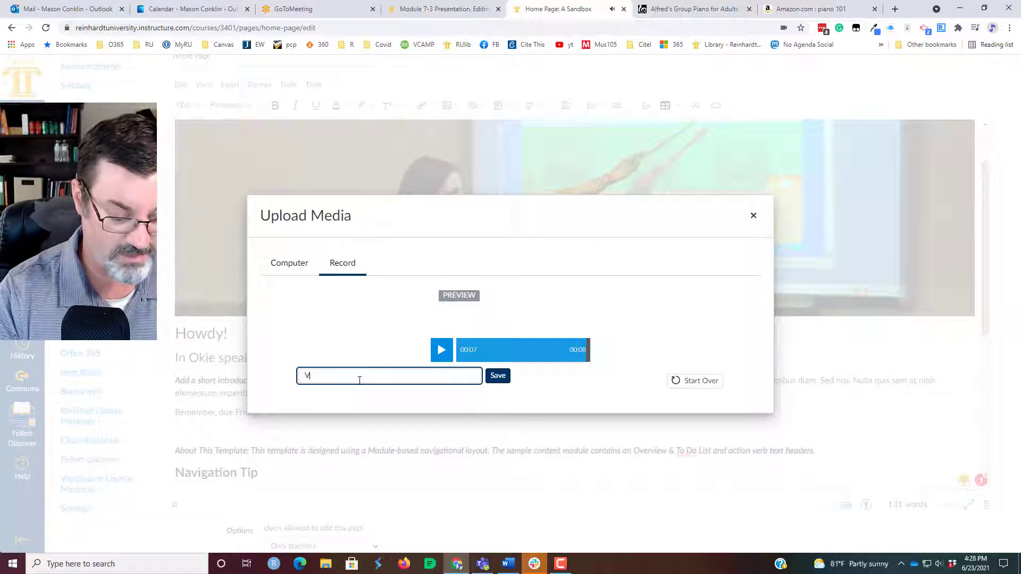
type("oice Memo exa")
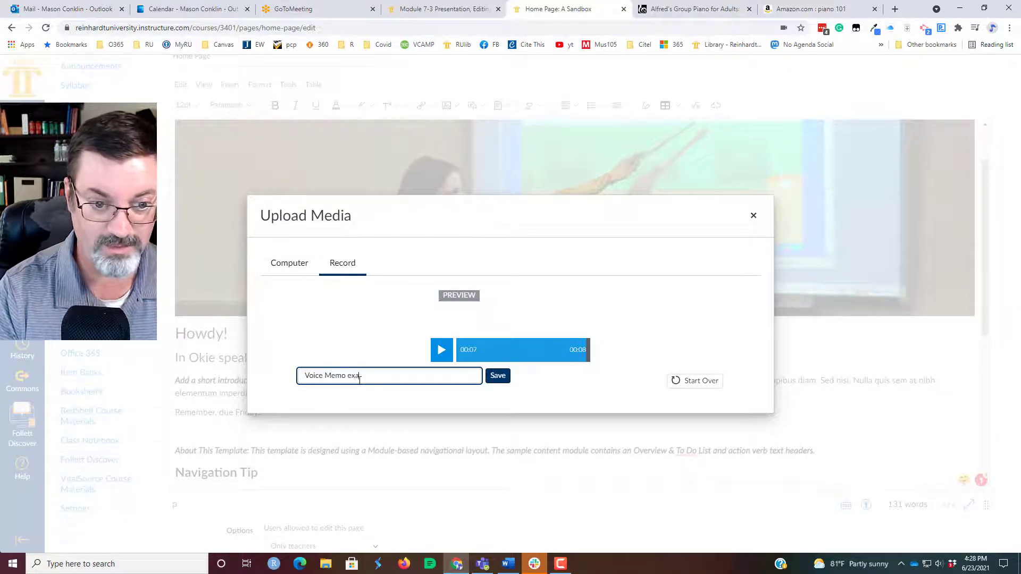
type("mple")
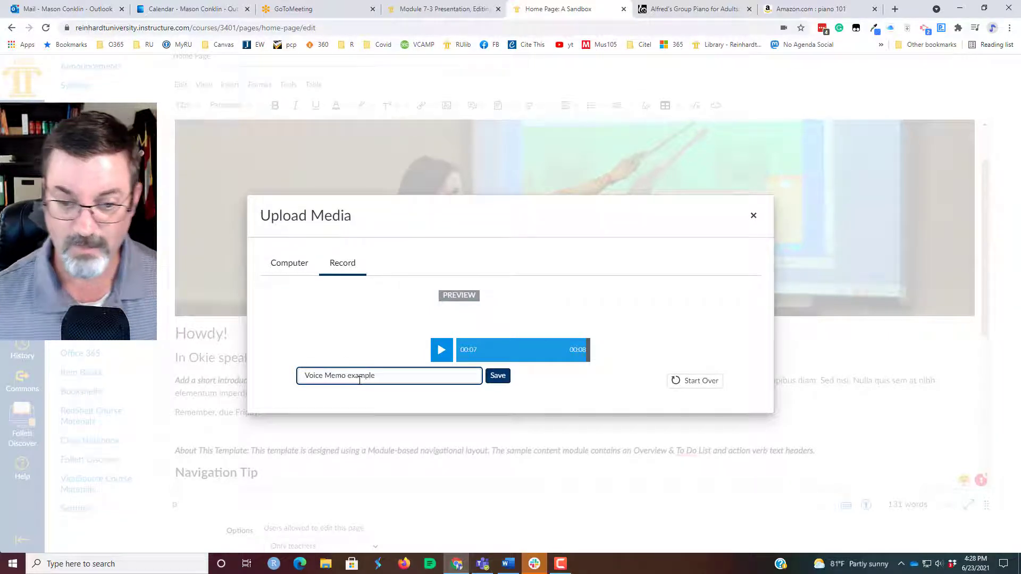
left_click(498, 376)
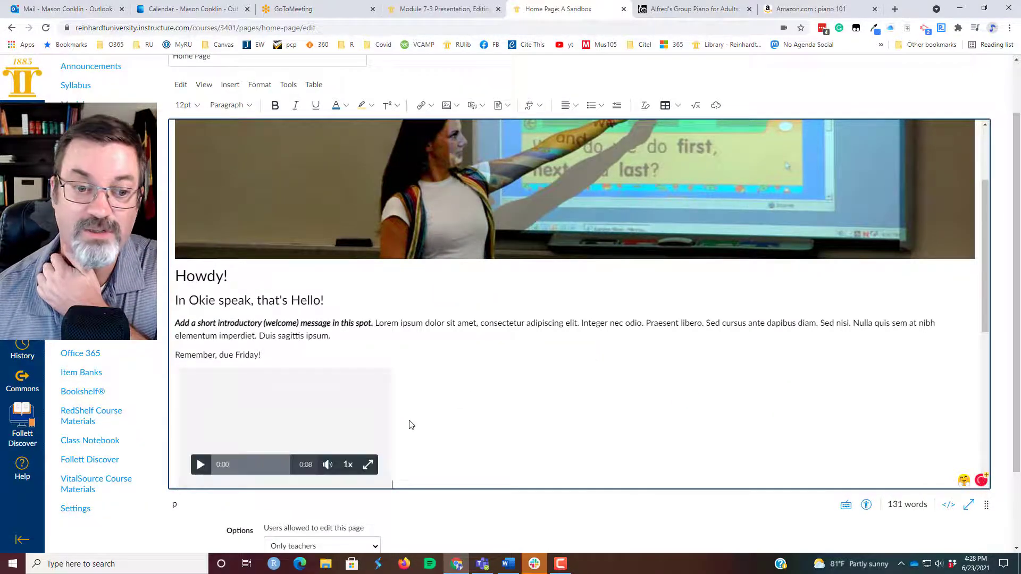
scroll(416, 419, "down", 2)
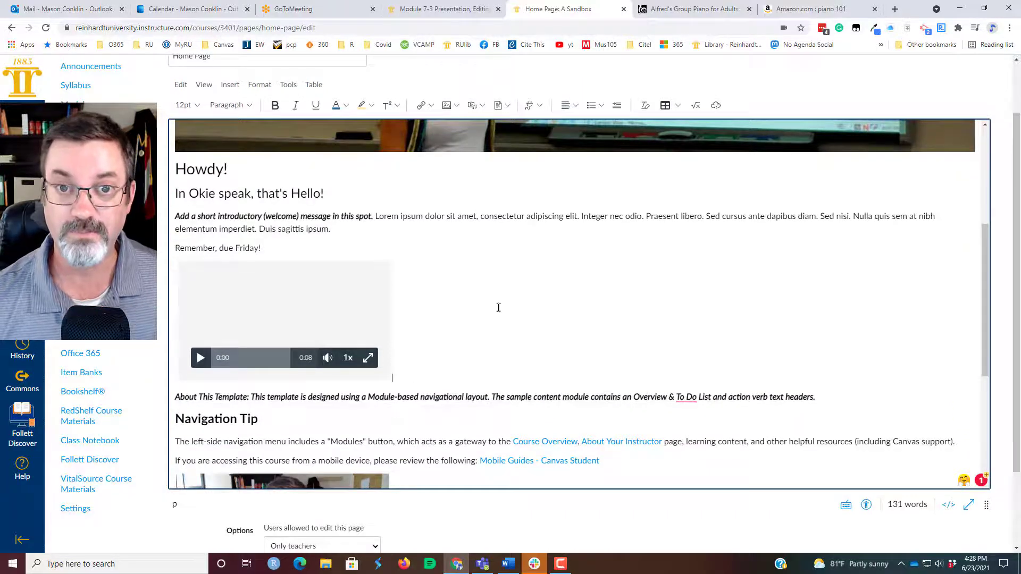
Step: Add two blank lines below the recorded audio player and dismiss the file upload dialog
left_click(482, 107)
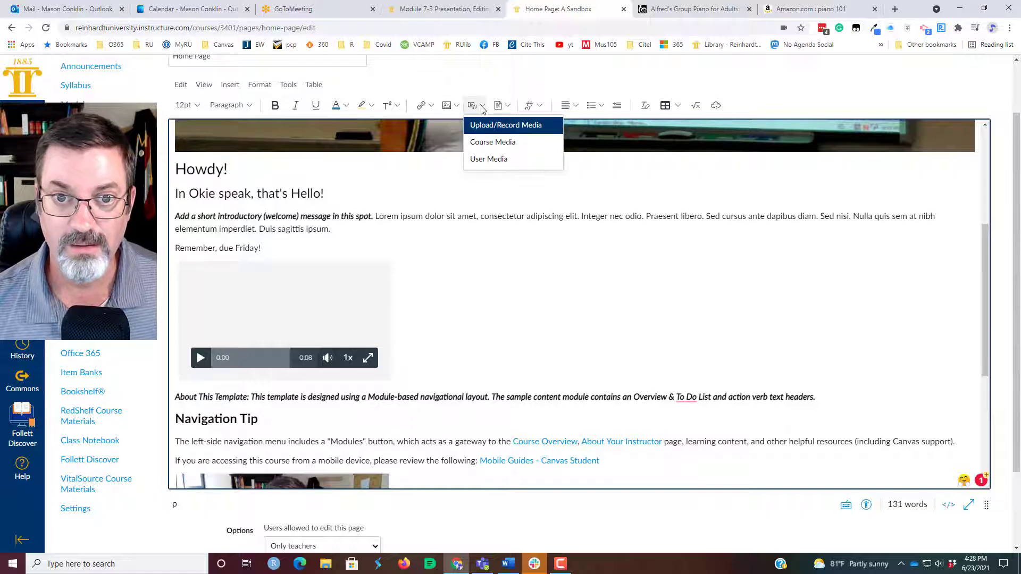
left_click(537, 275)
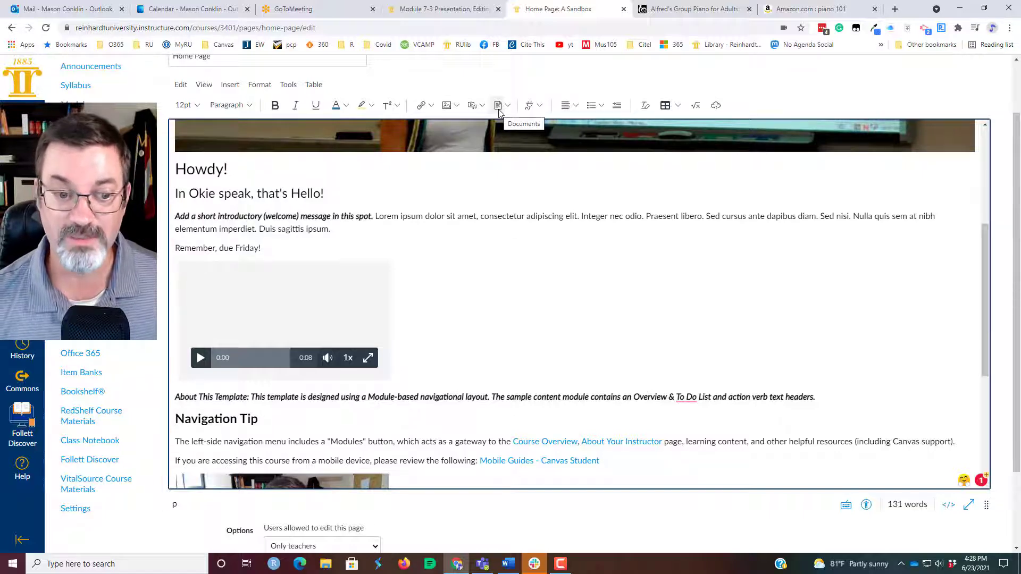
key("Return")
key("Return")
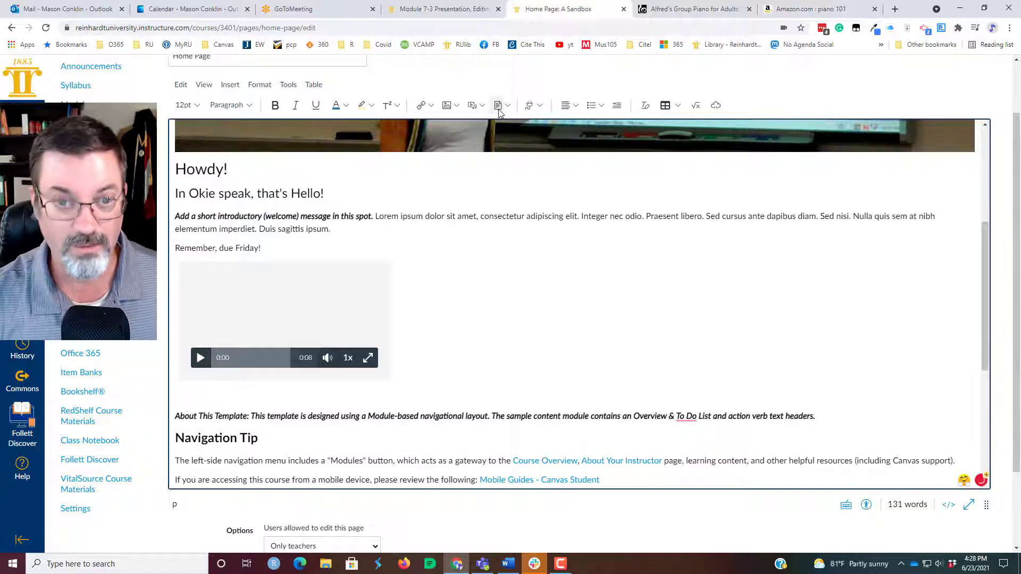
left_click(498, 109)
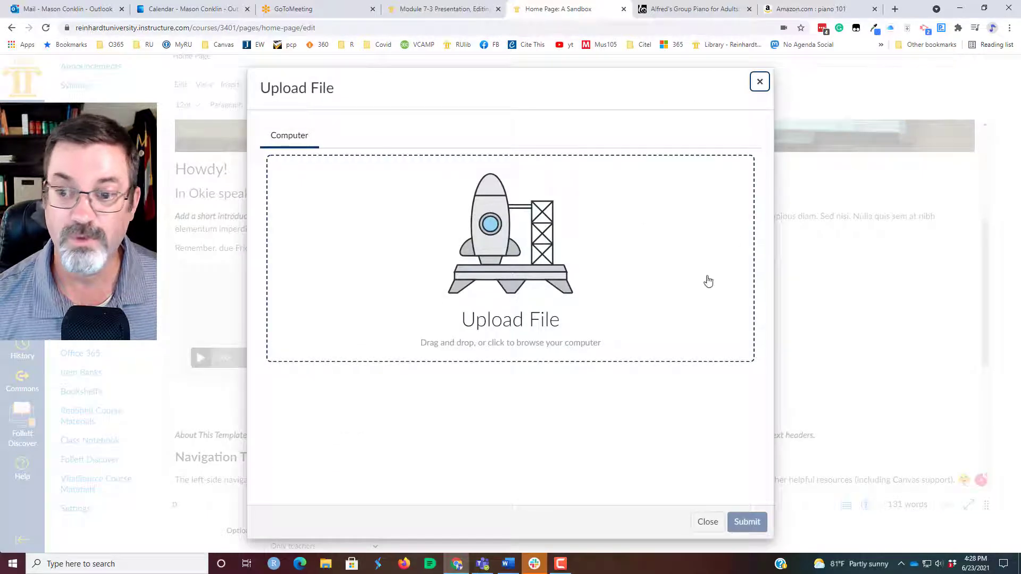
left_click(760, 81)
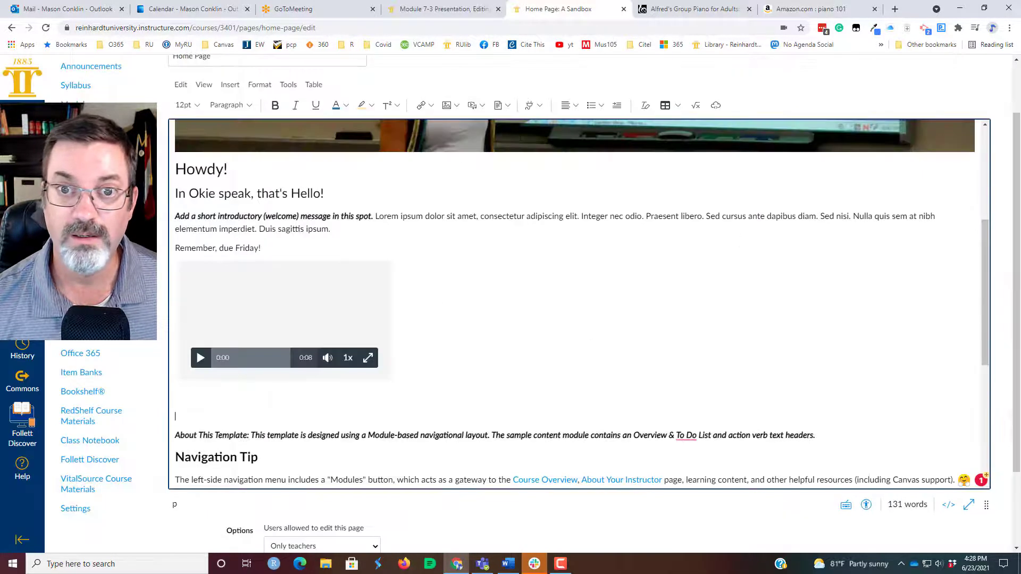
Step: Upload "Module 4 classical period study guide.docx" from the MUS 105 Learning Resources folder as a link on the blank line above "About This Template"
left_click(498, 106)
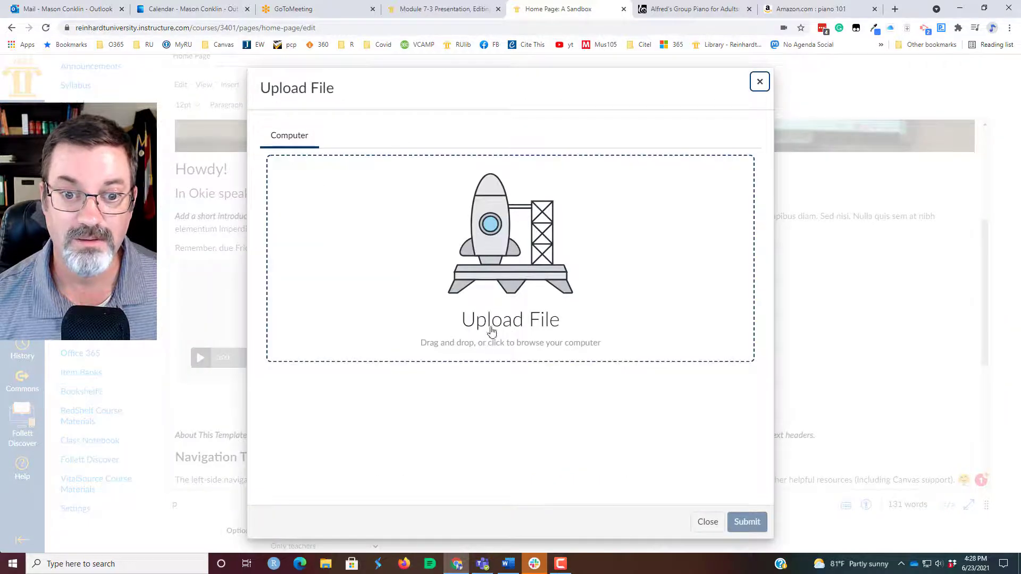
left_click(489, 279)
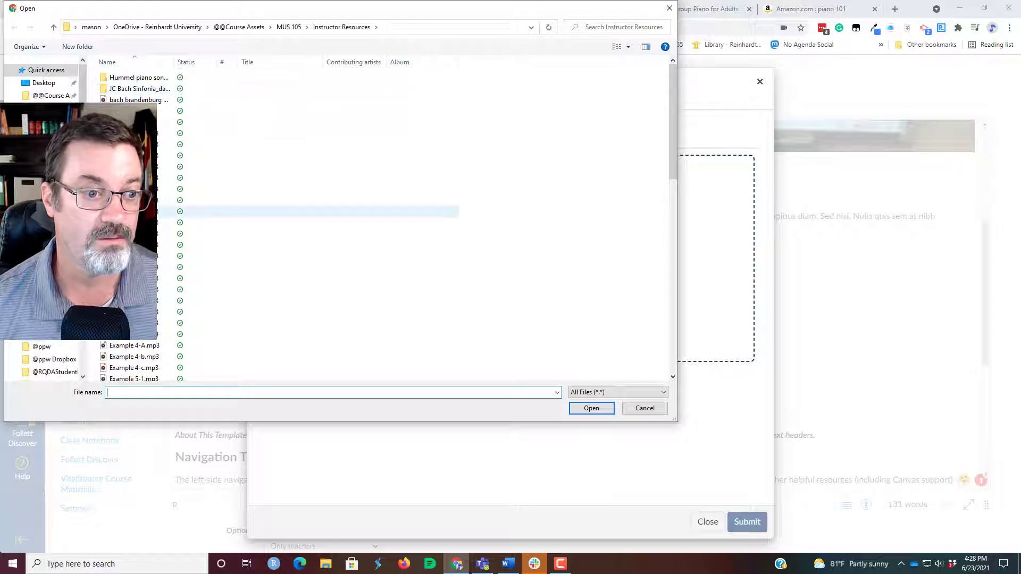
scroll(141, 97, "down", 4)
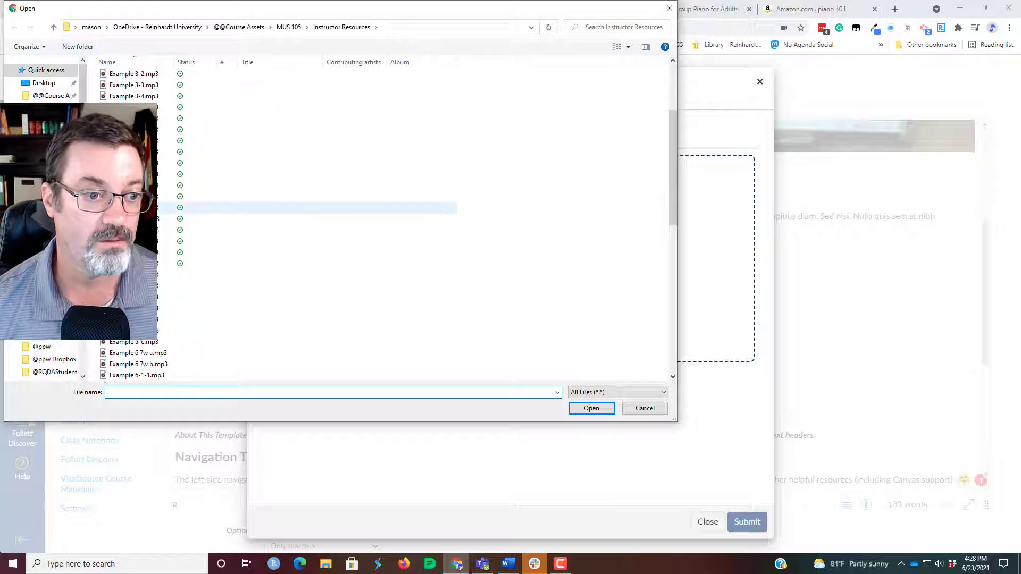
left_click(288, 26)
double_click(130, 100)
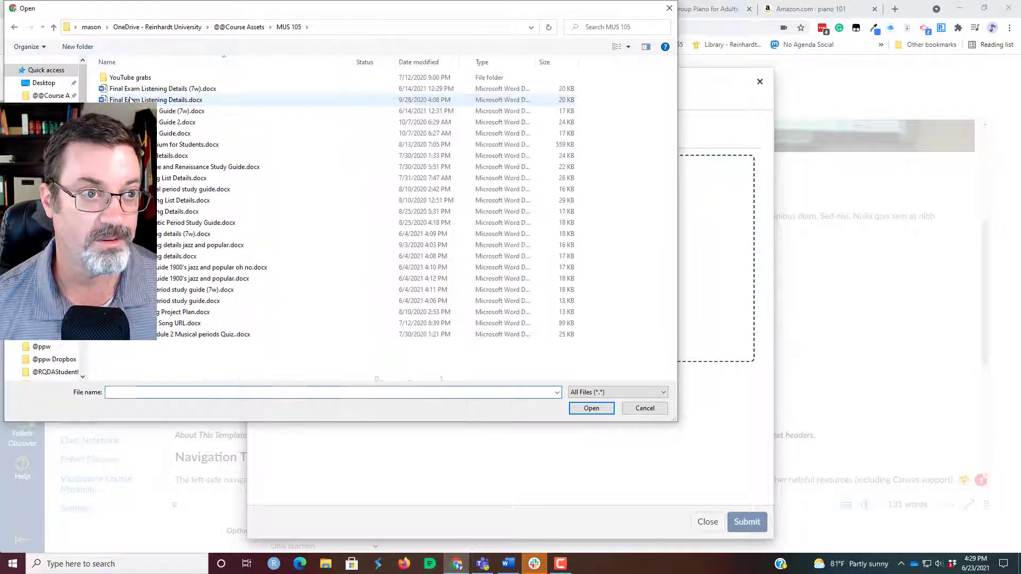
left_click(133, 189)
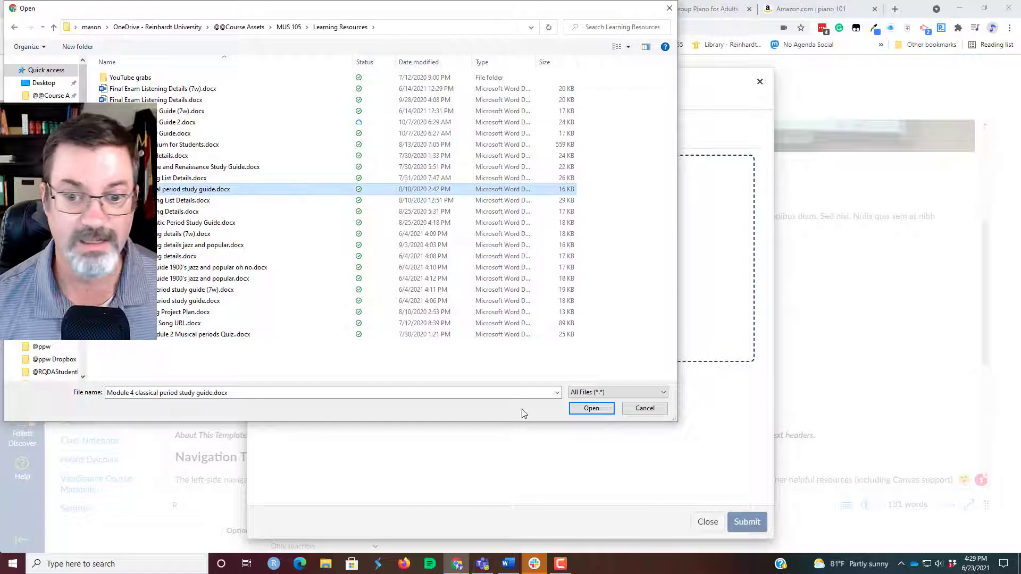
left_click(590, 407)
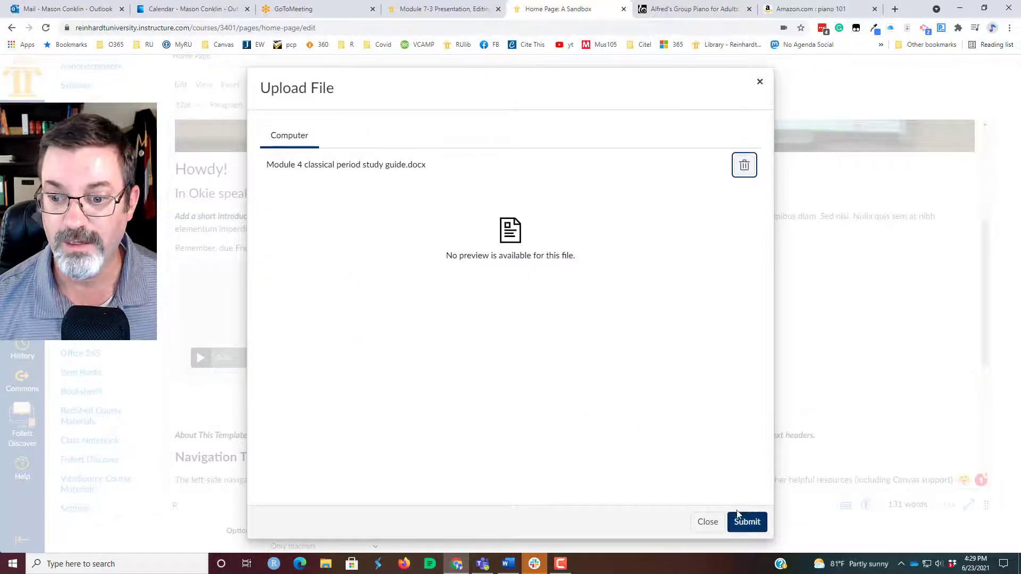
left_click(746, 521)
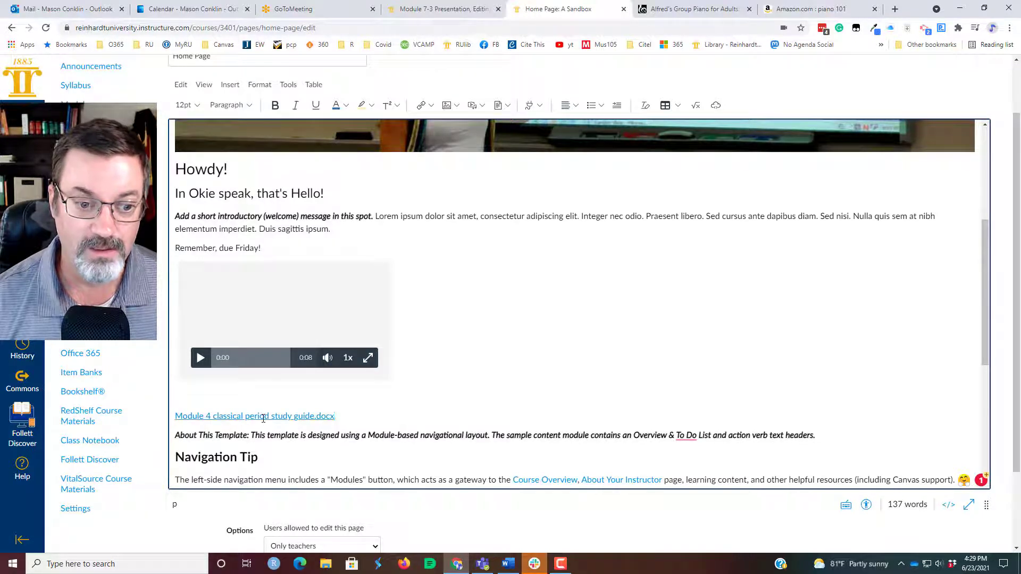
Step: Try Preview inline with Expand preview by Default for the study guide link, and set its display back to Preview in overlay
left_click(255, 417)
left_click(230, 398)
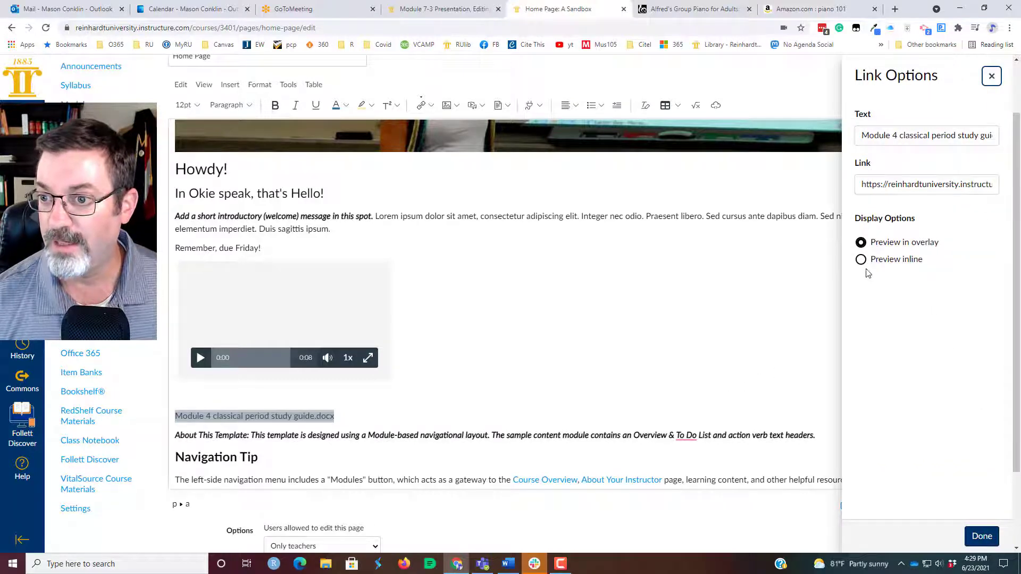
left_click(862, 260)
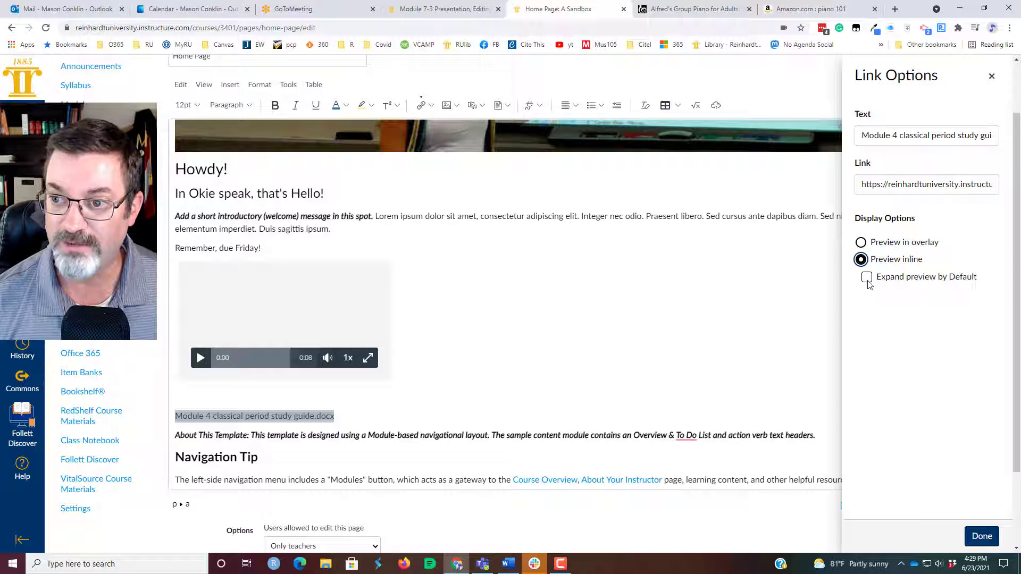
left_click(867, 278)
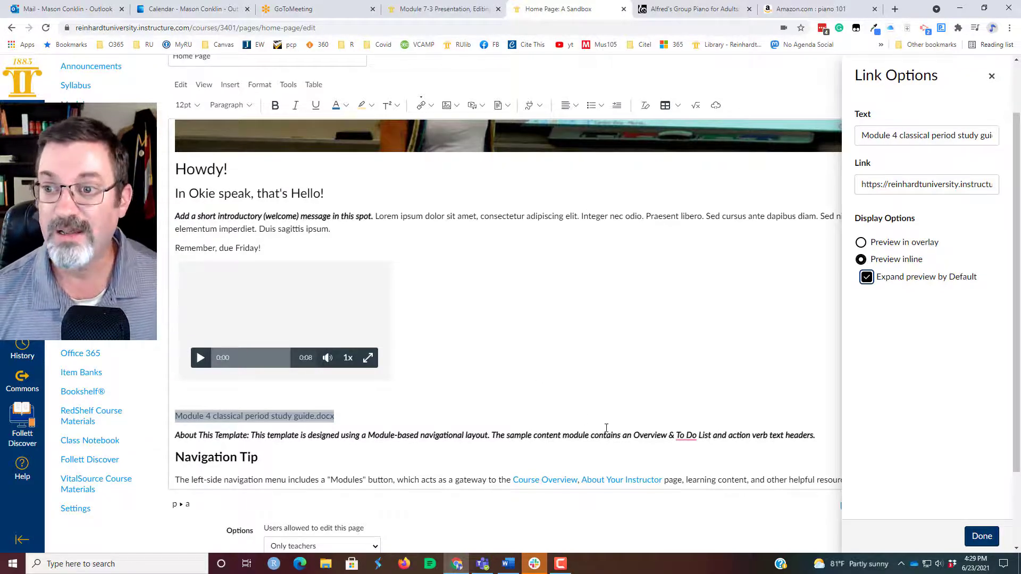
left_click(866, 277)
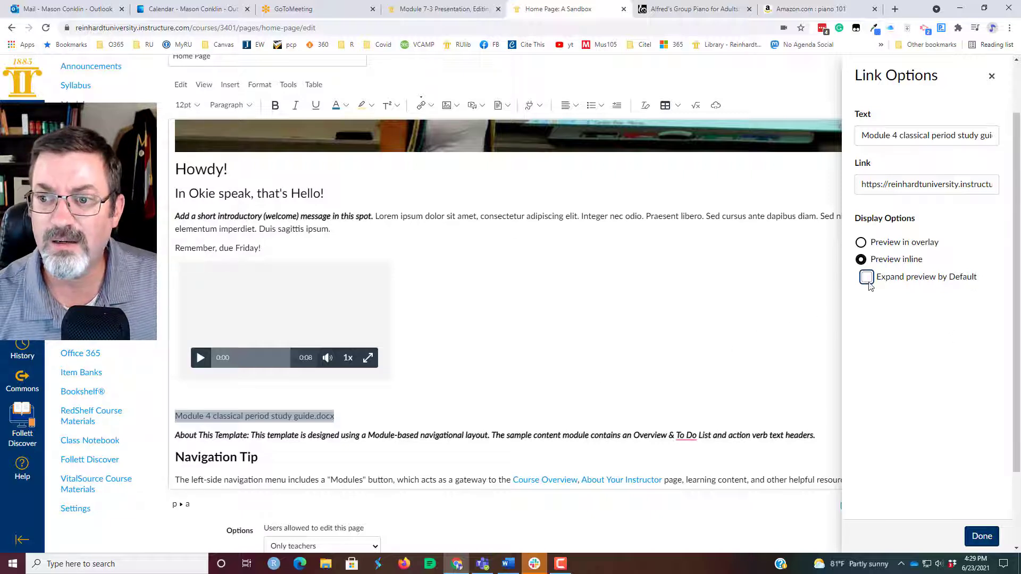
left_click(862, 243)
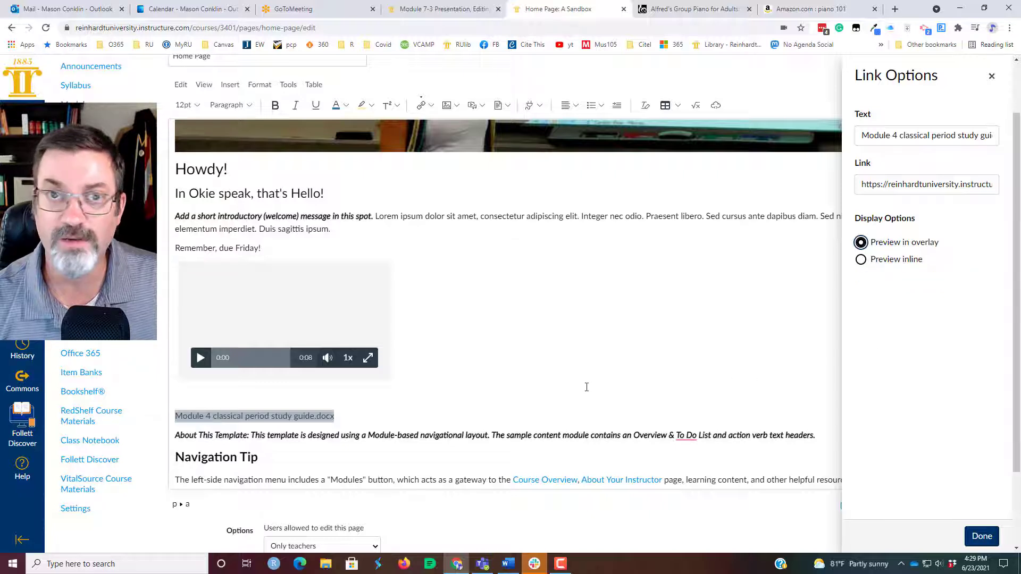
left_click(981, 536)
Step: Add a blank line below the study guide link and review which course documents can be inserted
left_click(458, 428)
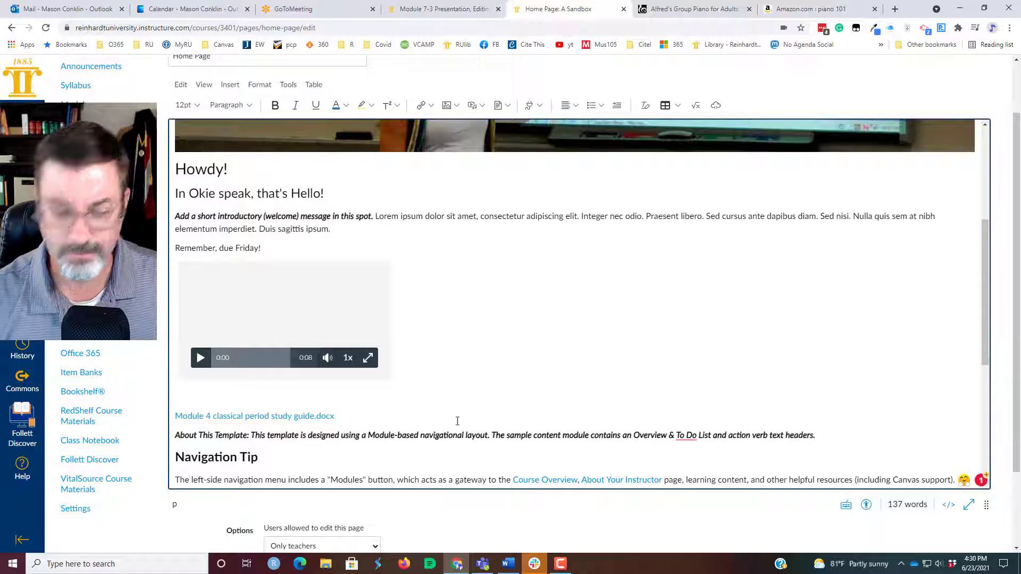
key("Return")
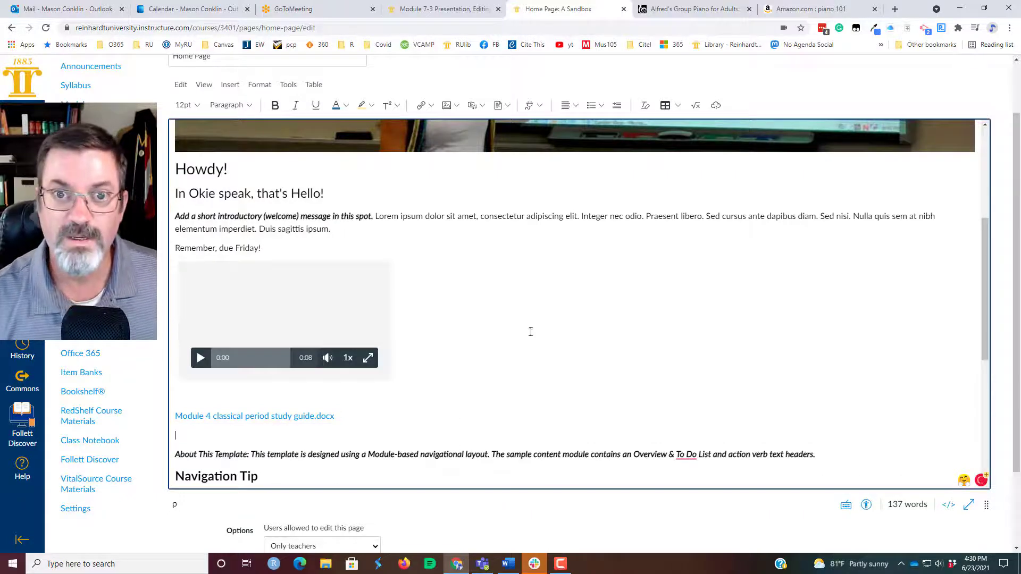
left_click(508, 106)
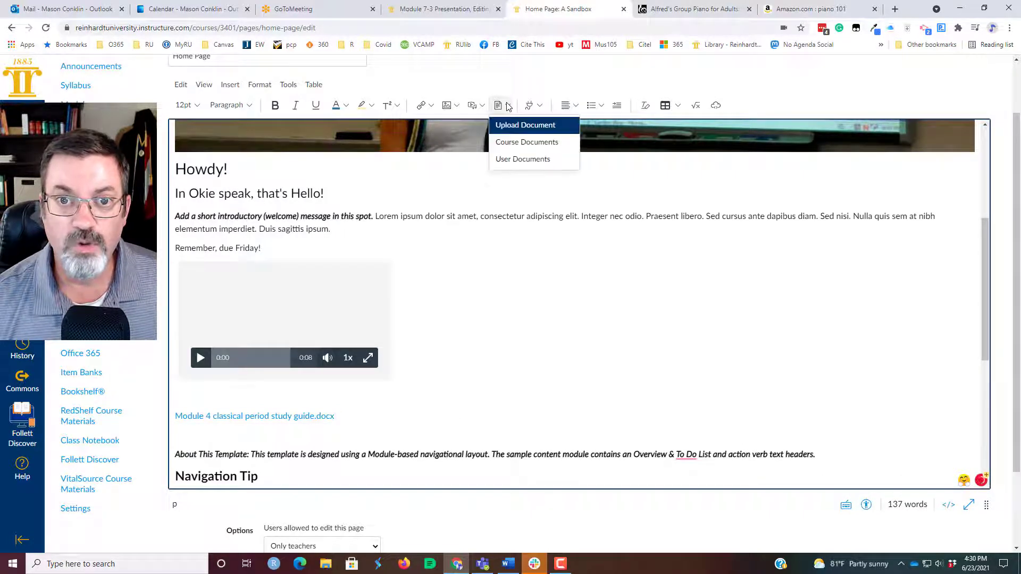
left_click(522, 142)
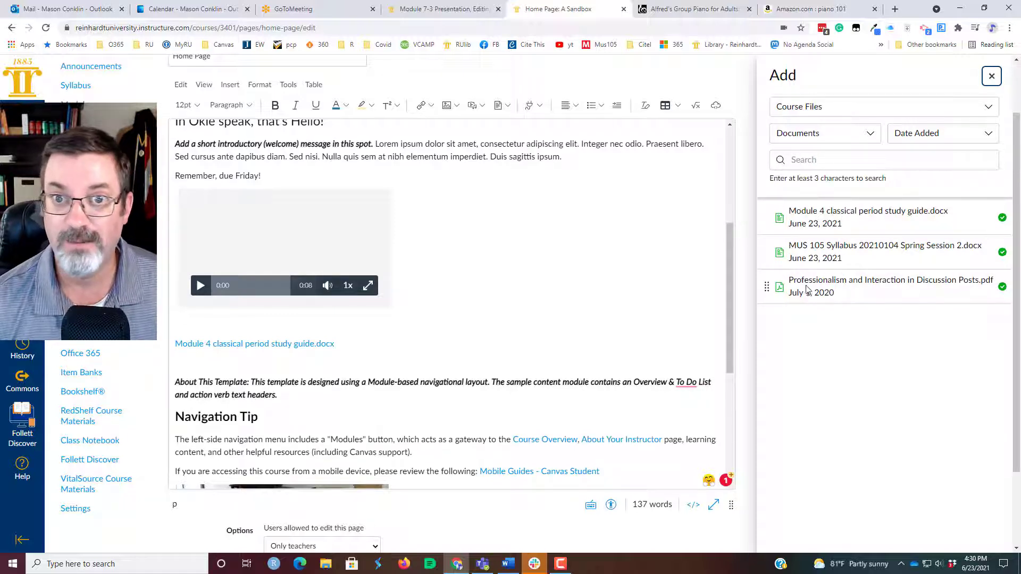
left_click(993, 77)
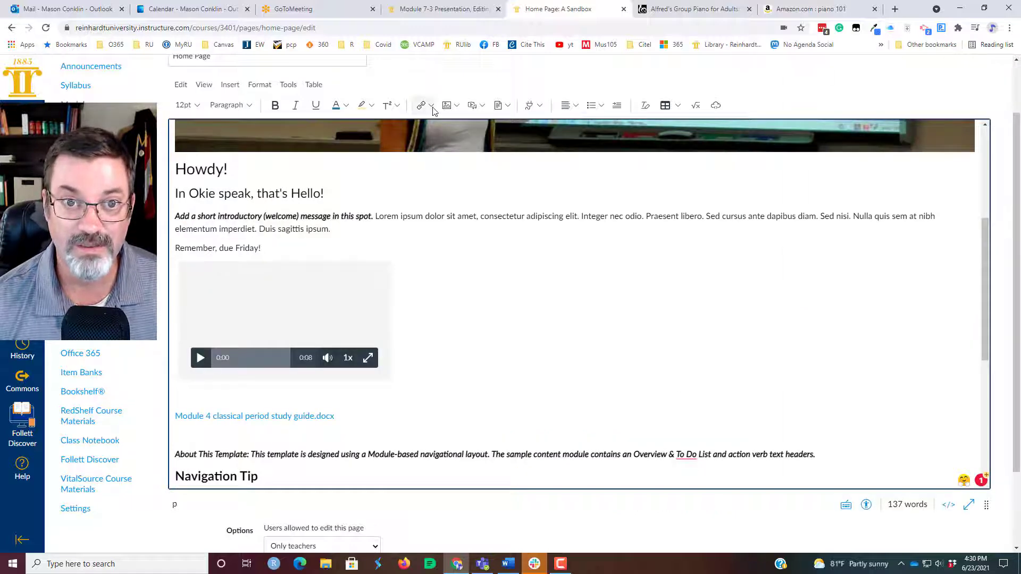
Step: Review the course link types and the course files available for insertion, including the Course files folder contents
left_click(431, 106)
left_click(437, 141)
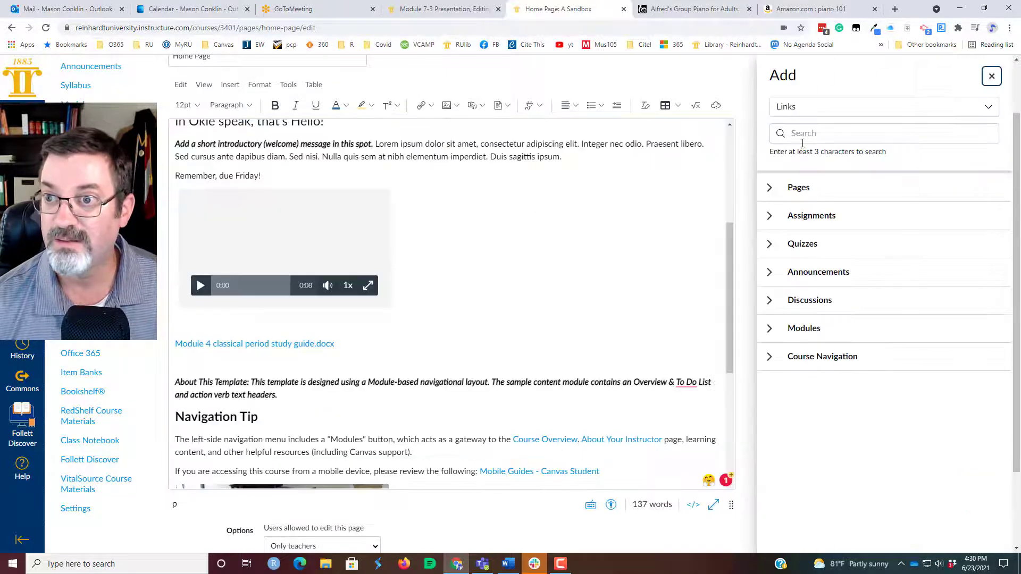
left_click(872, 109)
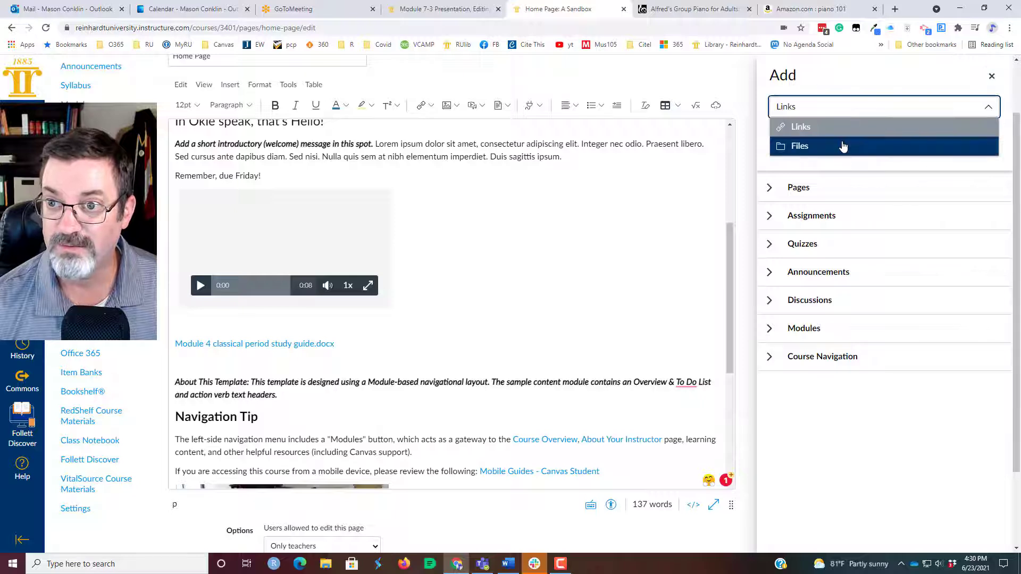
left_click(843, 147)
left_click(812, 238)
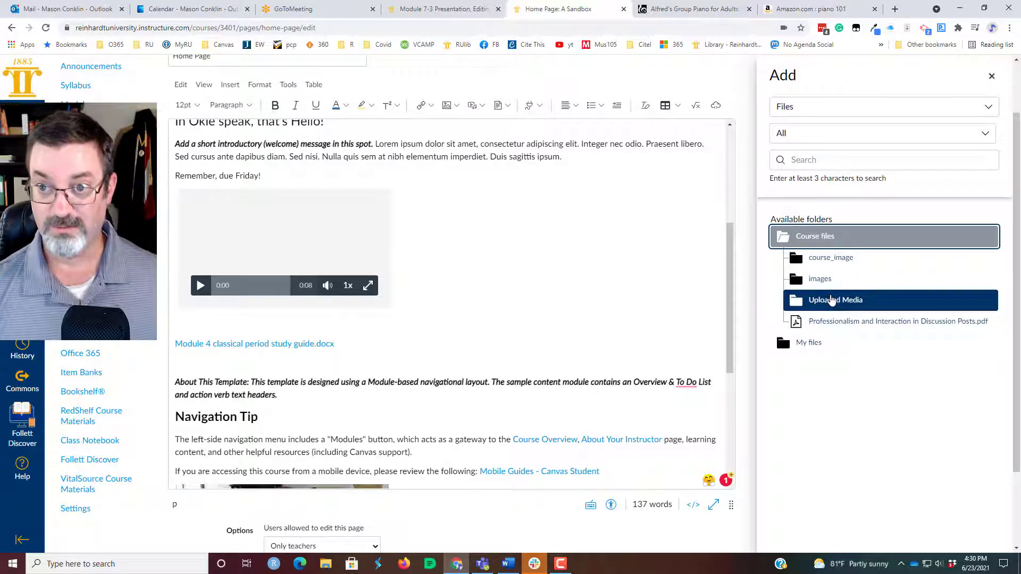
left_click(998, 81)
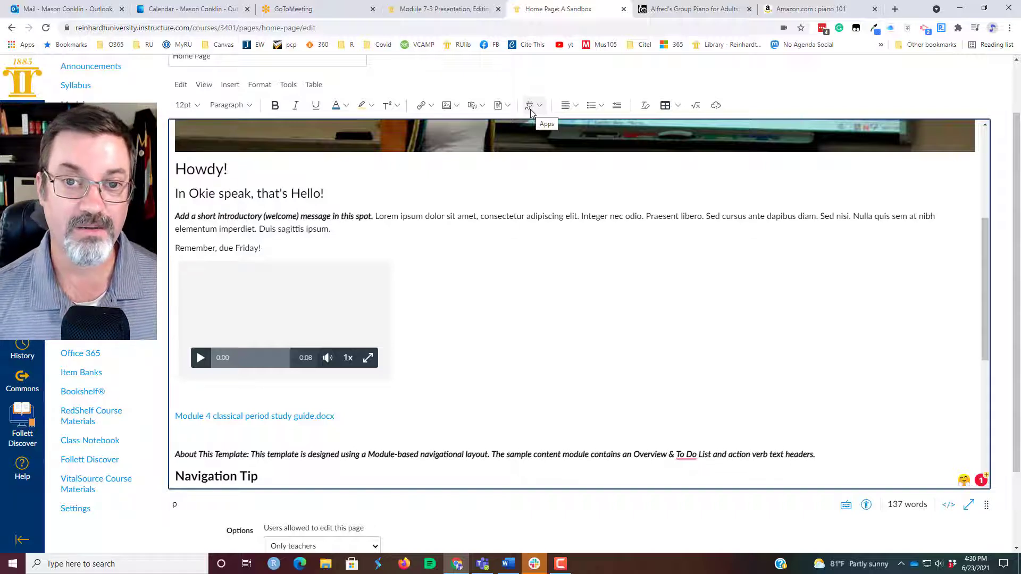
Step: Search YouTube for "Squirrel maze" and embed "Backyard Squirrel Maze 2.0- The Walnut Heist" at medium size below the study guide link
left_click(531, 111)
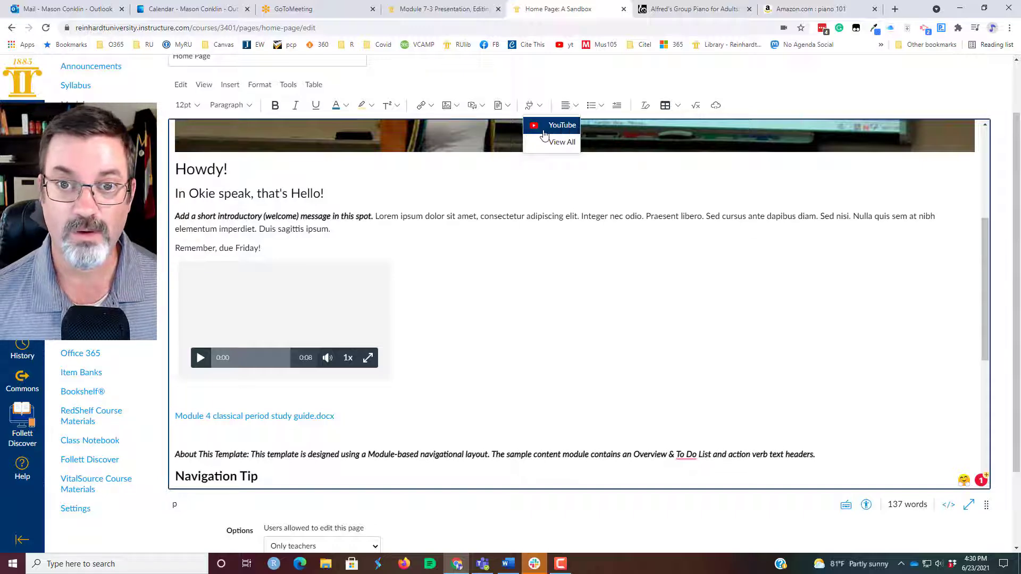
left_click(535, 128)
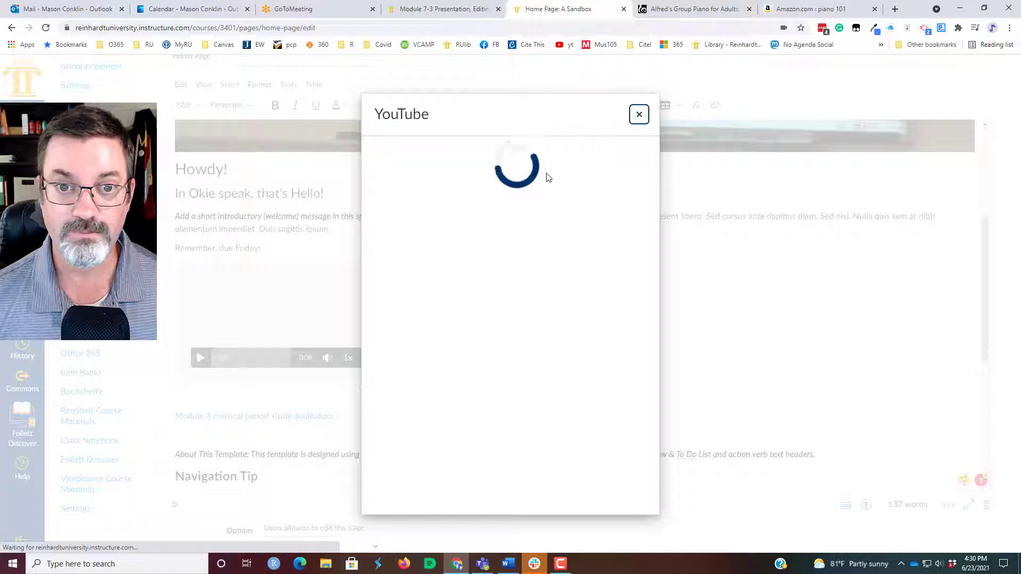
left_click(562, 183)
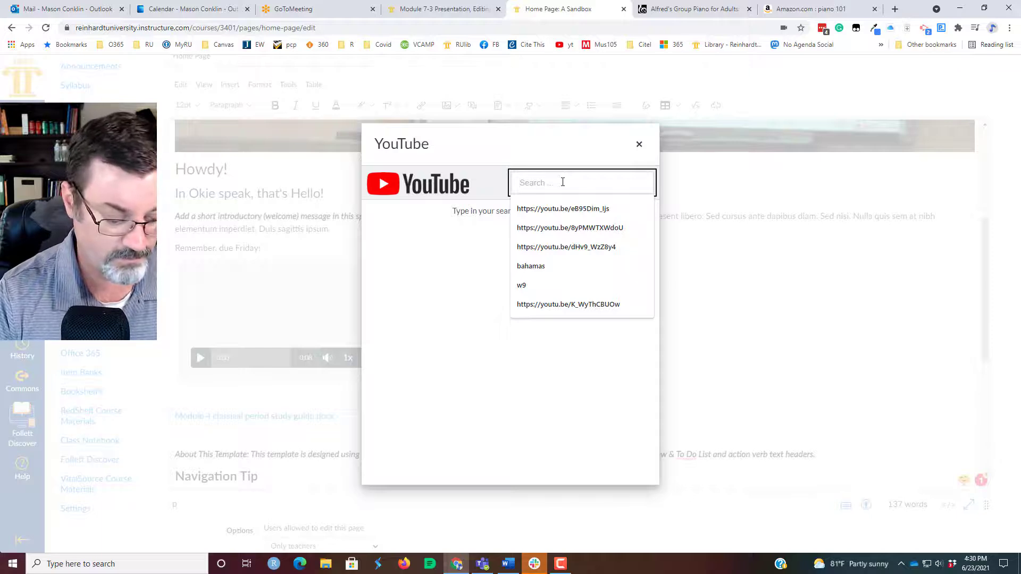
type("Squir")
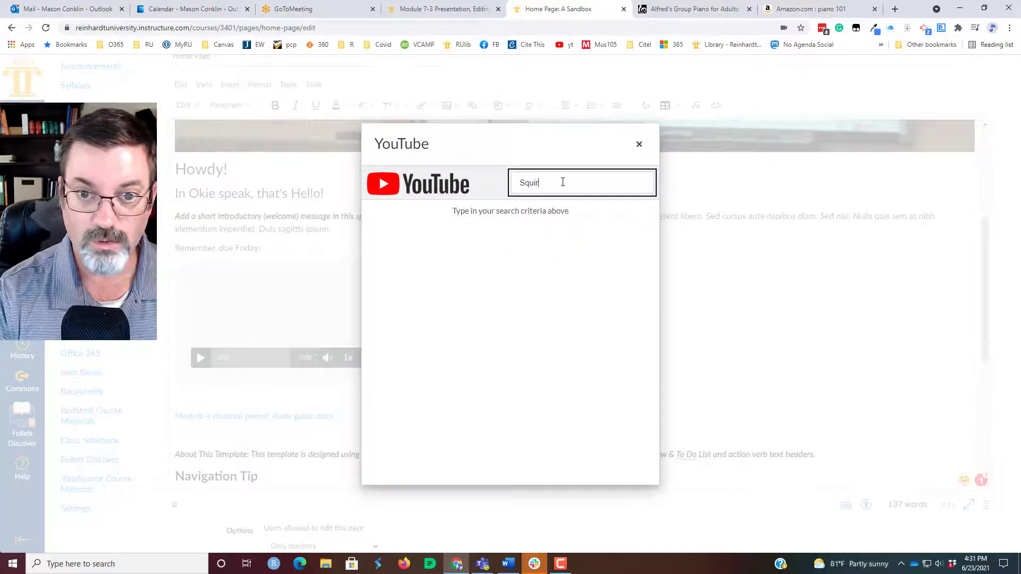
type("rel maze")
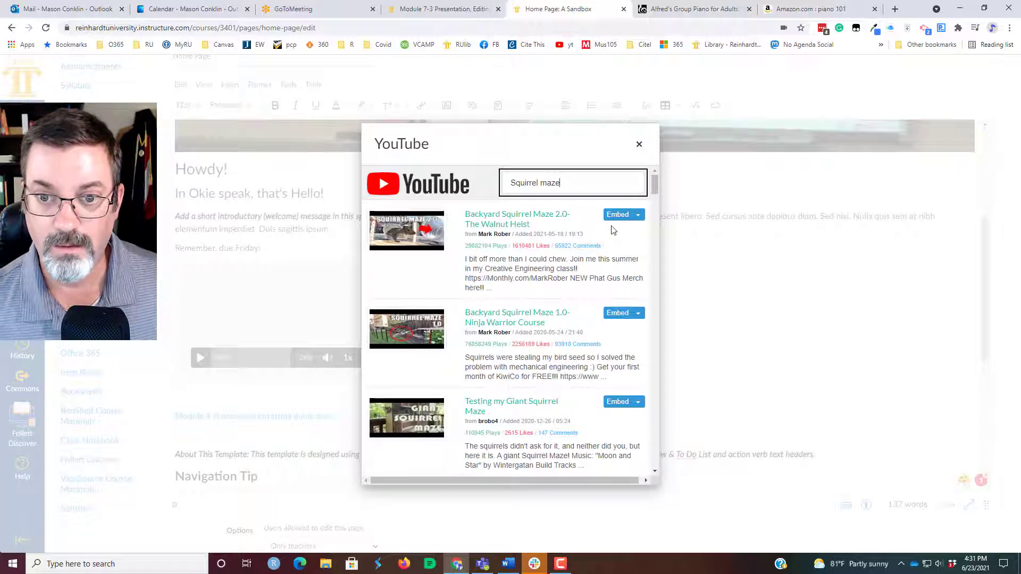
left_click(639, 215)
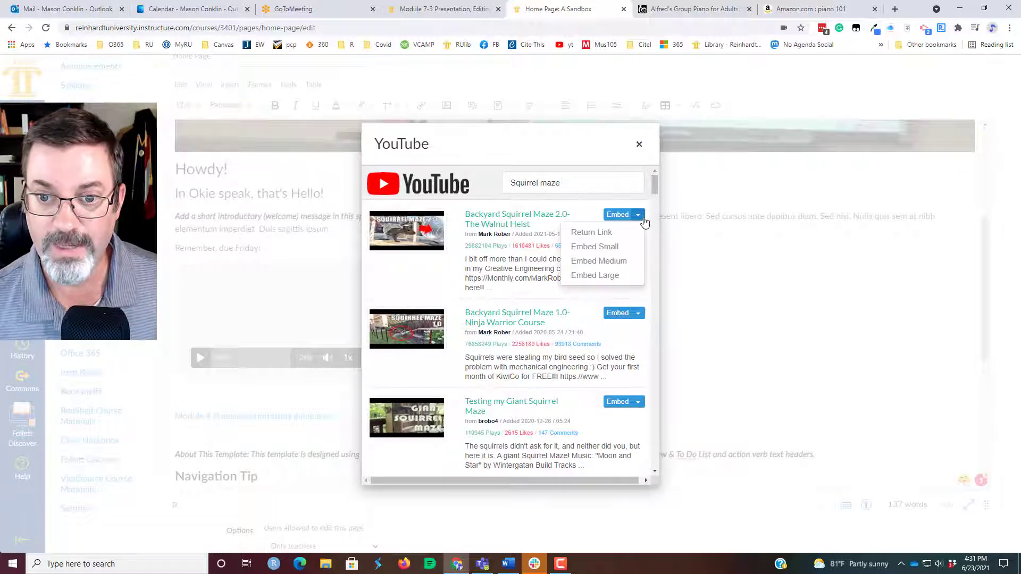
left_click(591, 262)
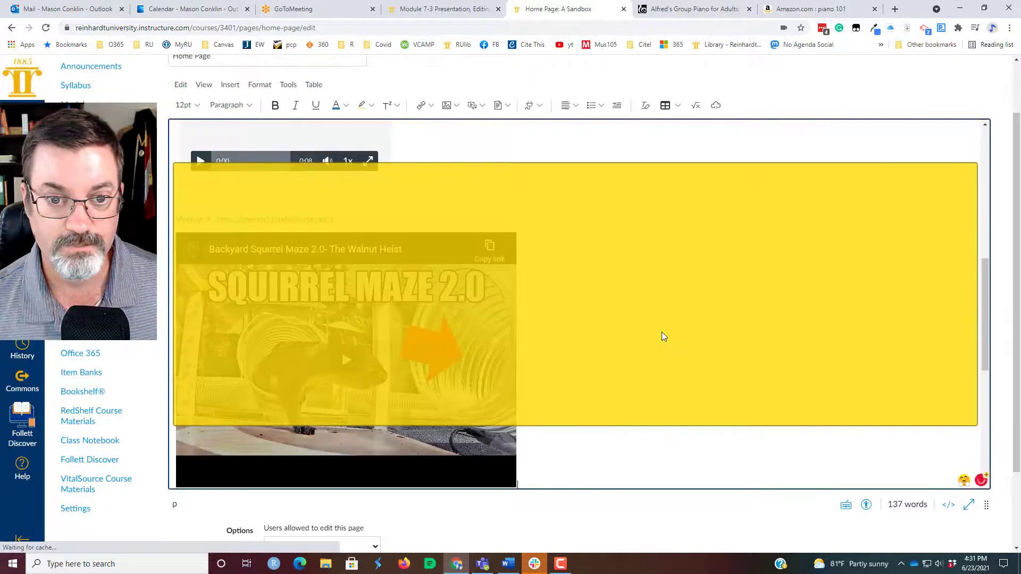
scroll(626, 327, "down", 2)
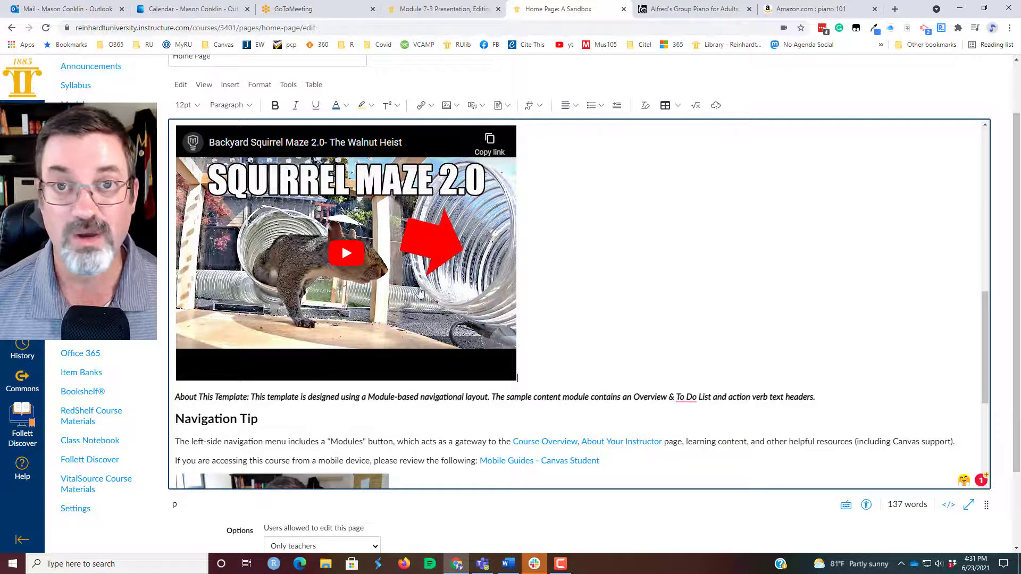
scroll(561, 263, "down", 1)
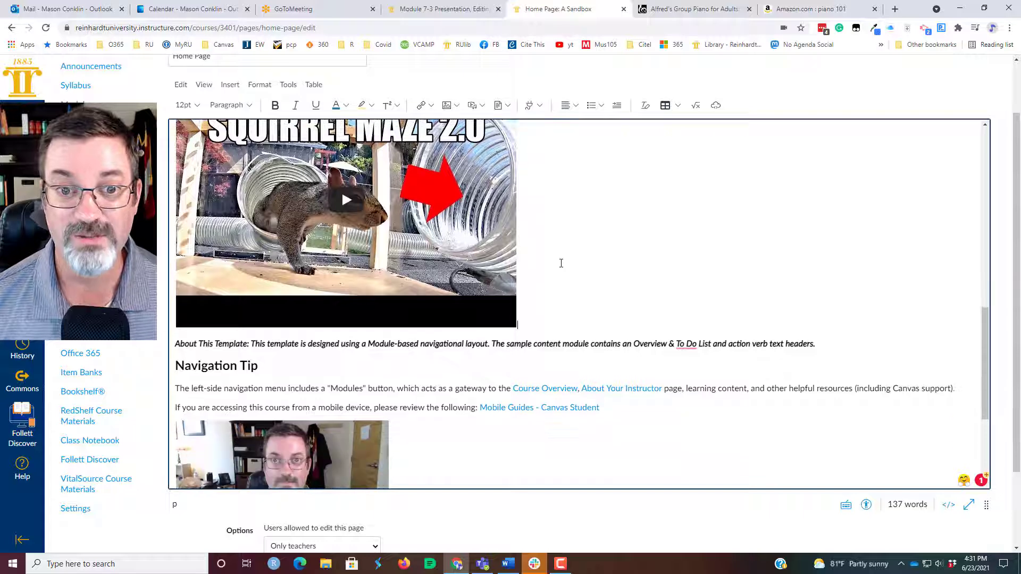
scroll(559, 262, "up", 2)
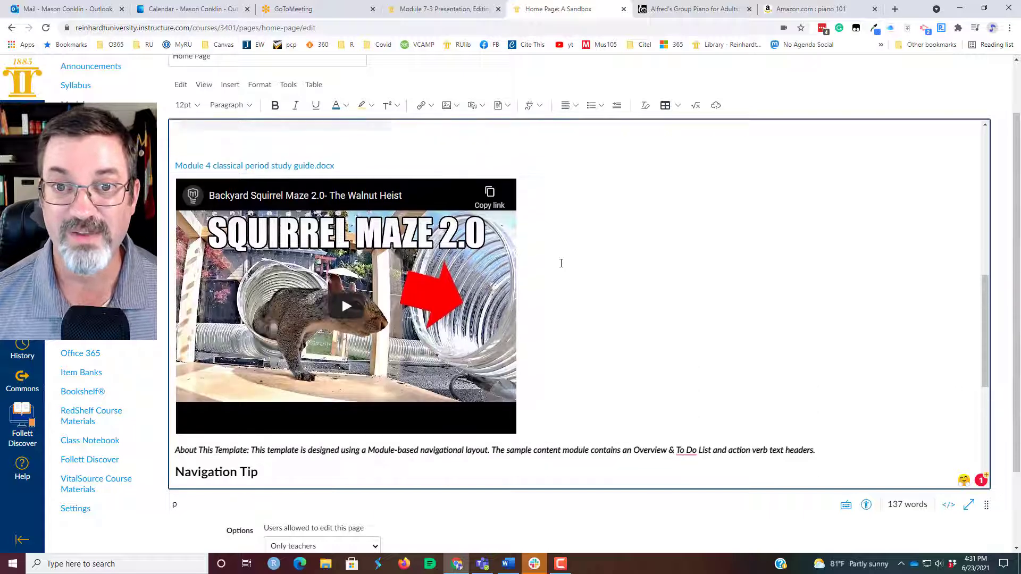
Step: Review the full list of external apps available for embedding content, and dismiss it without choosing one
left_click(541, 109)
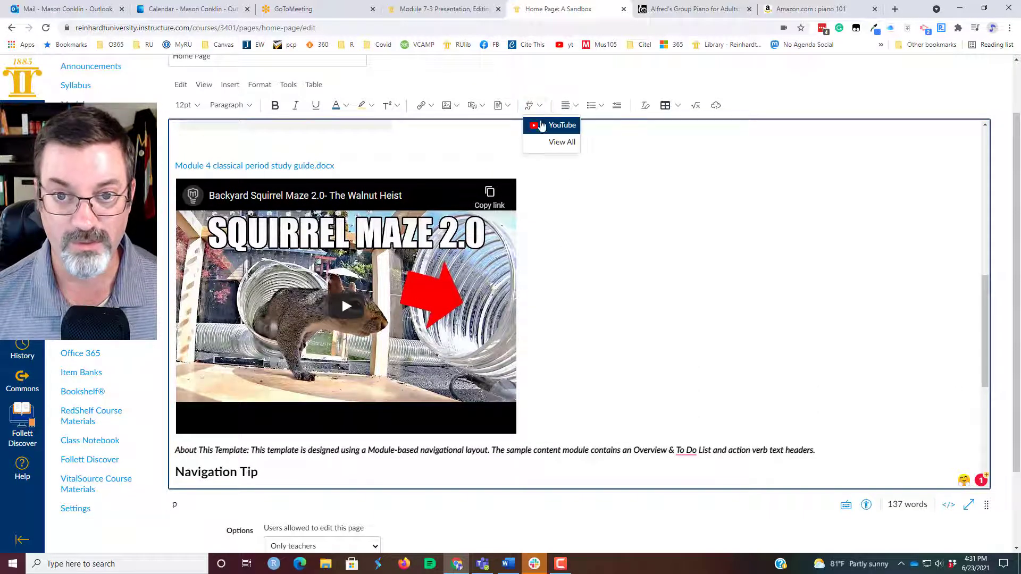
left_click(555, 143)
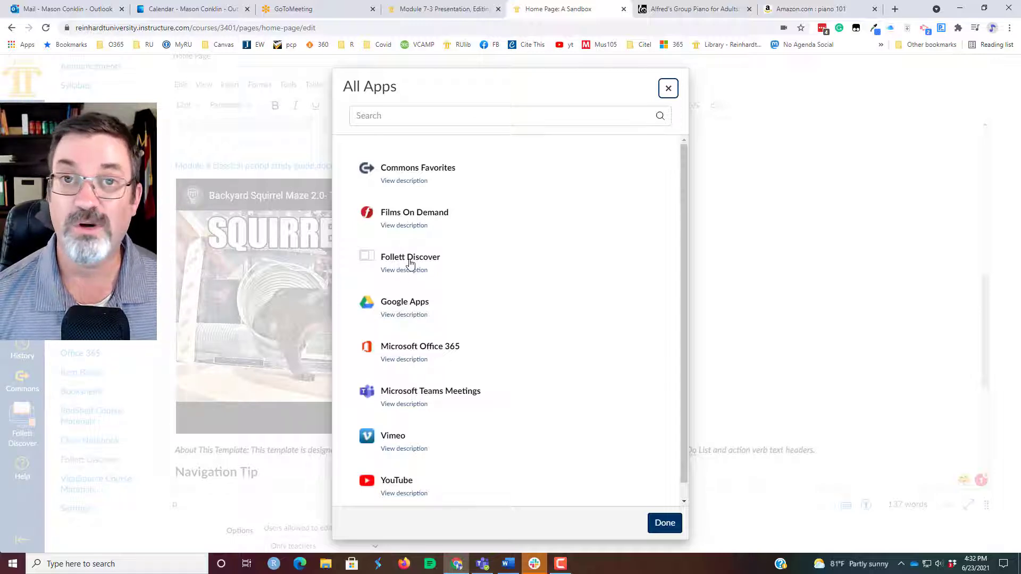
scroll(411, 262, "down", 1)
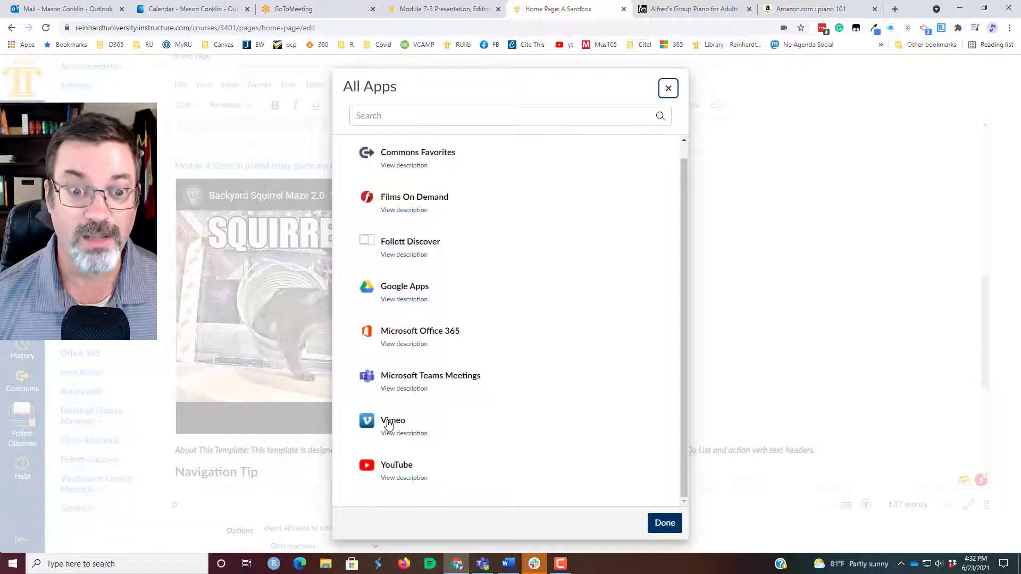
left_click(668, 88)
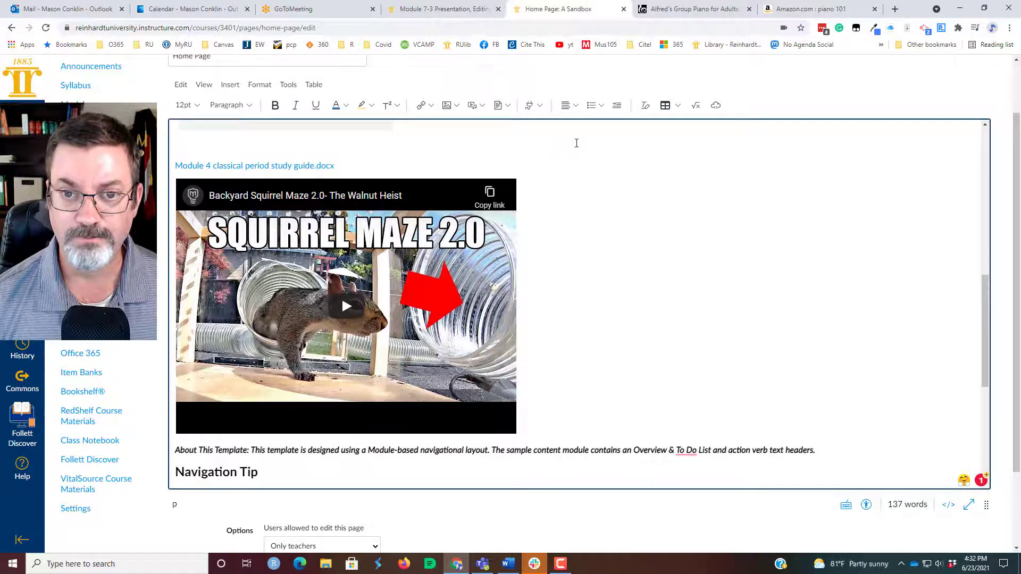
Step: Try center and right alignment on the first paragraph under Navigation Tip, and set it back to left alignment
scroll(577, 269, "down", 1)
scroll(577, 270, "up", 1)
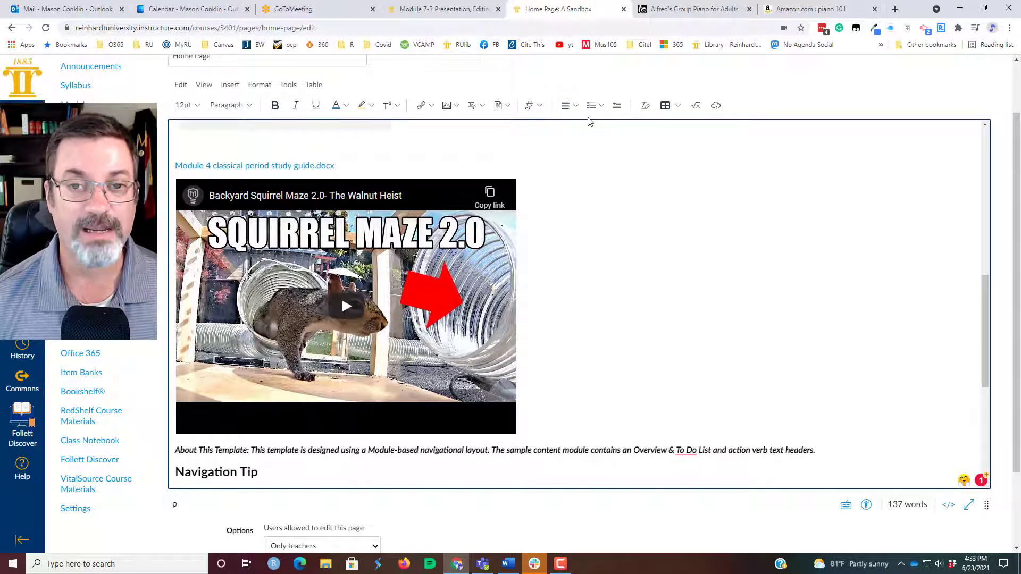
scroll(362, 424, "down", 3)
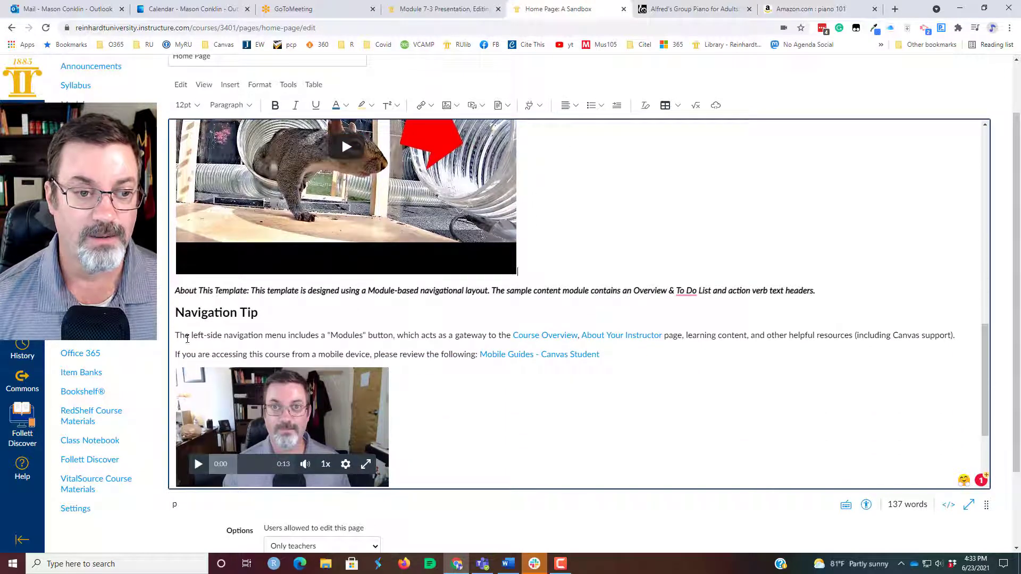
left_click_drag(179, 336, 287, 336)
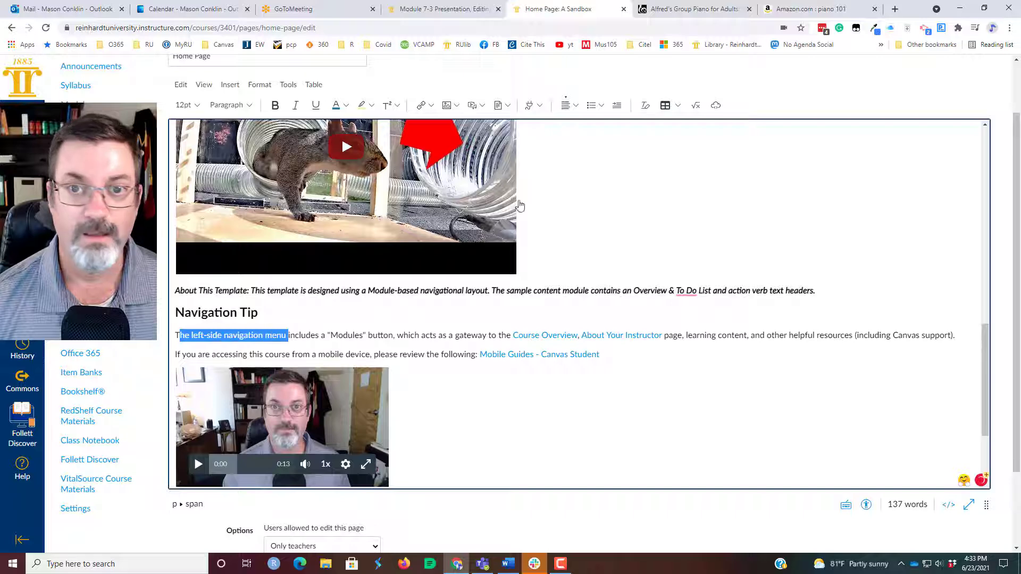
left_click(569, 109)
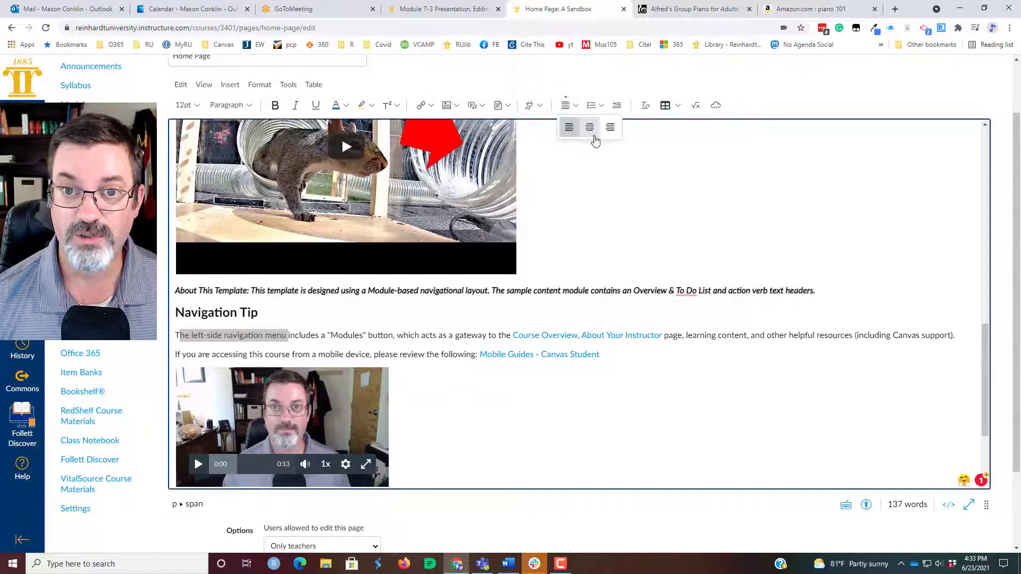
left_click(591, 129)
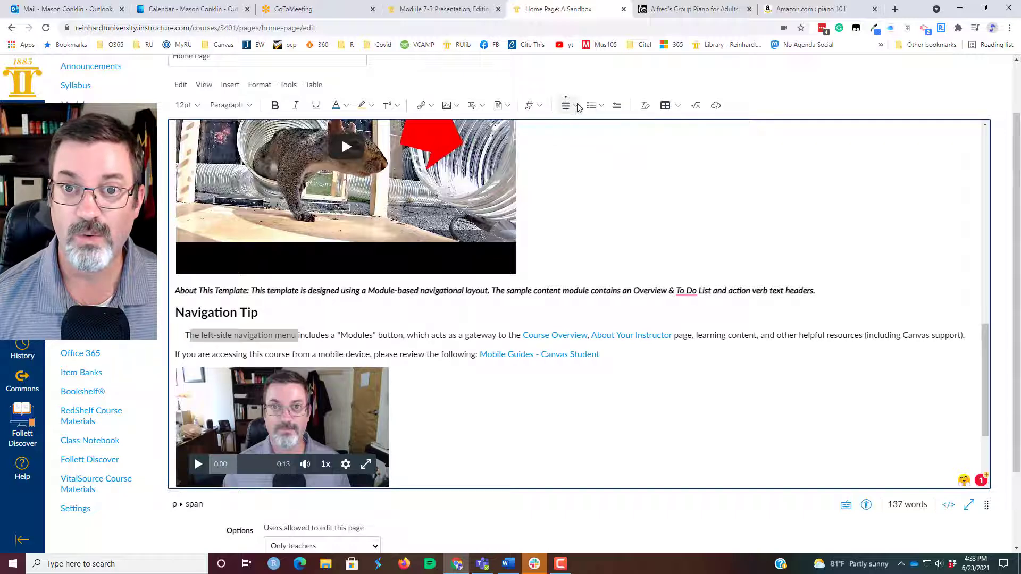
left_click(578, 106)
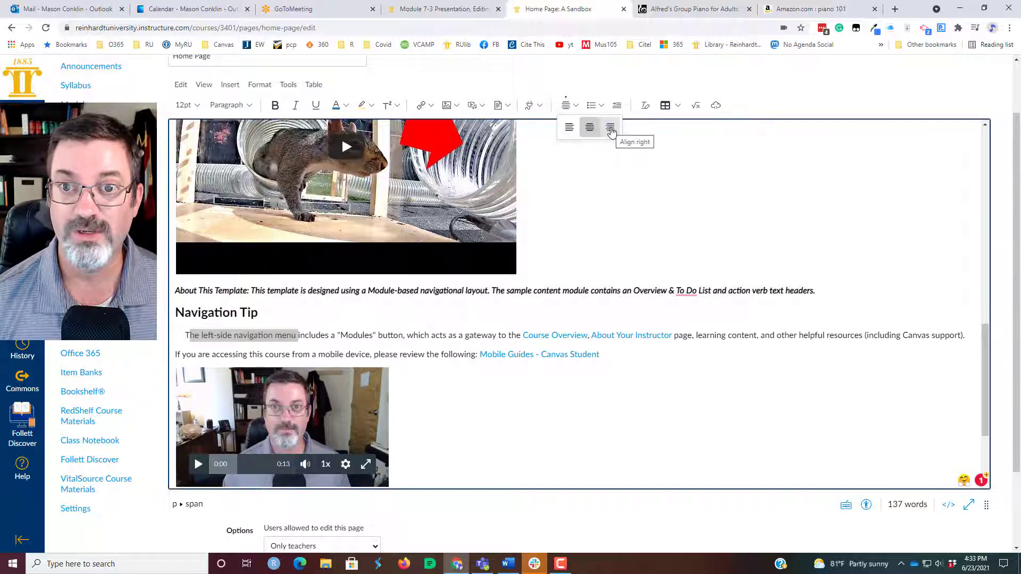
left_click(611, 130)
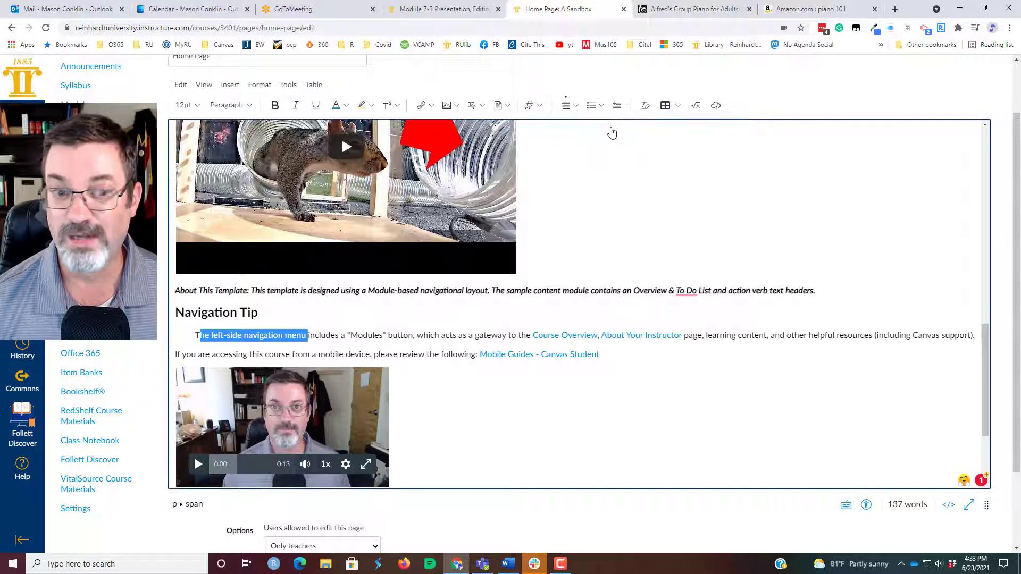
left_click(578, 107)
left_click(570, 131)
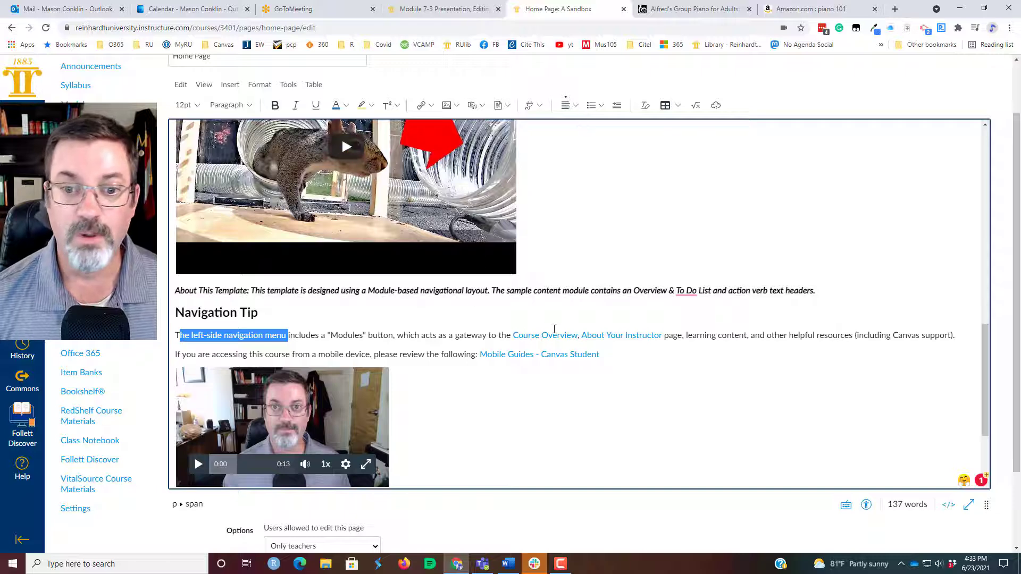
Step: Start a bulleted list with solid round bullets on a new line below the first Navigation Tip paragraph
left_click(965, 339)
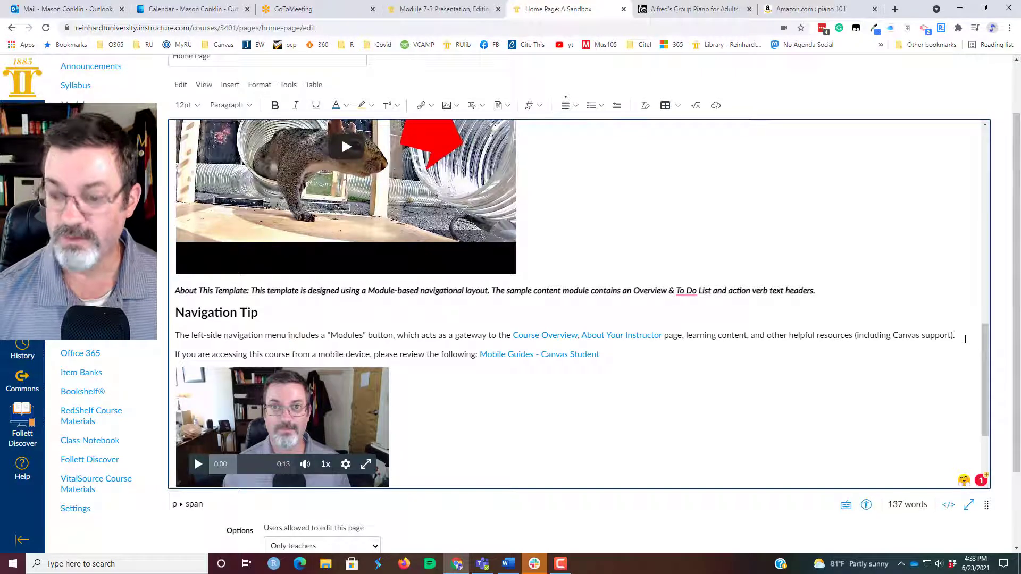
key("Return")
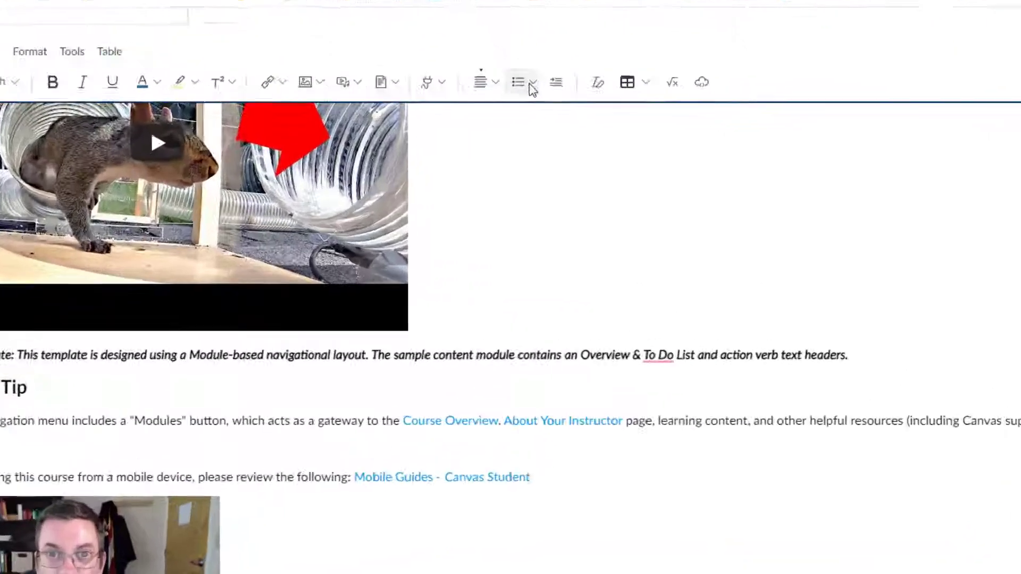
left_click(422, 45)
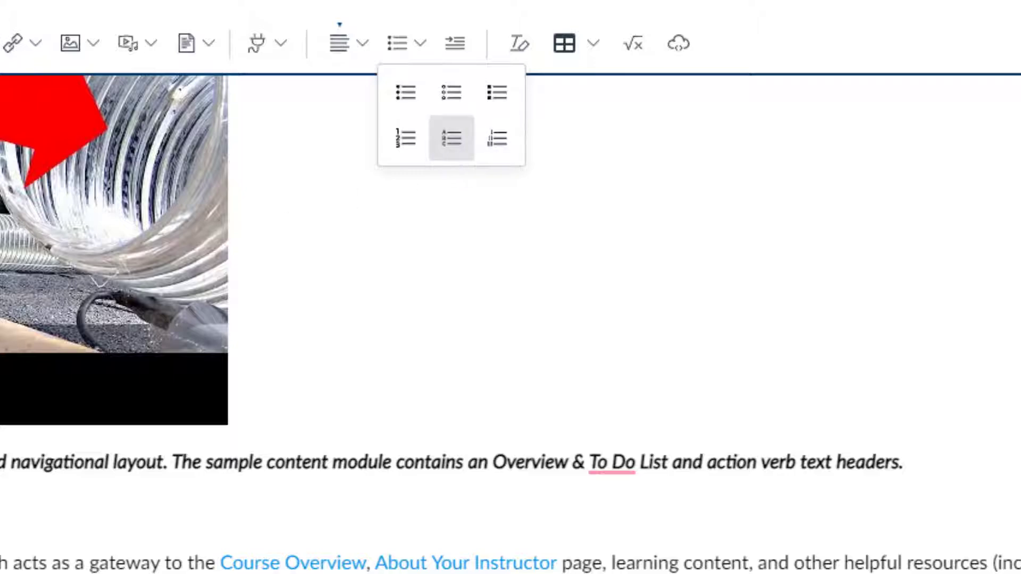
left_click(405, 93)
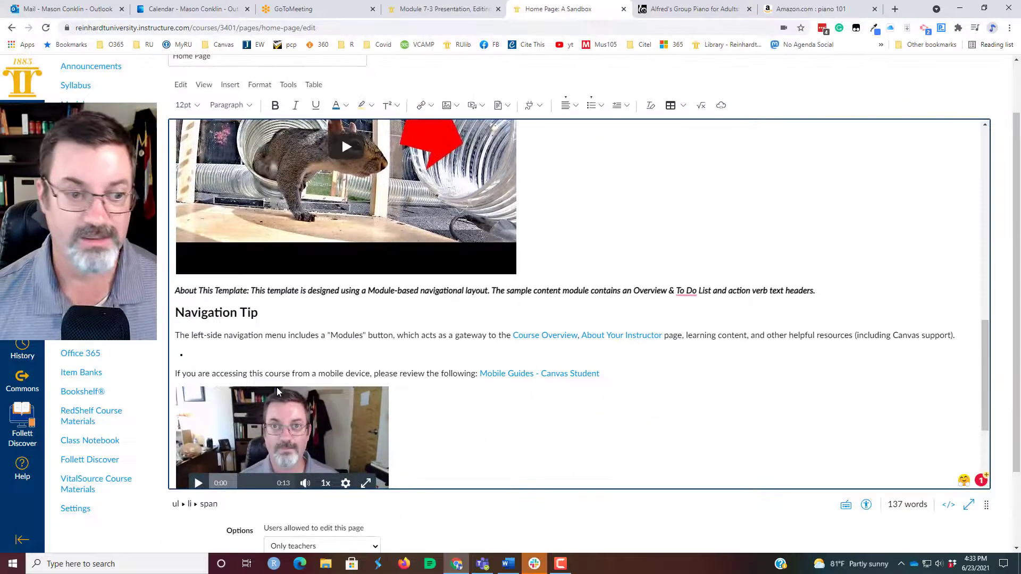
Step: Enter "You type the first bullet" as the first list item and add an indented, empty sub-bullet beneath it
type("You t")
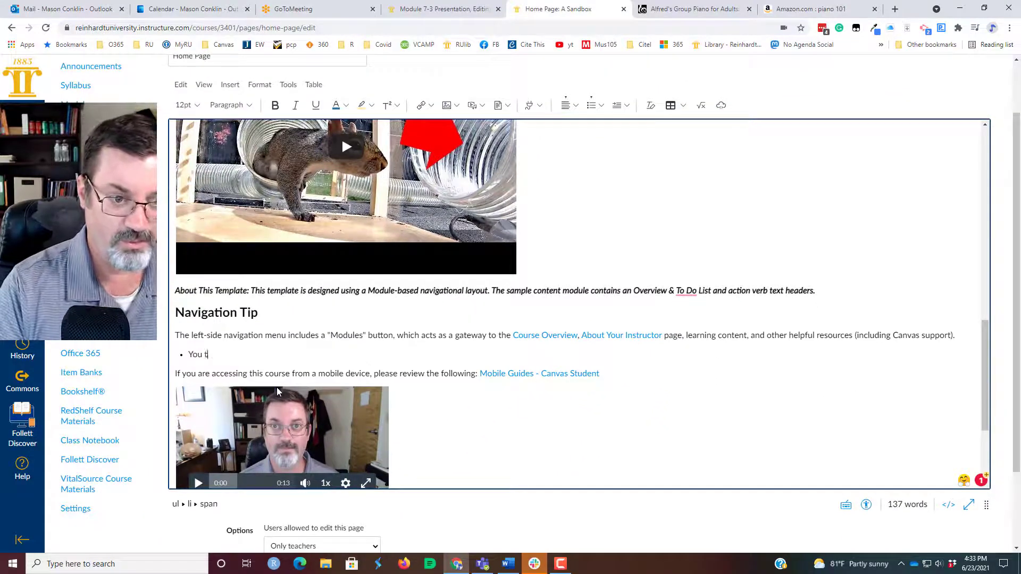
type("upe the")
key("BackSpace")
key("BackSpace")
key("BackSpace")
key("BackSpace")
key("BackSpace")
key("BackSpace")
key("BackSpace")
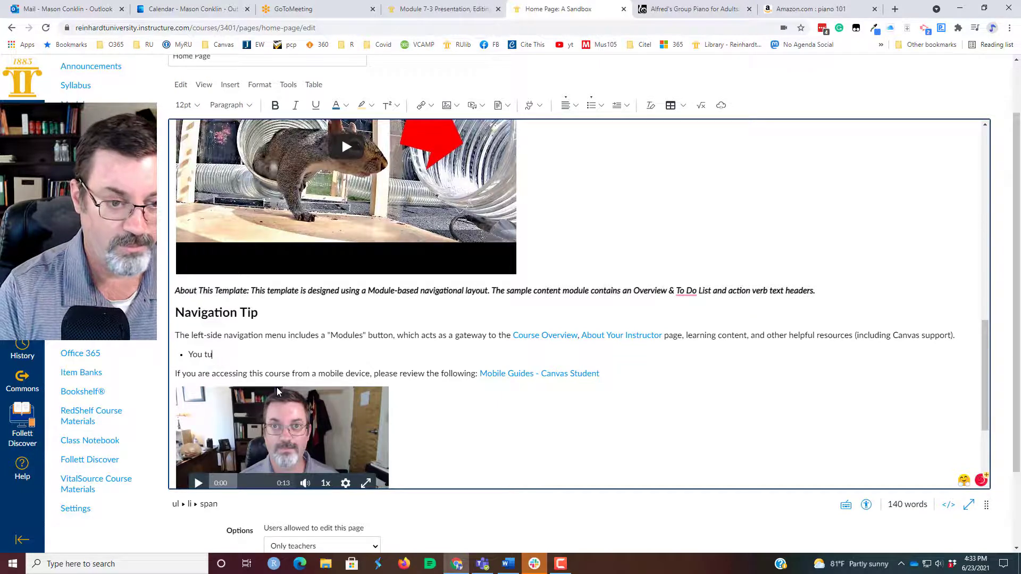
type("ype th")
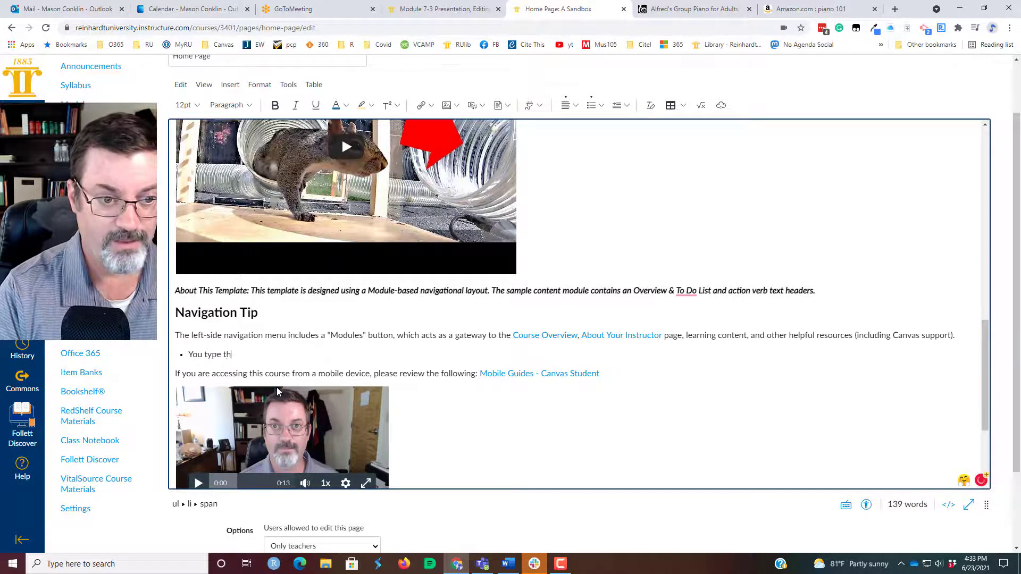
type("e first bullet")
key("Return")
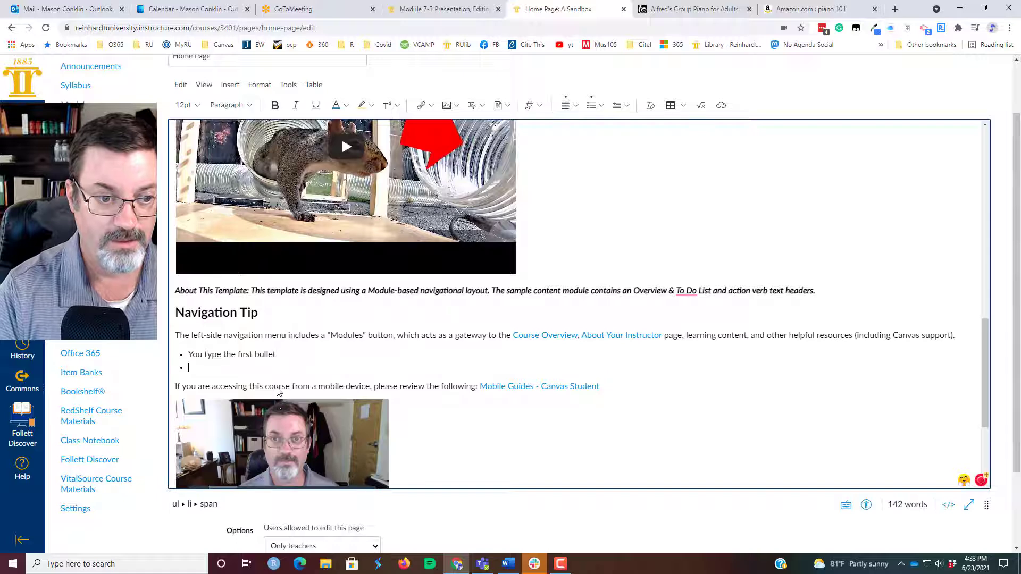
key("Tab")
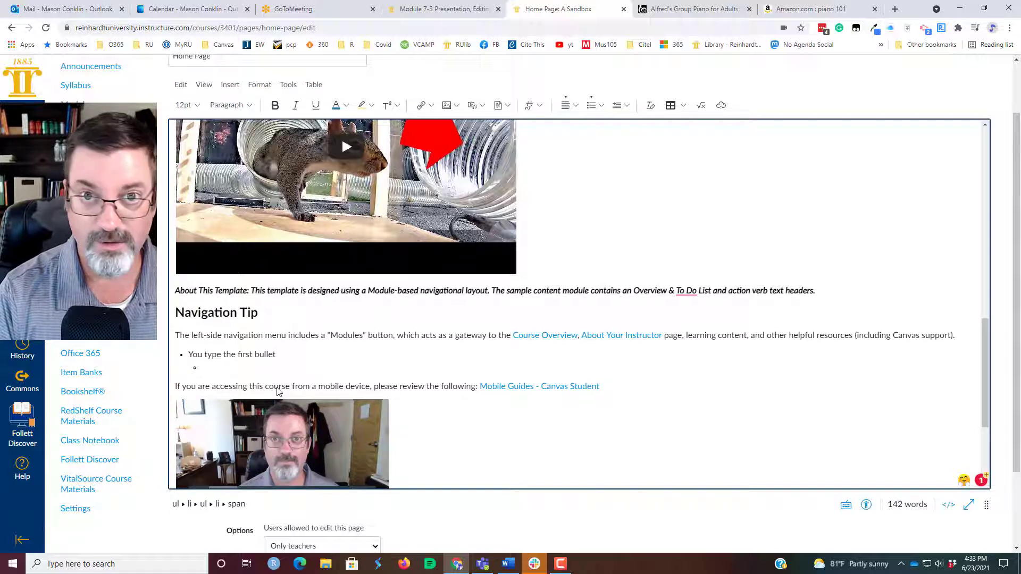
Step: Enter "Type the bullet under the first one" and "keep typing bullets" as two sub-bullets beneath the first list item
type("T")
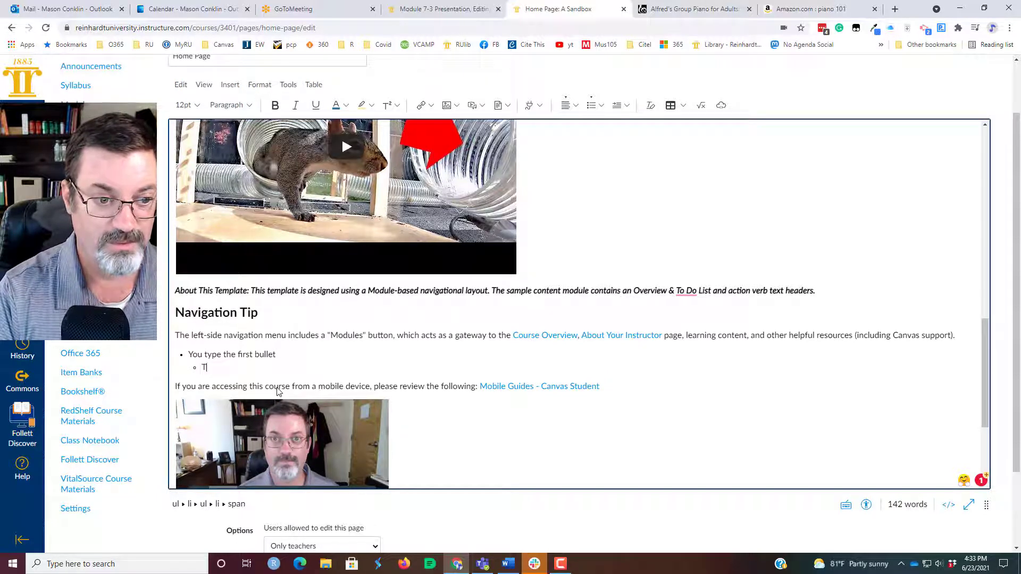
type("ype the b")
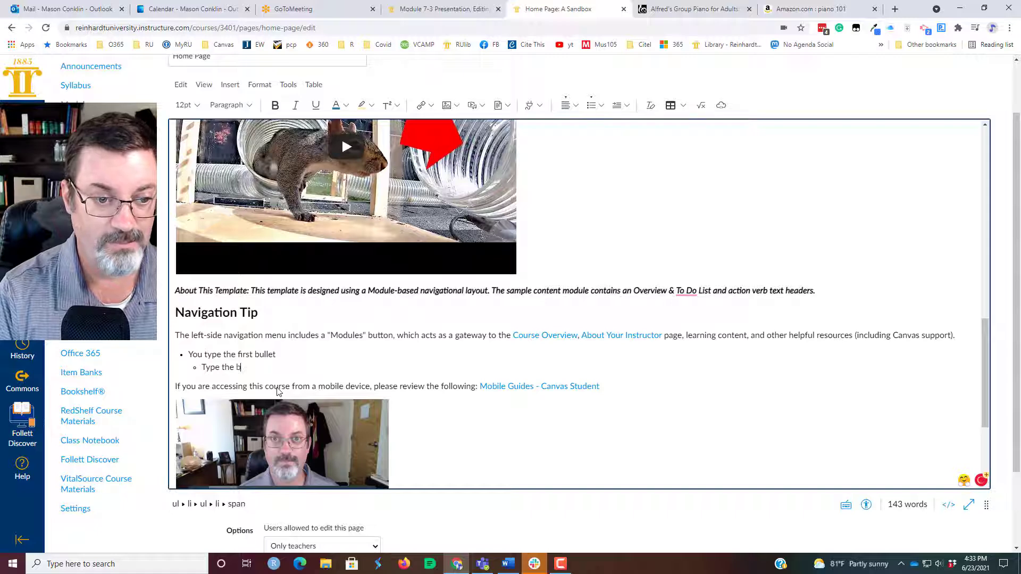
type("ullet under the first one")
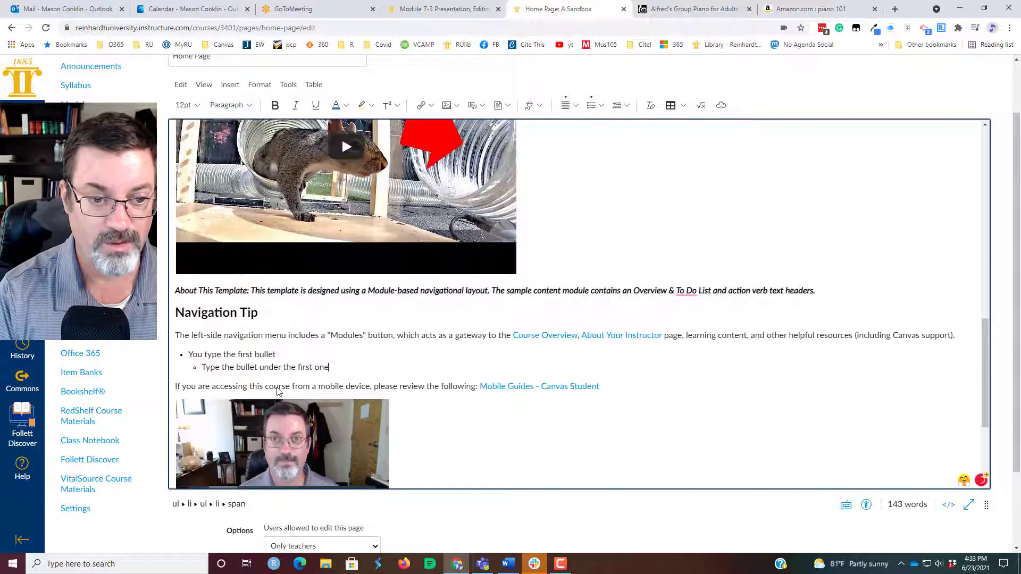
key("Return")
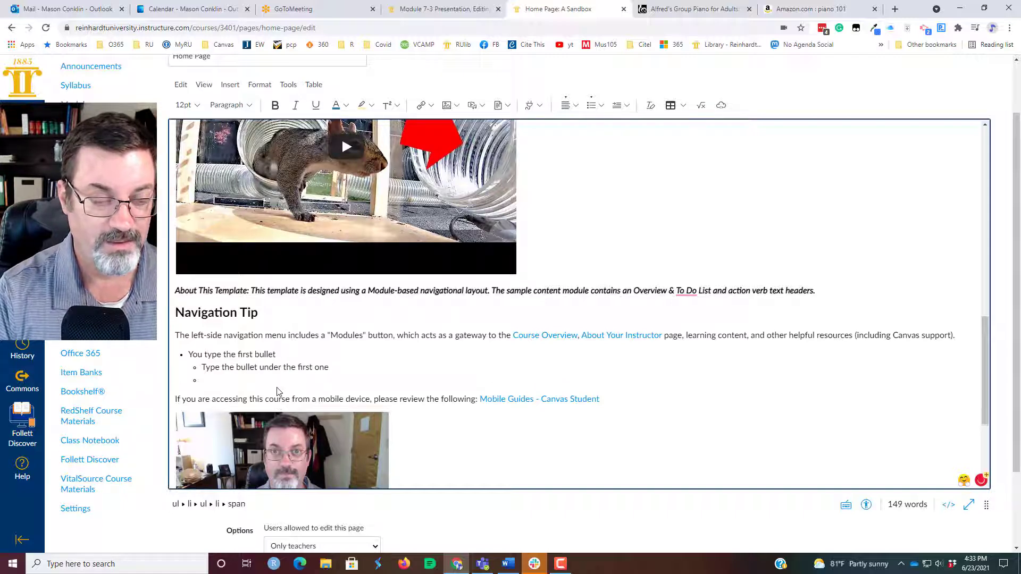
type("keep type")
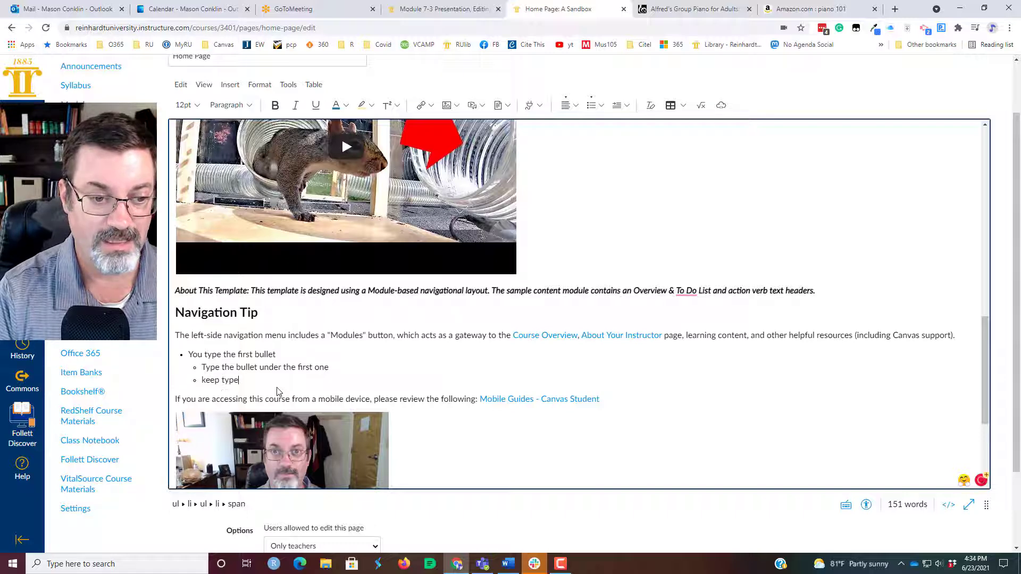
key("BackSpace")
type("ing bullets")
Step: Add a top-level bullet reading "Continue with your bulleted list." and accept the spelling correction "bulleted"
key("Return")
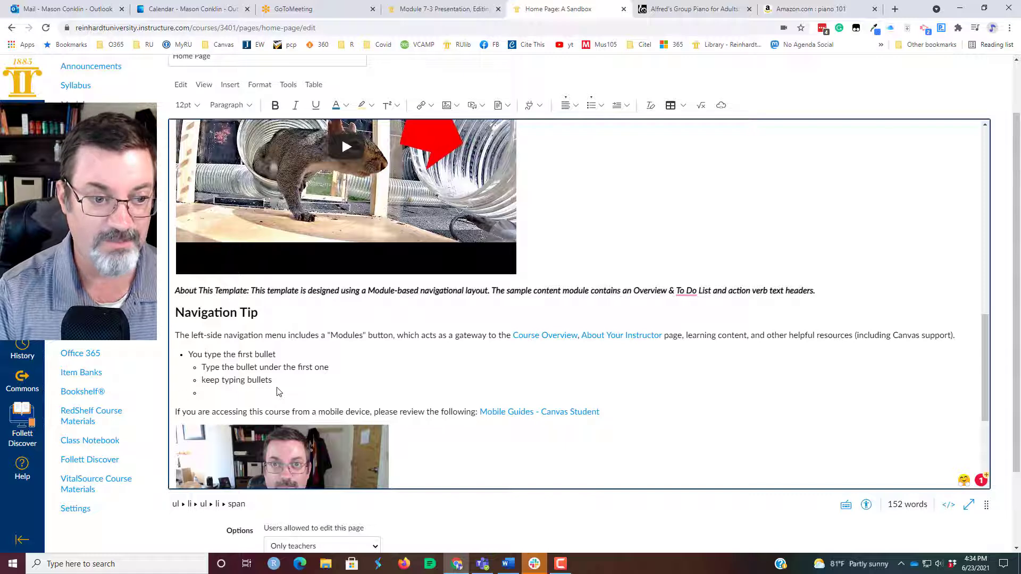
key("shift+Tab")
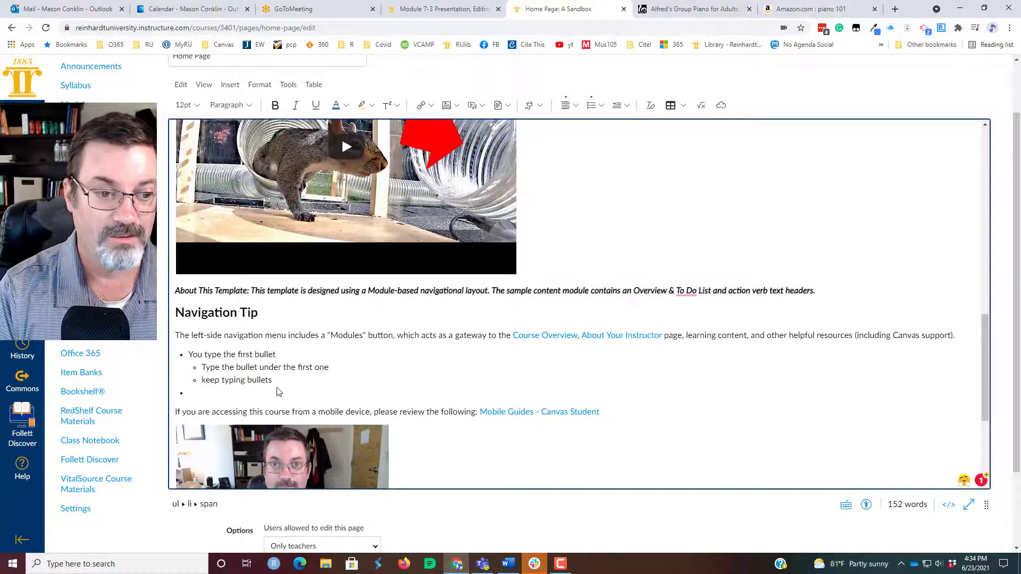
type("Continu")
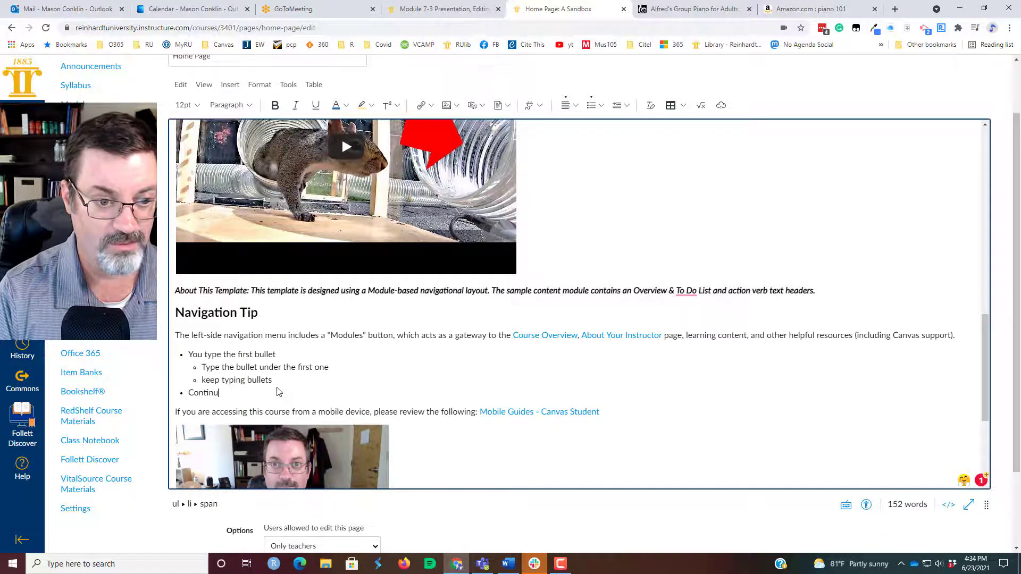
type("e with your bu")
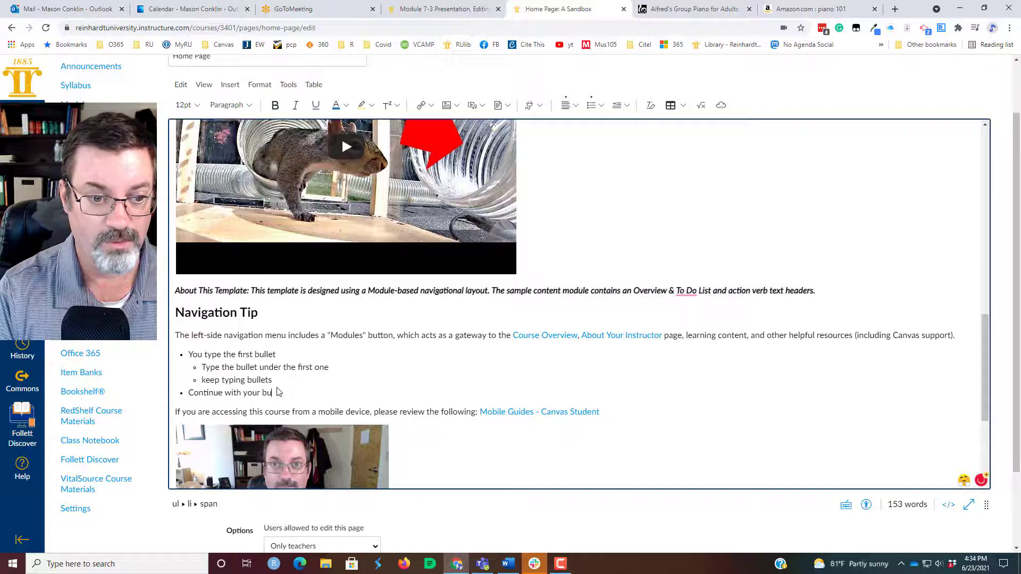
type("lleted")
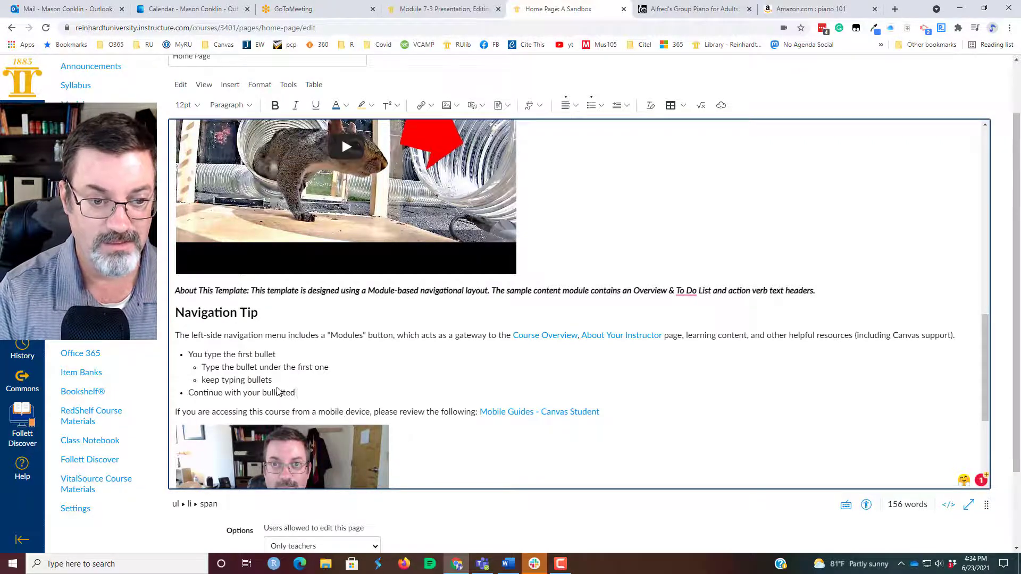
type(" list.")
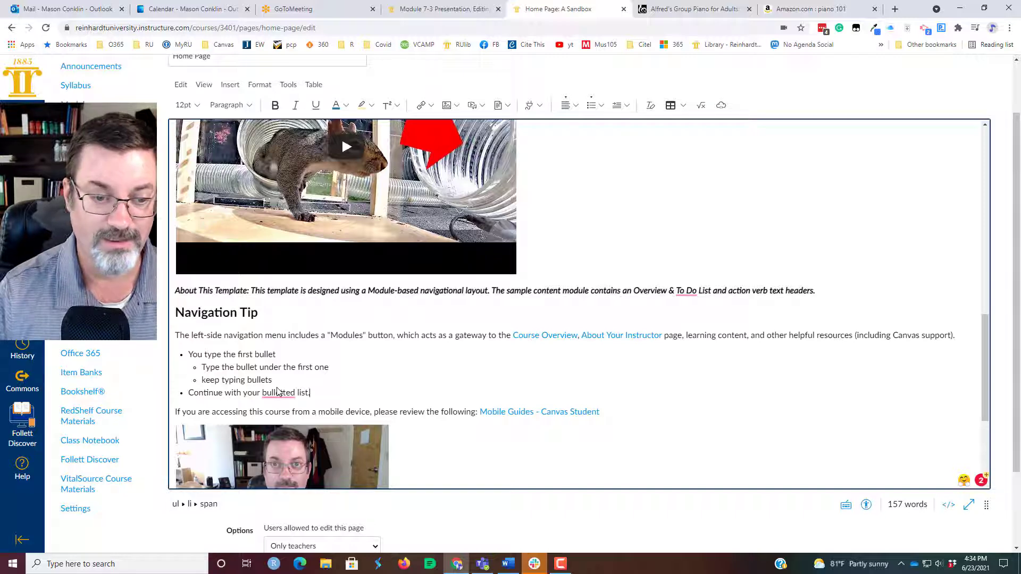
mouse_move(276, 392)
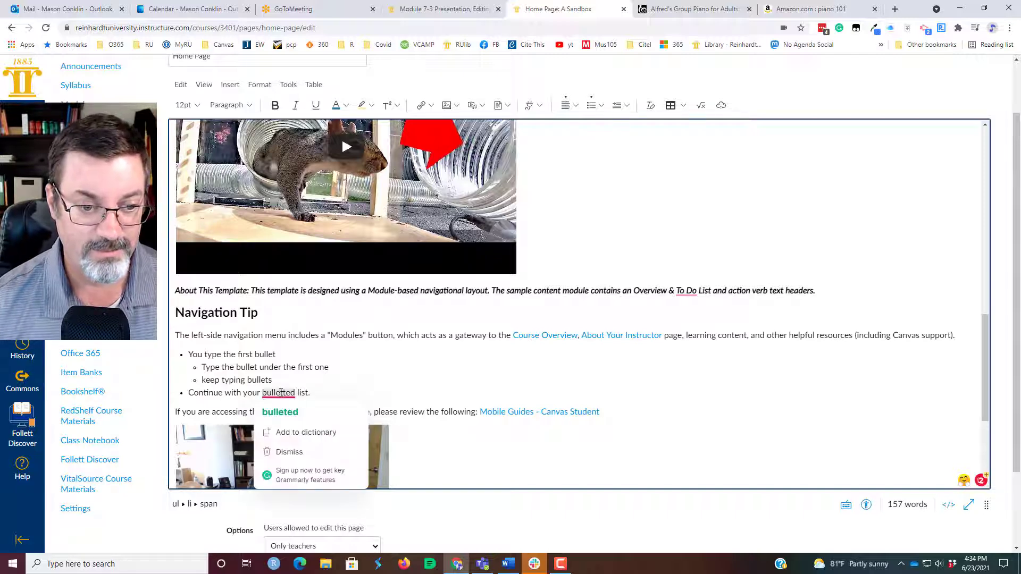
left_click(280, 413)
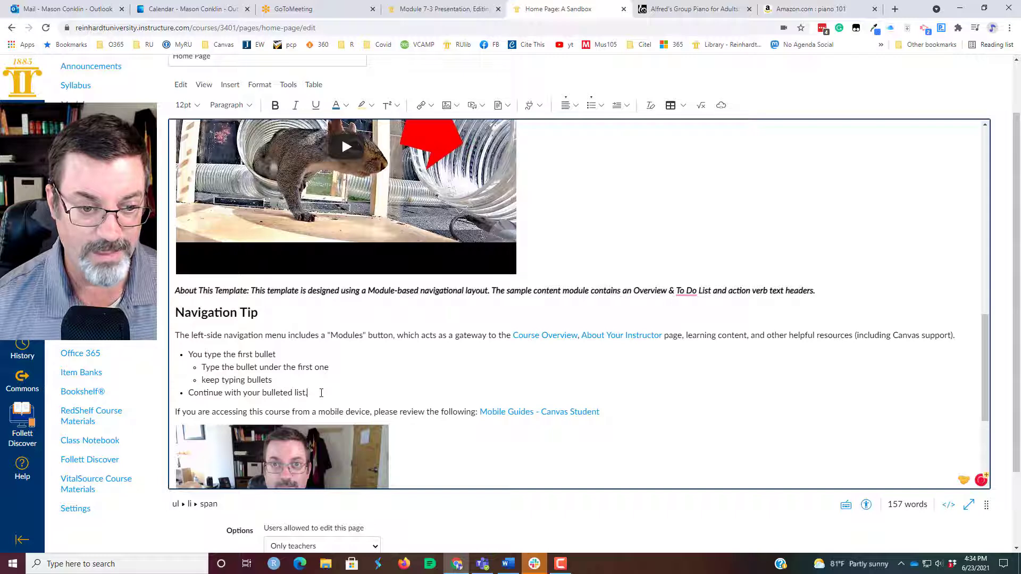
Step: End the bulleted list and start a numbered list below it with the items "First item" and "second item"
key("Return")
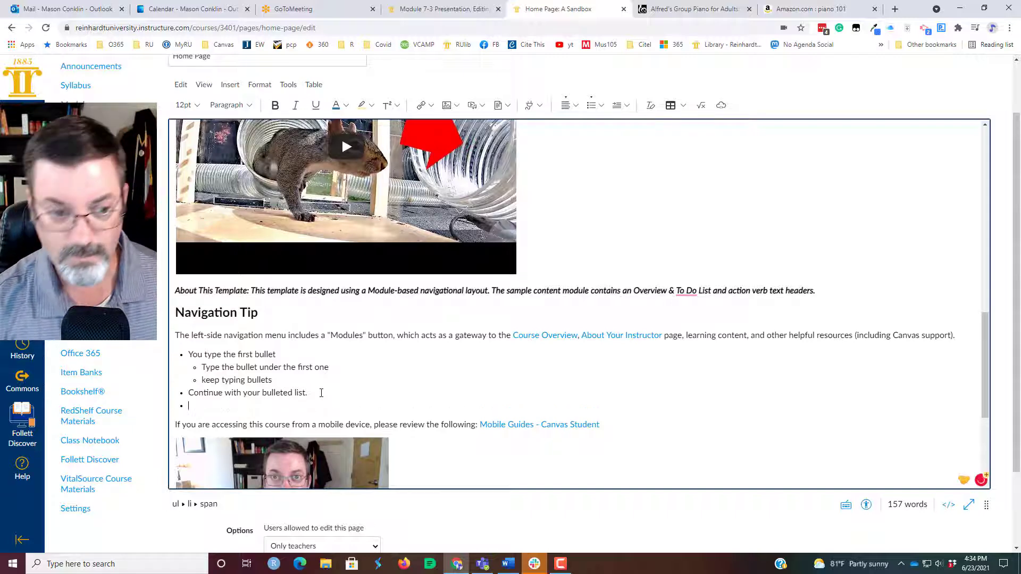
key("Return")
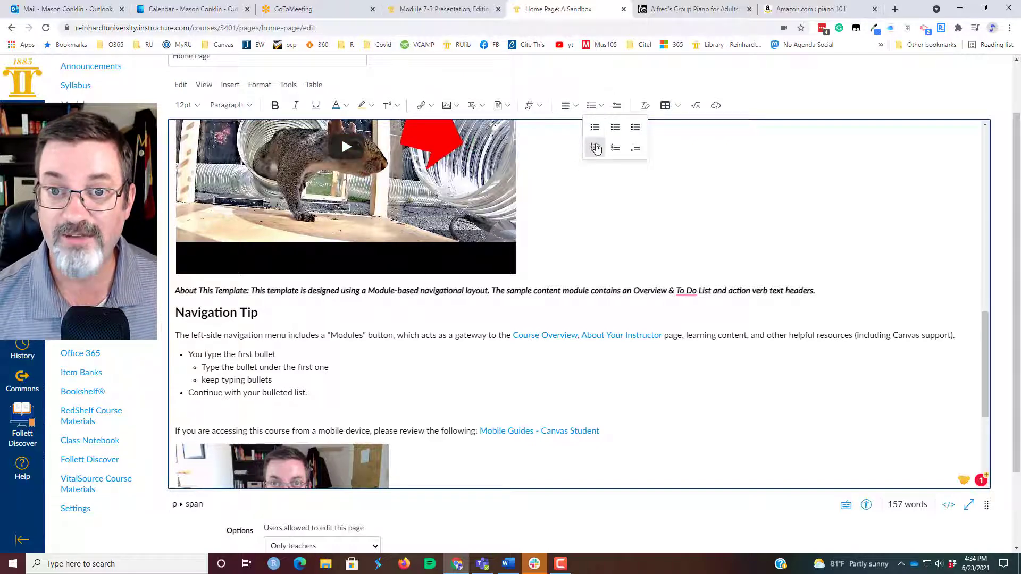
left_click(594, 147)
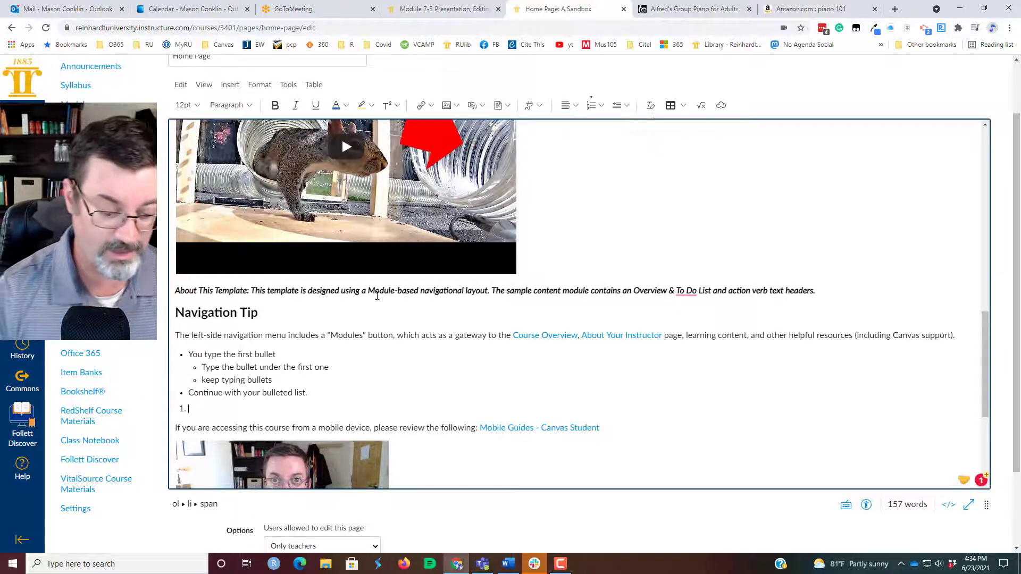
type("First item")
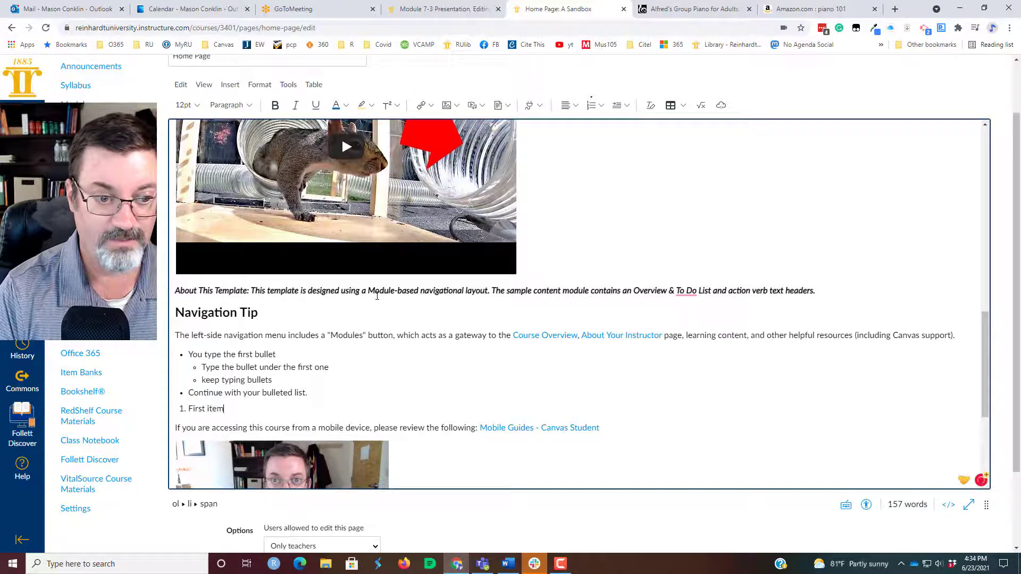
key("Return")
type("second ")
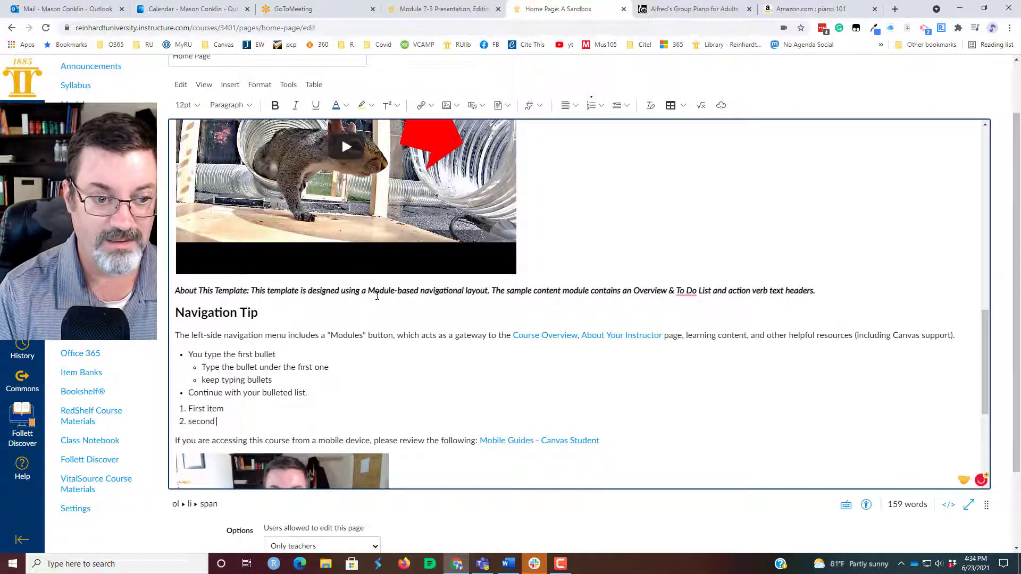
type("item")
Step: Add two indented items beneath "second item": "nested under second item" and "second nested under 2"
key("Return")
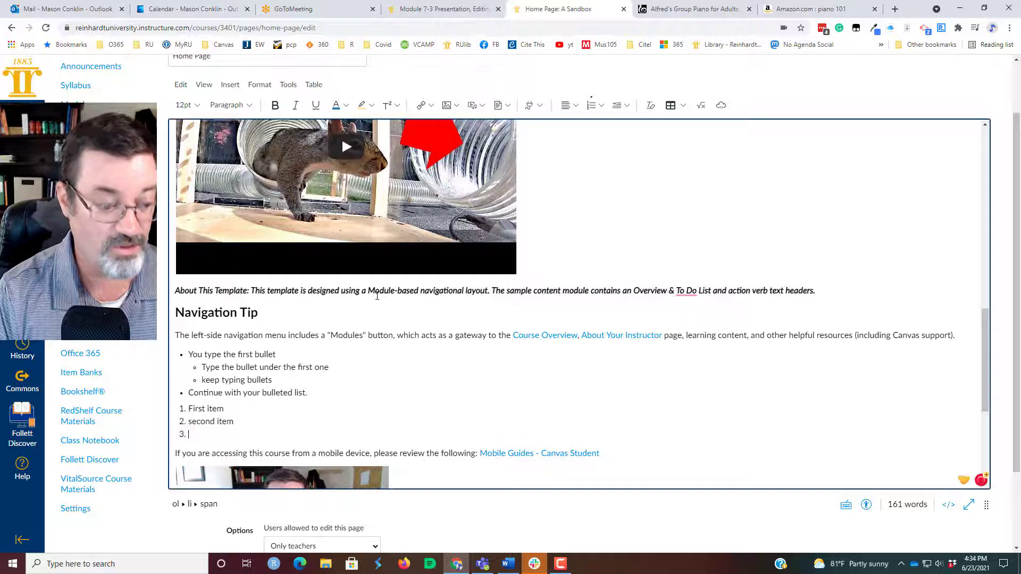
key("Tab")
type("nest")
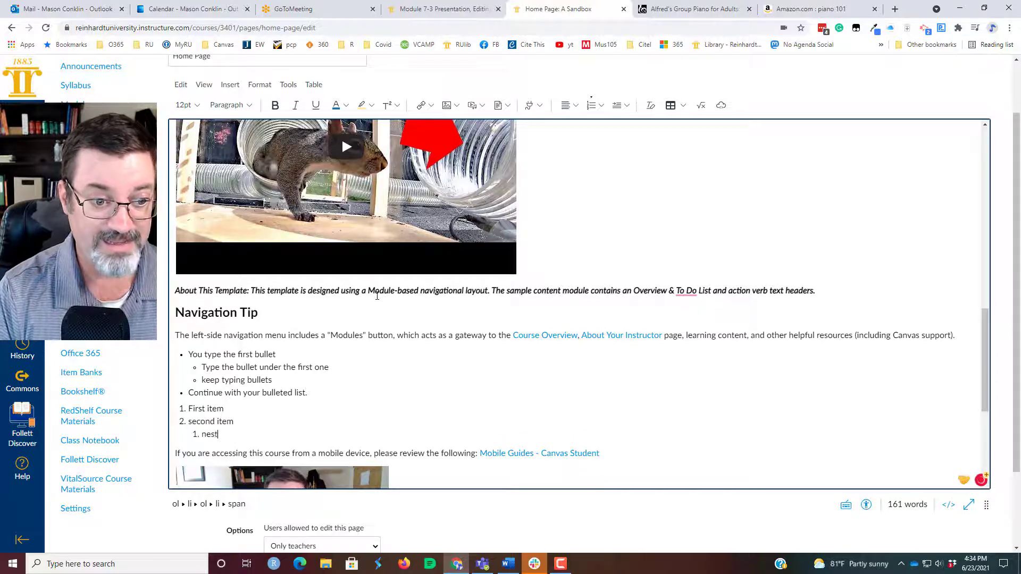
type("ed under secon")
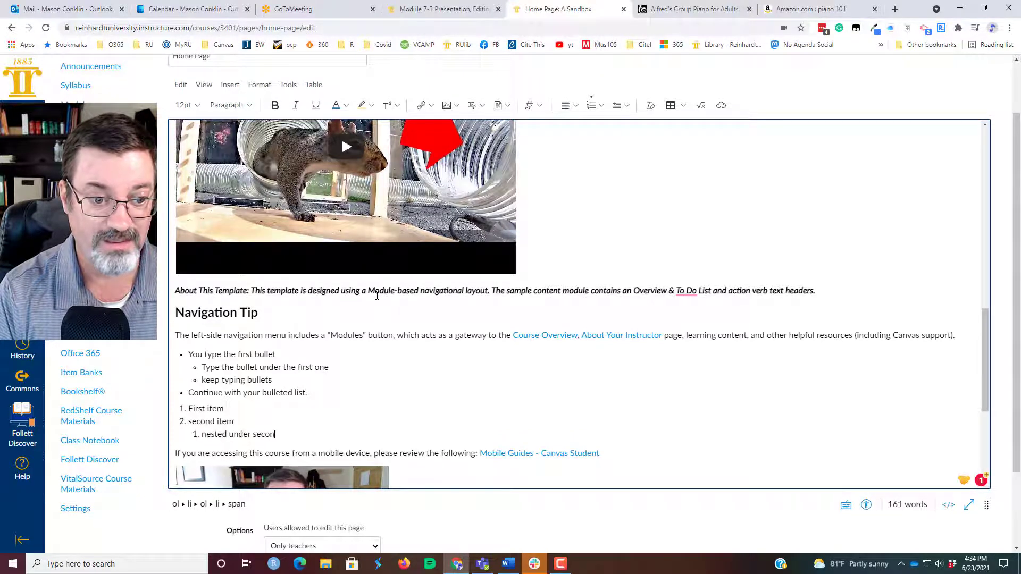
type("d item")
key("Return")
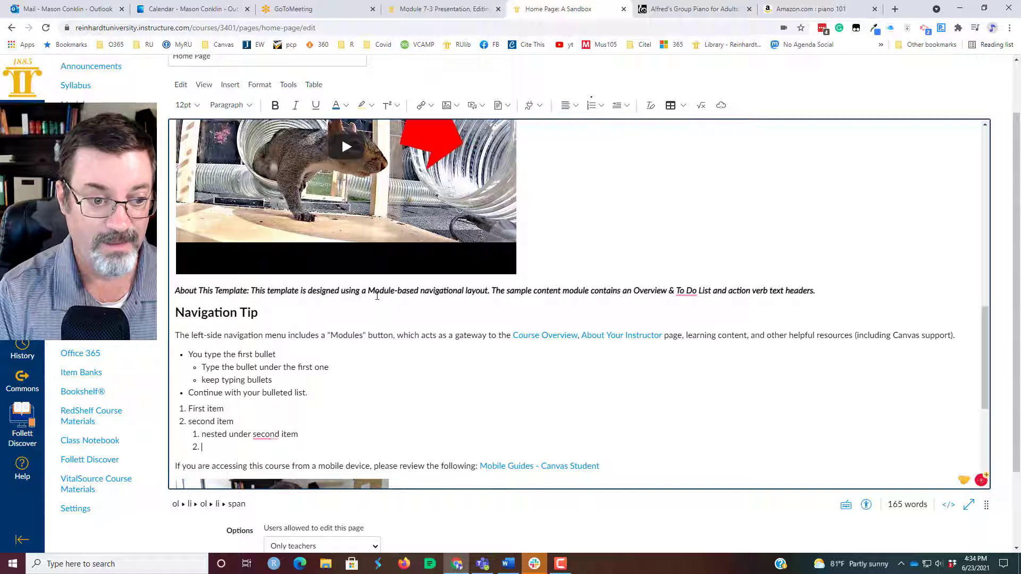
type("second nest")
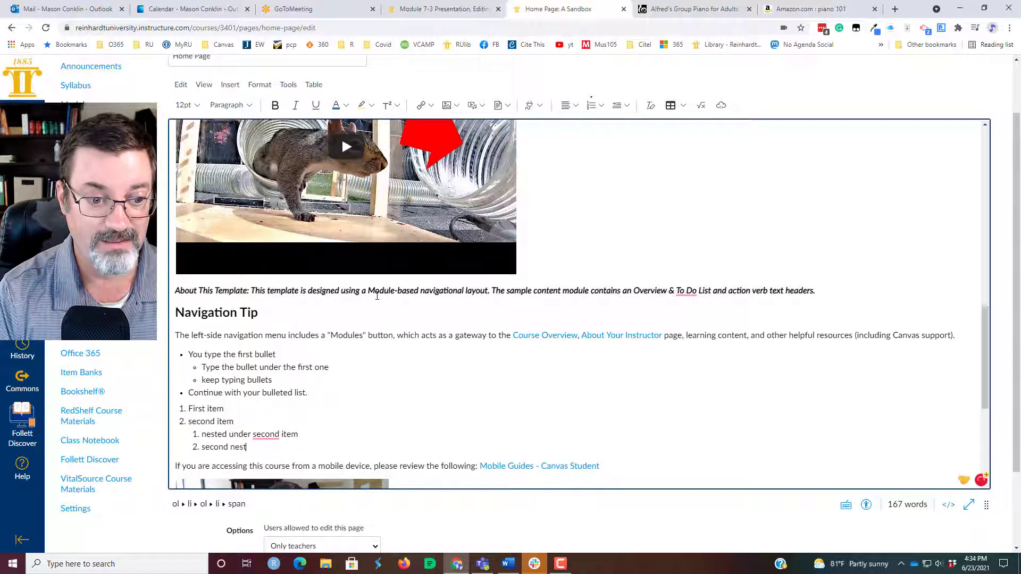
type("ed under 2")
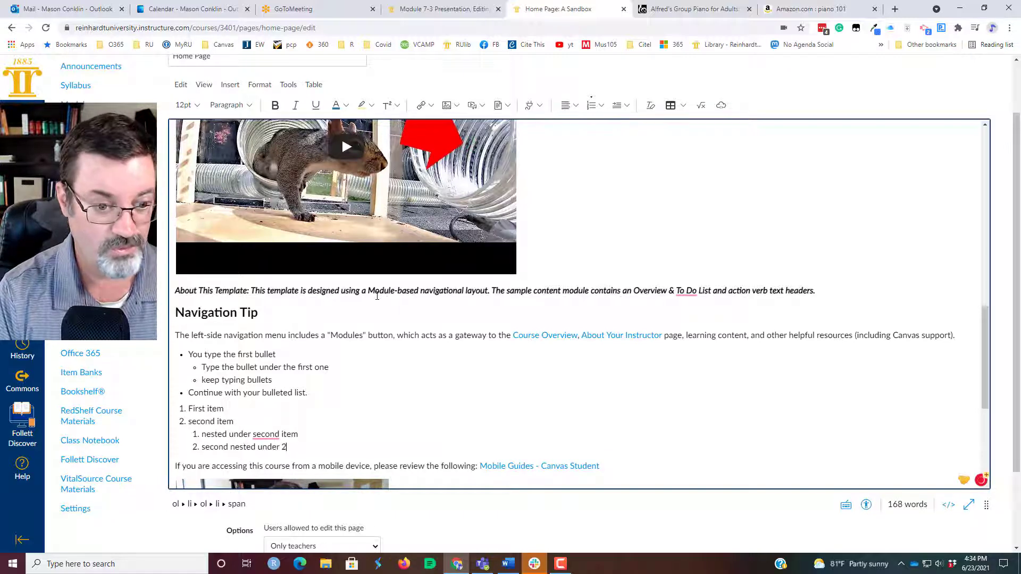
Step: Add a new item at the numbered list's top level reading "Third item."
key("Return")
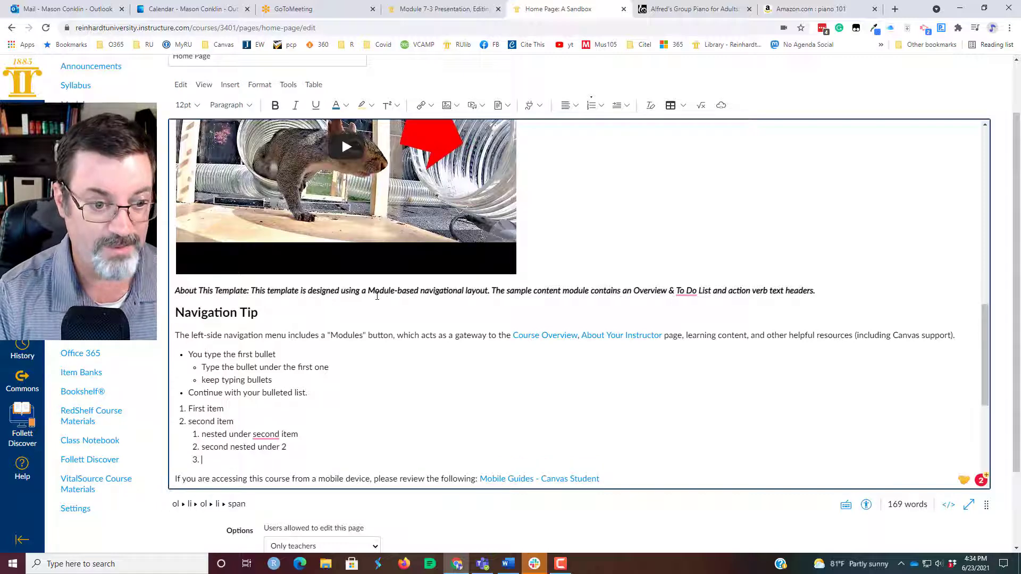
key("shift+Tab")
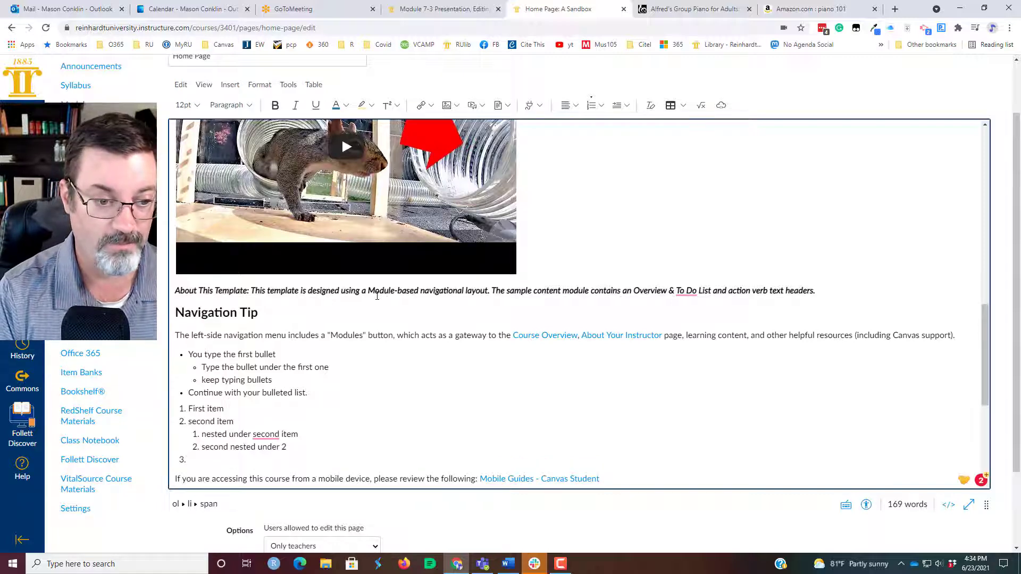
type("Third item.")
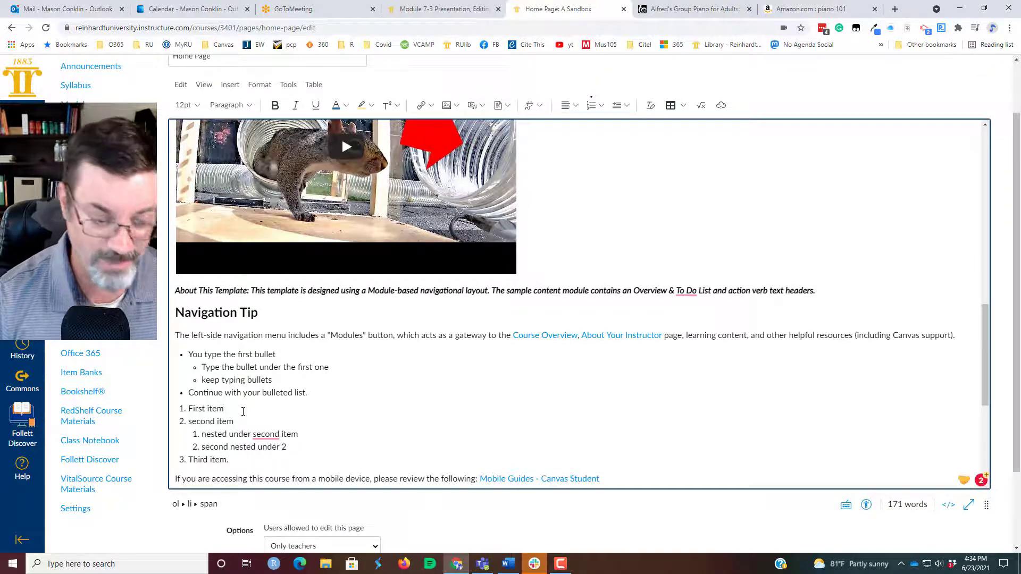
Step: Insert a new numbered item reading "It renumbers for you!" directly after "First item"
left_click(243, 411)
key("Return")
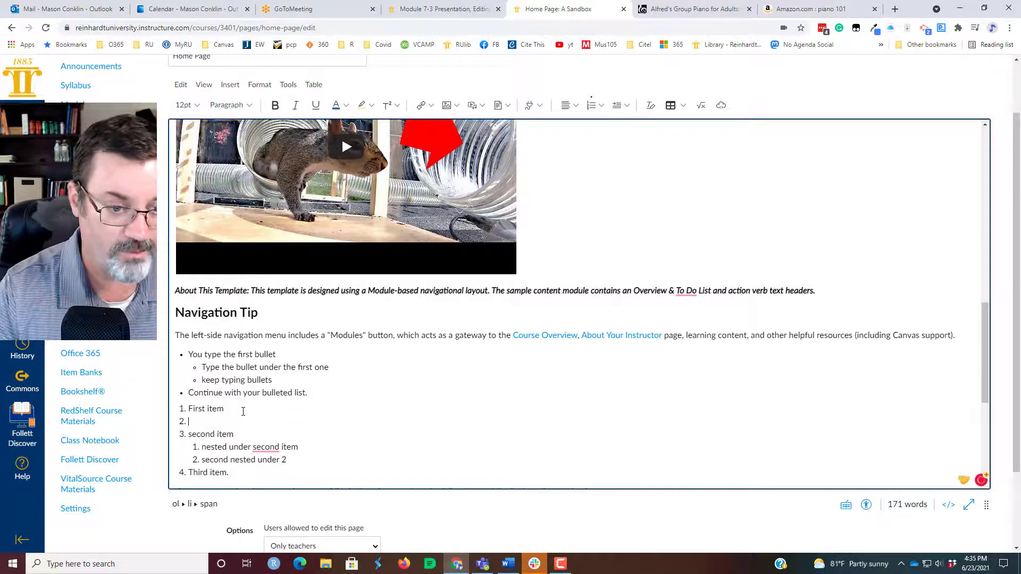
type("It renumbers for you!")
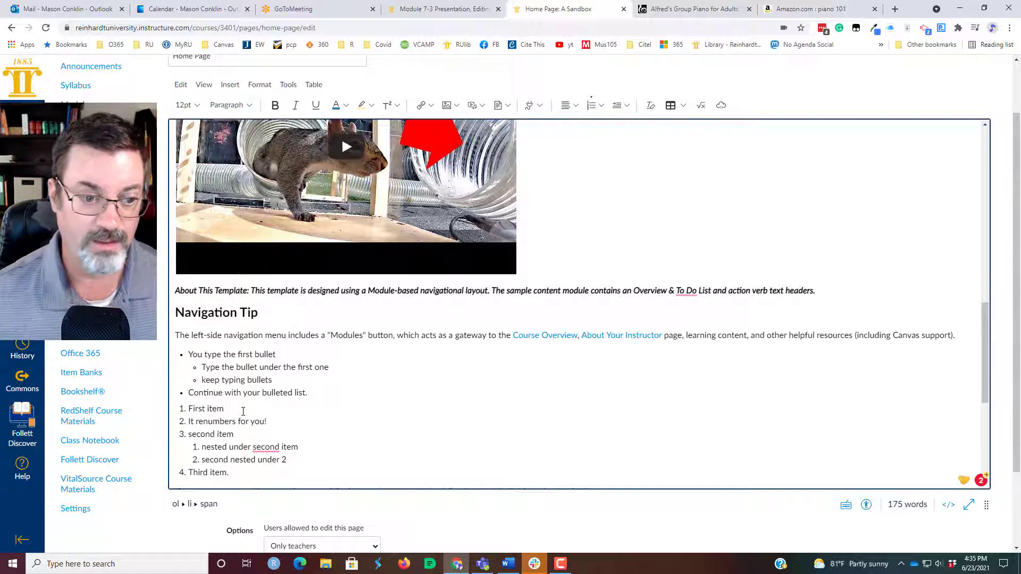
Step: Try uppercase-letter numbering and then Roman-numeral numbering on the entire numbered list
scroll(243, 411, "down", 1)
left_click_drag(232, 419, 187, 356)
left_click(605, 106)
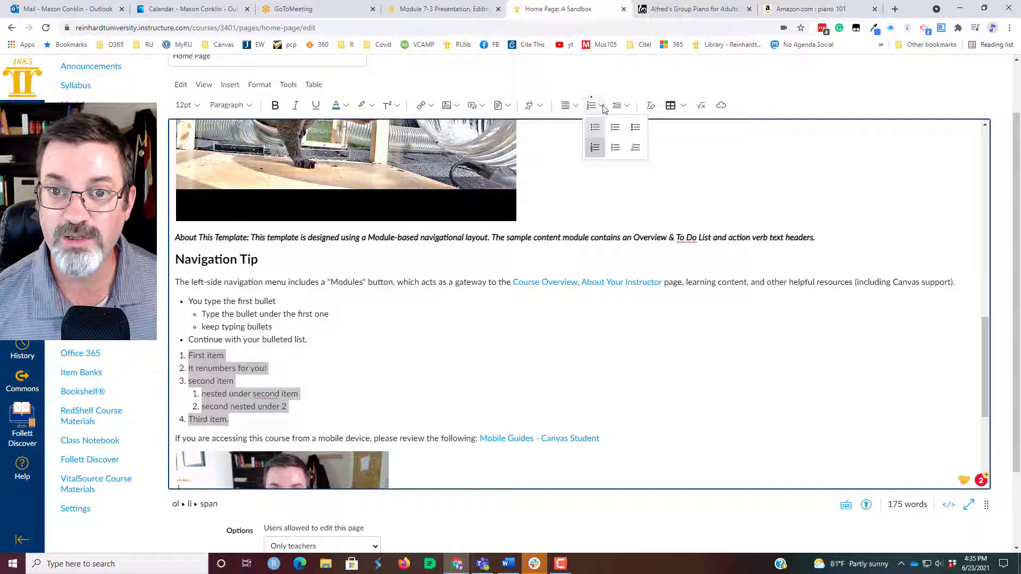
left_click(614, 152)
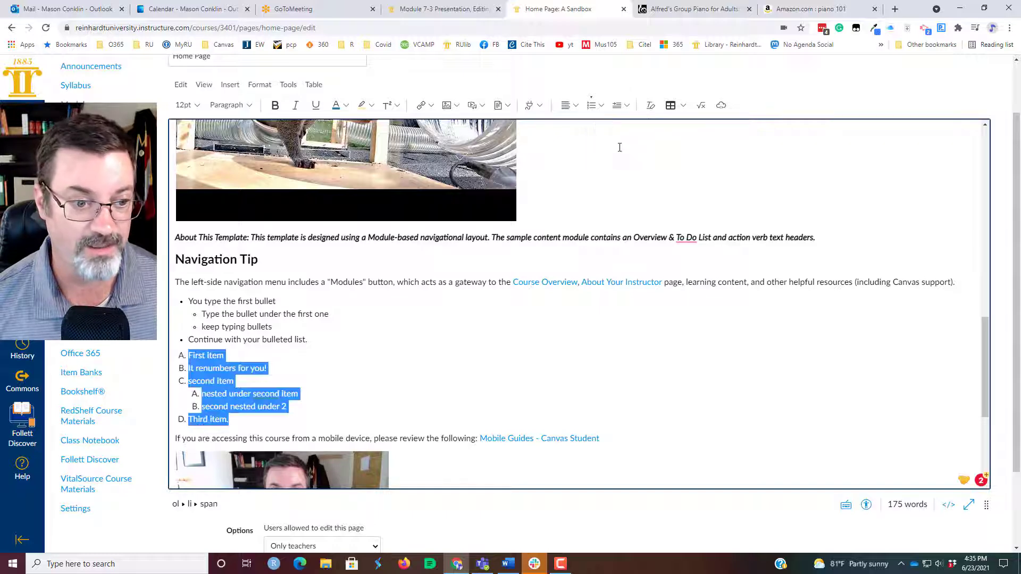
left_click(602, 106)
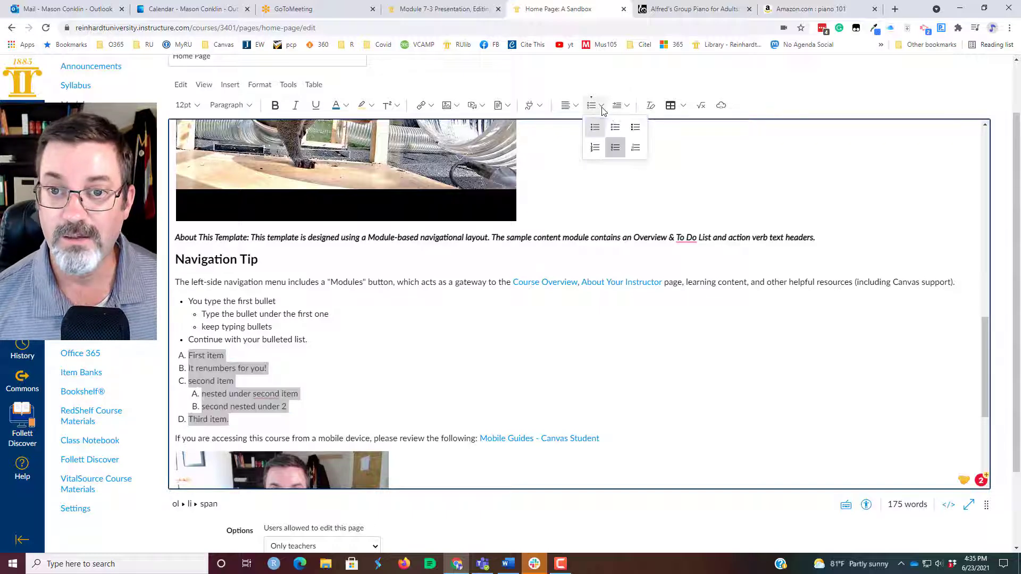
left_click(635, 150)
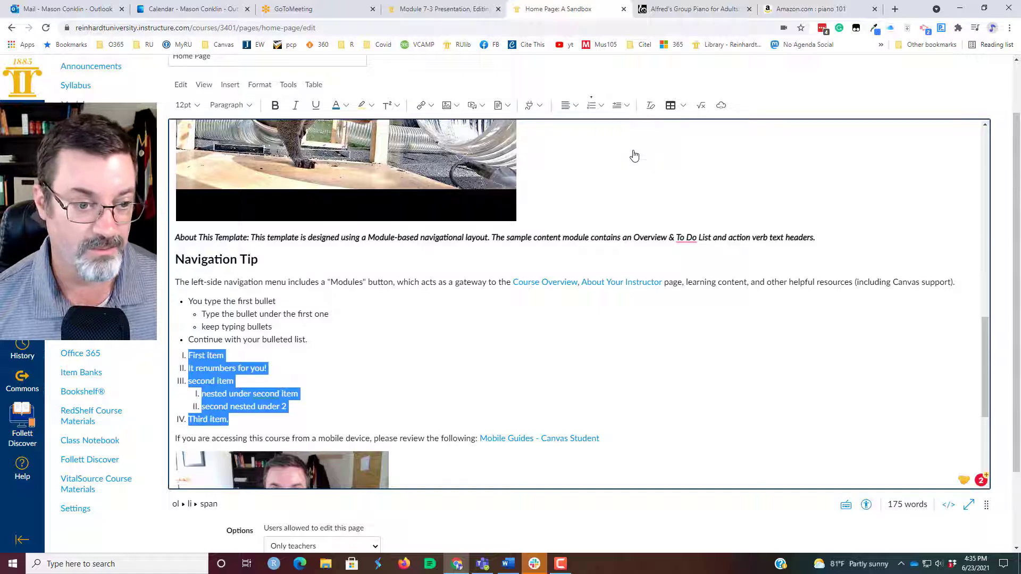
Step: Convert the whole list from "First item" to "Third item." to hollow circle bullets, and switch it to solid square bullets
left_click(600, 107)
left_click(614, 127)
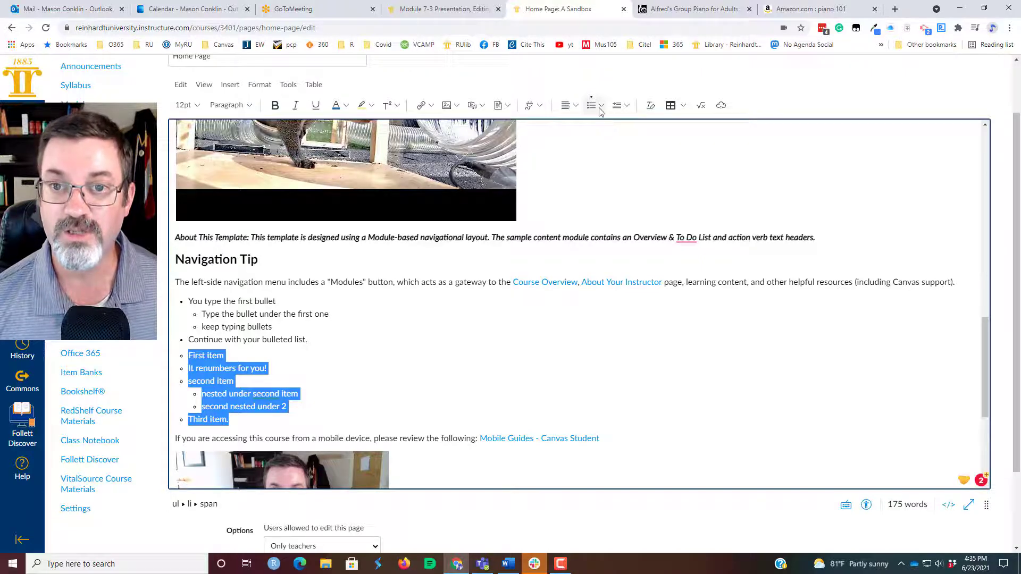
left_click(601, 106)
left_click(634, 130)
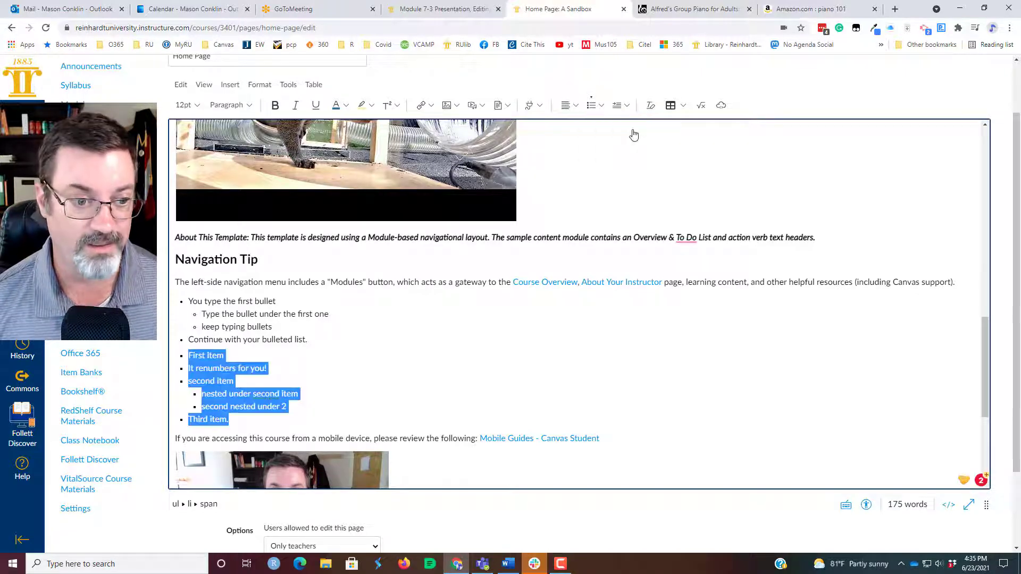
Step: Remove the bullets from the lines "First item" through "Third item.", and reapply the solid round bullet style to them
left_click(602, 107)
left_click(595, 127)
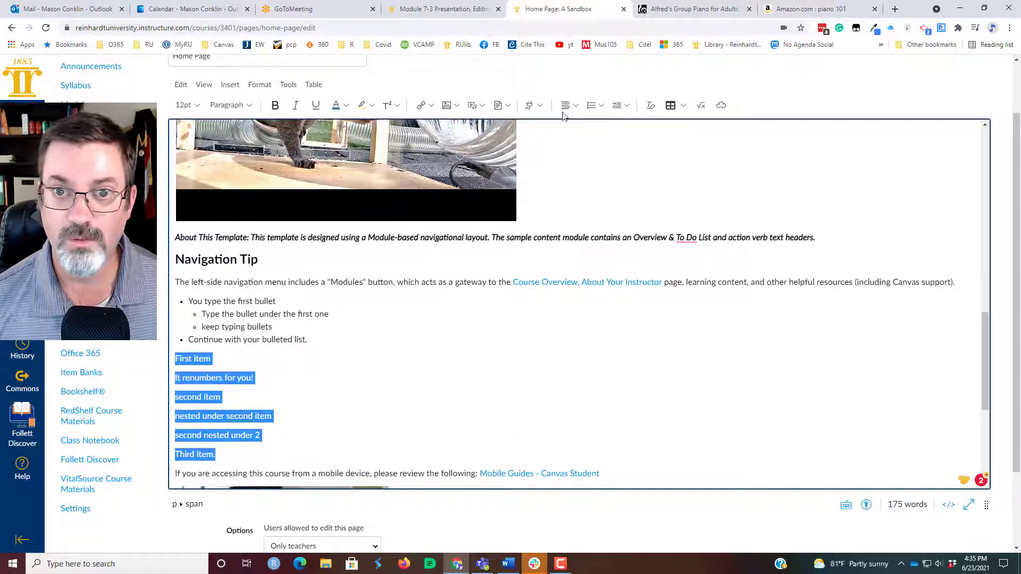
left_click(601, 106)
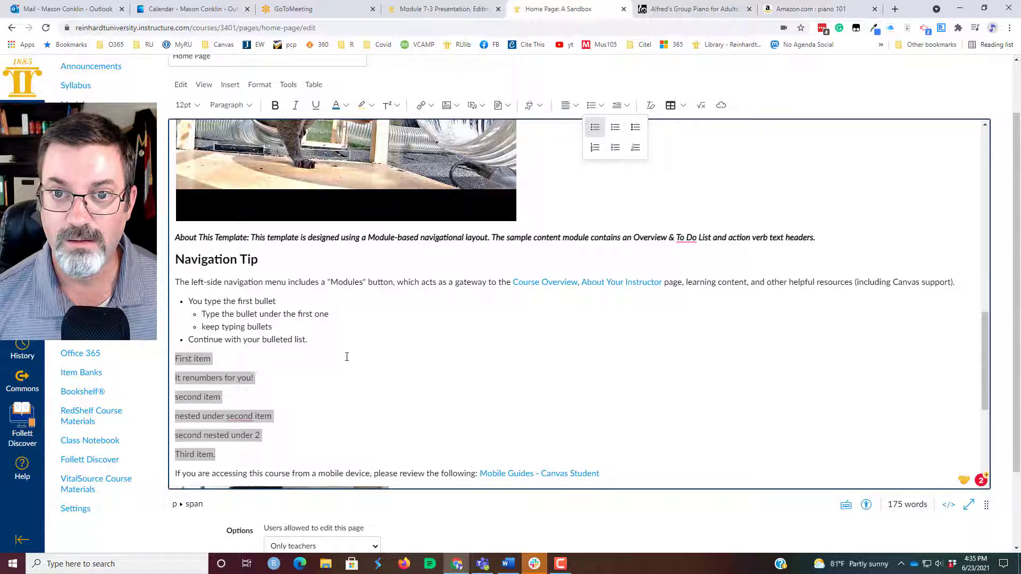
left_click(595, 127)
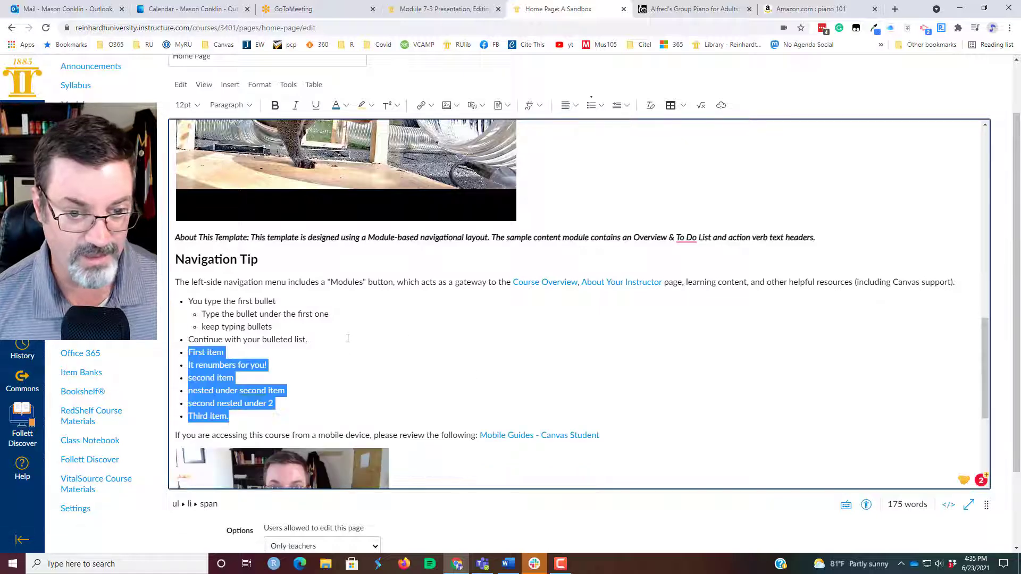
Step: Indent "It renumbers for you!", "second item" and "nested under second item" as sub-bullets beneath "First item"
left_click(250, 378)
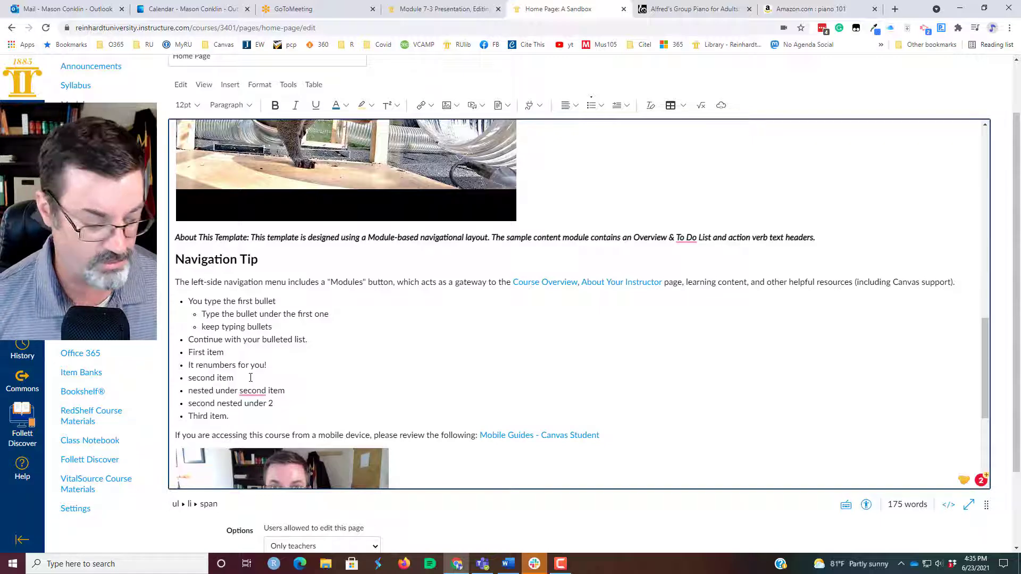
key("Tab")
key("Down")
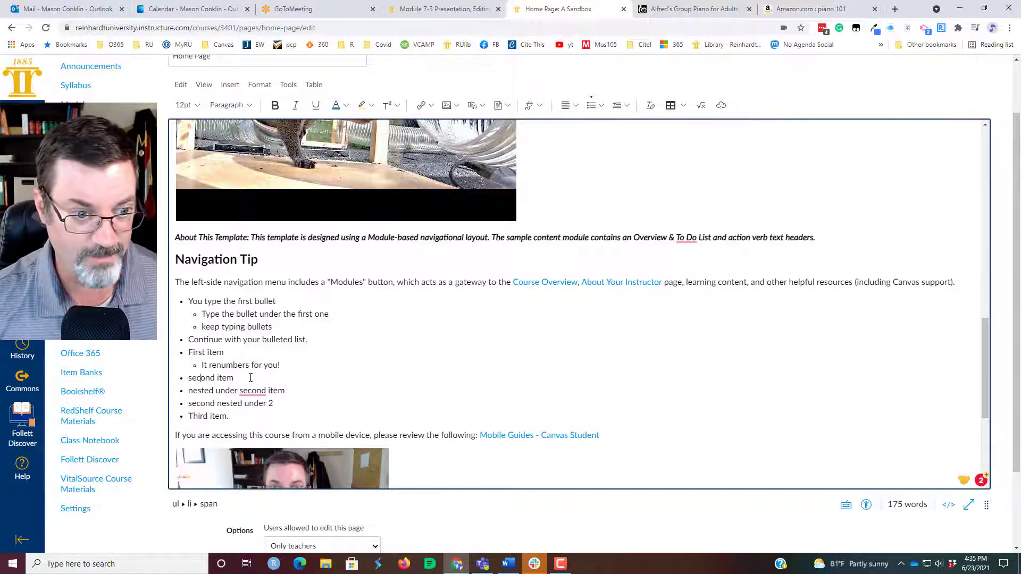
key("Tab")
key("Down")
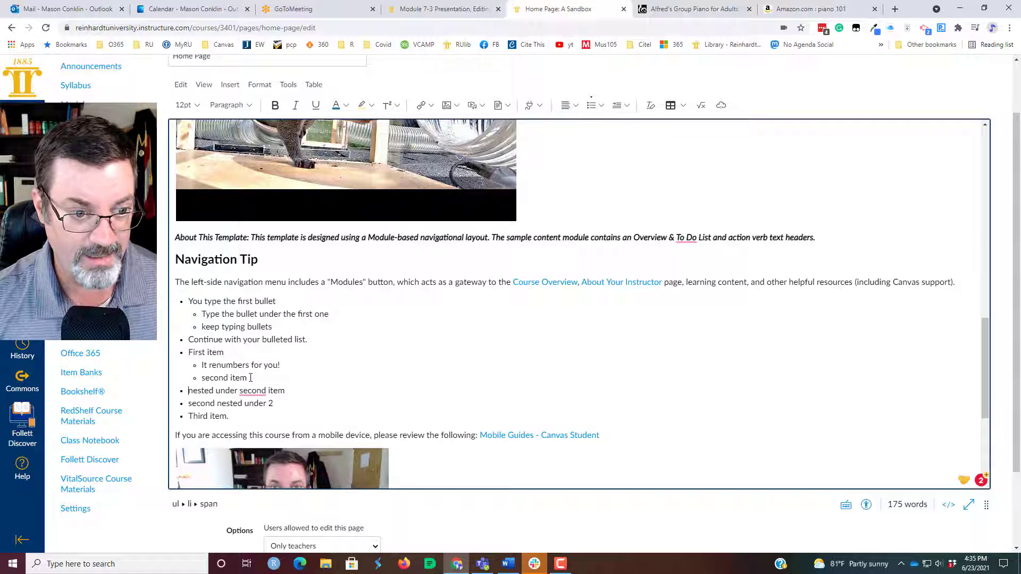
key("Tab")
key("Down")
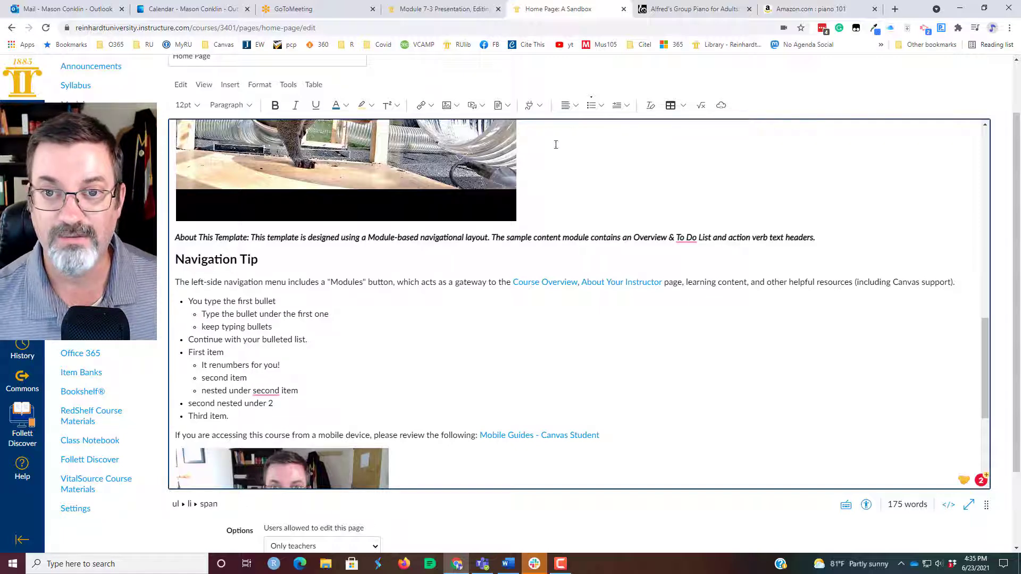
Step: End the bulleted list after "Third item." and insert a table of four columns and four rows below it
left_click(628, 106)
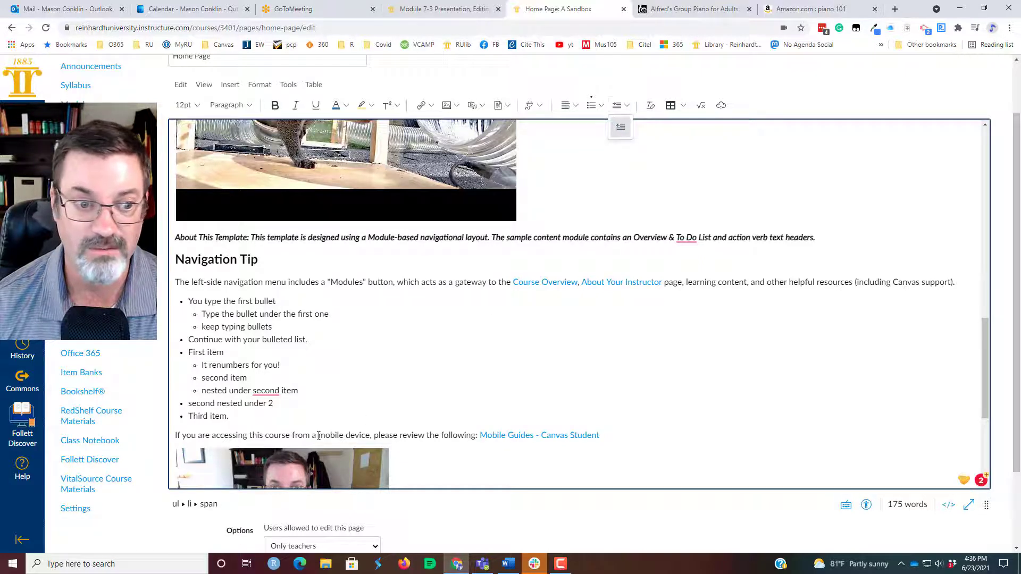
left_click(253, 423)
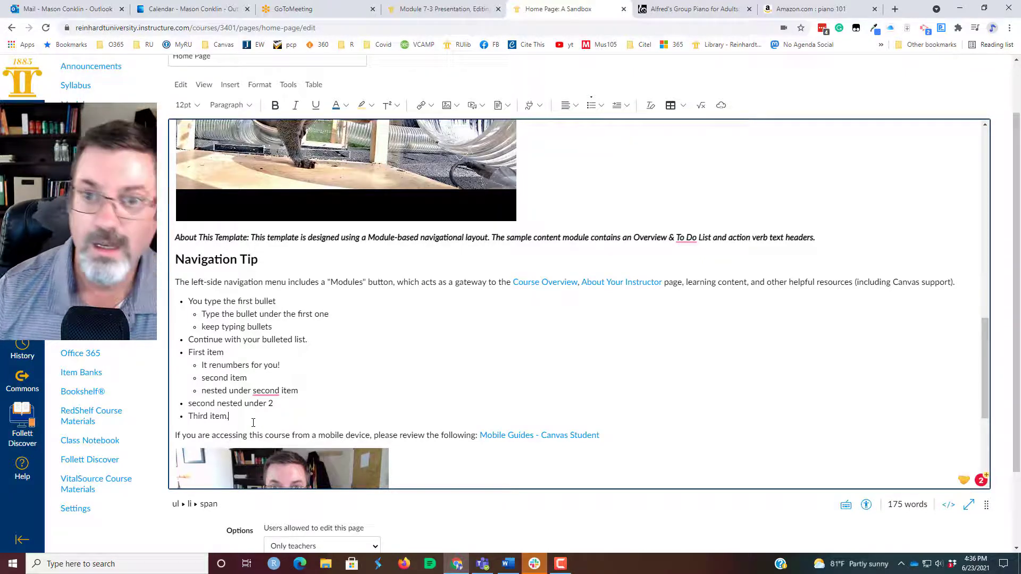
key("Return")
key("Return")
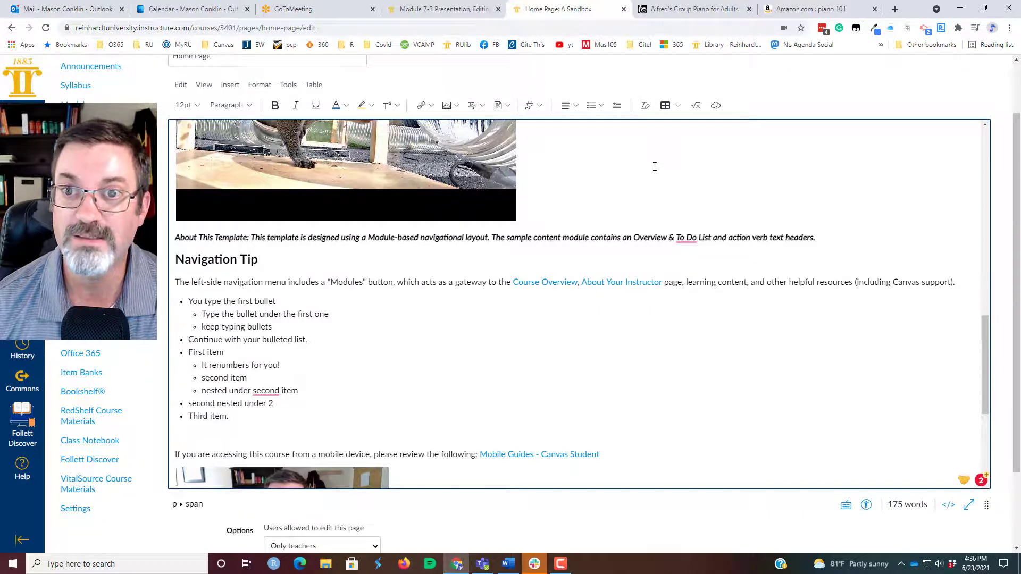
left_click(680, 109)
mouse_move(681, 126)
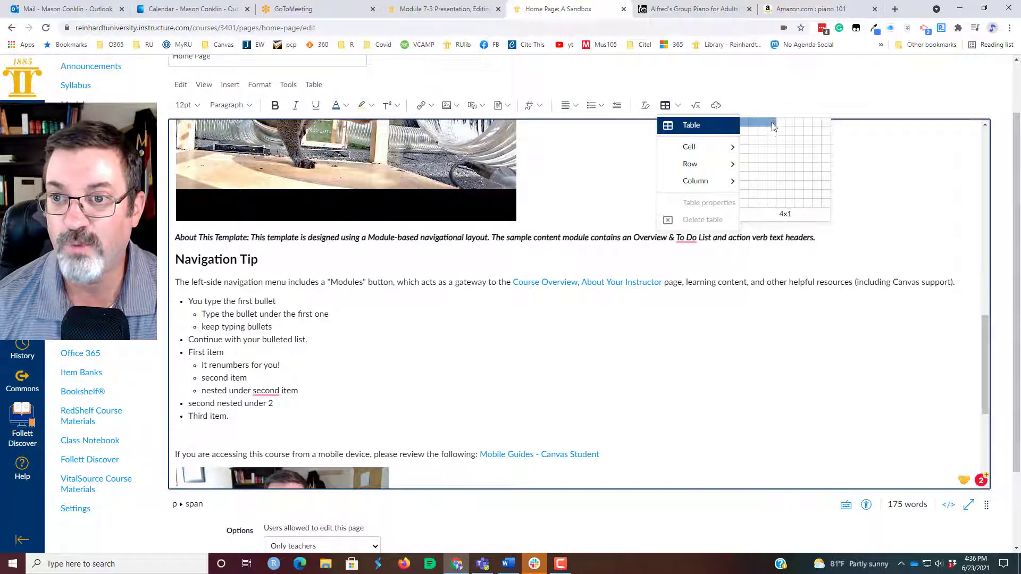
left_click(776, 151)
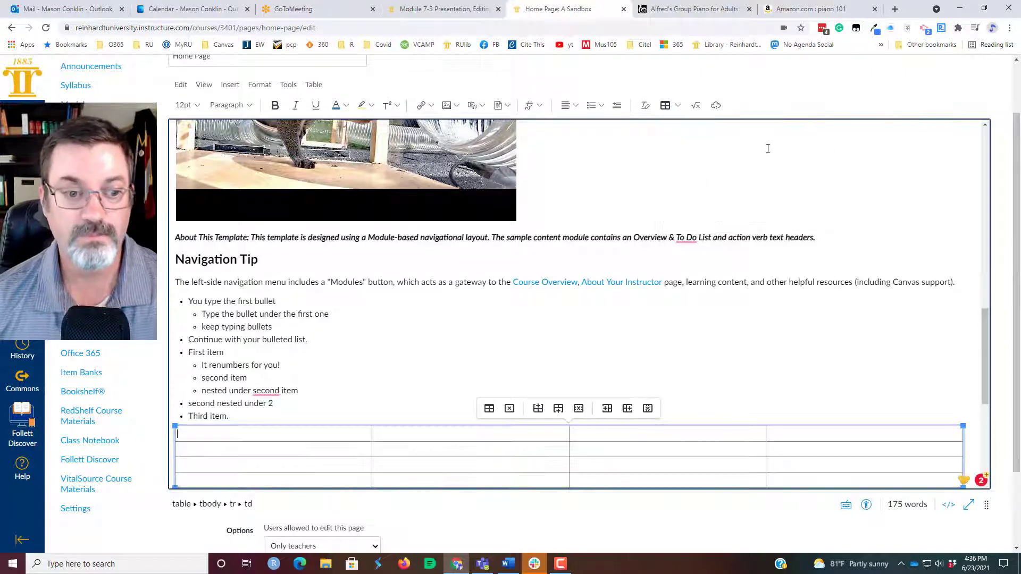
scroll(540, 281, "down", 1)
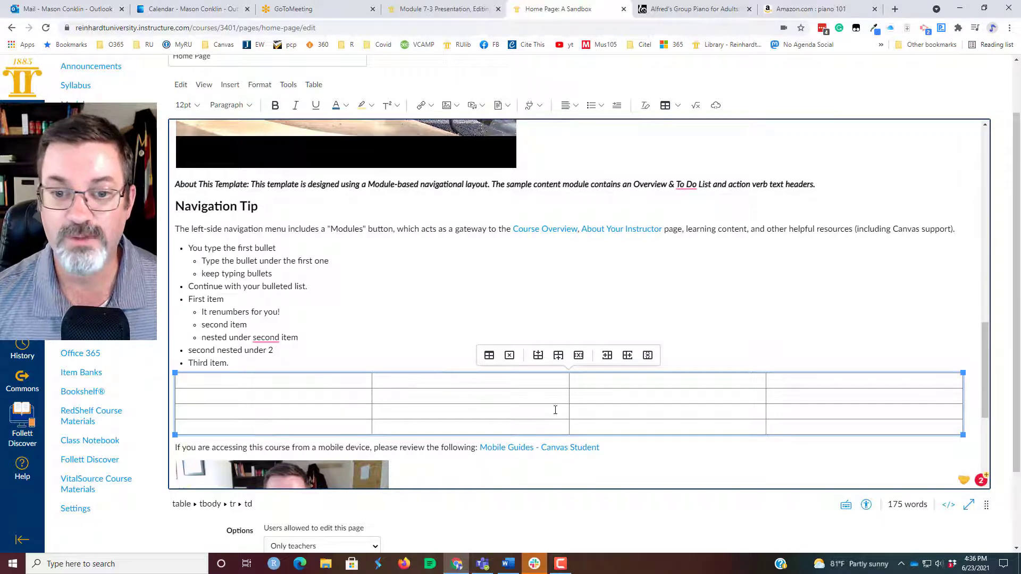
Step: Give the table a Double border style, border color #E03E2D and a light blue background, and save the table properties
left_click(489, 356)
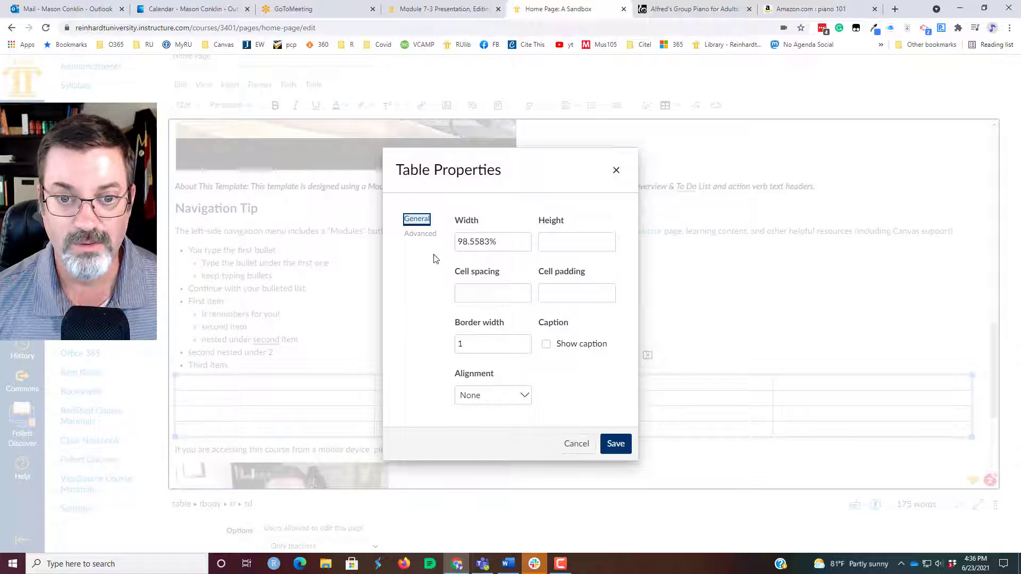
left_click(420, 234)
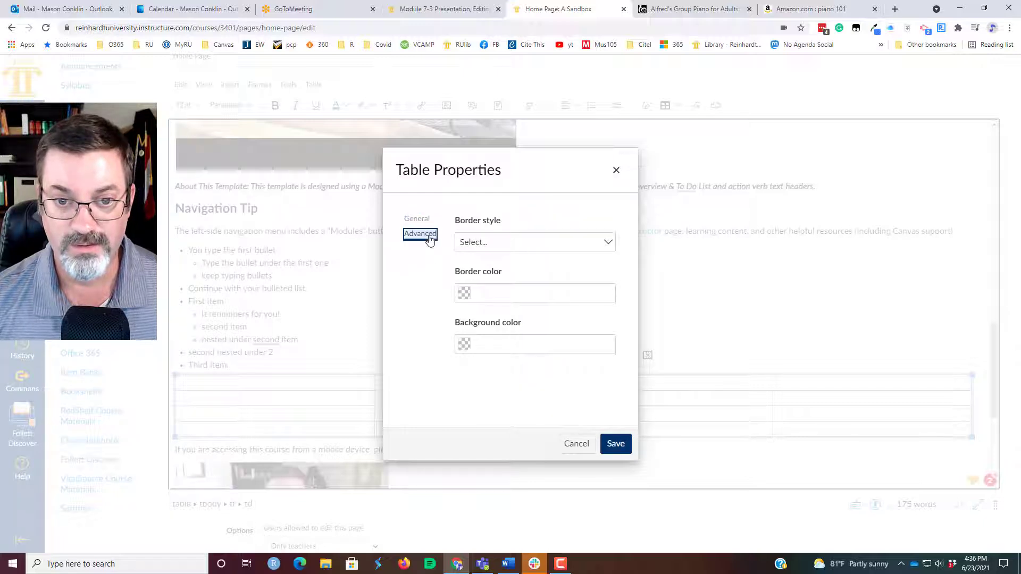
left_click(574, 248)
left_click(475, 328)
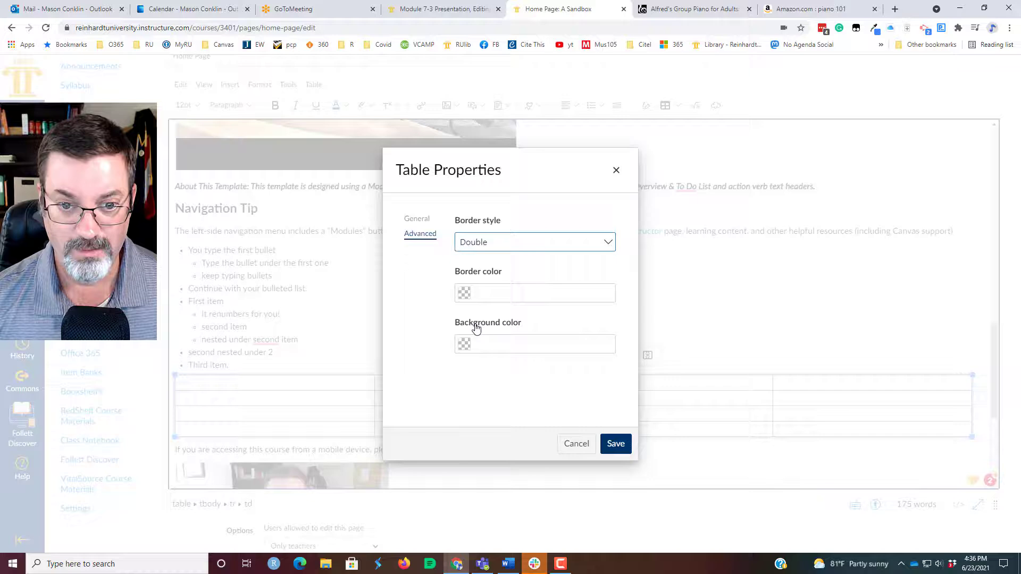
left_click(494, 287)
left_click(465, 294)
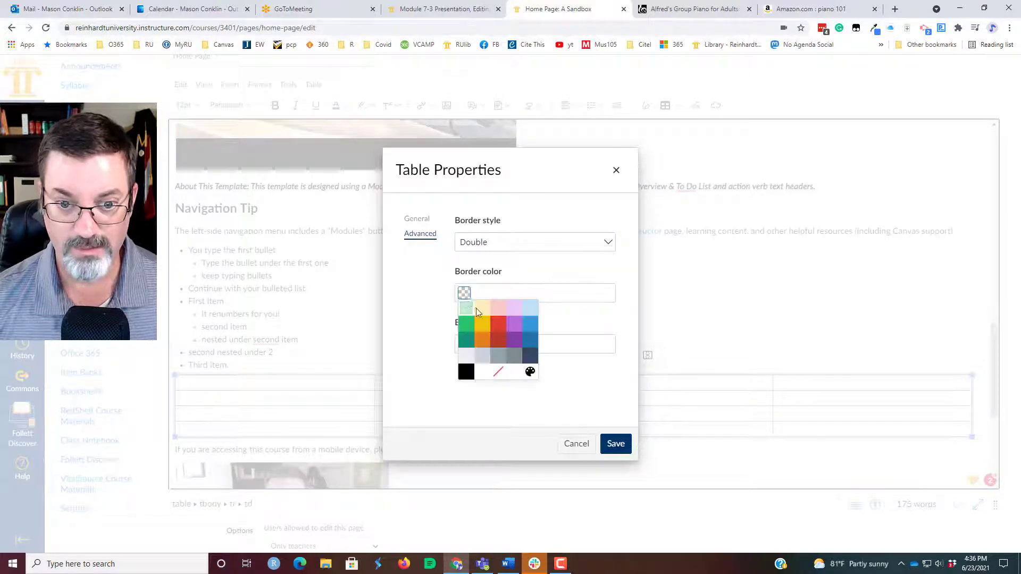
left_click(498, 324)
left_click(465, 345)
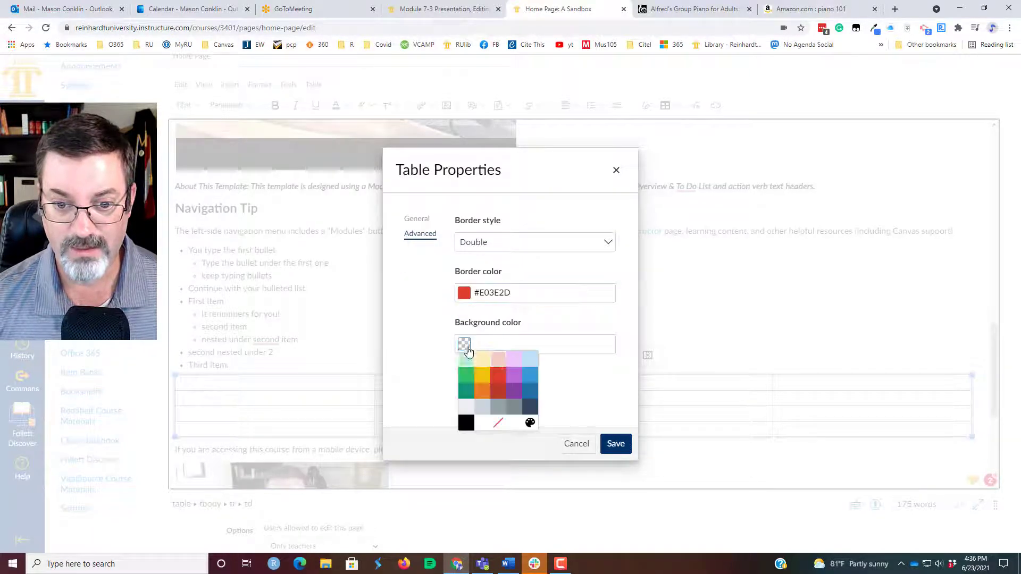
left_click(530, 360)
left_click(616, 443)
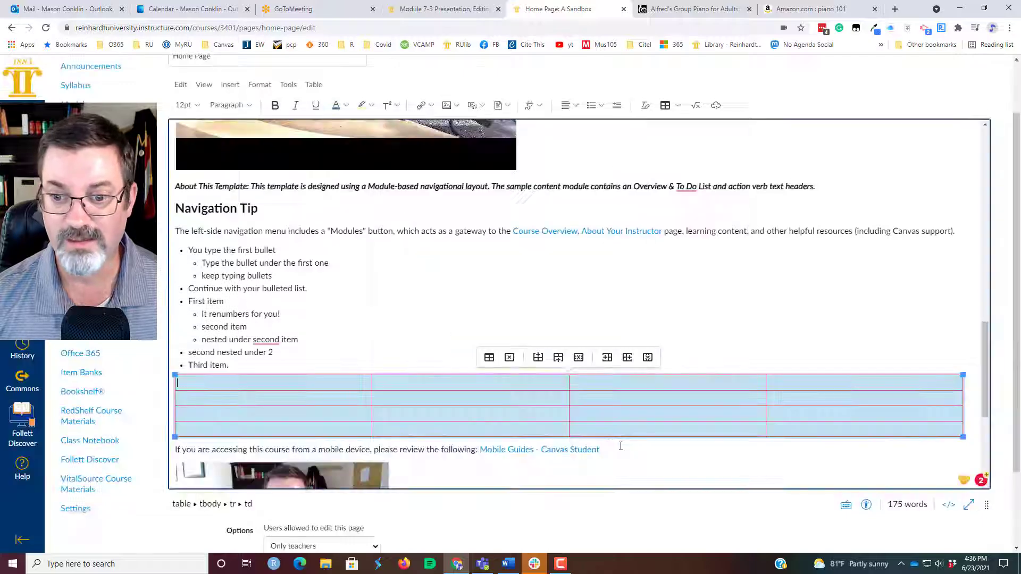
left_click(415, 301)
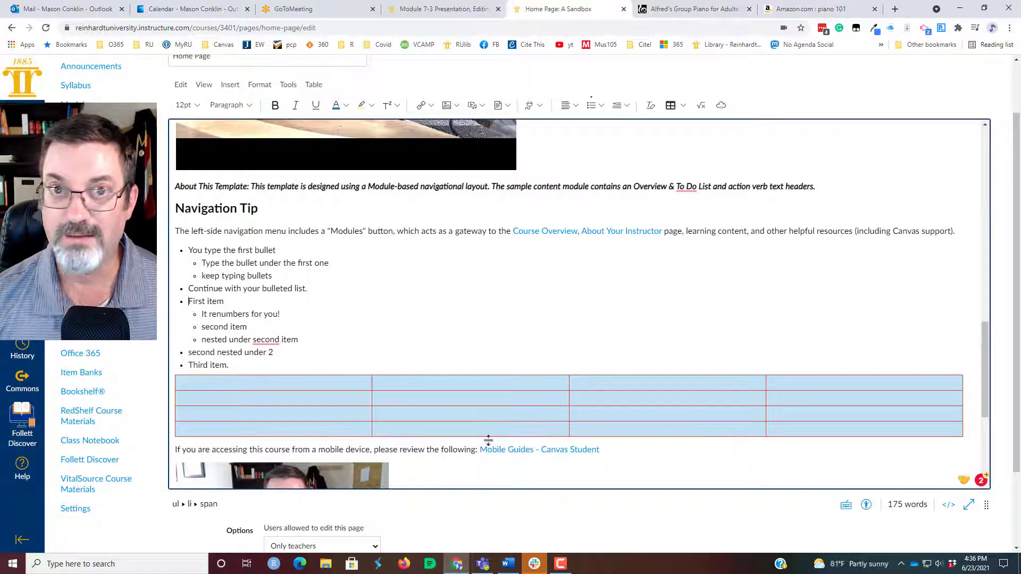
Step: Set the row type of the table's first row to Header and save the row properties
left_click(369, 382)
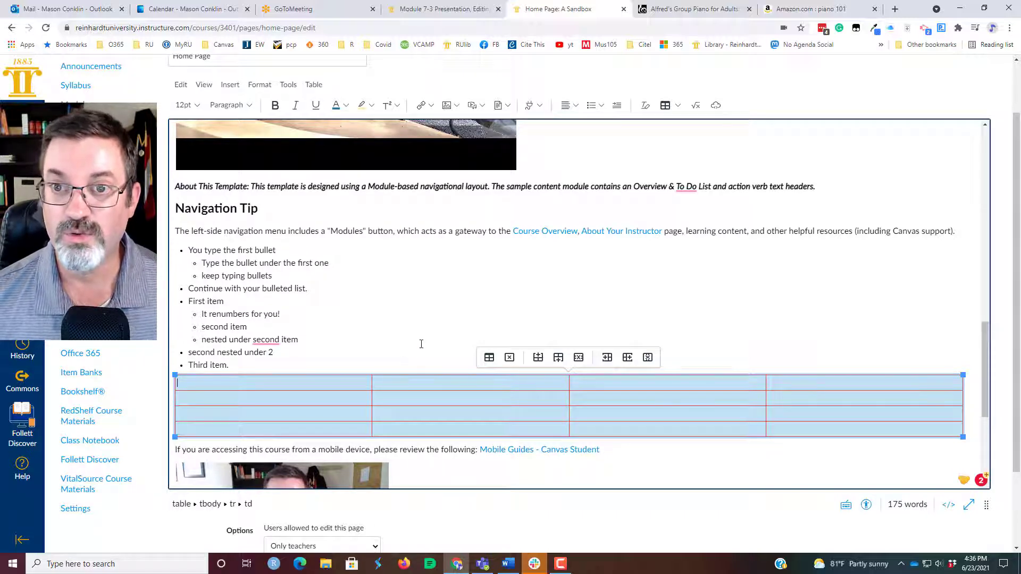
left_click(679, 106)
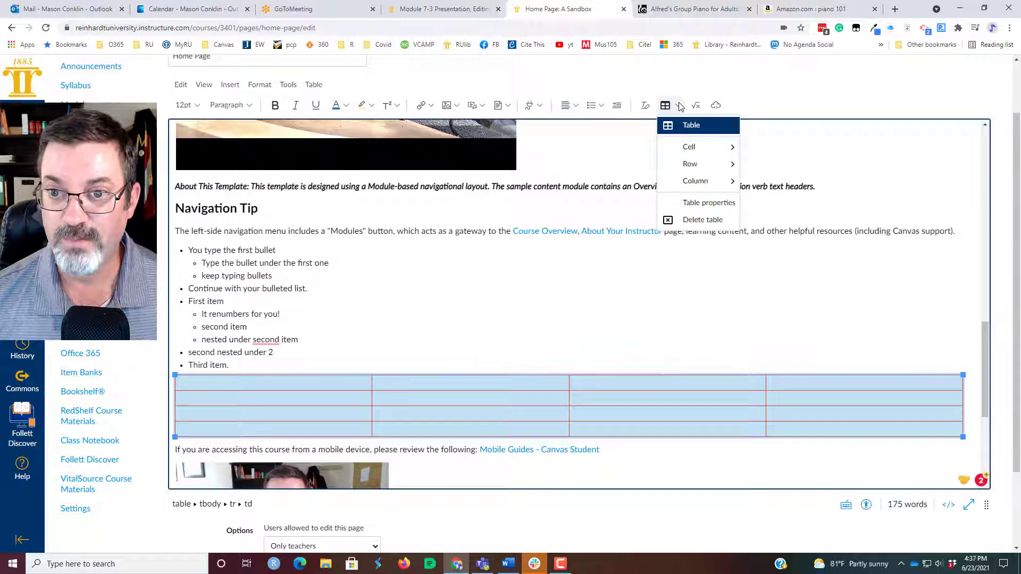
mouse_move(692, 164)
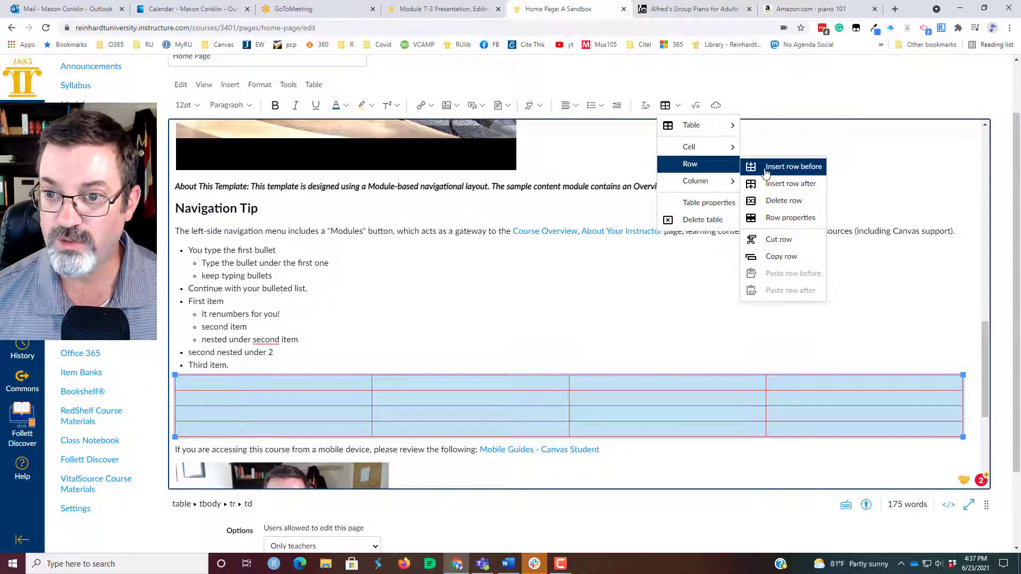
left_click(774, 221)
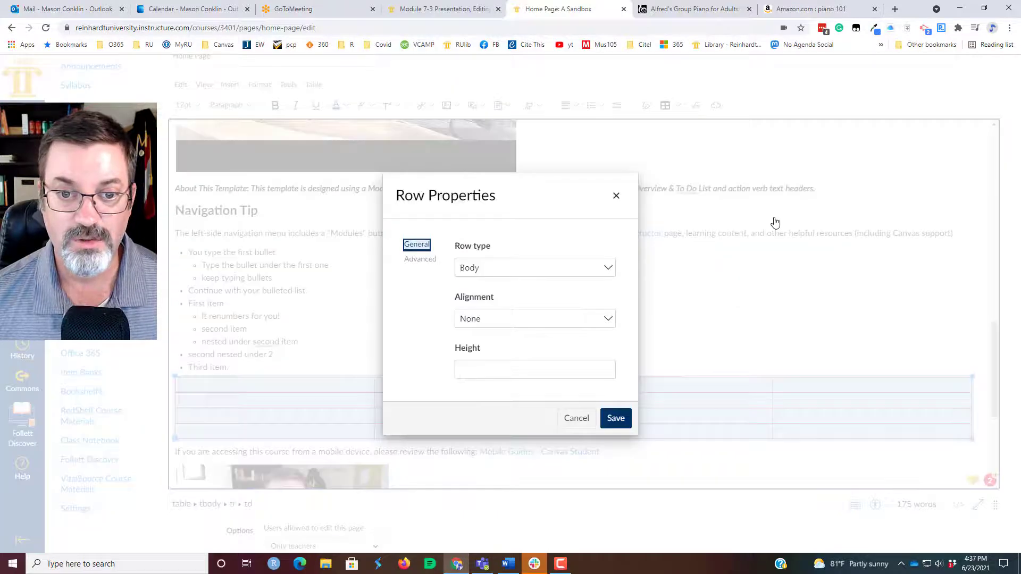
left_click(555, 269)
left_click(515, 292)
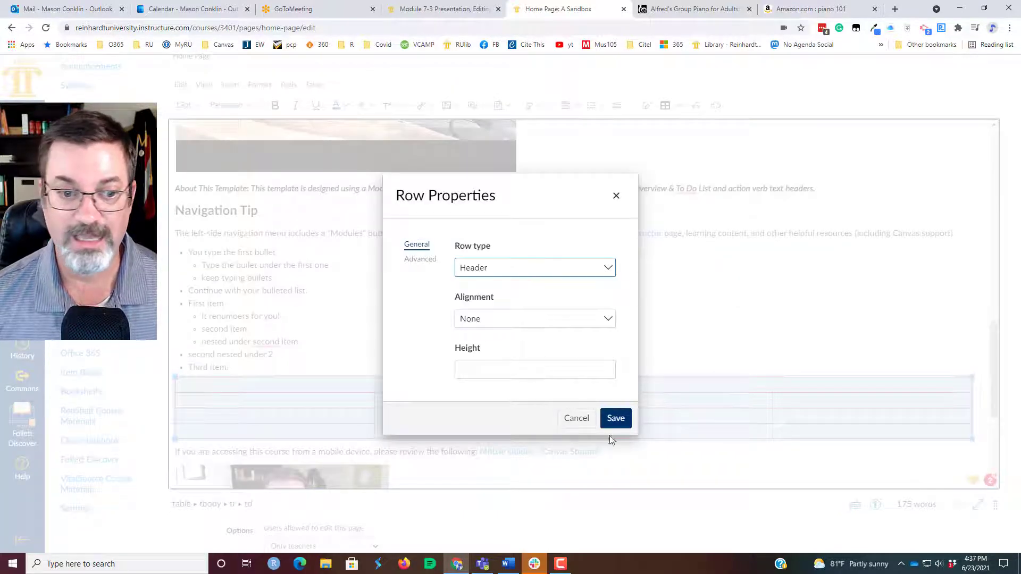
left_click(615, 419)
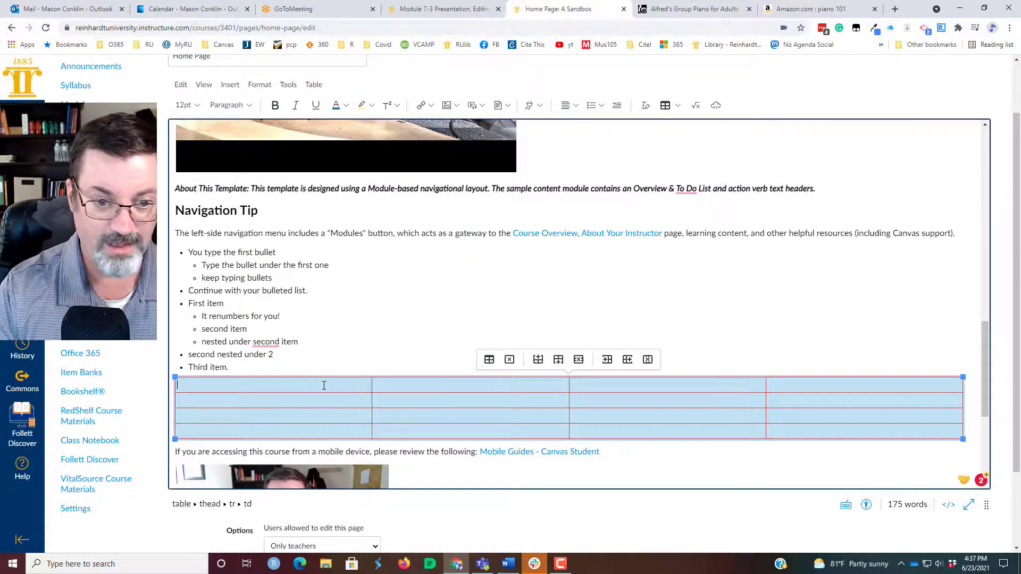
Step: Fill the table's header row with the column titles "Name", "Occupation", "State" and "Favorite Movie"
type("Name")
key("Tab")
type("Occup")
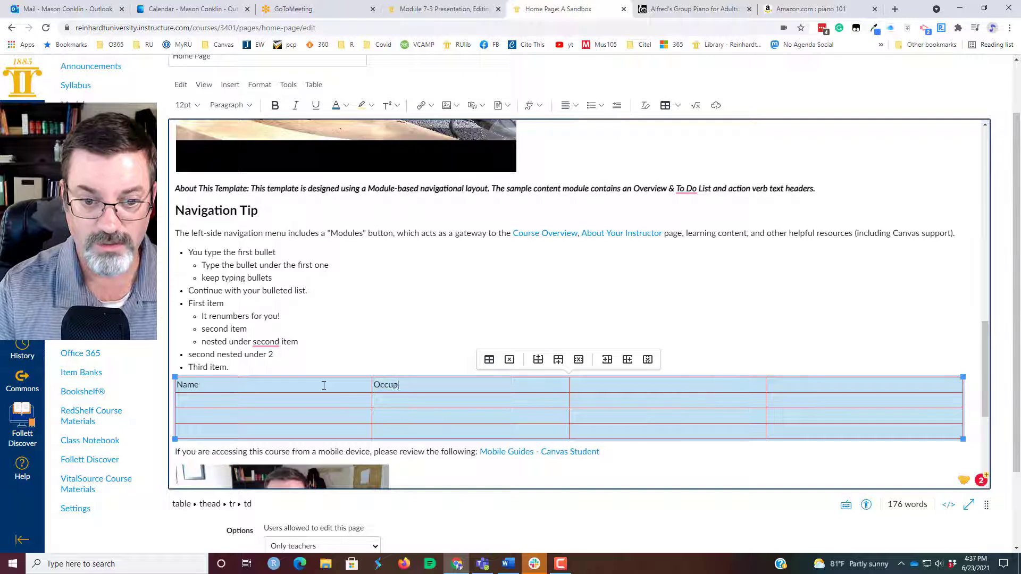
type("ation")
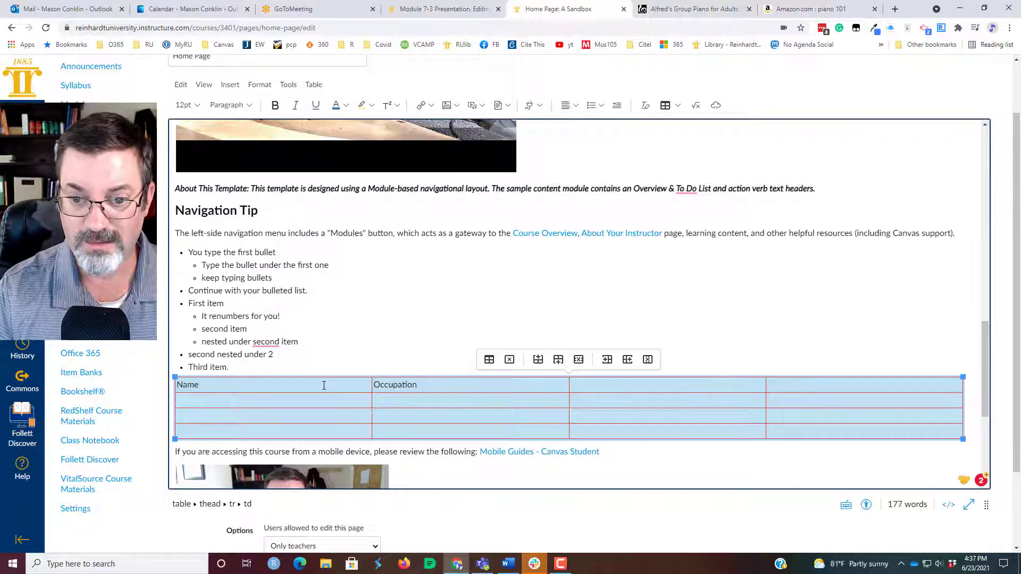
key("Tab")
type("State")
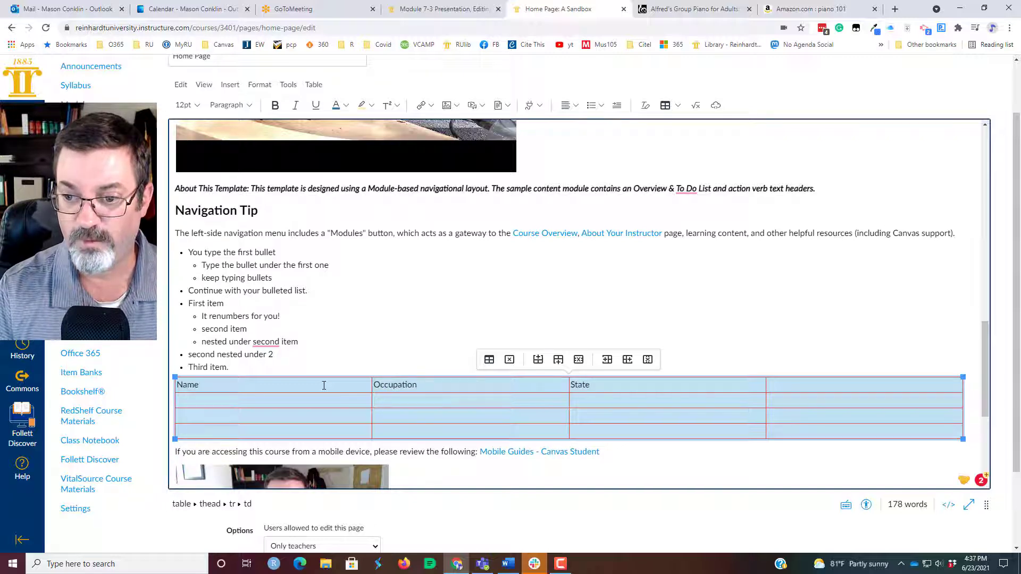
key("Tab")
type("Favorite Mov")
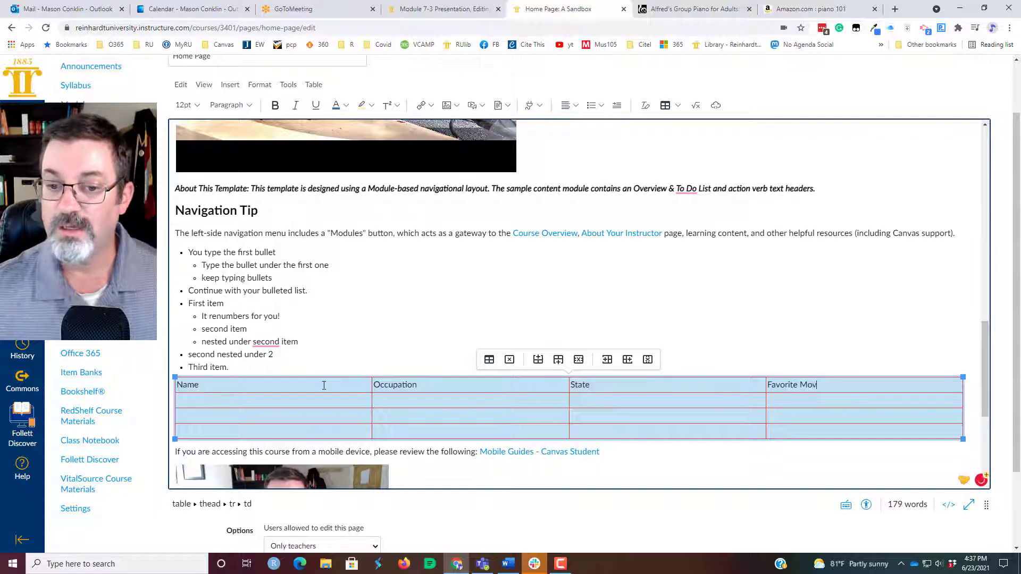
type("ie")
key("Tab")
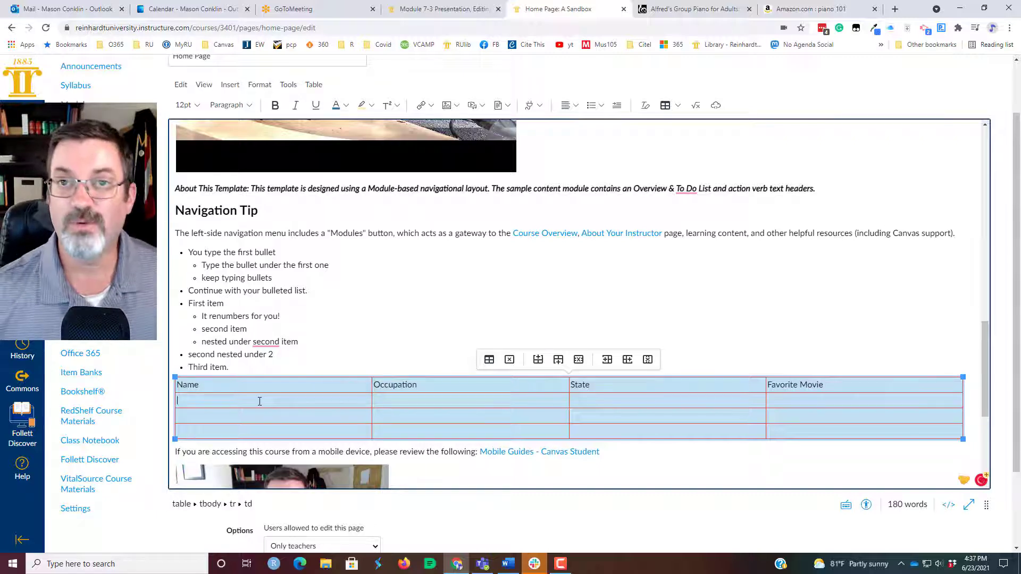
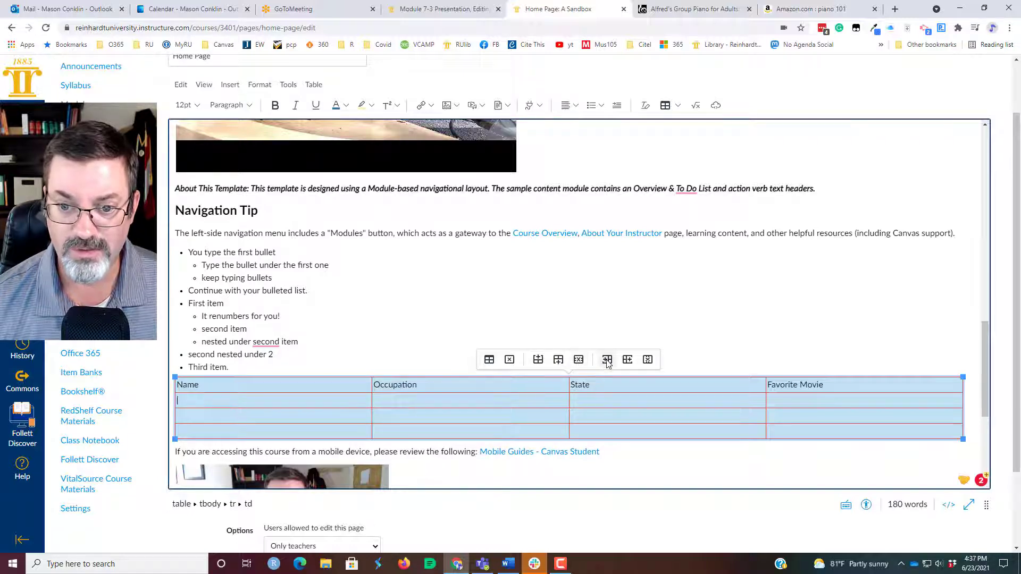
Step: Delete the entire table below the bulleted list
left_click(678, 106)
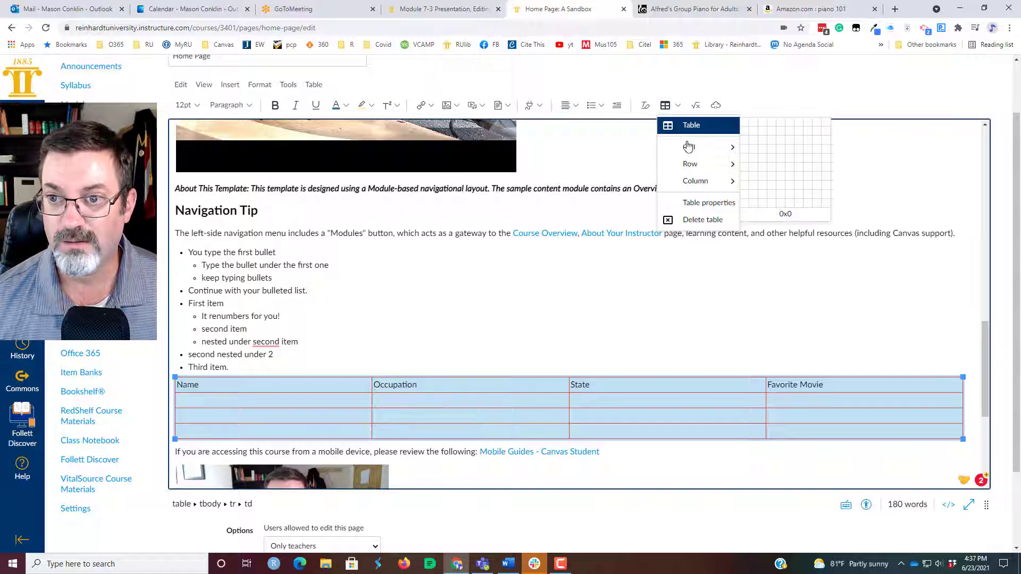
mouse_move(690, 168)
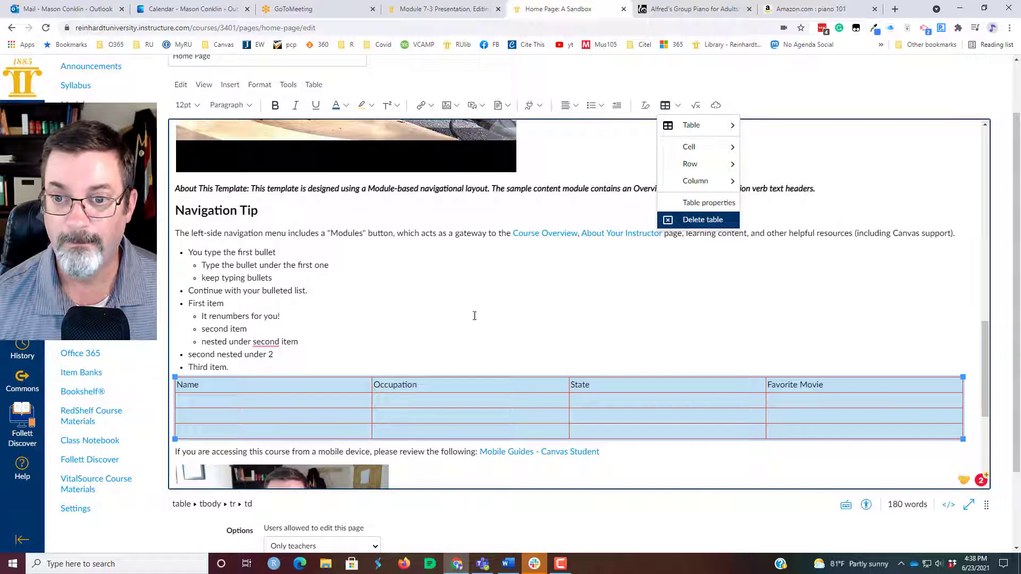
key("Return")
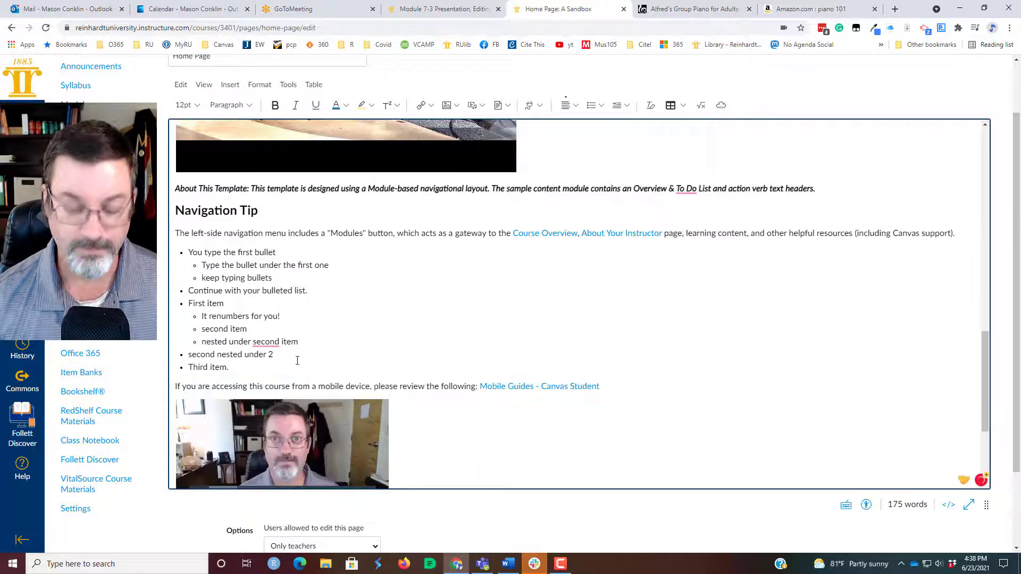
Step: Add an empty non-bulleted line below "Third item." at the end of the bulleted list
left_click(300, 366)
key("Return")
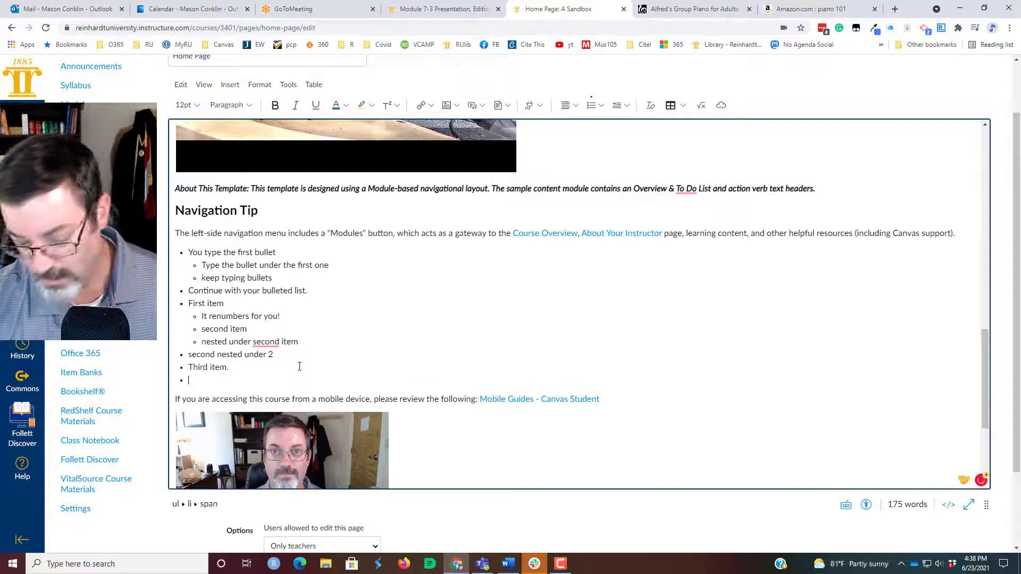
key("Return")
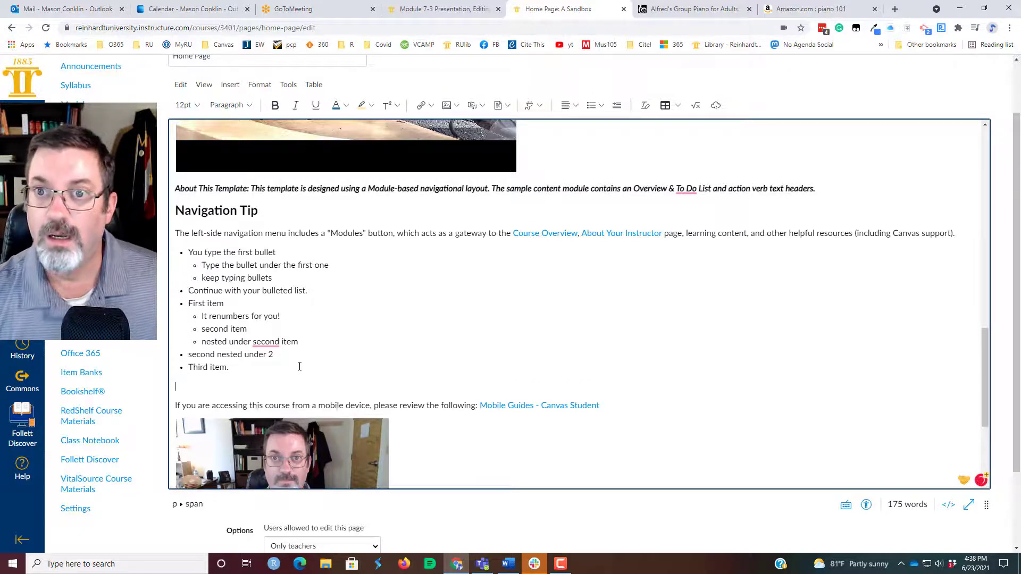
Step: Start a new equation on the empty line with the summation symbol followed by the Greek characters digamma and zeta
left_click(696, 106)
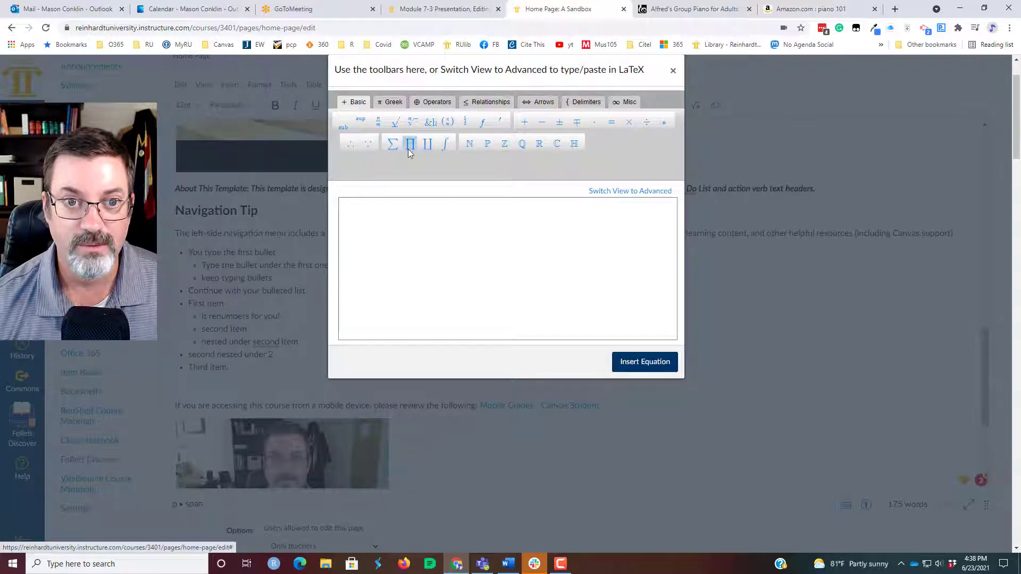
left_click(389, 145)
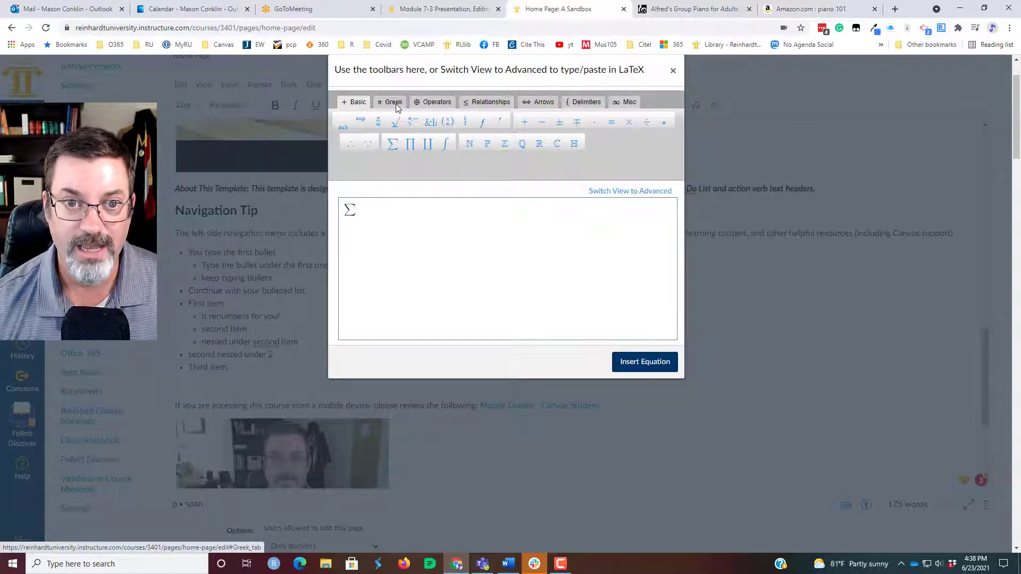
left_click(392, 103)
left_click(421, 145)
left_click(429, 125)
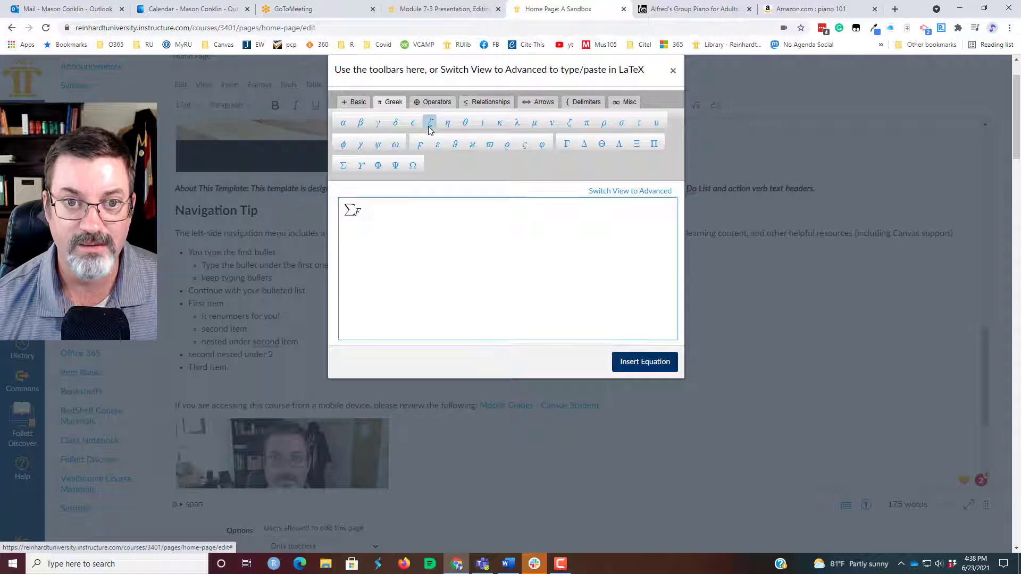
Step: Append the circled minus and union-plus operators and the not-element-of relation to the equation
left_click(435, 102)
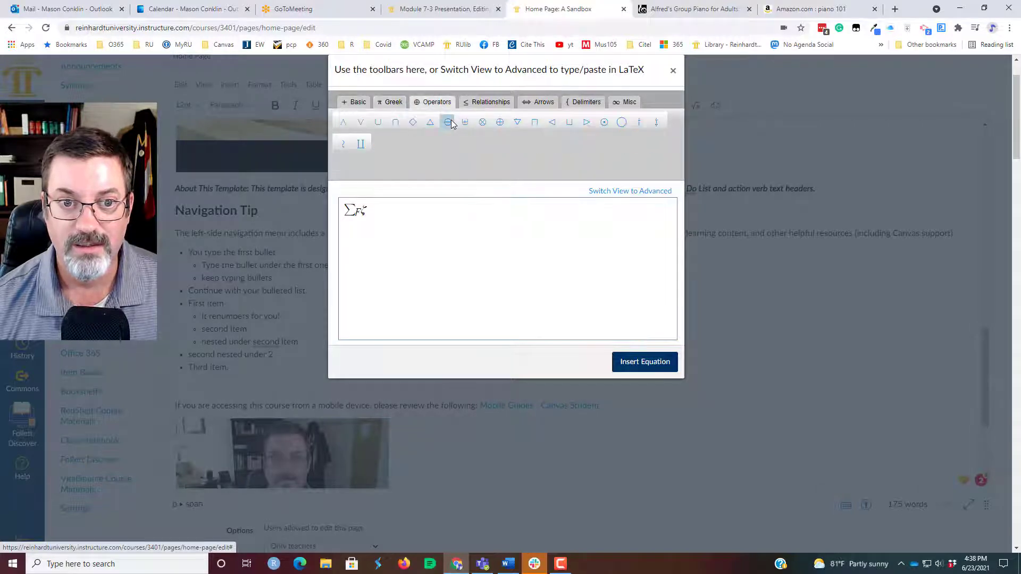
left_click(448, 123)
left_click(461, 123)
left_click(473, 103)
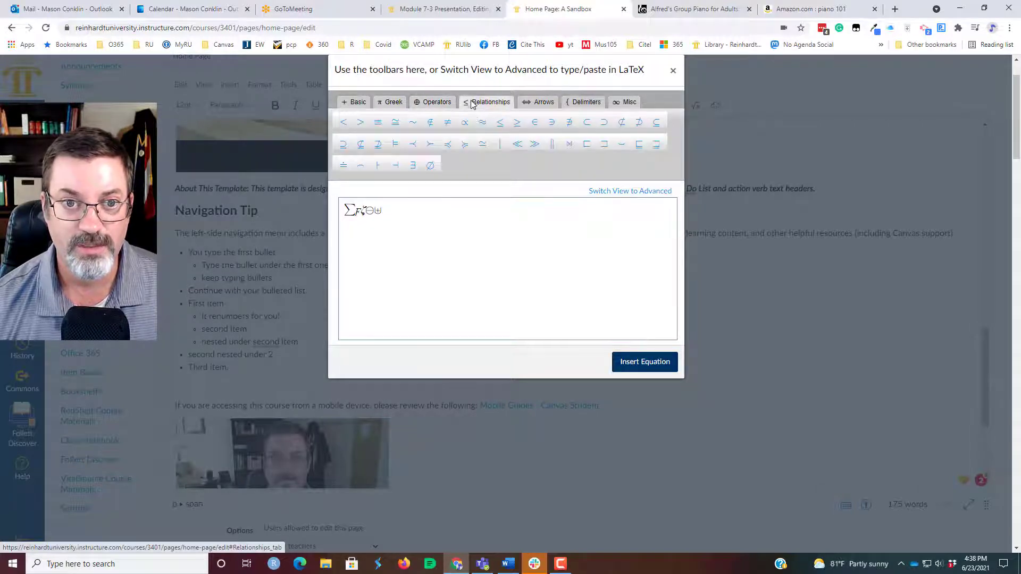
left_click(430, 122)
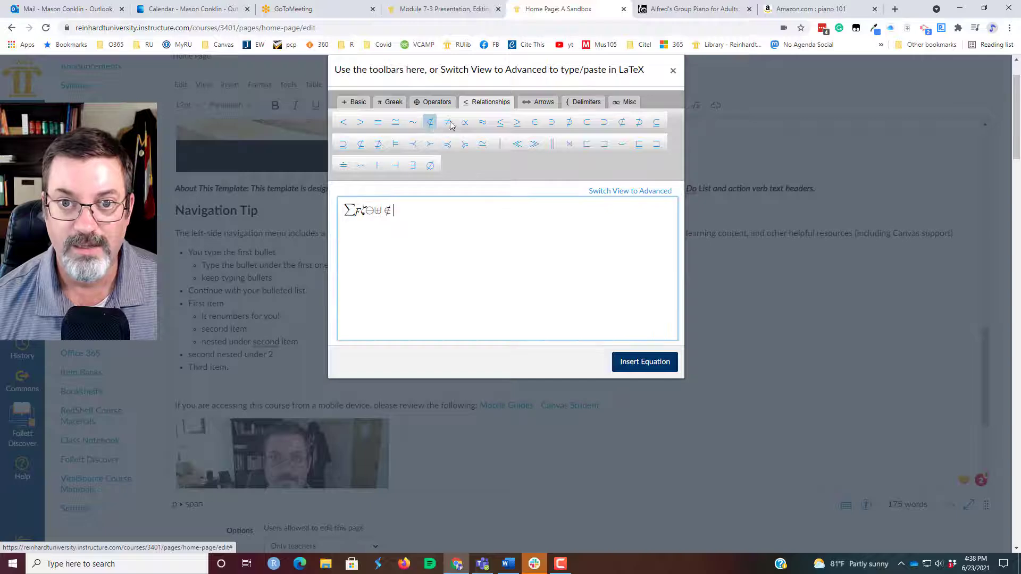
Step: Append a southeast arrow and a pair of curly braces enclosing a bullet, a top symbol and a script ell to the equation
left_click(541, 104)
left_click(553, 123)
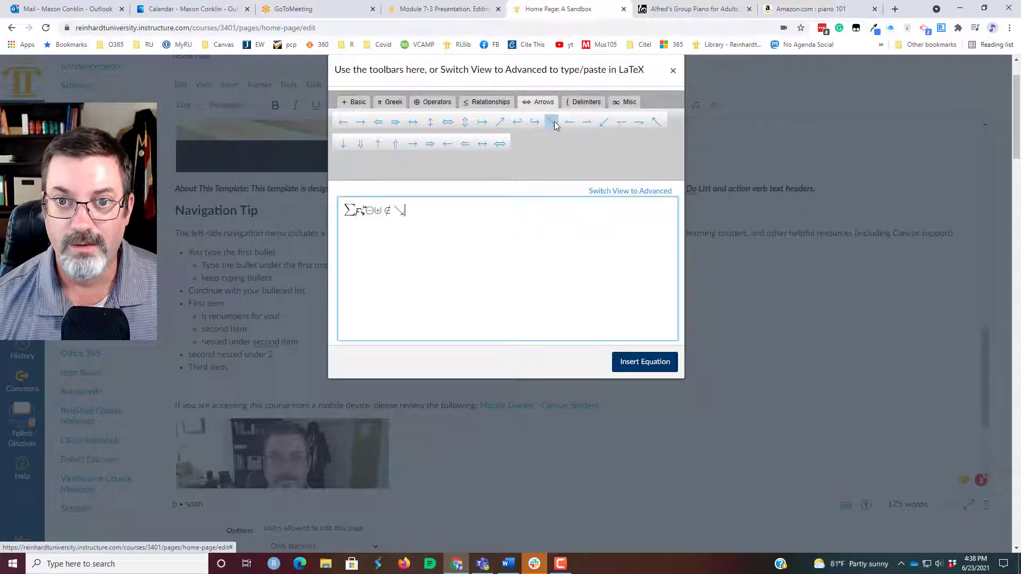
left_click(586, 103)
left_click(432, 123)
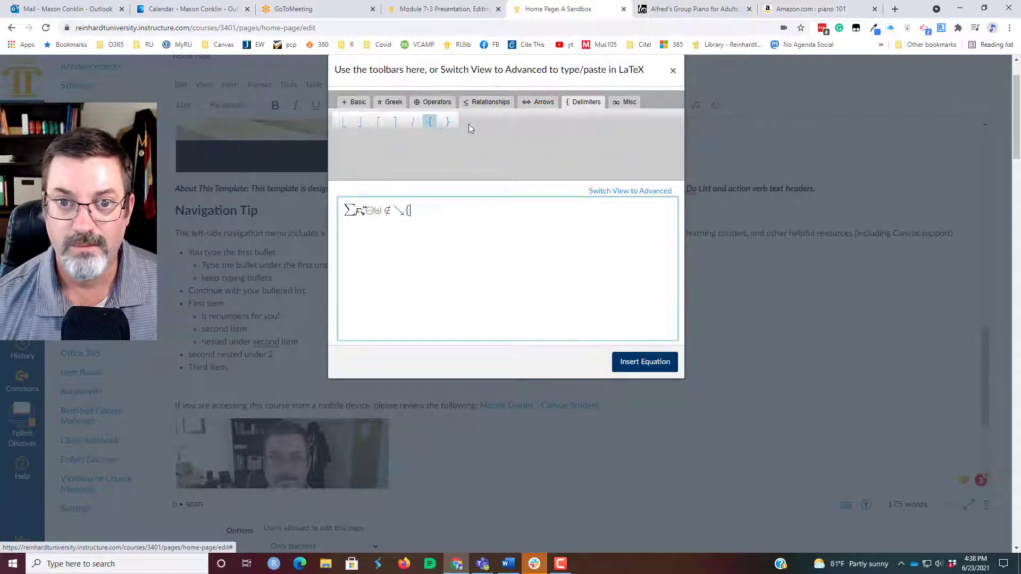
left_click(620, 104)
left_click(483, 143)
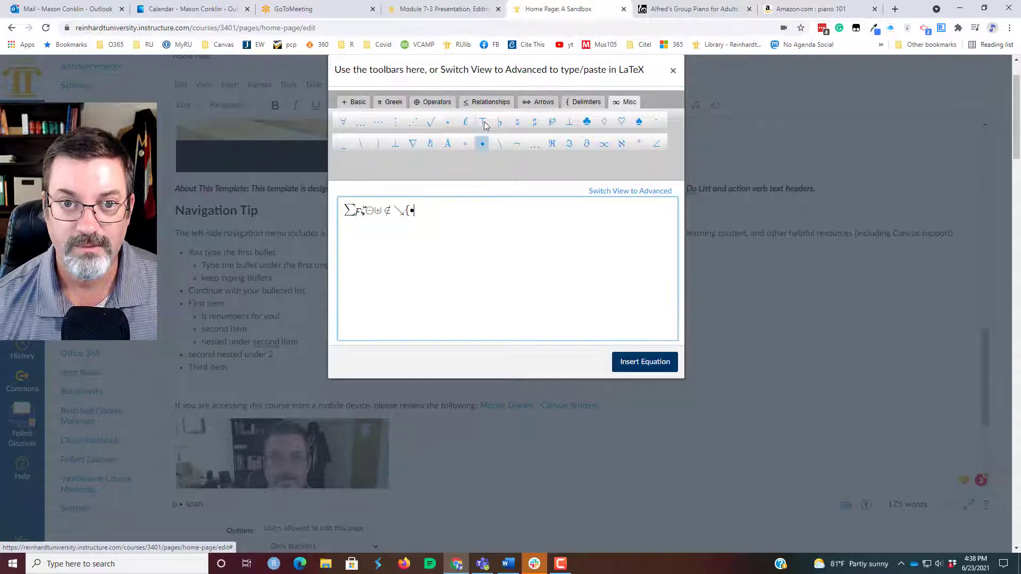
left_click(487, 121)
left_click(466, 121)
left_click(583, 102)
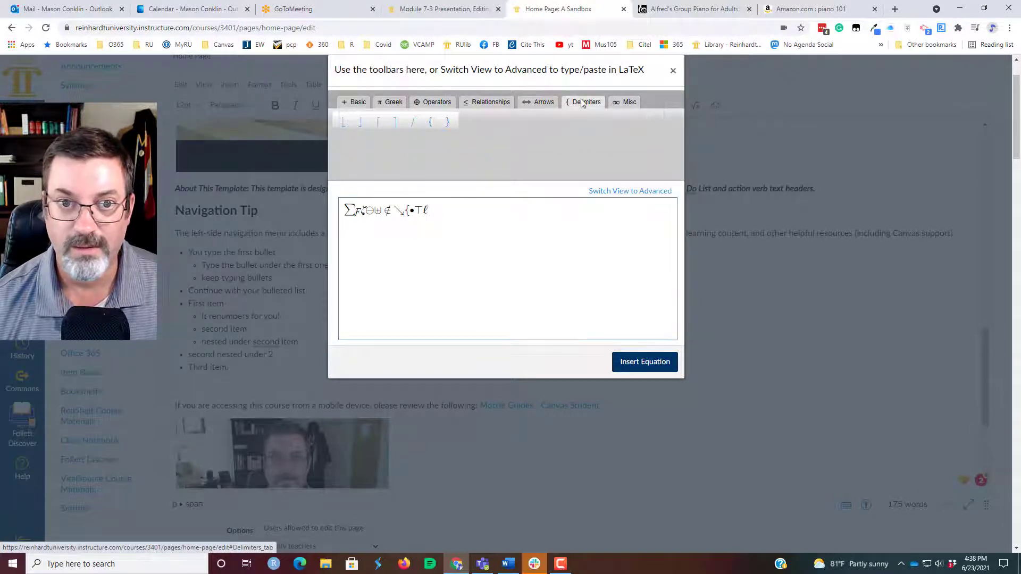
left_click(447, 122)
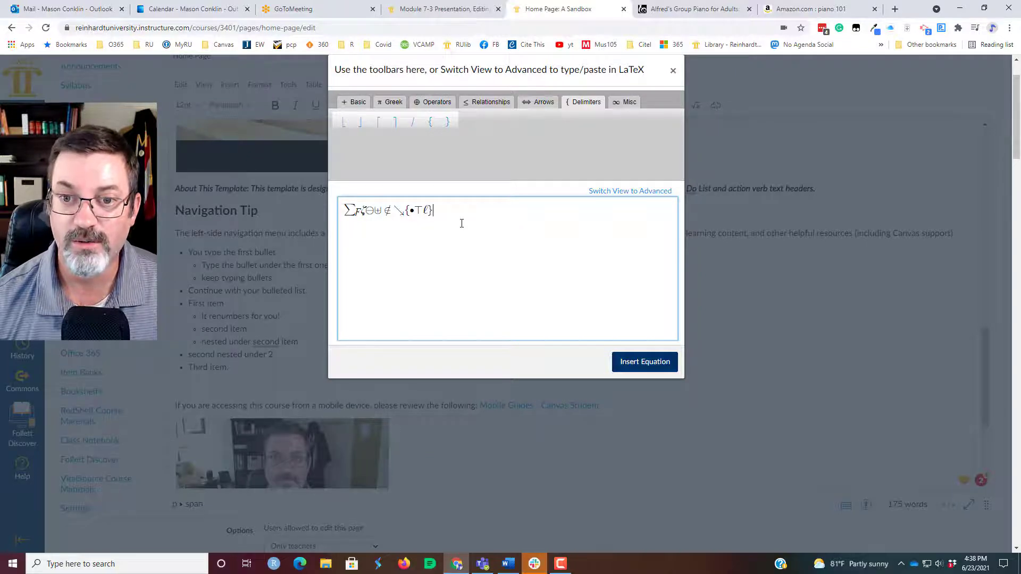
Step: View the equation's LaTeX code in the advanced view and return to the basic view
left_click(621, 193)
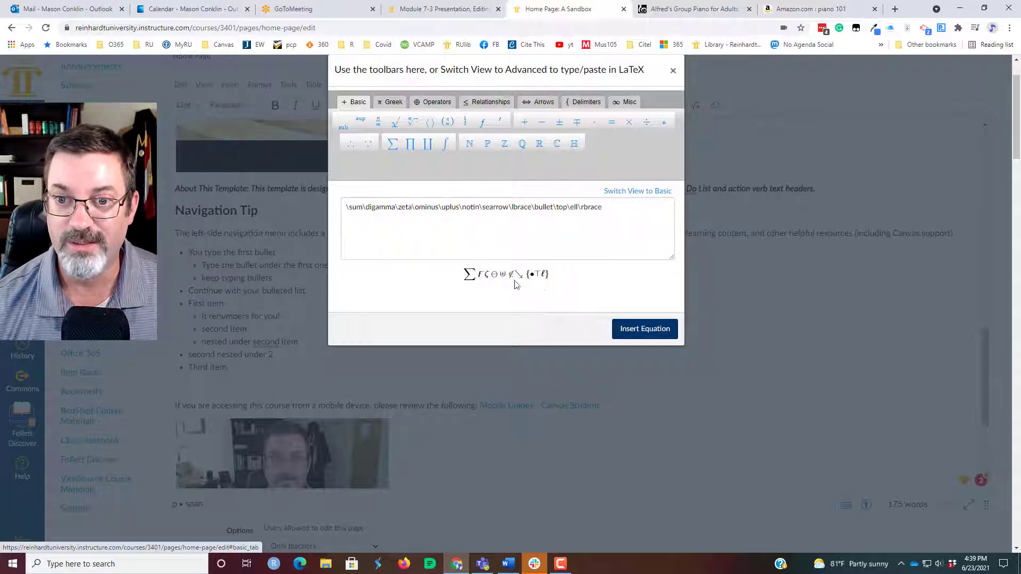
left_click(636, 193)
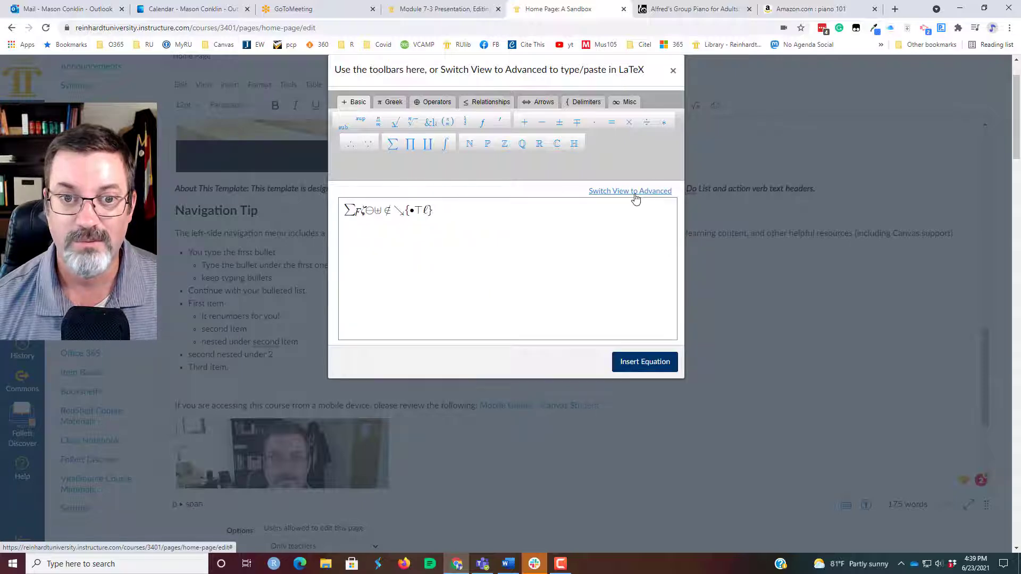
Step: Append "5468agoeh" and the symbols ℚ and ℝ to the equation, and insert it into the page
left_click(458, 212)
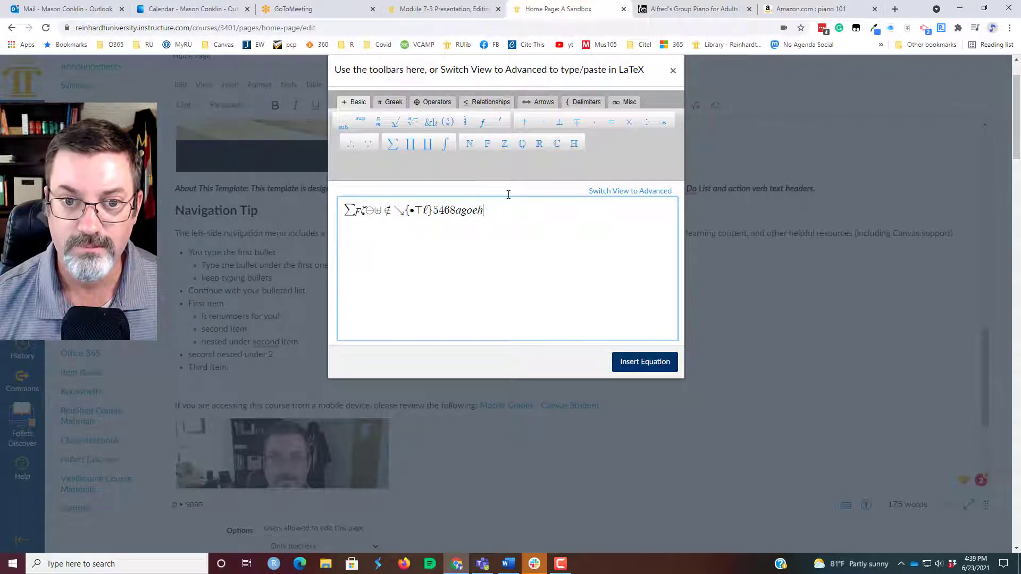
left_click(523, 144)
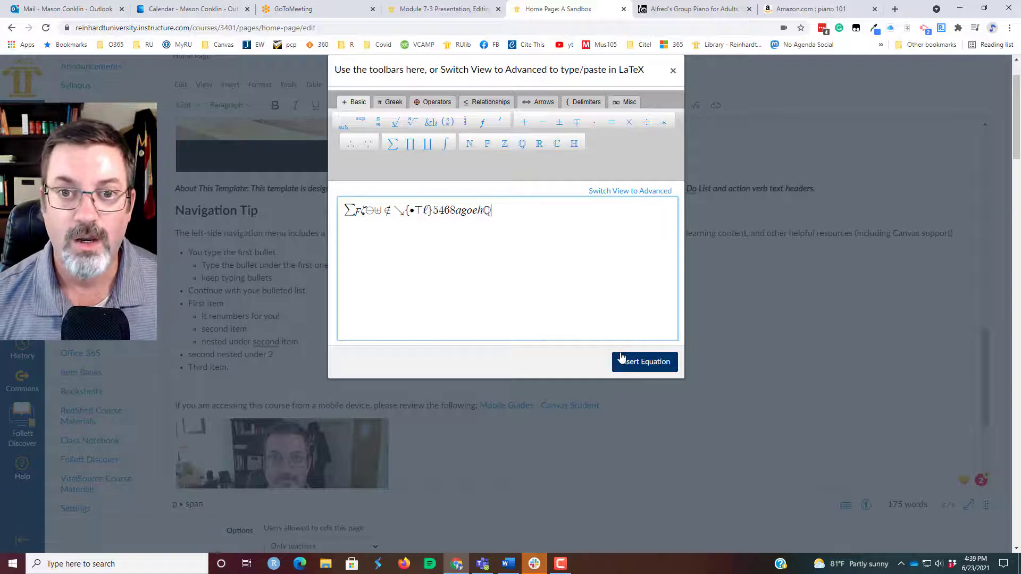
left_click(540, 150)
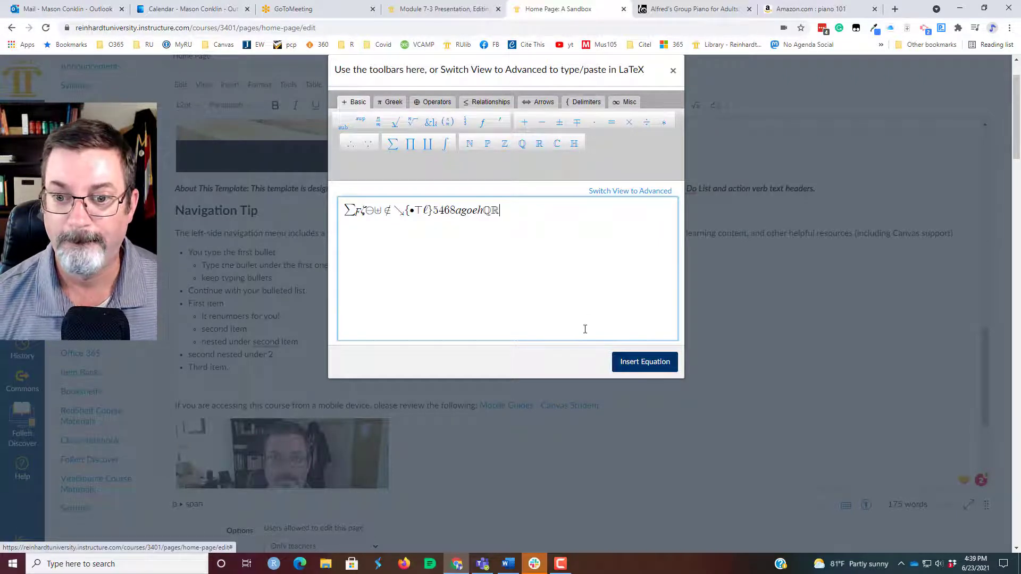
left_click(646, 362)
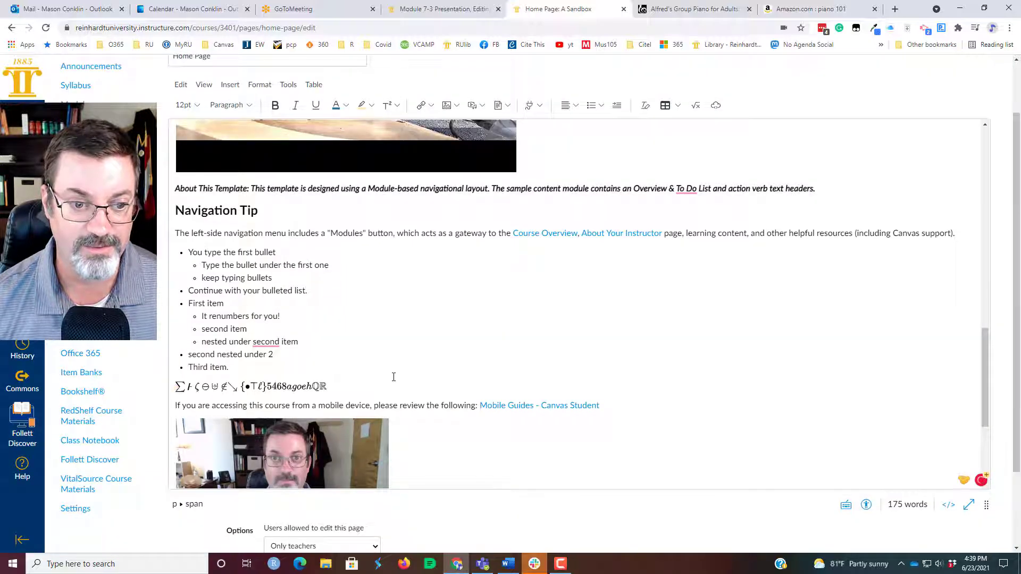
Step: Delete the inserted equation below the bulleted list
left_click(225, 382)
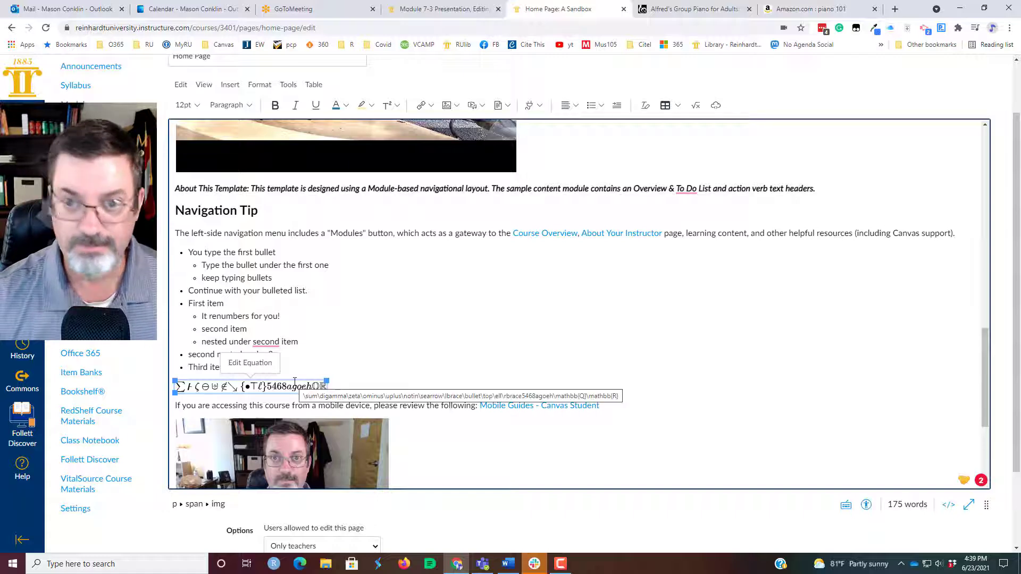
key("Delete")
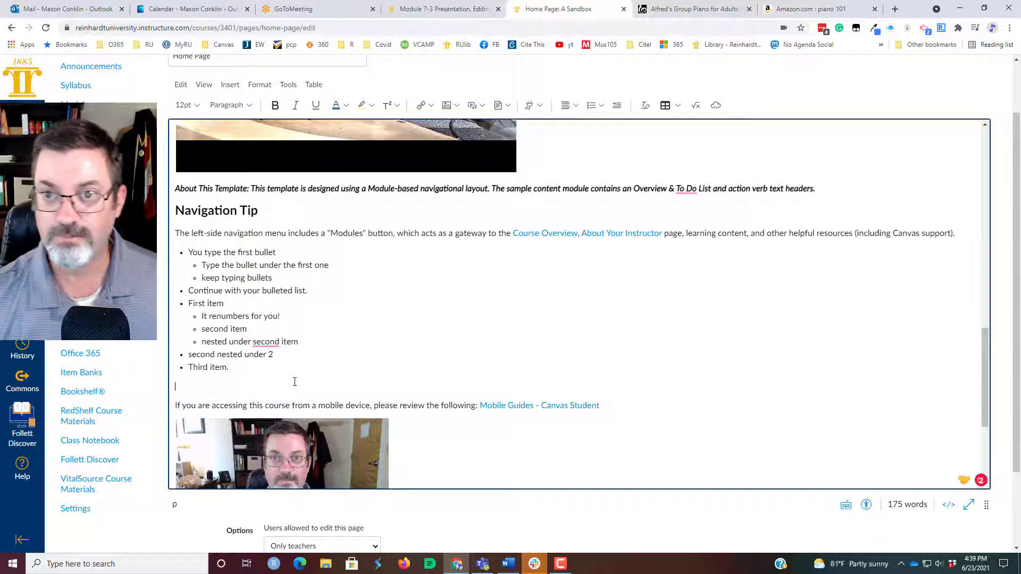
Step: Show the Embed dialog with its Embed Code field and close it without submitting
left_click(716, 106)
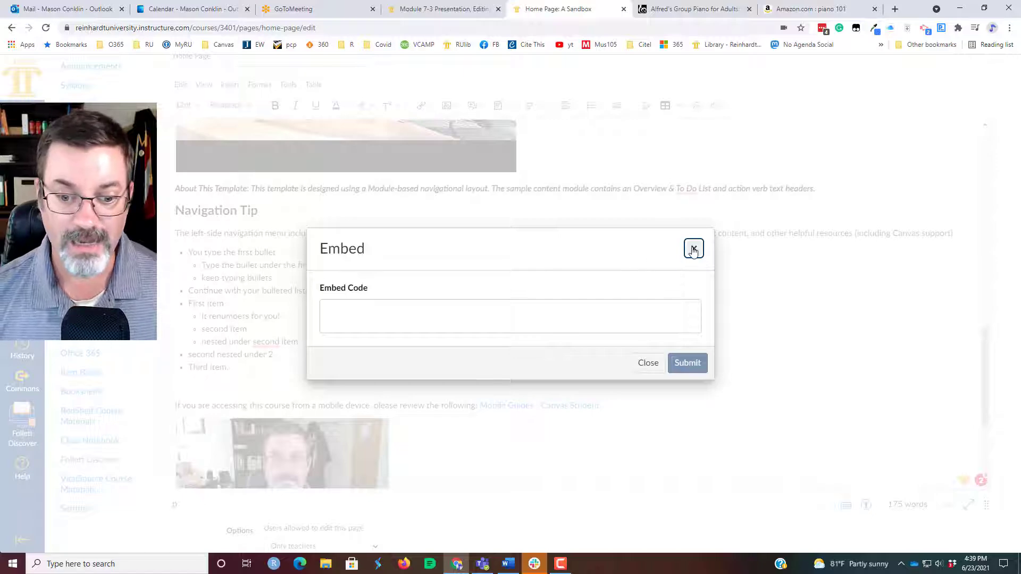
left_click(693, 248)
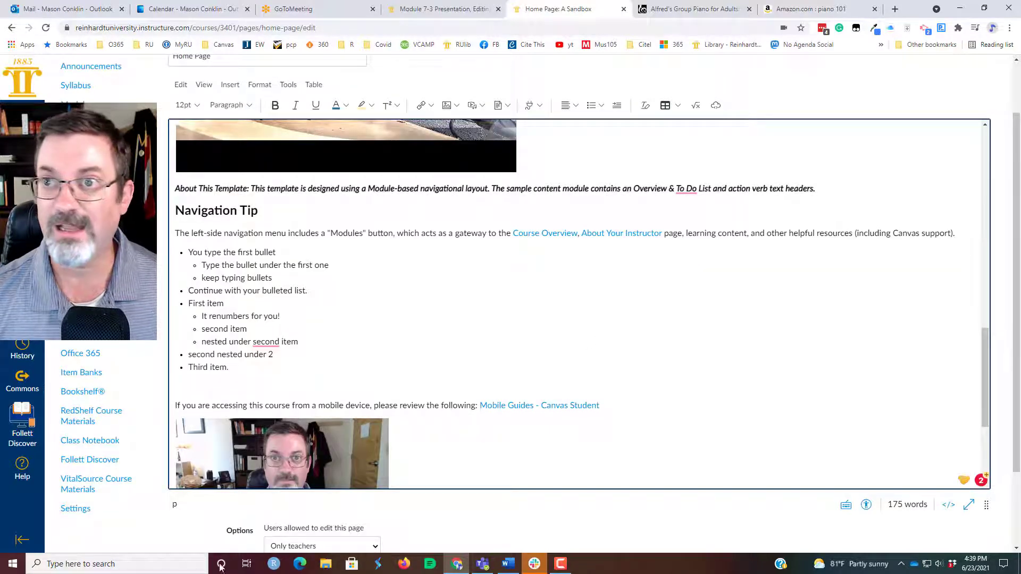
Step: Search the web for "spotify" in a new browser tab and open the Spotify website
left_click(895, 10)
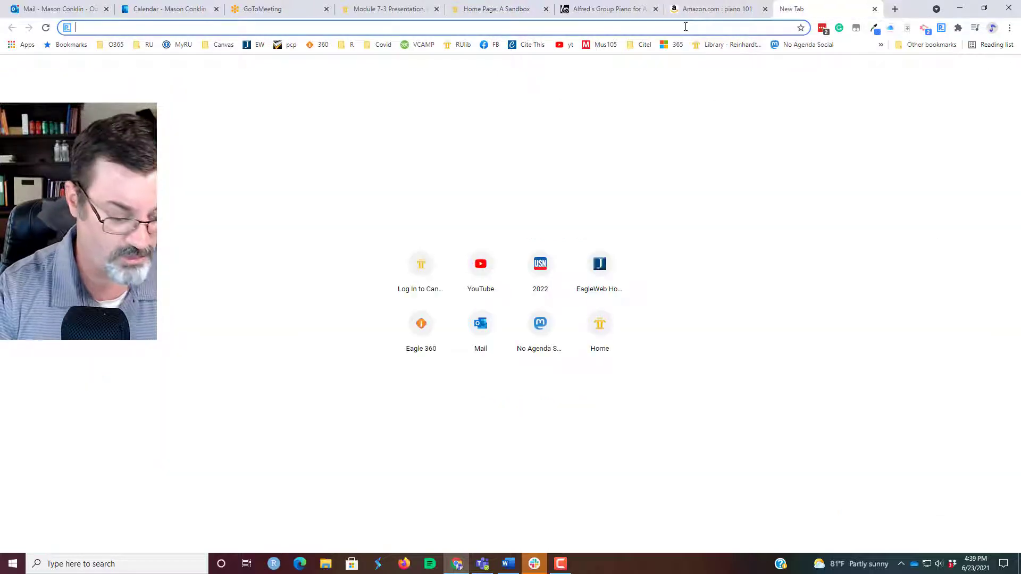
type("spotify")
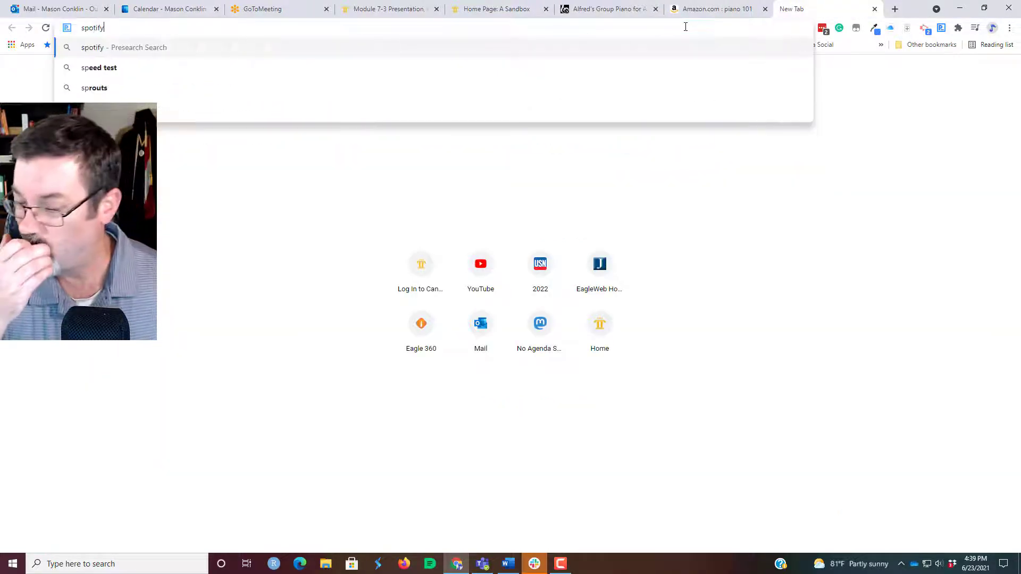
key("Return")
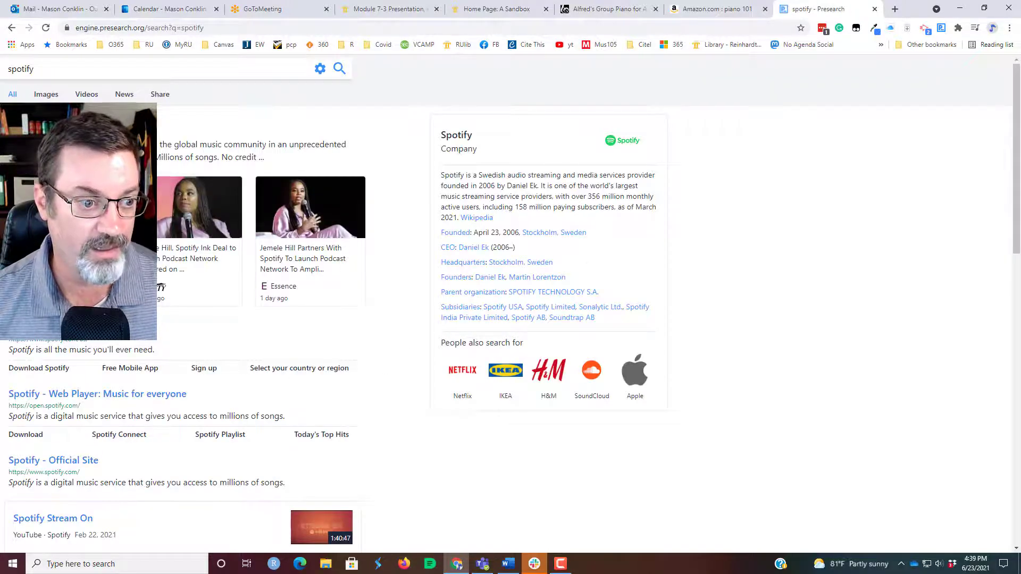
left_click(53, 328)
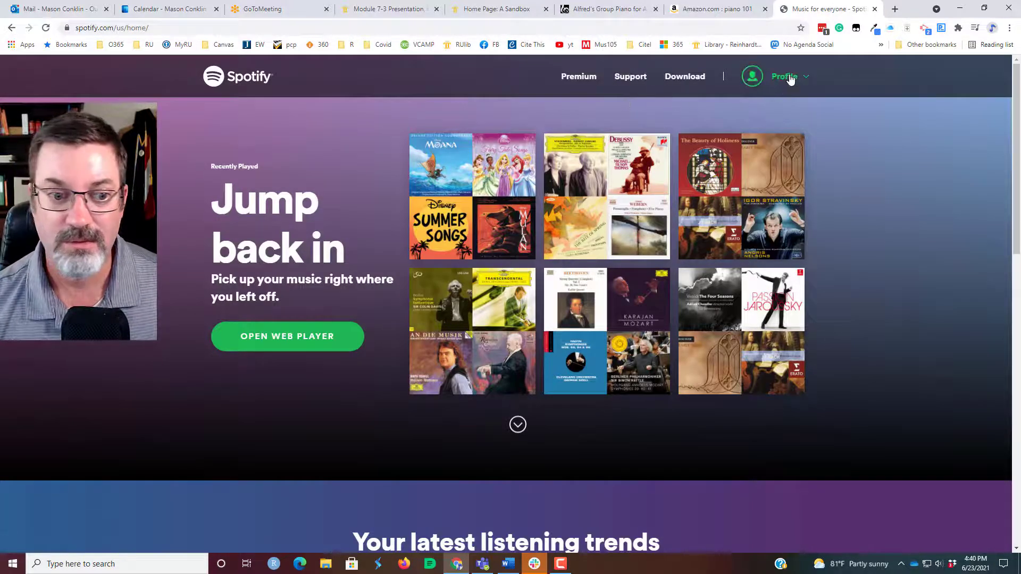
Step: Launch the Spotify web player and open the "Final Exam Listening List" playlist
left_click(789, 78)
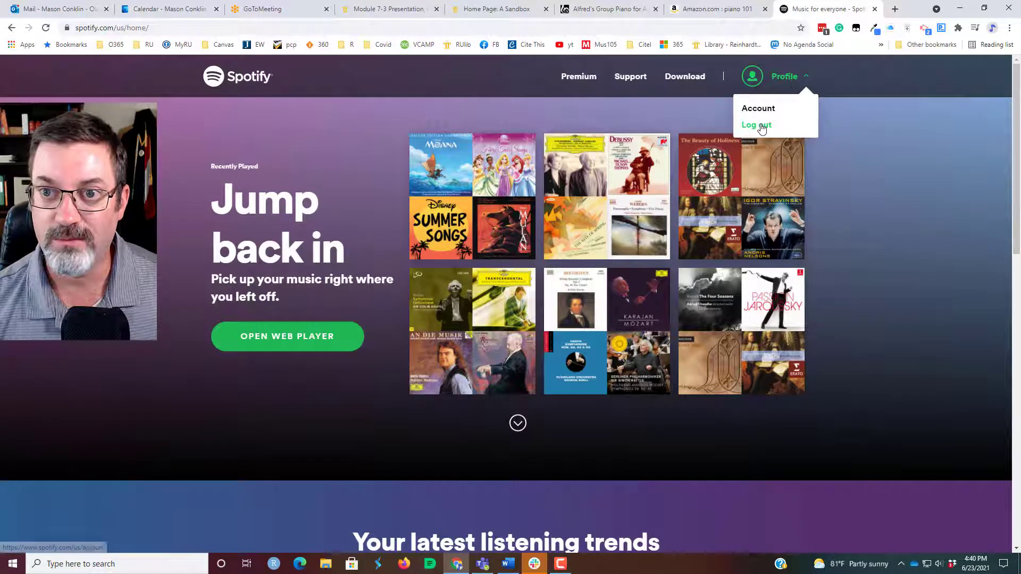
left_click(608, 110)
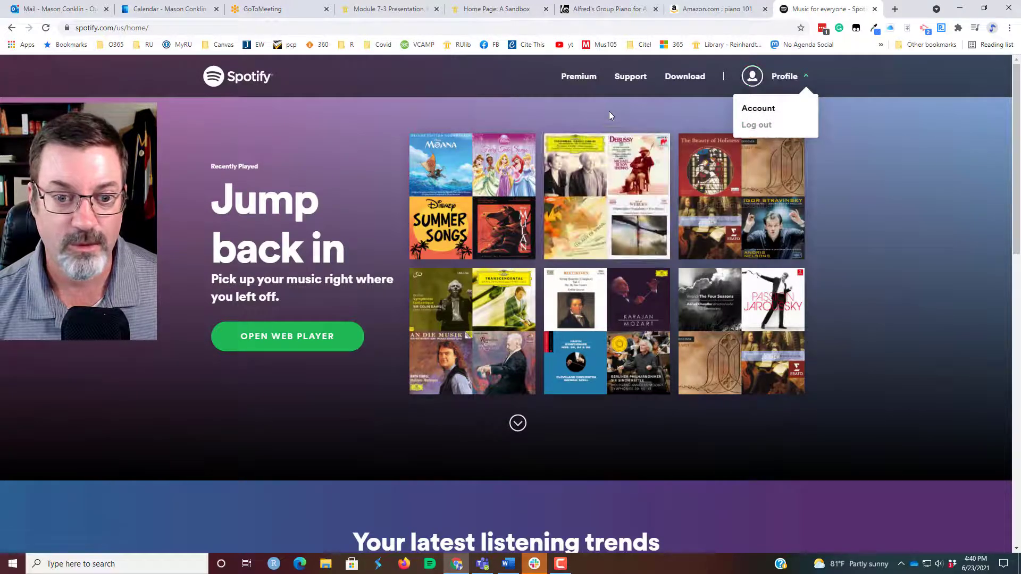
left_click(305, 345)
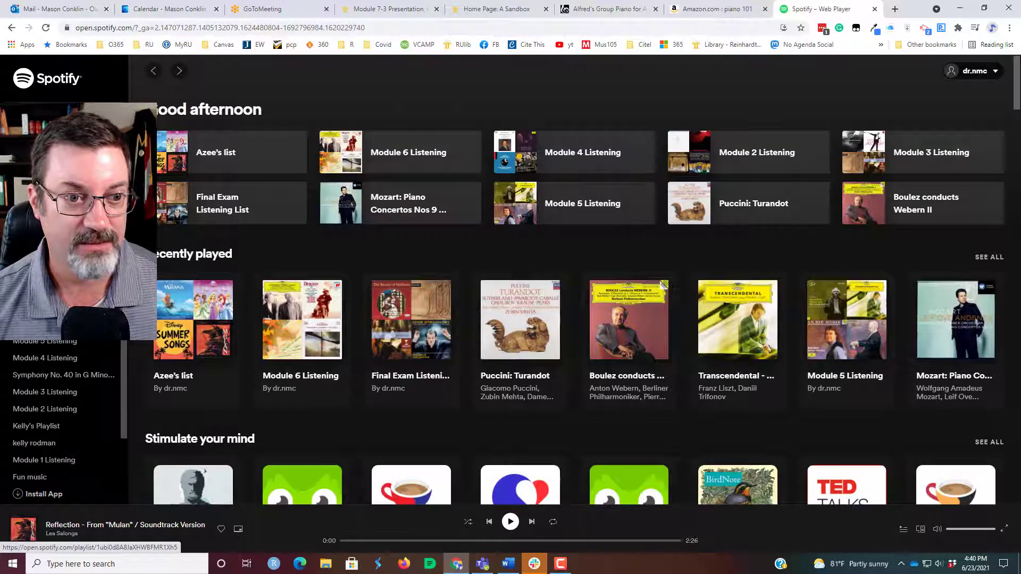
left_click(152, 205)
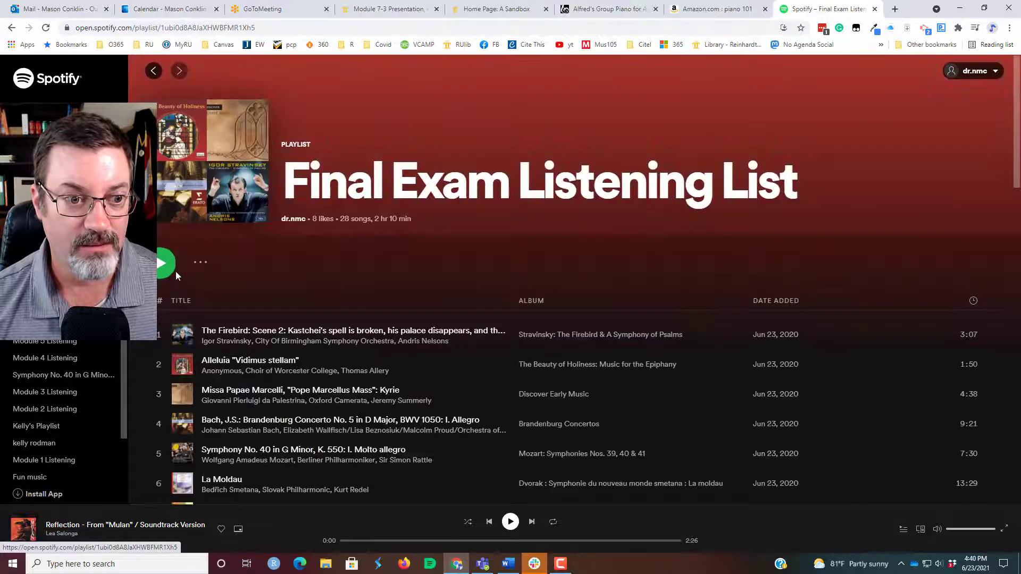
Step: Copy the embed code of the "Final Exam Listening List" playlist at the Normal (380px) size and 100% width
left_click(200, 262)
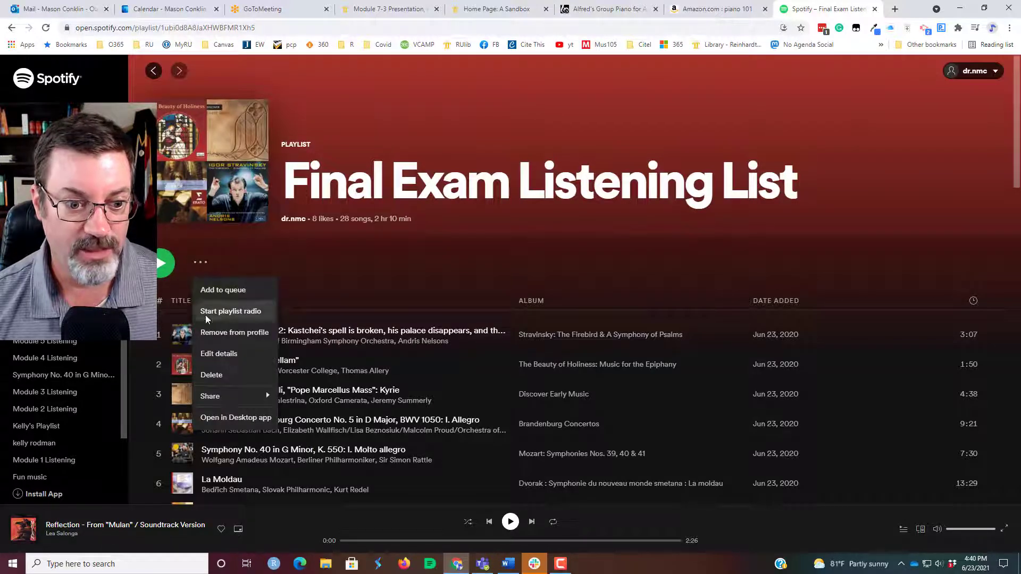
mouse_move(222, 395)
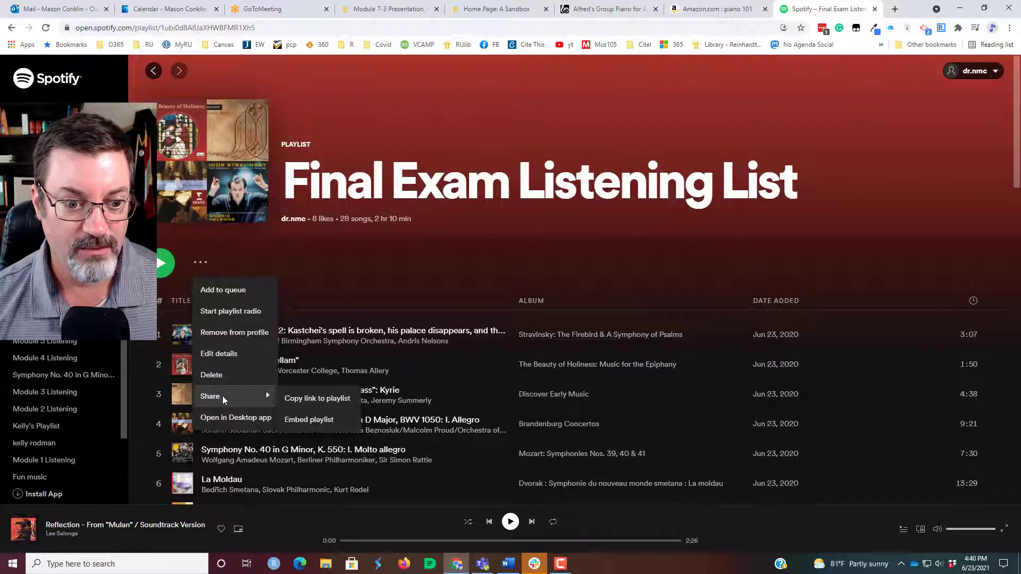
left_click(301, 422)
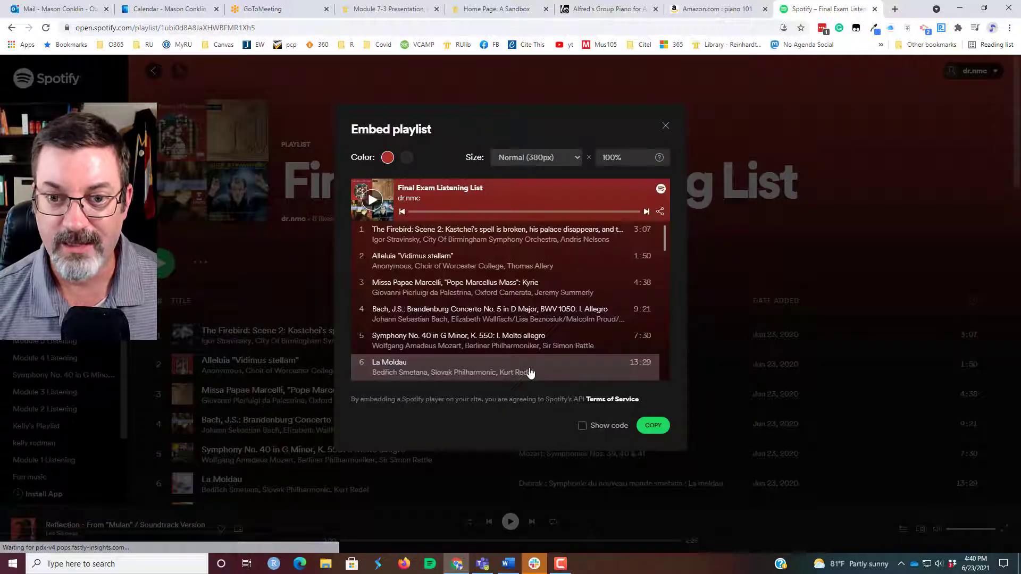
left_click(654, 427)
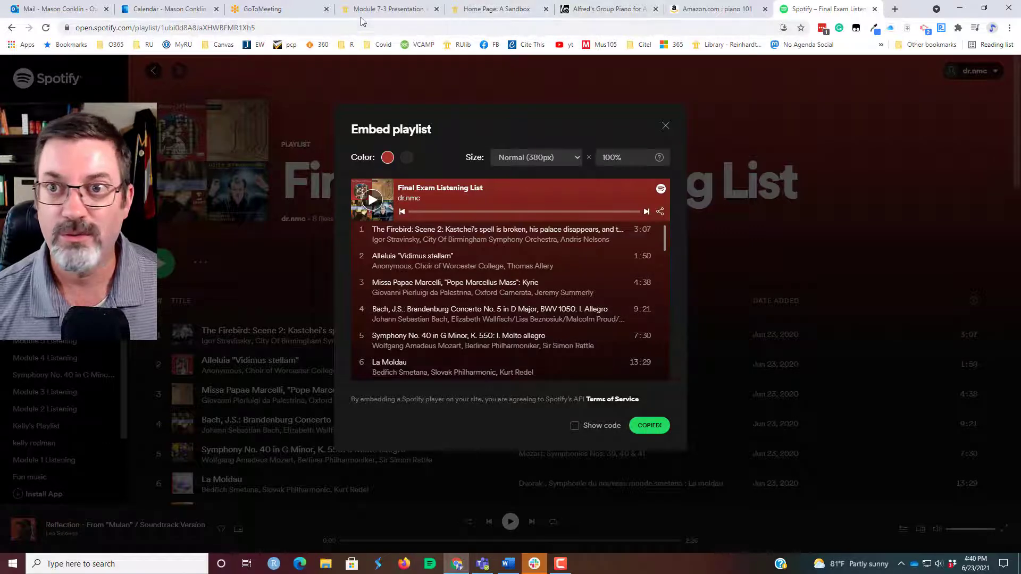
Step: Return to the Canvas page editor, embed the copied Spotify playlist code below the bulleted list, and check the embedded track list
left_click(490, 9)
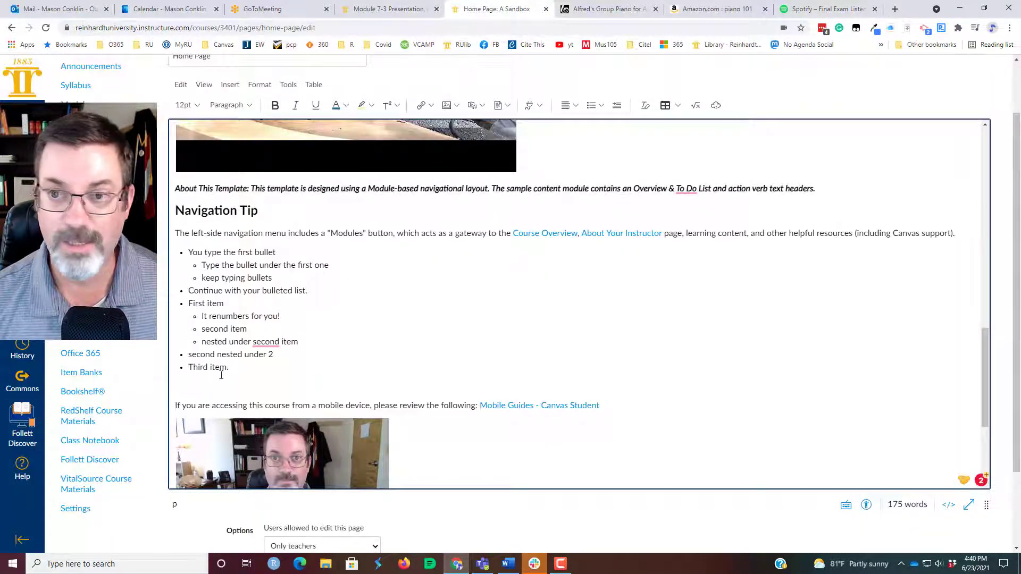
left_click(716, 105)
left_click(361, 317)
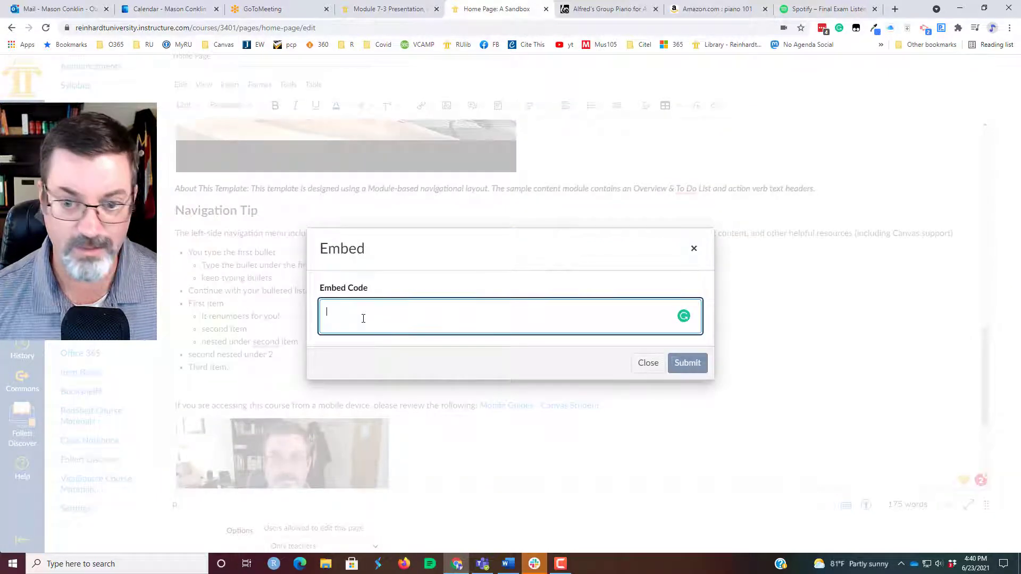
key("ctrl+v")
left_click(686, 368)
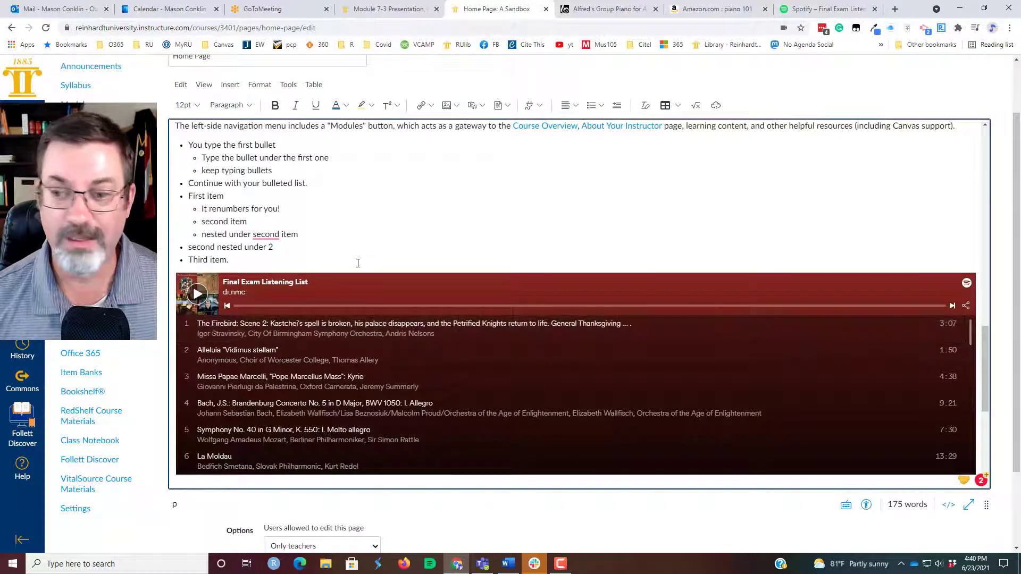
scroll(358, 263, "down", 1)
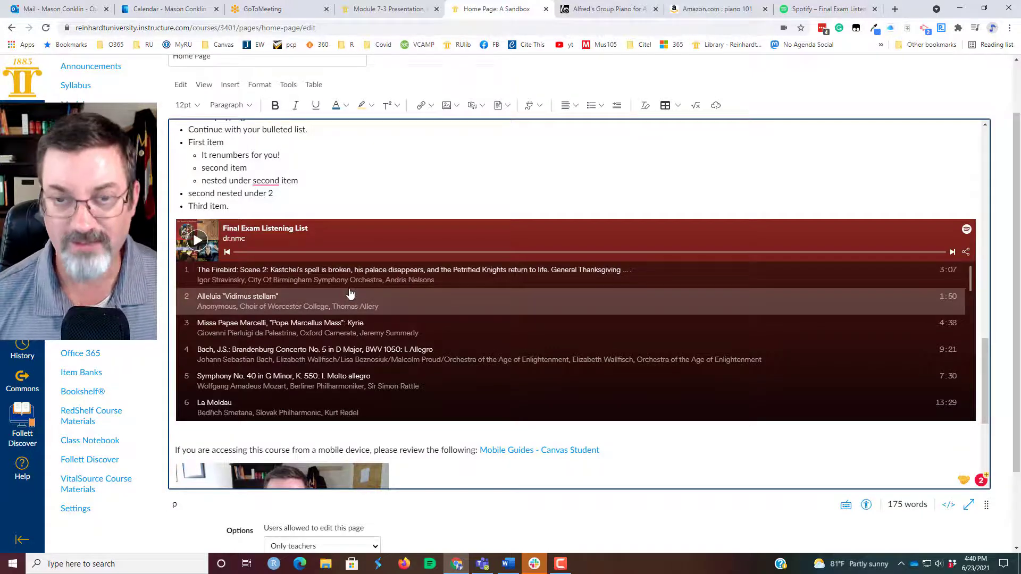
scroll(350, 294, "down", 2)
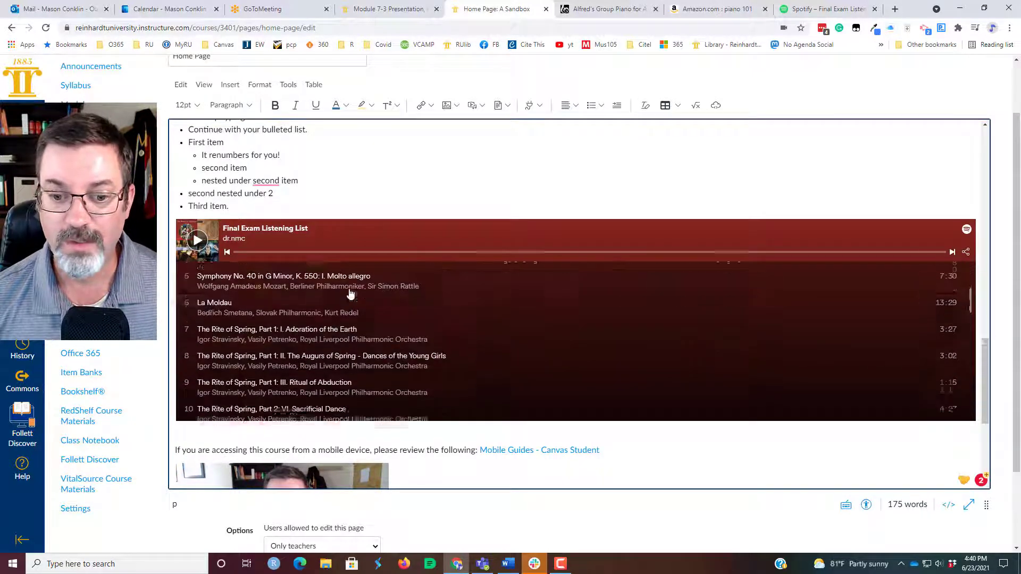
scroll(659, 428, "down", 4)
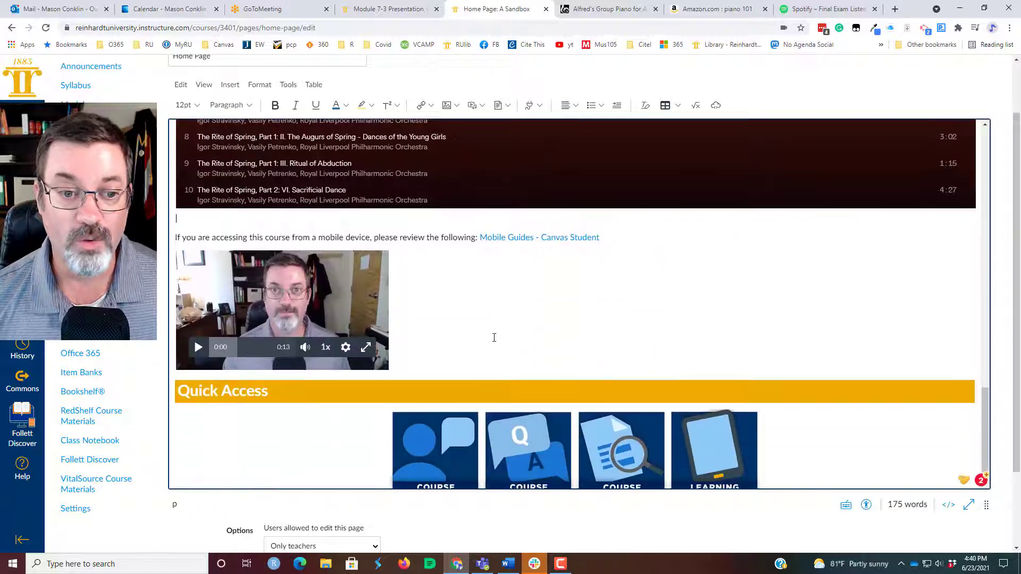
Step: Play the recorded webcam video below the Mobile Guides link in the editor briefly and pause it
scroll(494, 338, "up", 1)
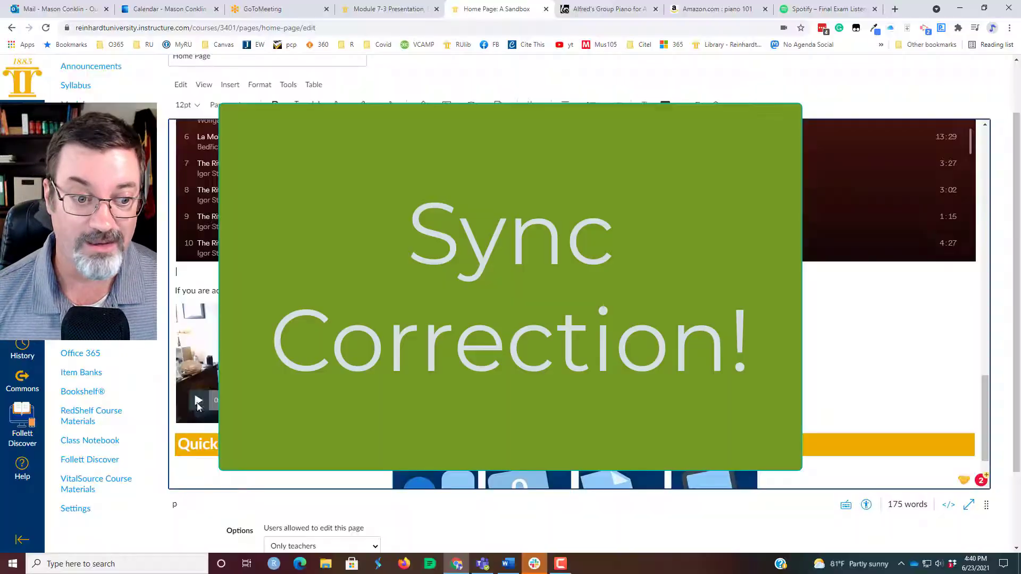
left_click(197, 402)
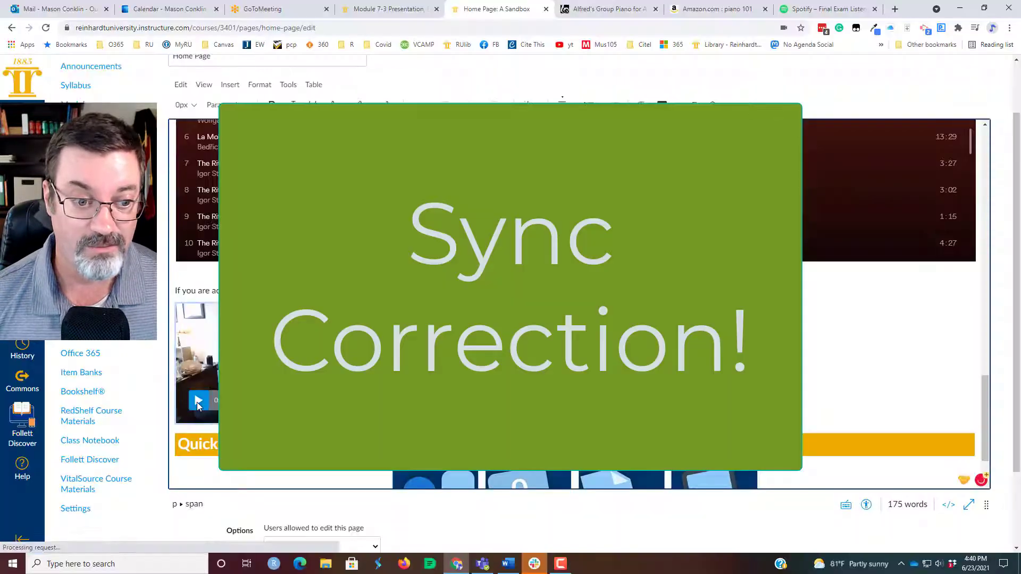
left_click(196, 402)
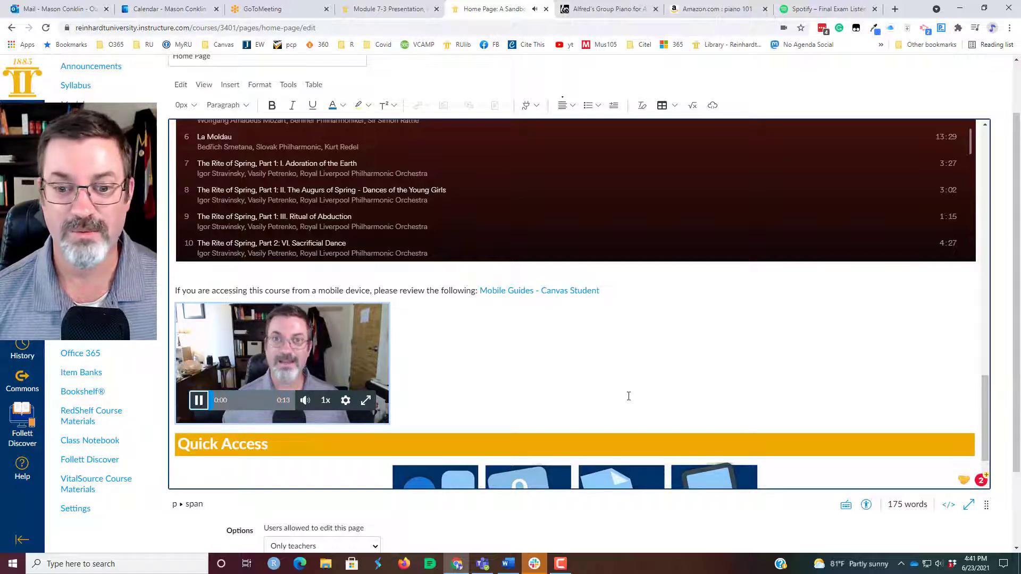
left_click(200, 403)
Step: Save the edited Home Page without notifying users of the change
scroll(585, 354, "down", 2)
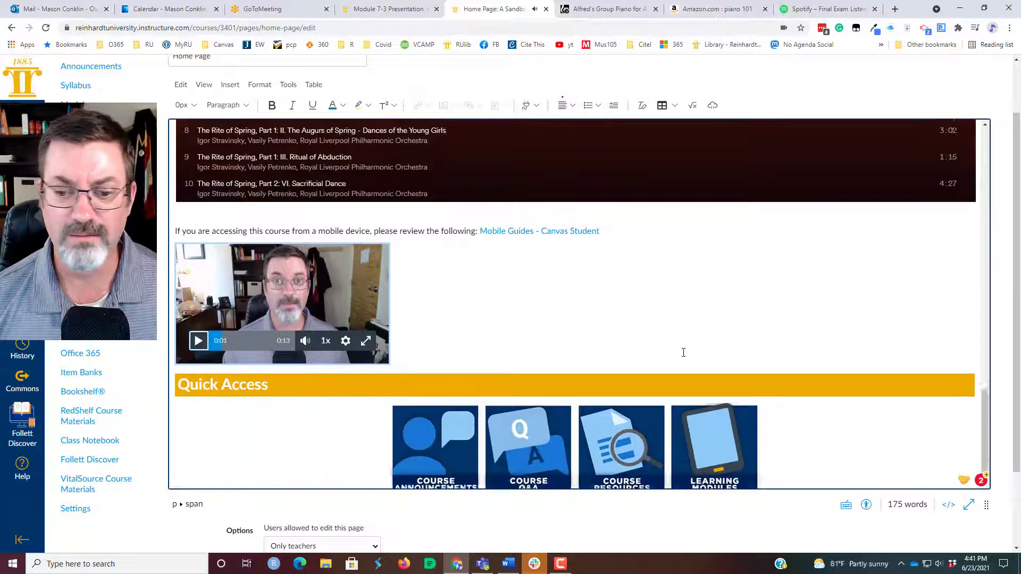
scroll(895, 295, "down", 3)
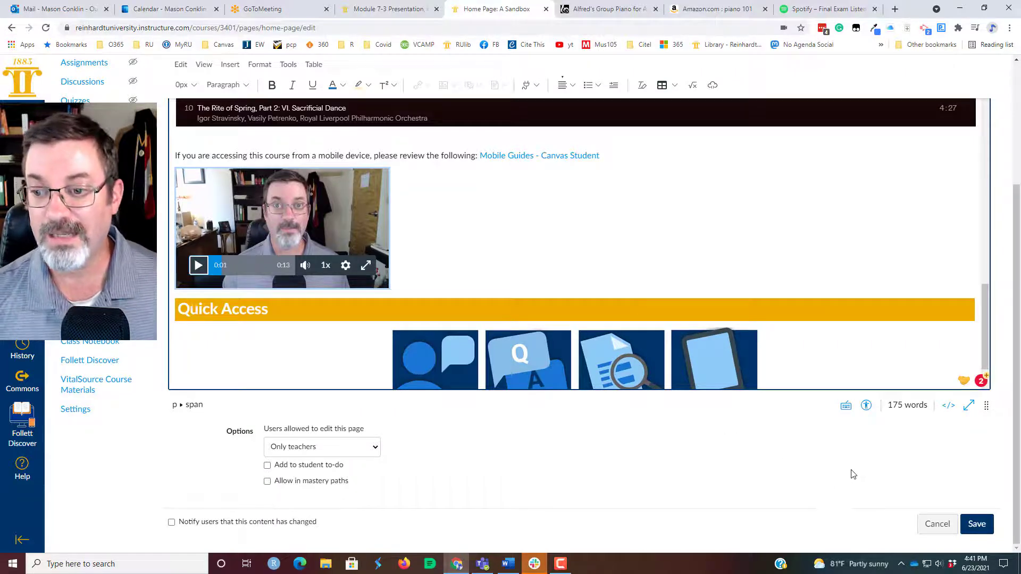
left_click(978, 525)
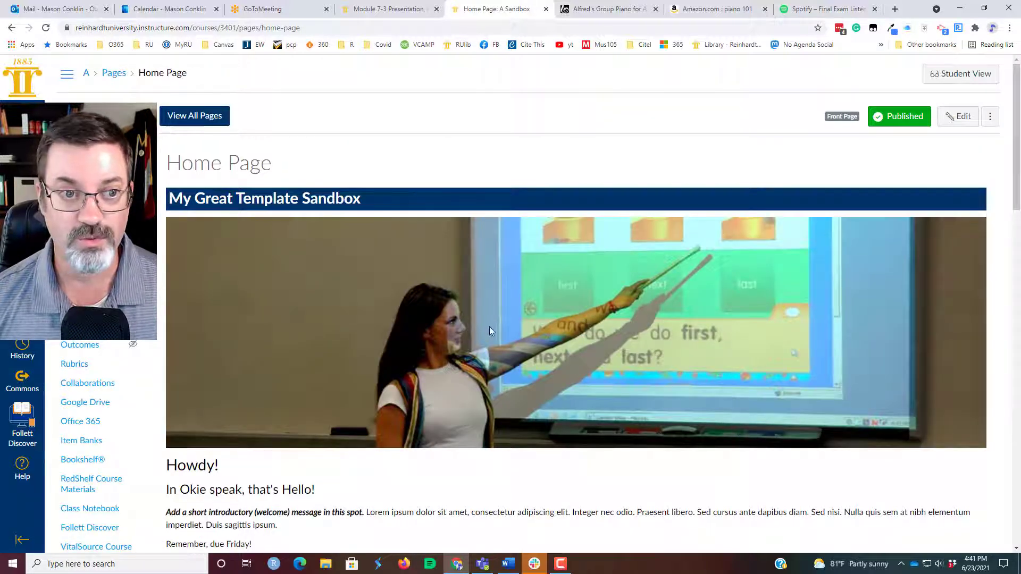
Step: On the saved page, play the recording below "Remember, due Friday!", then preview the Module 4 classical period study guide and close the preview
scroll(384, 319, "down", 5)
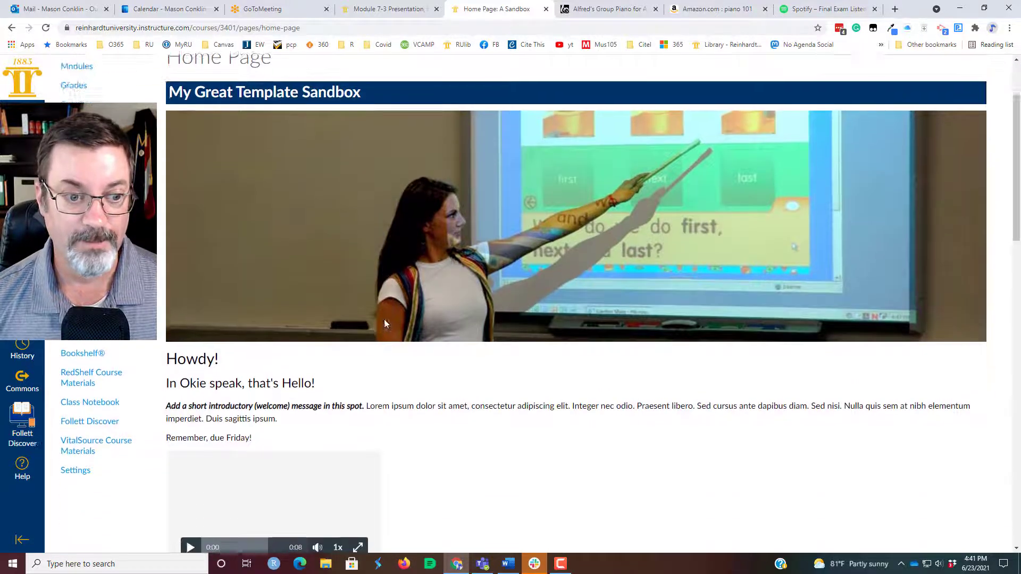
scroll(387, 324, "down", 2)
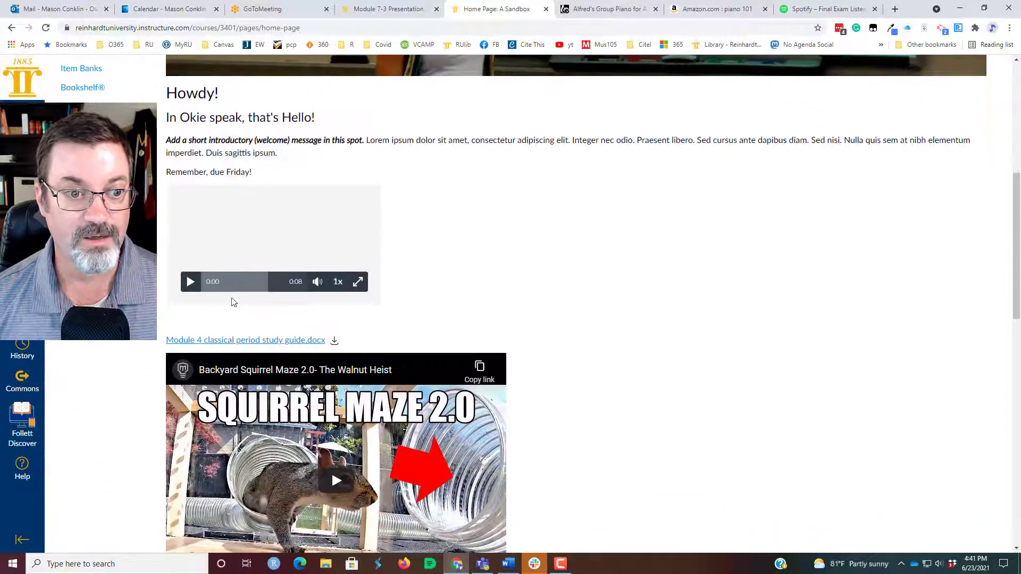
left_click(190, 283)
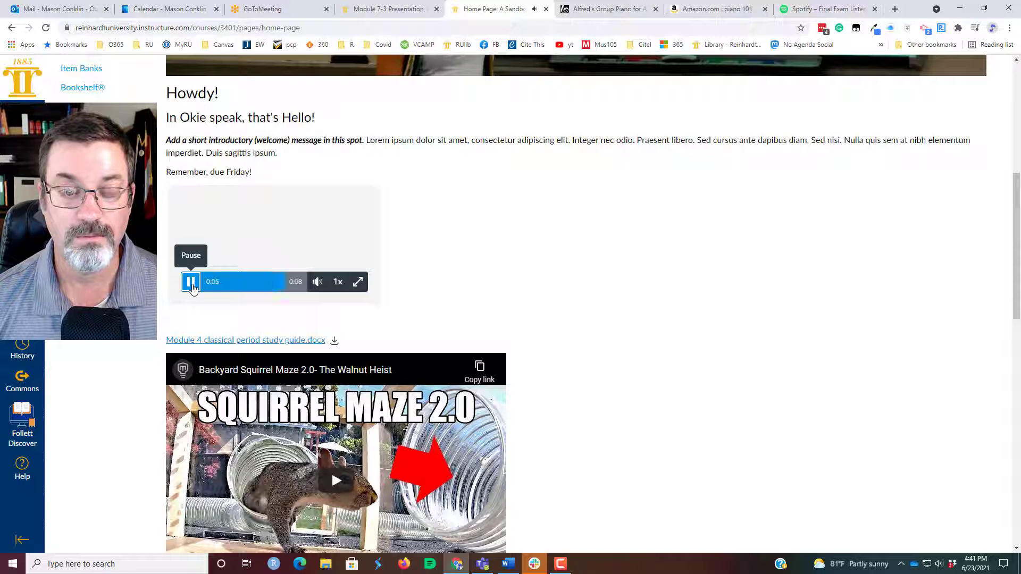
left_click(222, 341)
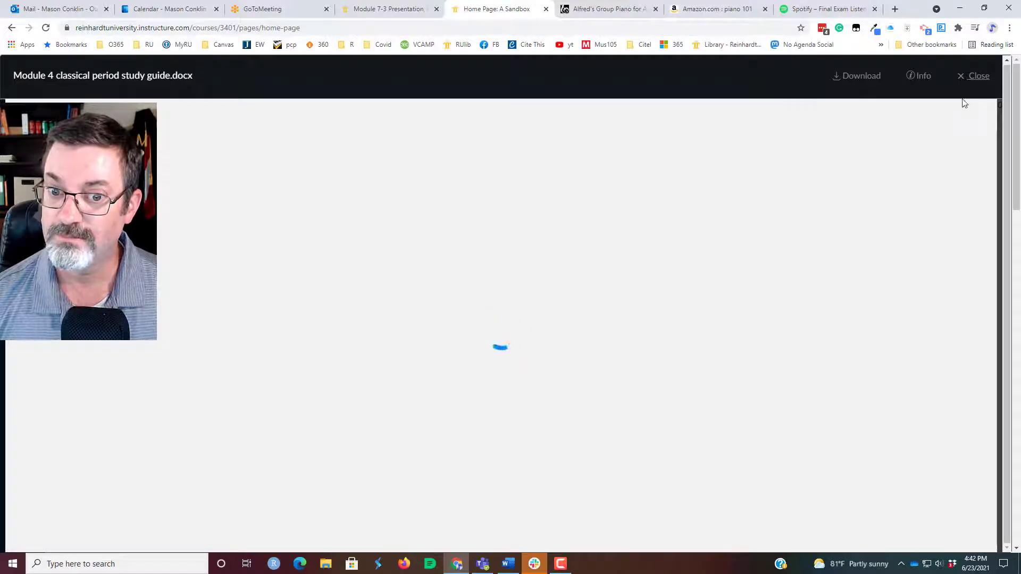
left_click(979, 76)
Step: Play the embedded "Backyard Squirrel Maze 2.0" YouTube video briefly on the saved page and pause it
scroll(556, 270, "down", 3)
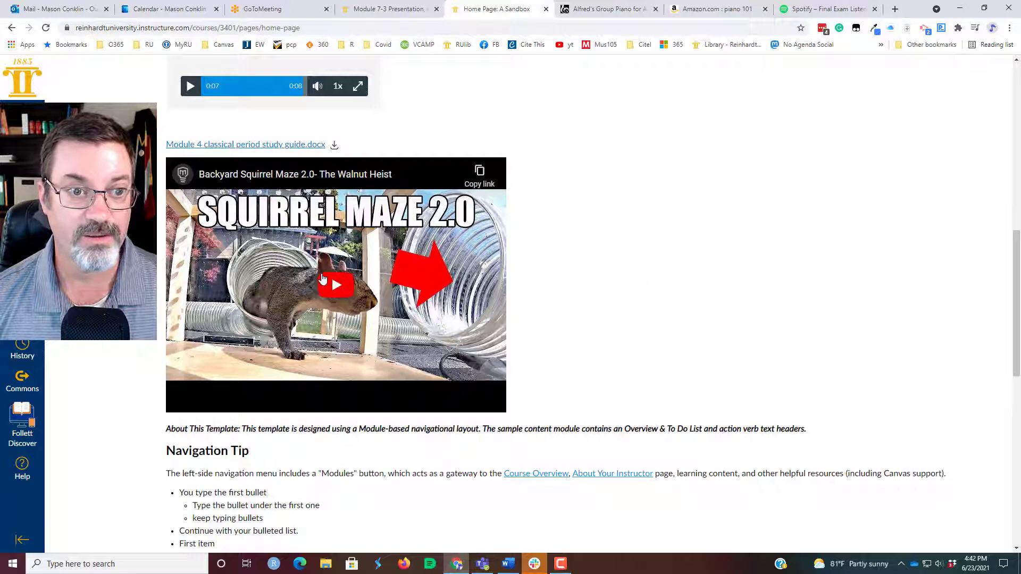
left_click(333, 288)
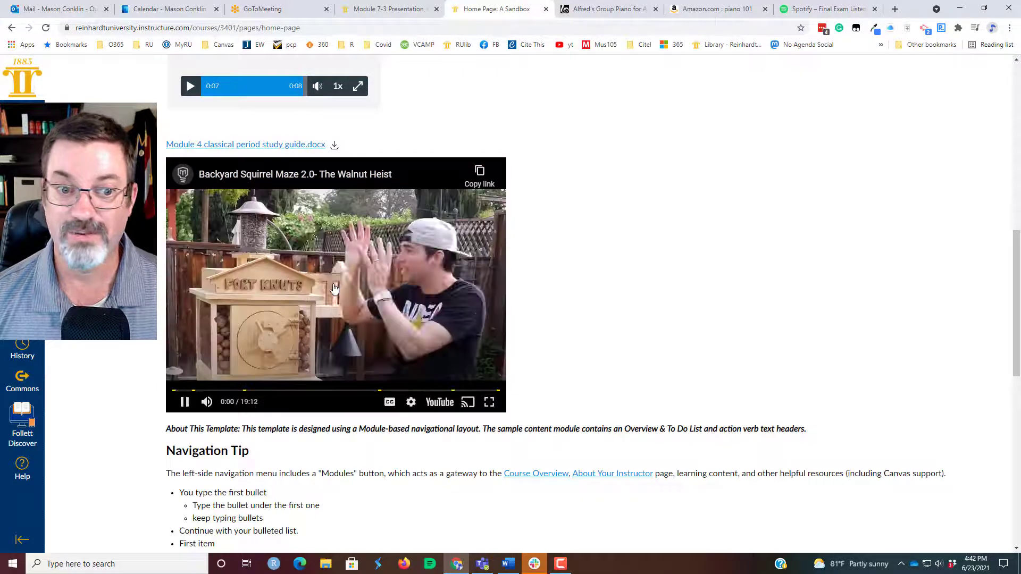
left_click(334, 288)
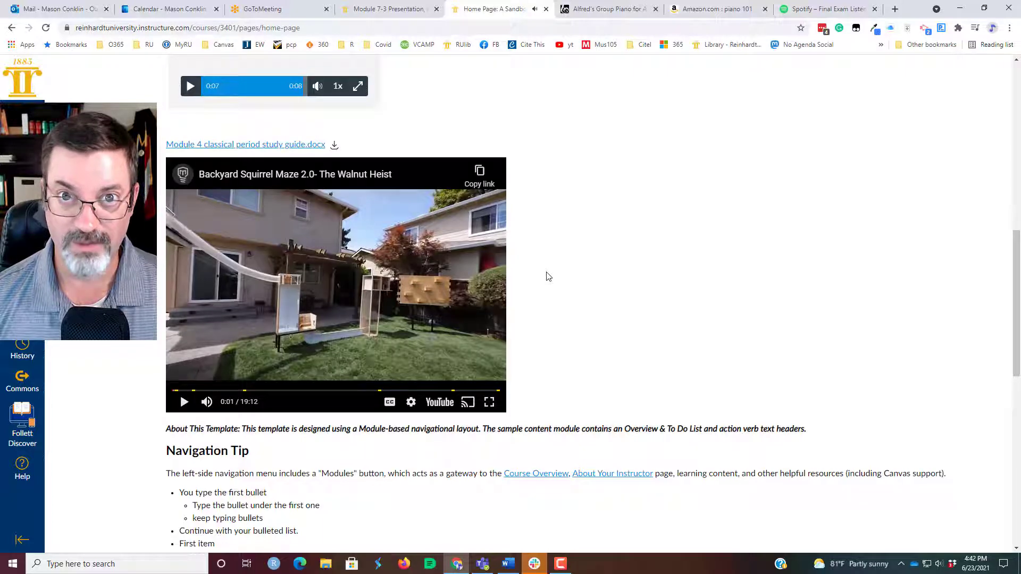
Step: Play the "Missa Papae Marcelli" Kyrie track in the embedded Spotify playlist and pause it
scroll(549, 276, "down", 2)
scroll(548, 276, "down", 2)
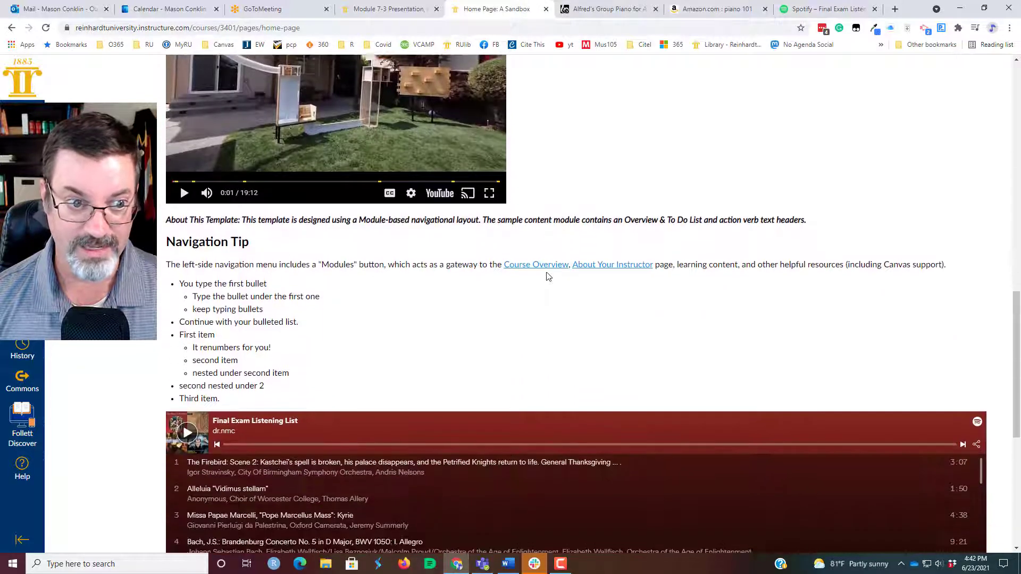
scroll(291, 244, "down", 4)
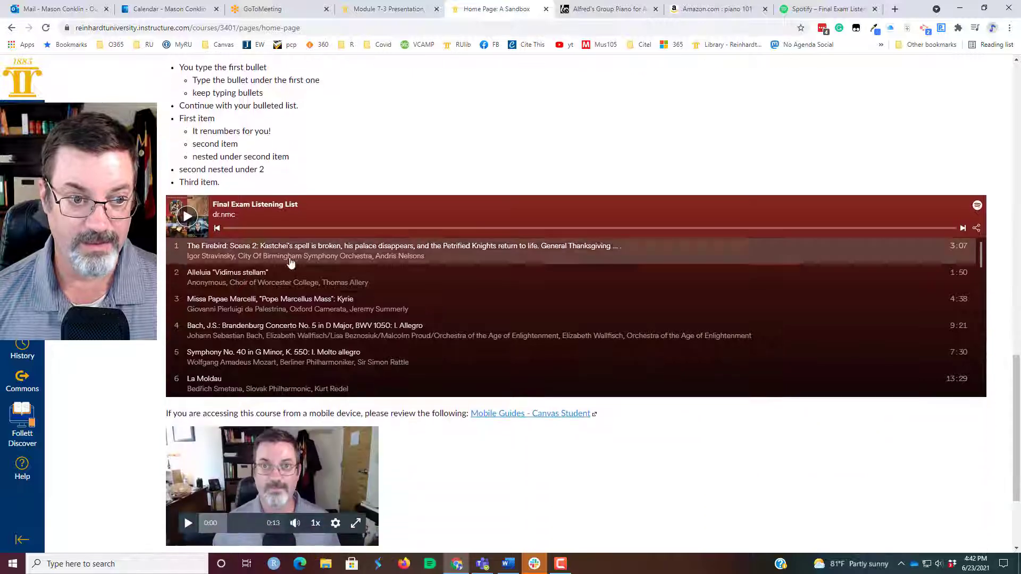
left_click(221, 310)
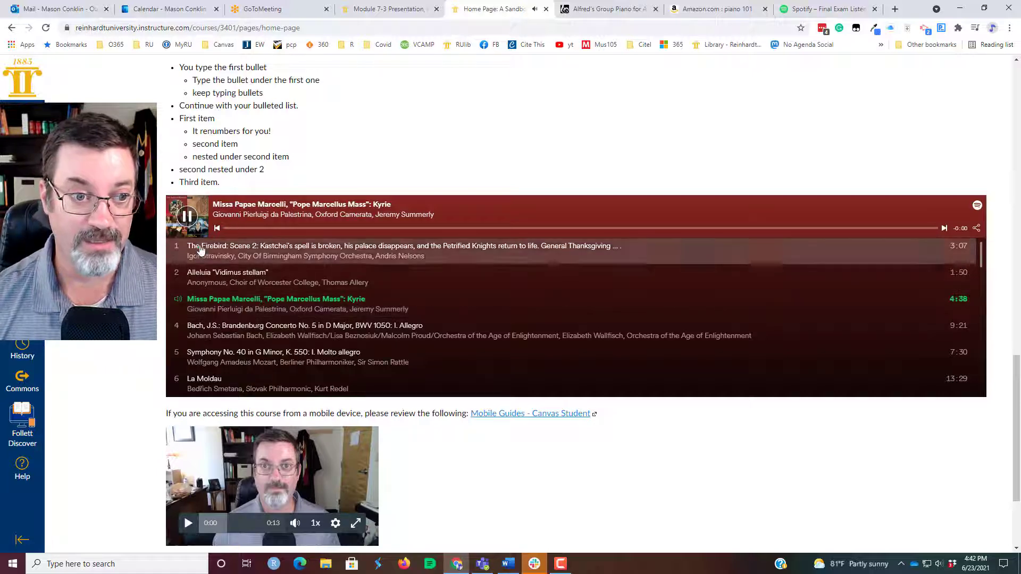
left_click(187, 216)
Step: Play the recorded webcam video above the Quick Access section of the saved page and pause it
scroll(404, 382, "down", 4)
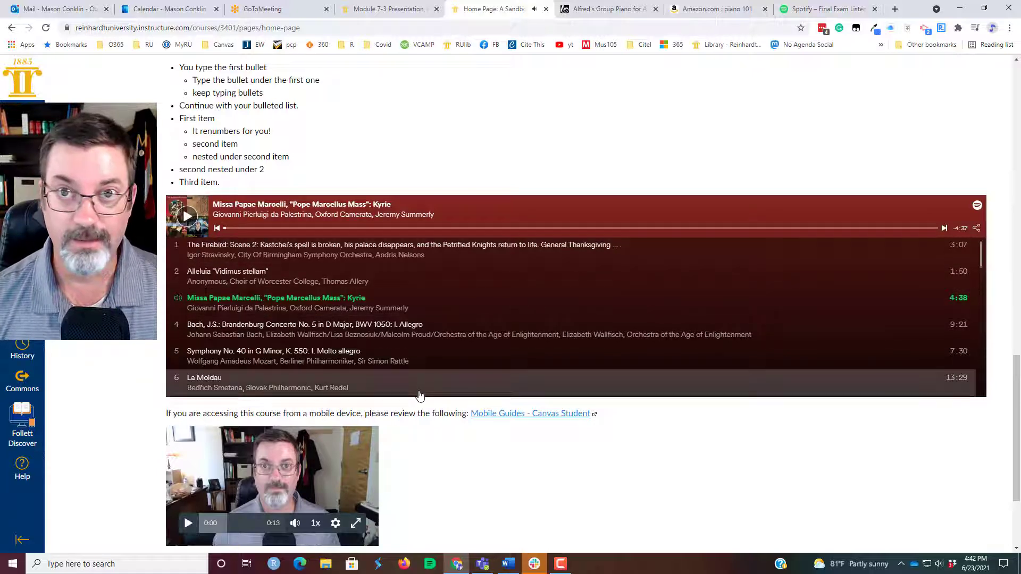
scroll(451, 417, "down", 3)
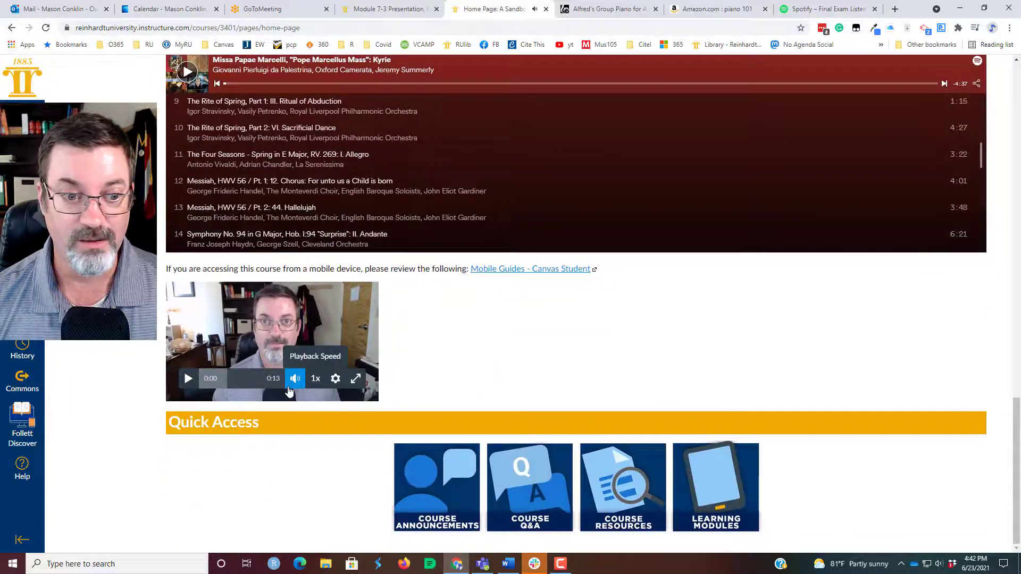
left_click(189, 379)
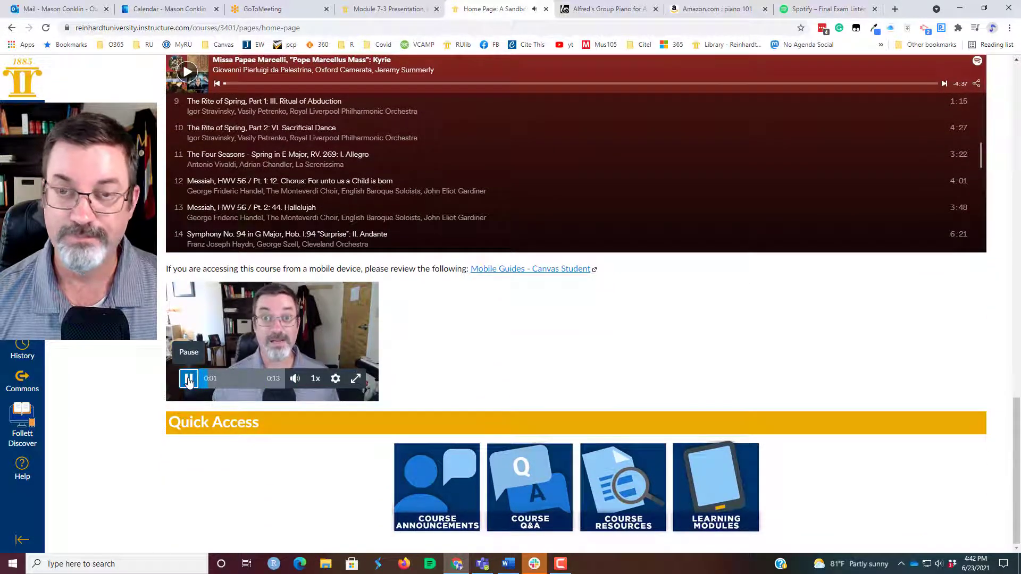
left_click(188, 379)
Step: Reopen the Home Page for editing and enlarge the editing area vertically to show more content
scroll(545, 366, "up", 15)
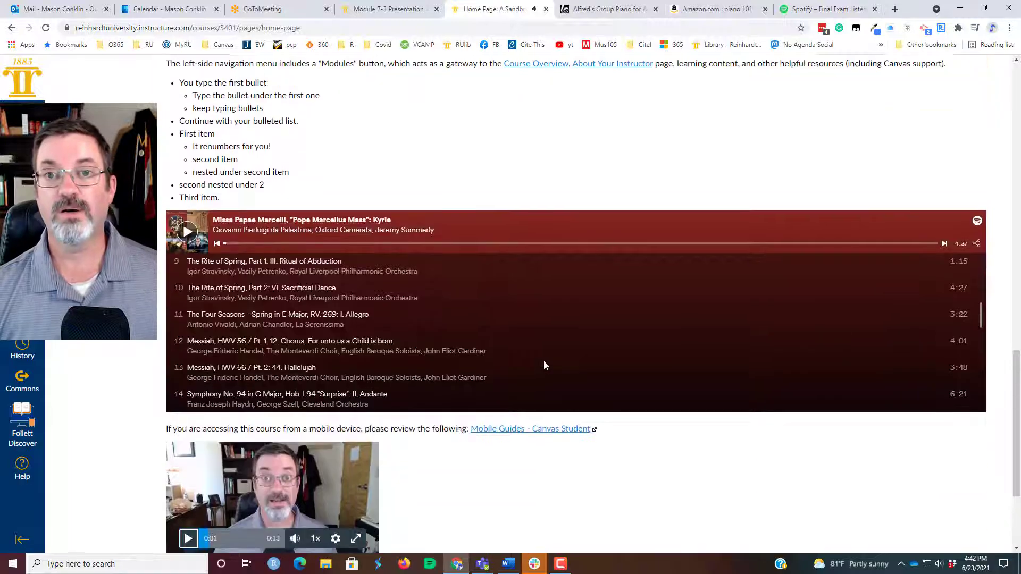
scroll(543, 357, "up", 6)
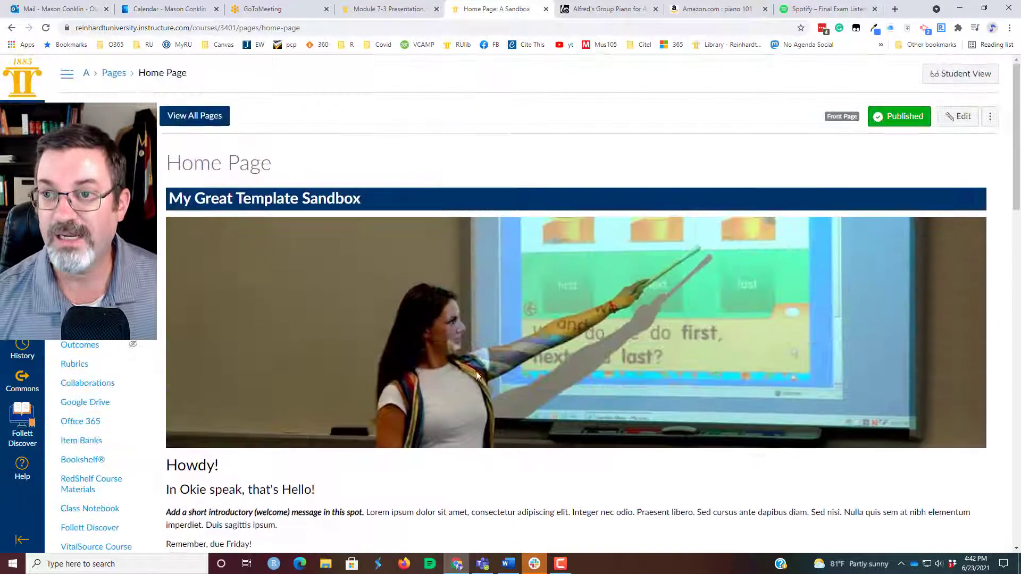
left_click(952, 118)
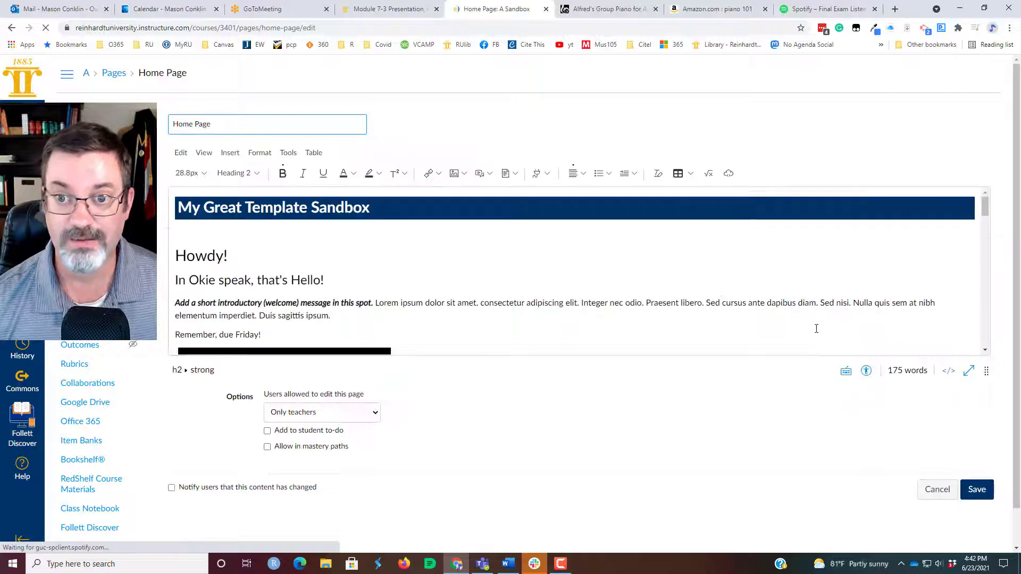
left_click_drag(978, 374, 986, 513)
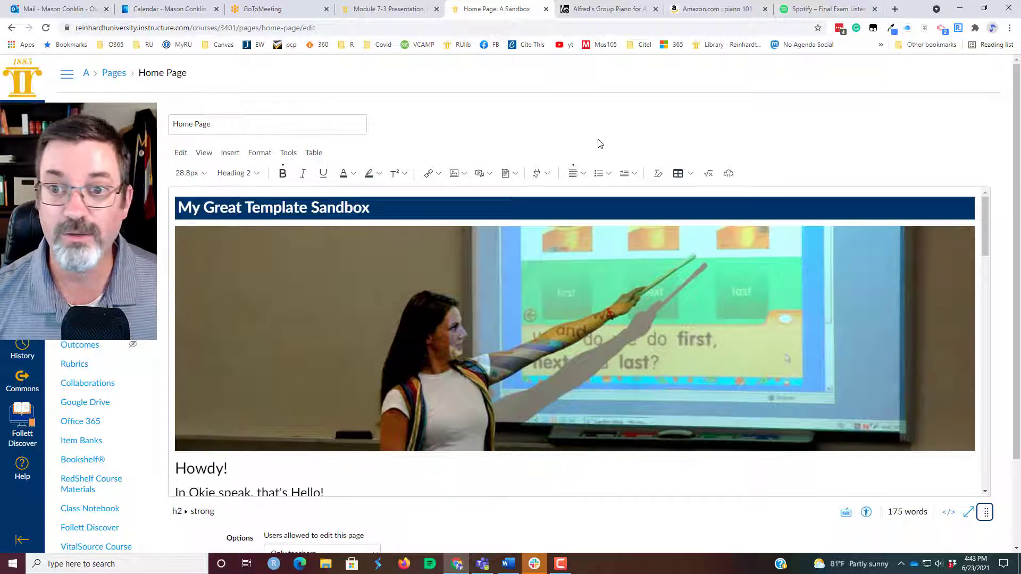
Step: Review the Home Page content in the editor down to the Quick Access section and save the page
scroll(574, 340, "down", 3)
scroll(548, 278, "down", 8)
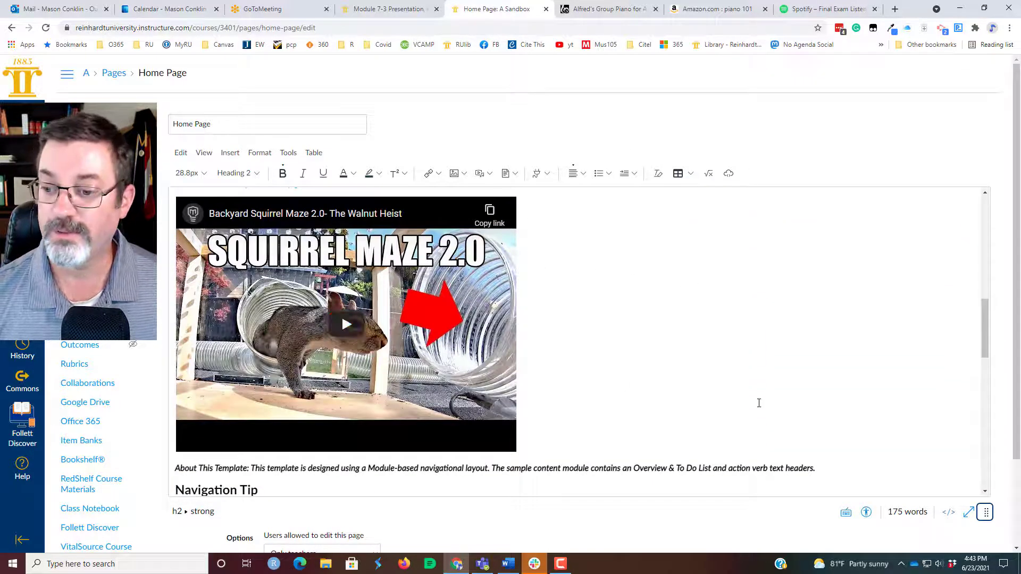
scroll(759, 403, "down", 10)
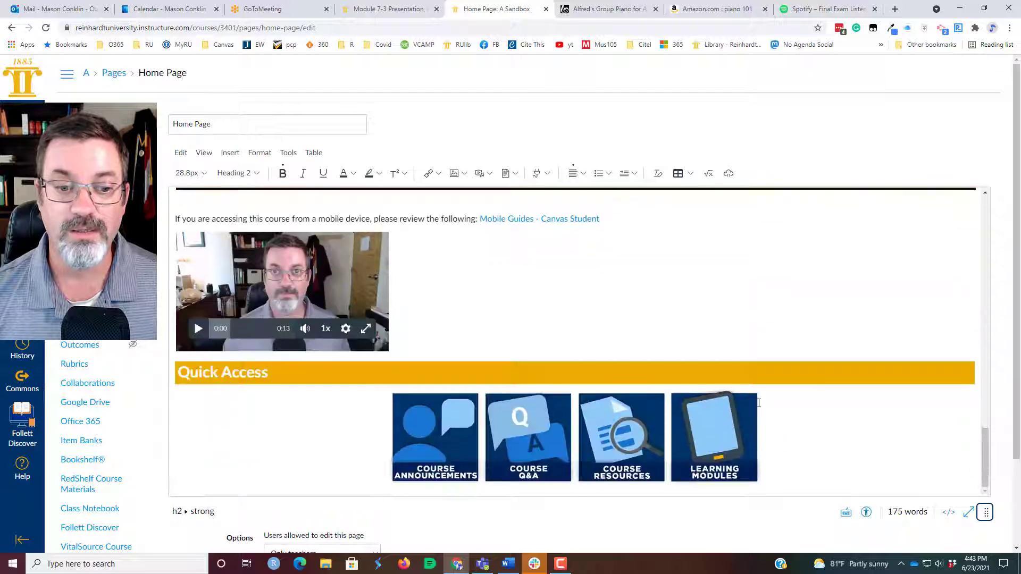
scroll(759, 403, "down", 2)
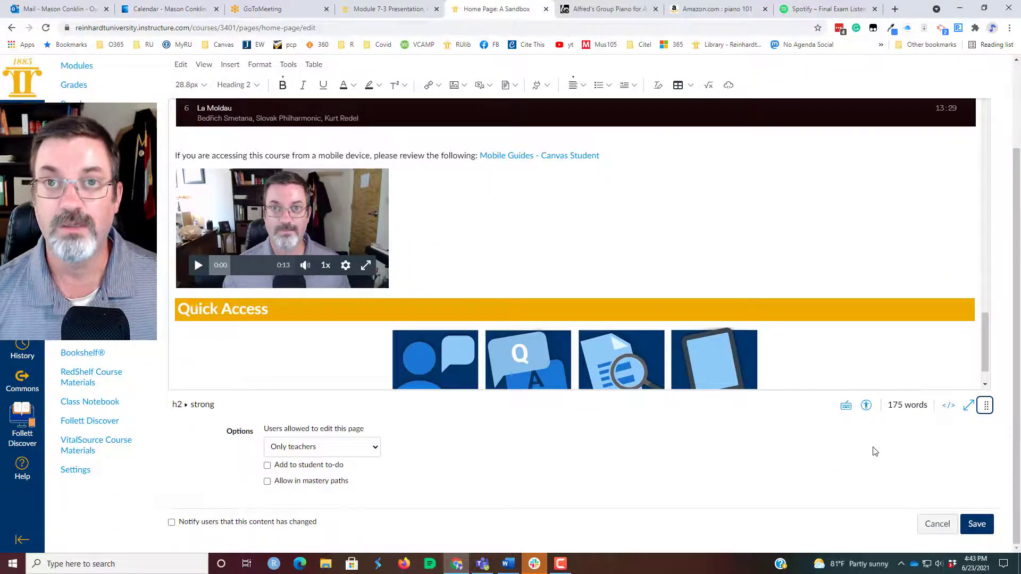
left_click(976, 525)
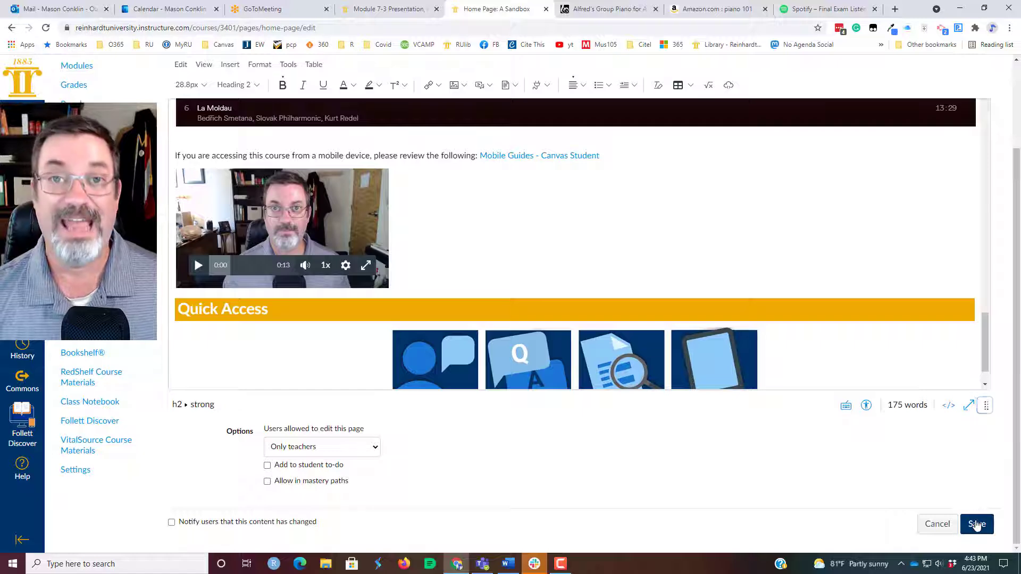